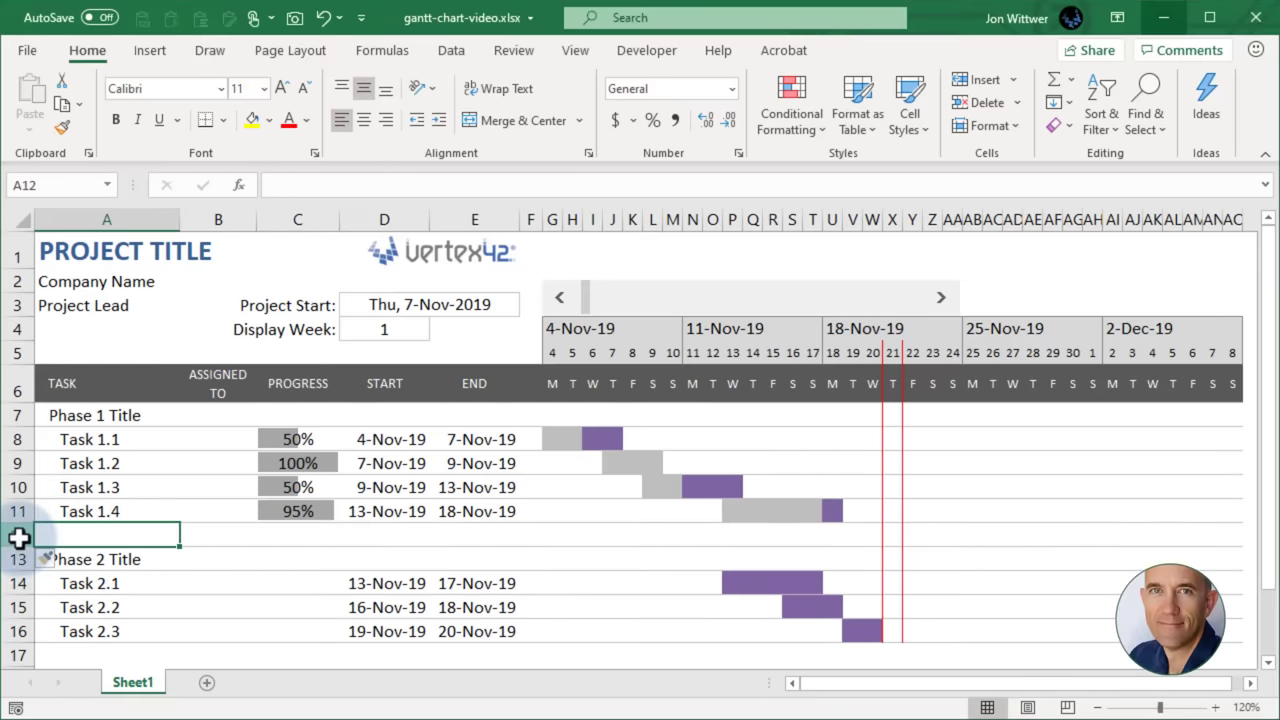
Add Task 1.5 with start date =E11 and end date =D12+5 (23-Nov-19)
{"action": "type", "text": "Task 1.5"}
{"action": "key", "text": "Tab"}
{"action": "key", "text": "Tab"}
{"action": "key", "text": "Tab"}
{"action": "type", "text": "="}
{"action": "key", "text": "Up"}
{"action": "key", "text": "Right"}
{"action": "key", "text": "Tab"}
{"action": "type", "text": "="}
{"action": "key", "text": "Left"}
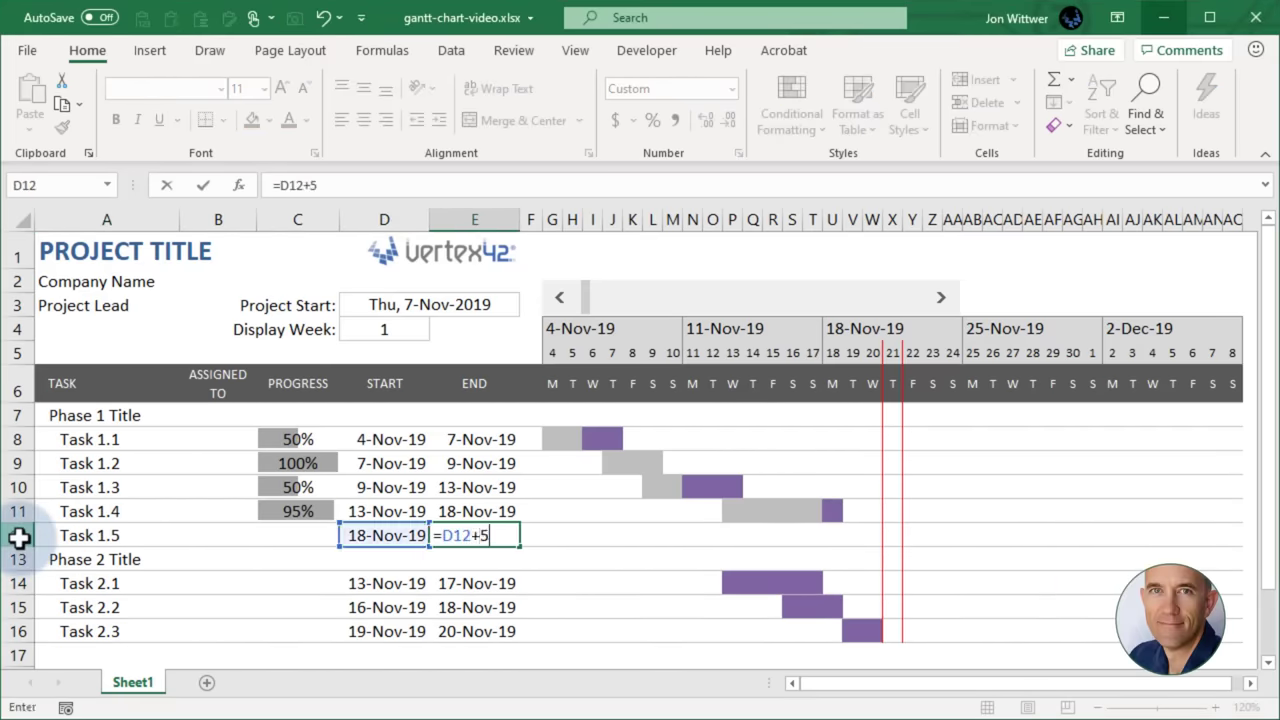
{"action": "key", "text": "Tab"}
Set Task 1.5 progress to 50% and clear the progress values for Tasks 1.3–1.4
{"action": "left_click", "coordinate": [930, 290]}
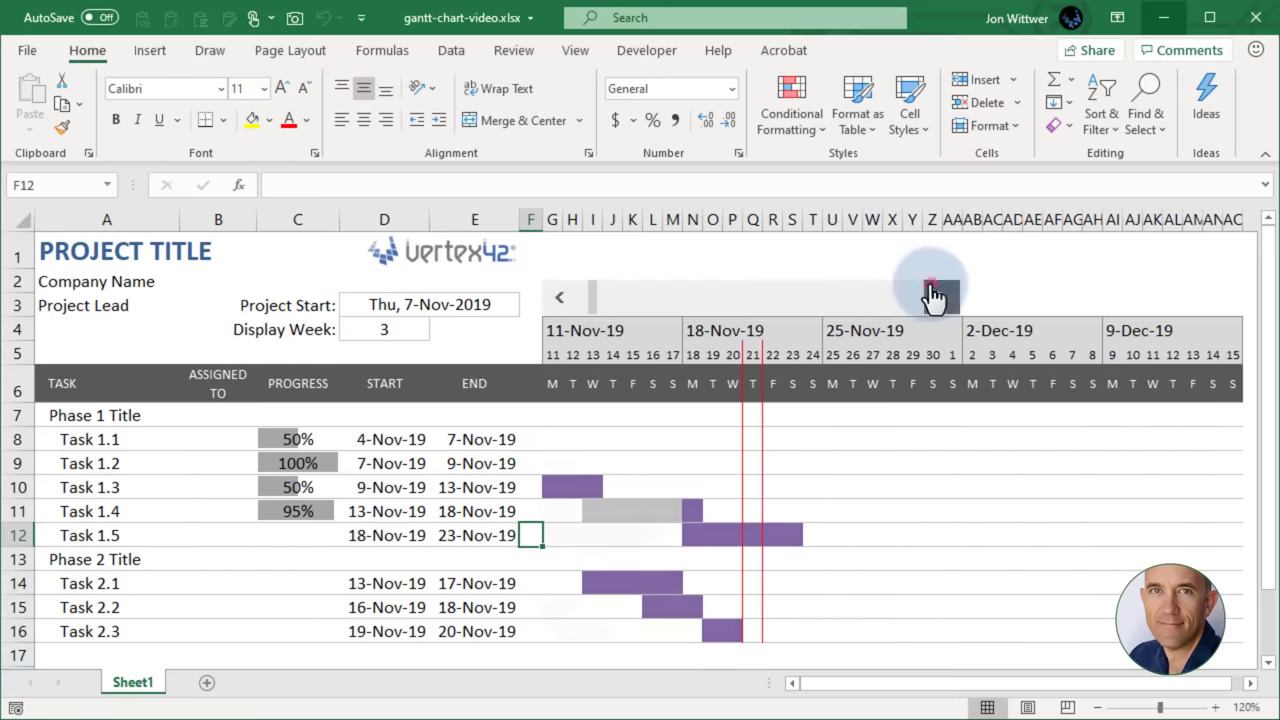
{"action": "left_click", "coordinate": [556, 298]}
{"action": "left_click", "coordinate": [556, 298]}
{"action": "left_click", "coordinate": [303, 546]}
{"action": "type", "text": "50"}
{"action": "key", "text": "Return"}
{"action": "key", "text": "Up"}
{"action": "key", "text": "Up"}
{"action": "key", "text": "shift+Up"}
{"action": "key", "text": "Delete"}
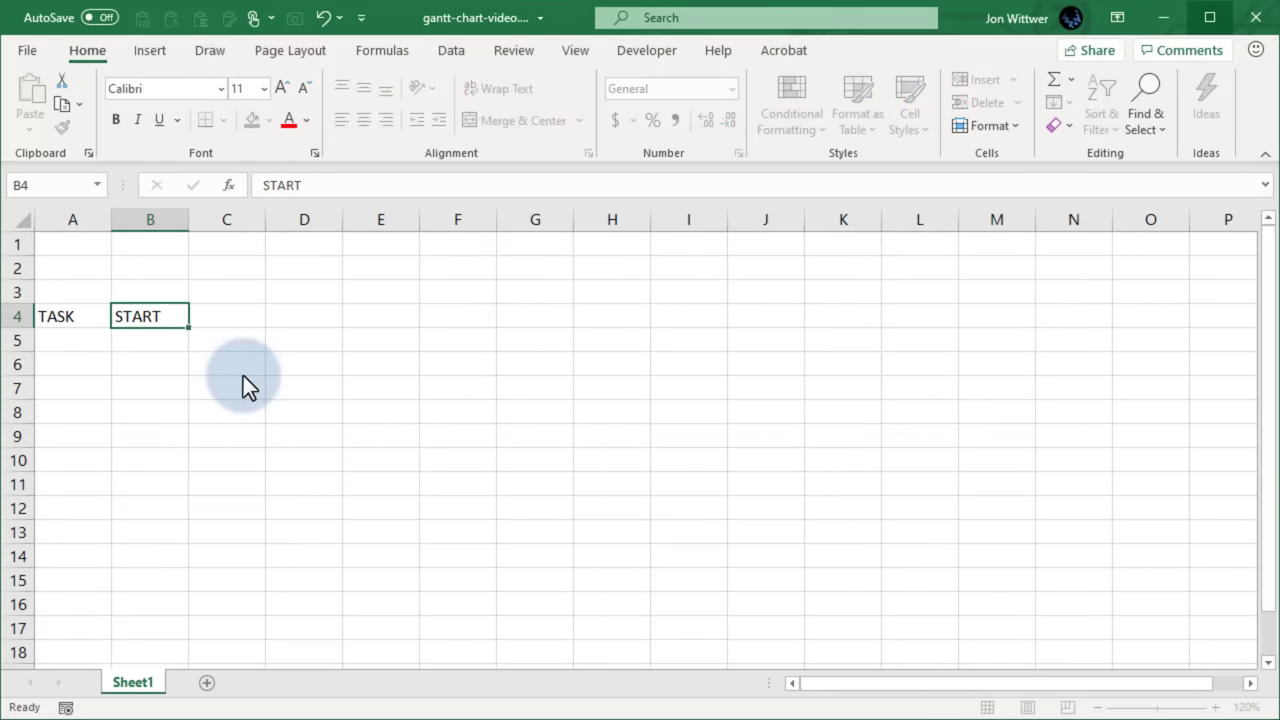
{"action": "type", "text": "T"}
{"action": "key", "text": "Tab"}
Enter TASK, START and END headings in row 4 and widen column A
{"action": "type", "text": "END"}
{"action": "key", "text": "Return"}
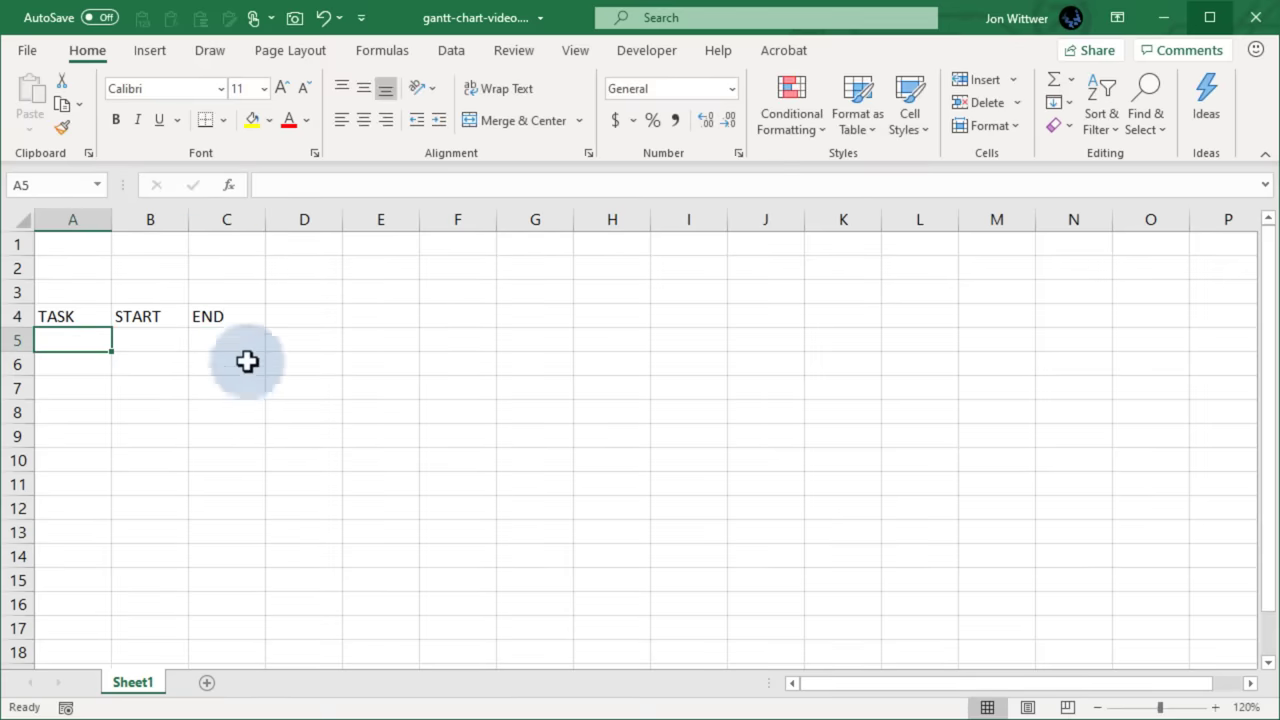
{"action": "mouse_move", "coordinate": [117, 219]}
{"action": "left_mouse_down"}
{"action": "mouse_move", "coordinate": [310, 219]}
{"action": "mouse_move", "coordinate": [300, 222]}
{"action": "left_mouse_up"}
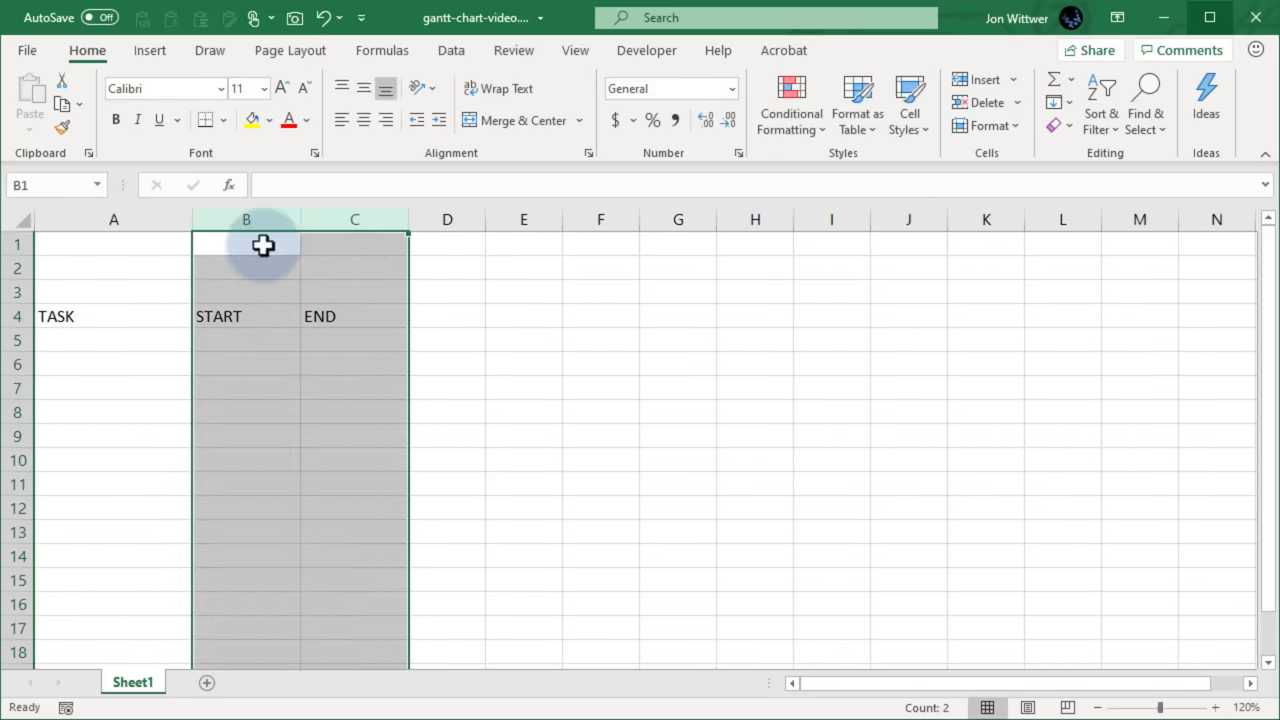
List Phase 1 and Phase 2 titles with their tasks, and enter Phase 1 dates 11/4–11/18 in date format
{"action": "left_click", "coordinate": [114, 341]}
{"action": "type", "text": "Phase 1 Title Task 1.1"}
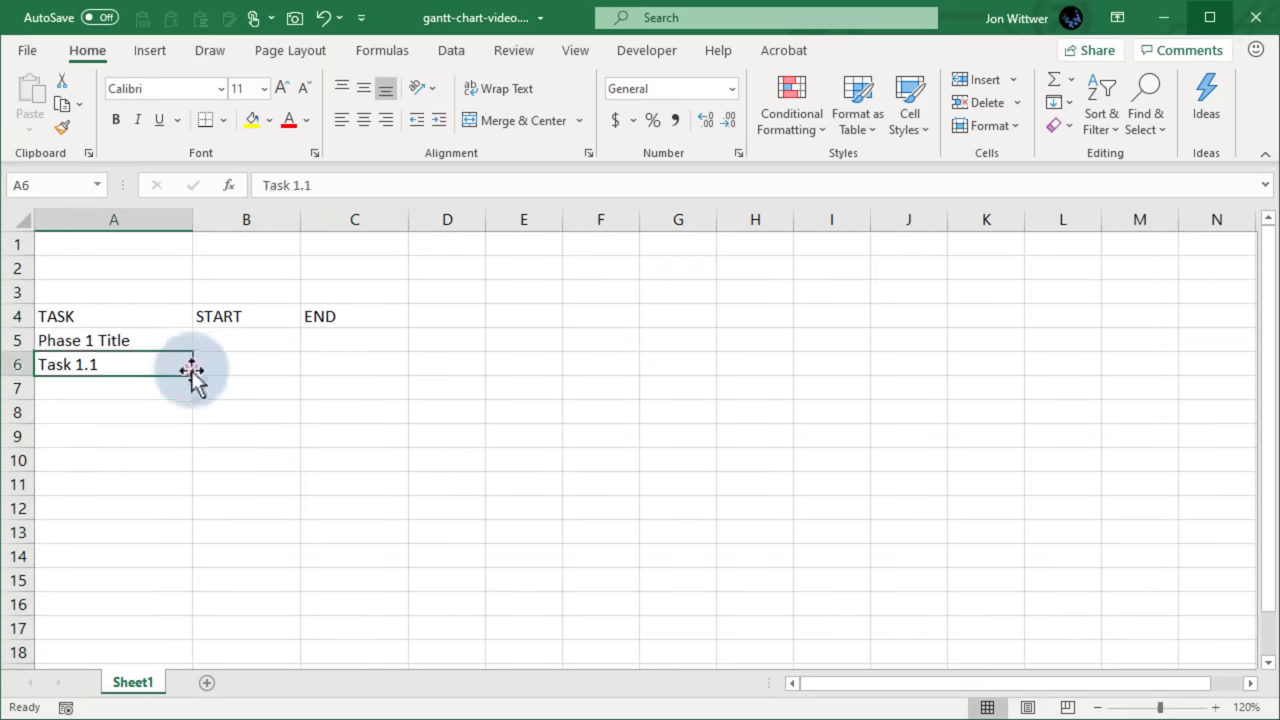
{"action": "type", "text": " Task 1.2 Task 1.3 Task 1.4 Phase 2 Title Task 2.1"}
{"action": "left_click", "coordinate": [100, 484]}
{"action": "left_click_drag", "start_coordinate": [192, 496], "coordinate": [192, 568]}
{"action": "left_click_drag", "start_coordinate": [237, 362], "coordinate": [297, 428]}
{"action": "type", "text": "11/"}
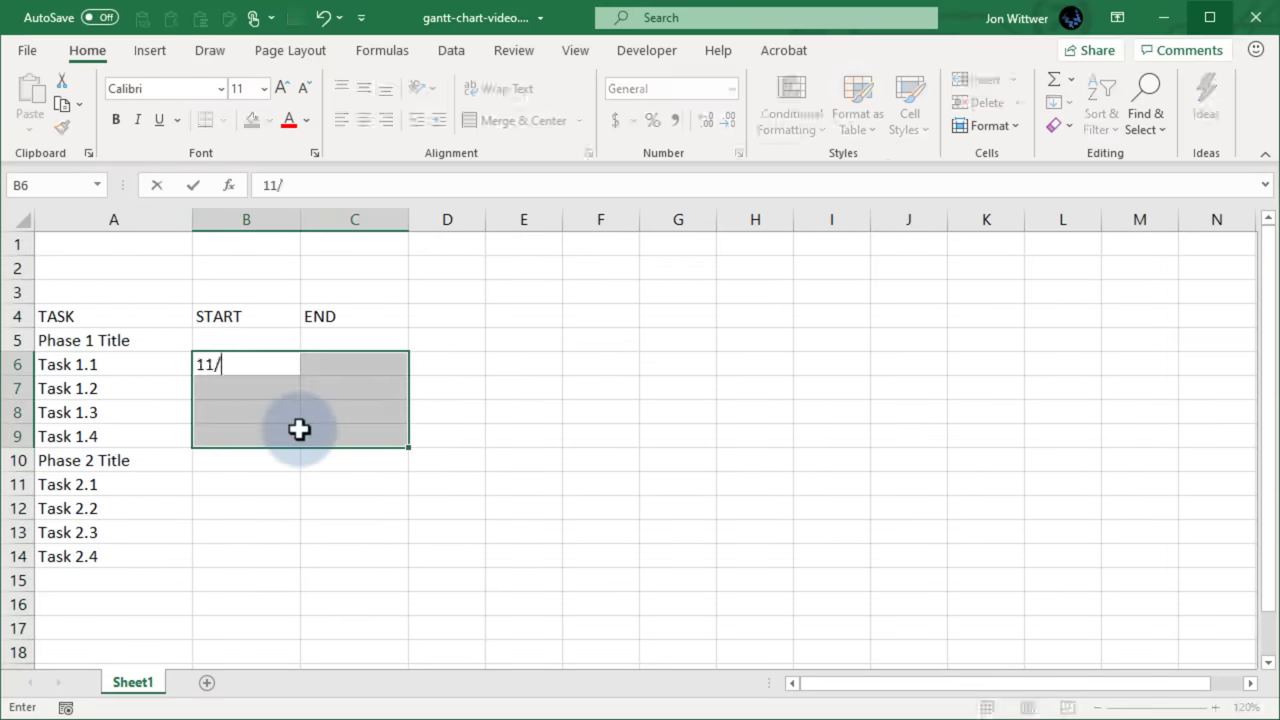
{"action": "type", "text": "4\t11/7\t11/7\t11/9\t11/9\t11/13\t11/13\t11/18"}
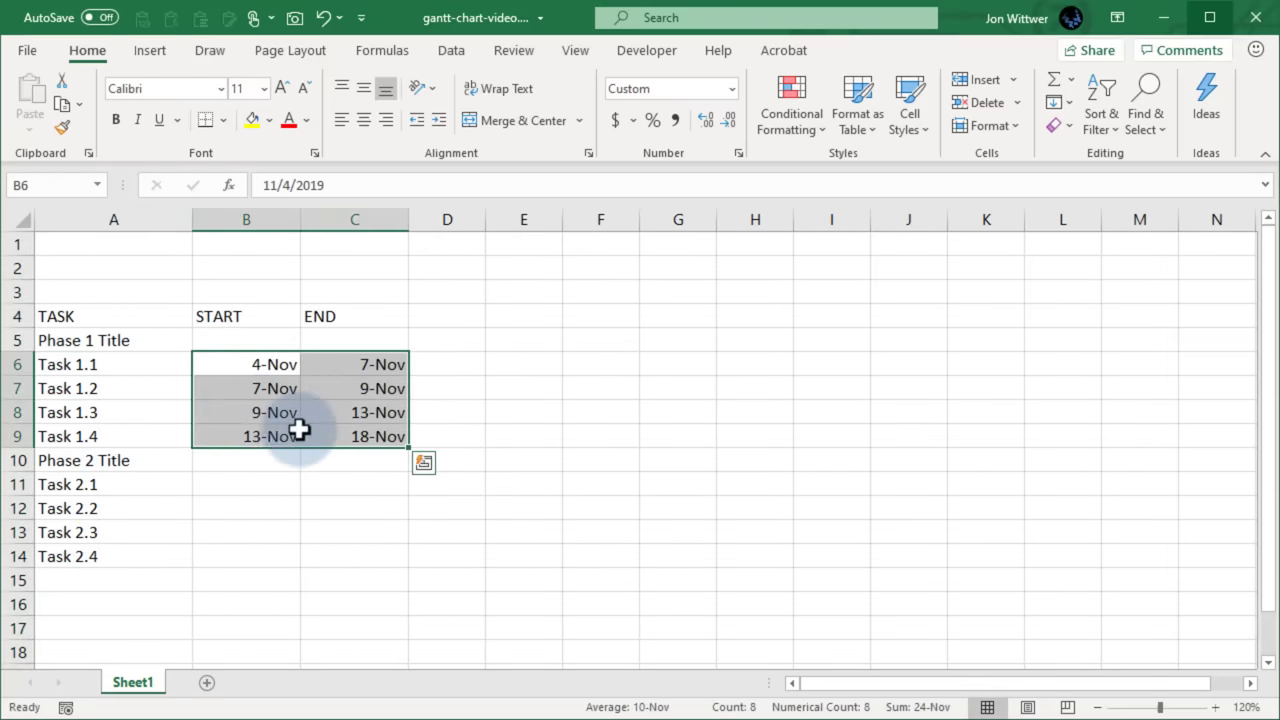
{"action": "mouse_move", "coordinate": [251, 346]}
{"action": "left_mouse_down"}
{"action": "mouse_move", "coordinate": [335, 562]}
{"action": "mouse_move", "coordinate": [349, 566]}
{"action": "left_mouse_up"}
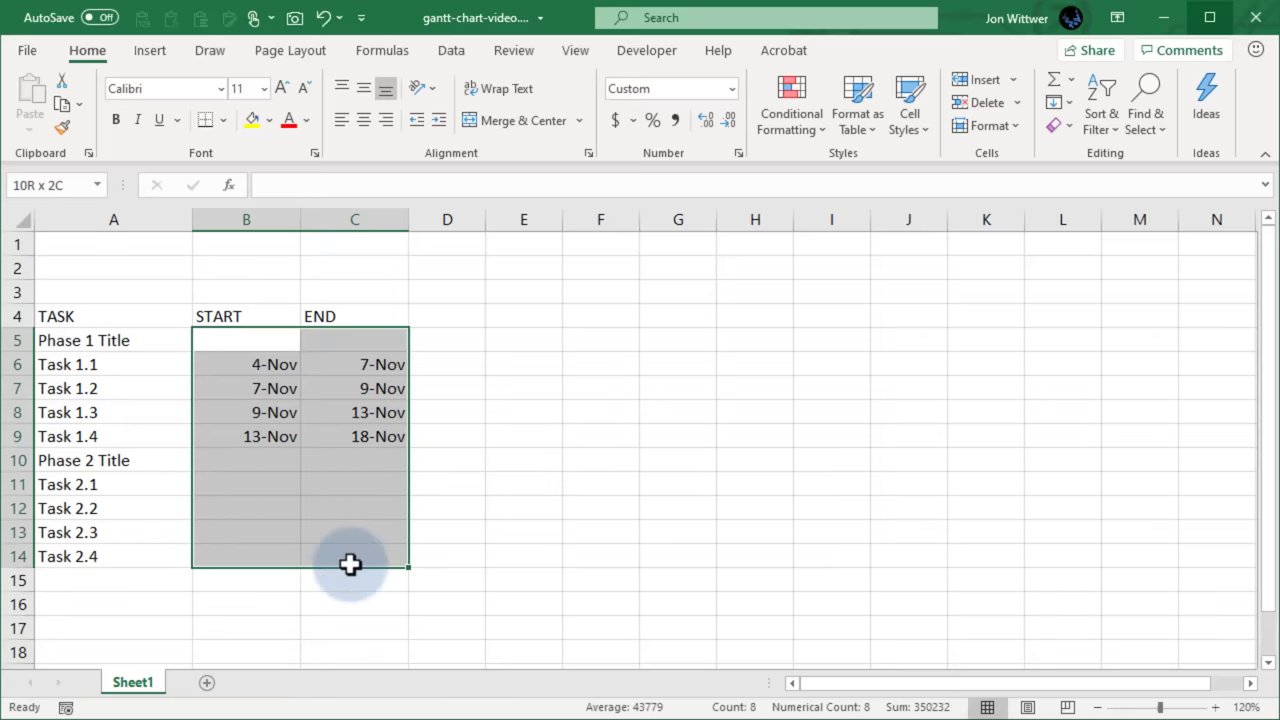
{"action": "key", "text": "ctrl+shift+3"}
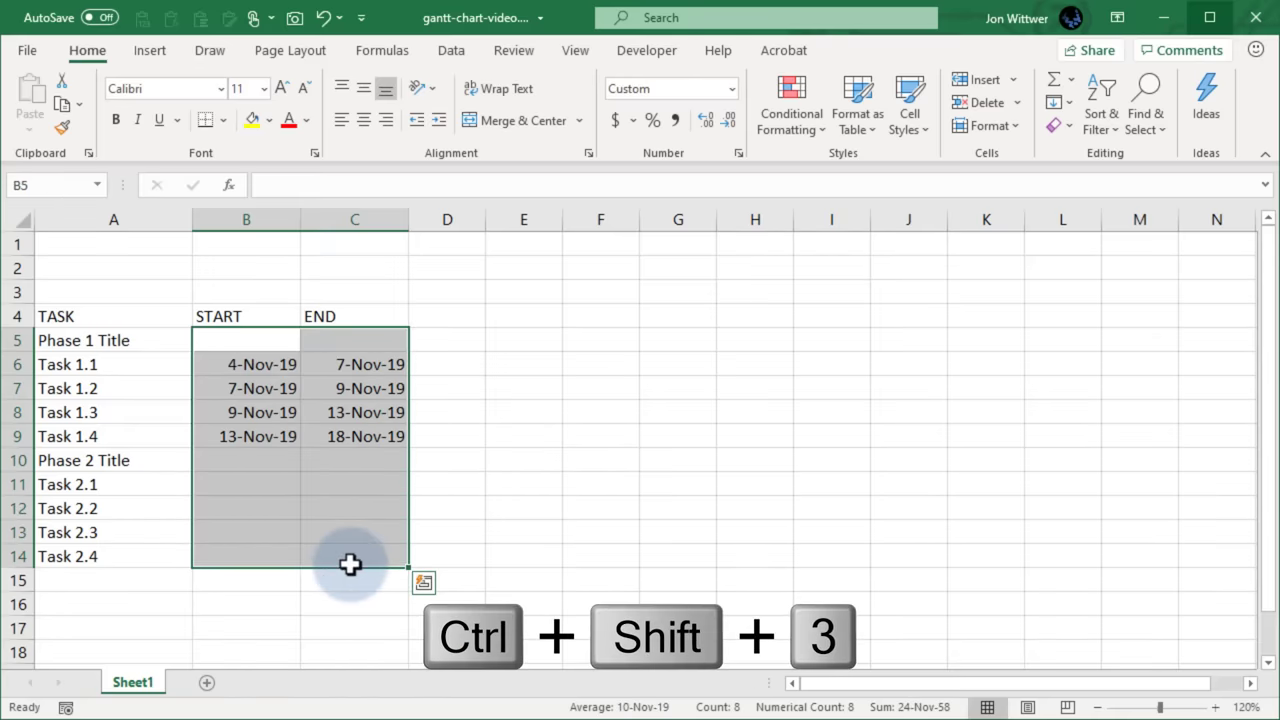
Enter Phase 2 task dates 11/13–11/17, 11/16–11/18 and 11/19–11/20
{"action": "left_click", "coordinate": [254, 484]}
{"action": "type", "text": "11/13\t11/17"}
{"action": "key", "text": "Return"}
{"action": "type", "text": "11/16\t11/18 11/19\t11/20"}
{"action": "key", "text": "Return"}
{"action": "key", "text": "Left"}
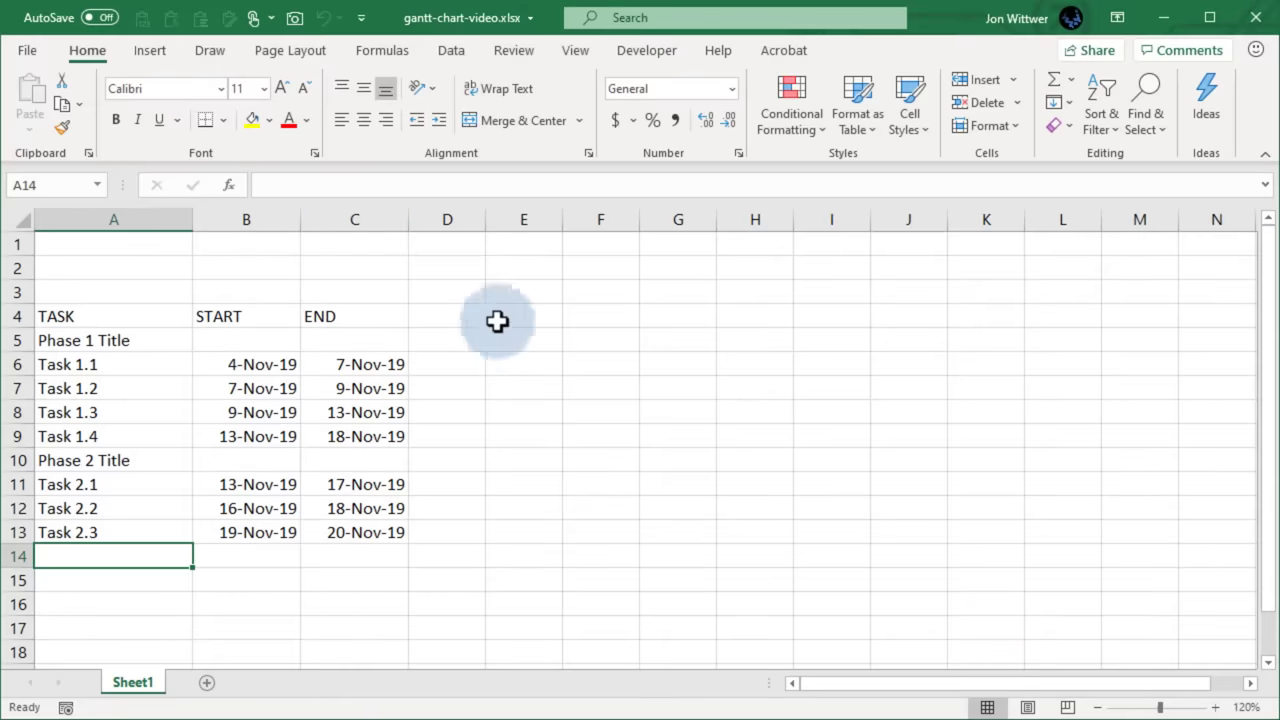
Enter 1-Nov in E3 and fill consecutive dates across to 7-Nov in K3
{"action": "left_click", "coordinate": [530, 293]}
{"action": "type", "text": "11/1"}
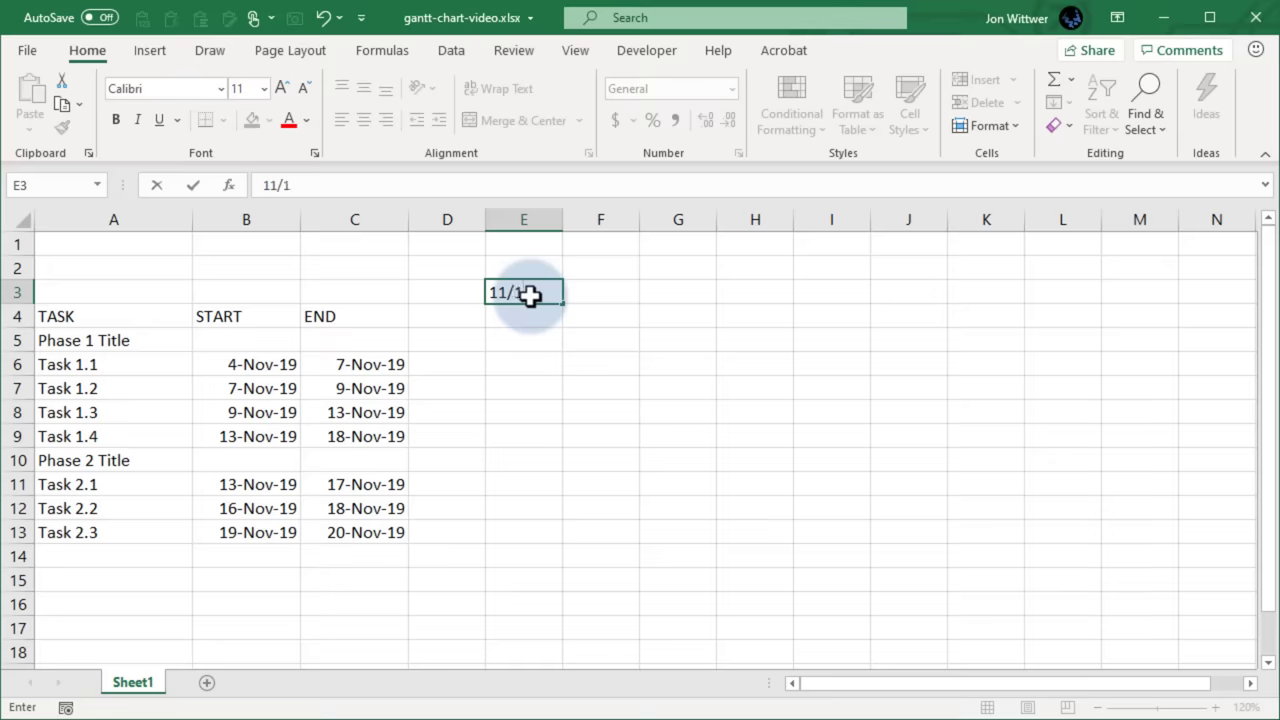
{"action": "key", "text": "Return"}
{"action": "left_click", "coordinate": [558, 300]}
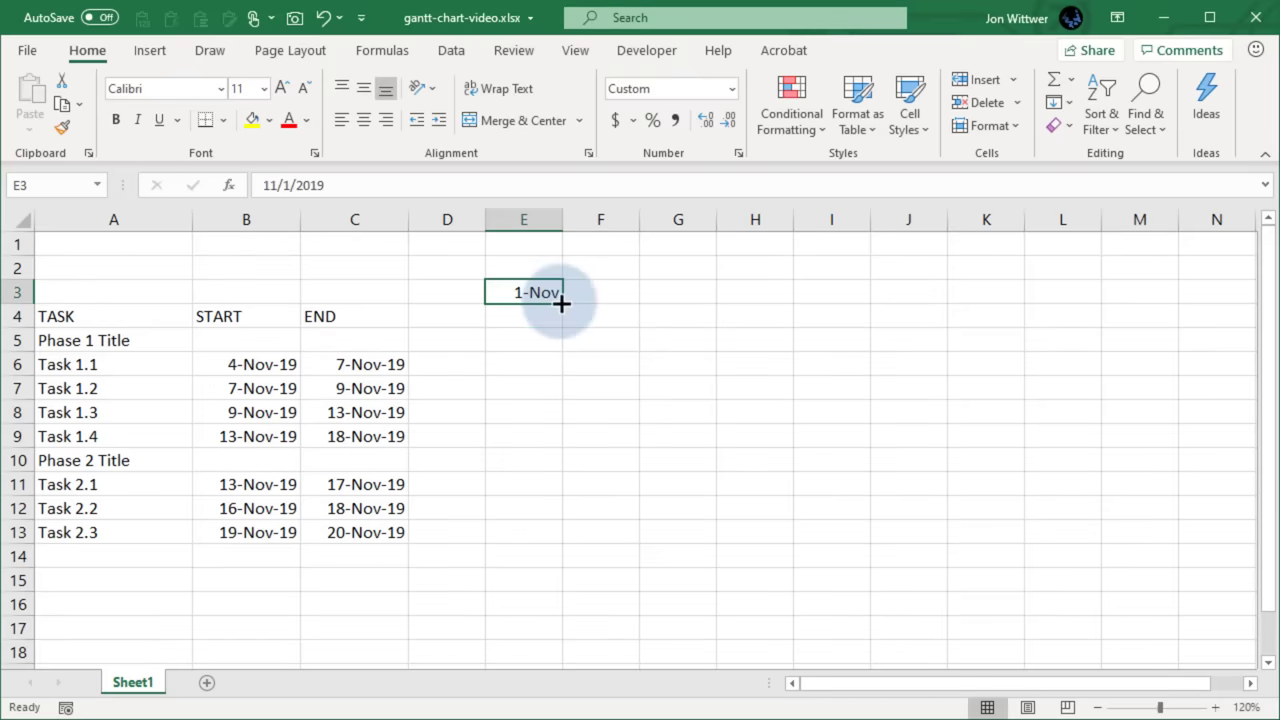
{"action": "left_click_drag", "start_coordinate": [561, 303], "coordinate": [957, 329]}
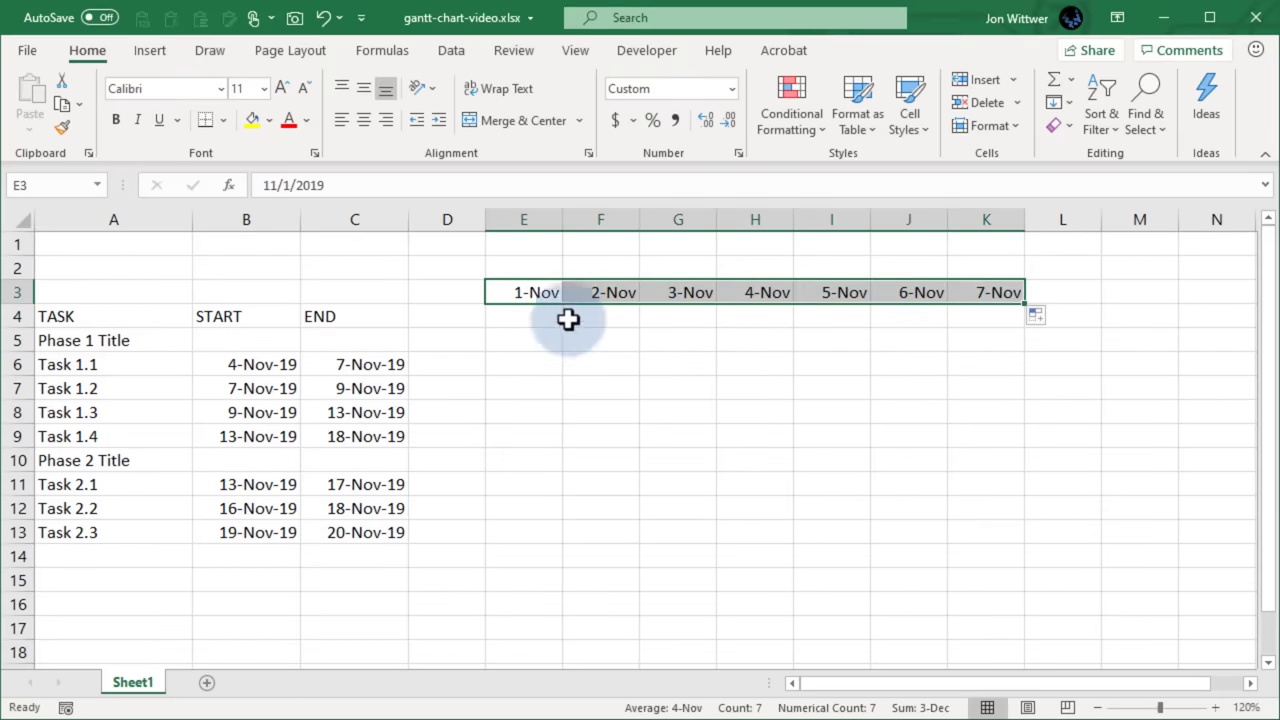
Format the timeline dates with custom code d and narrow columns E–K
{"action": "key", "text": "ctrl+1"}
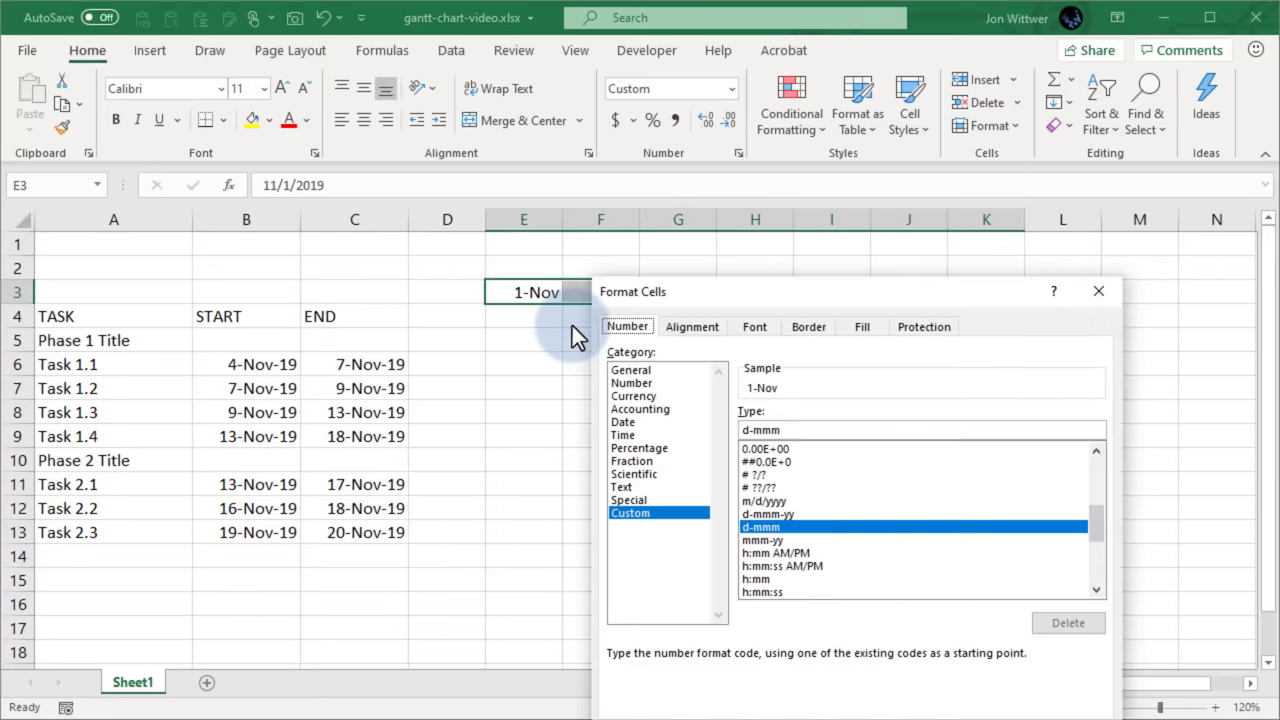
{"action": "left_click", "coordinate": [772, 430]}
{"action": "key", "text": "BackSpace"}
{"action": "key", "text": "BackSpace"}
{"action": "key", "text": "BackSpace"}
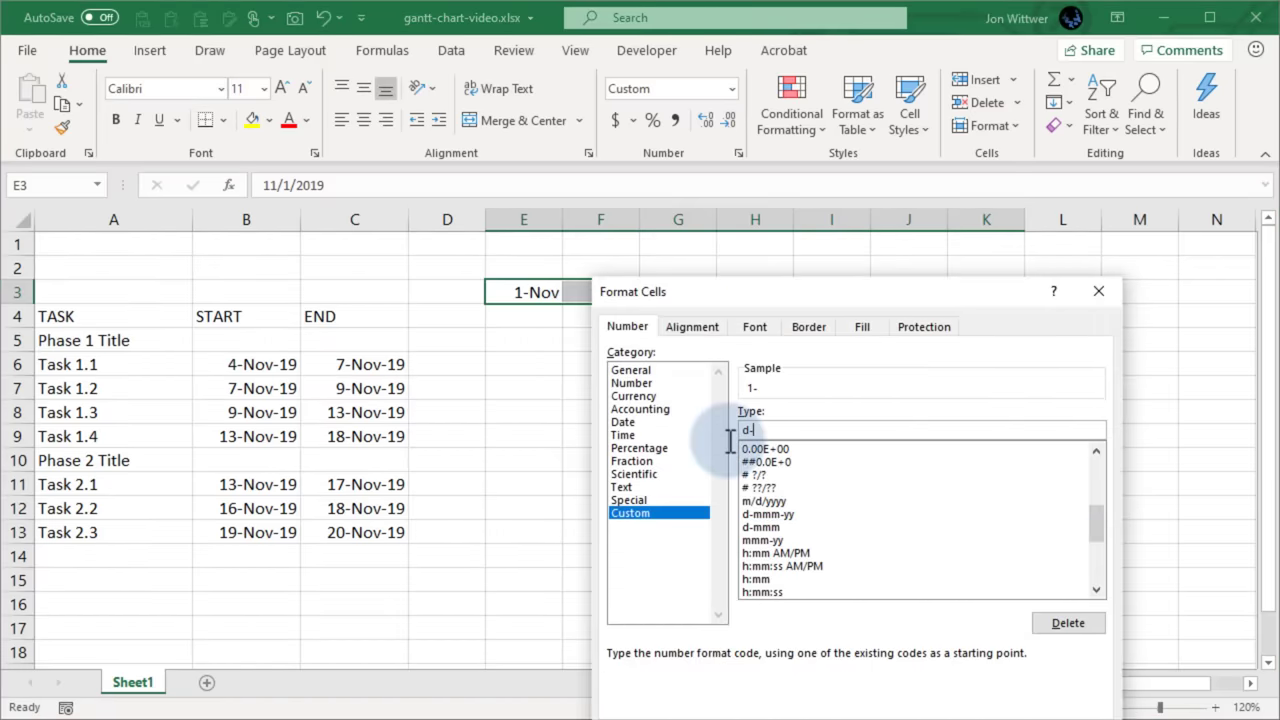
{"action": "key", "text": "BackSpace"}
{"action": "key", "text": "Return"}
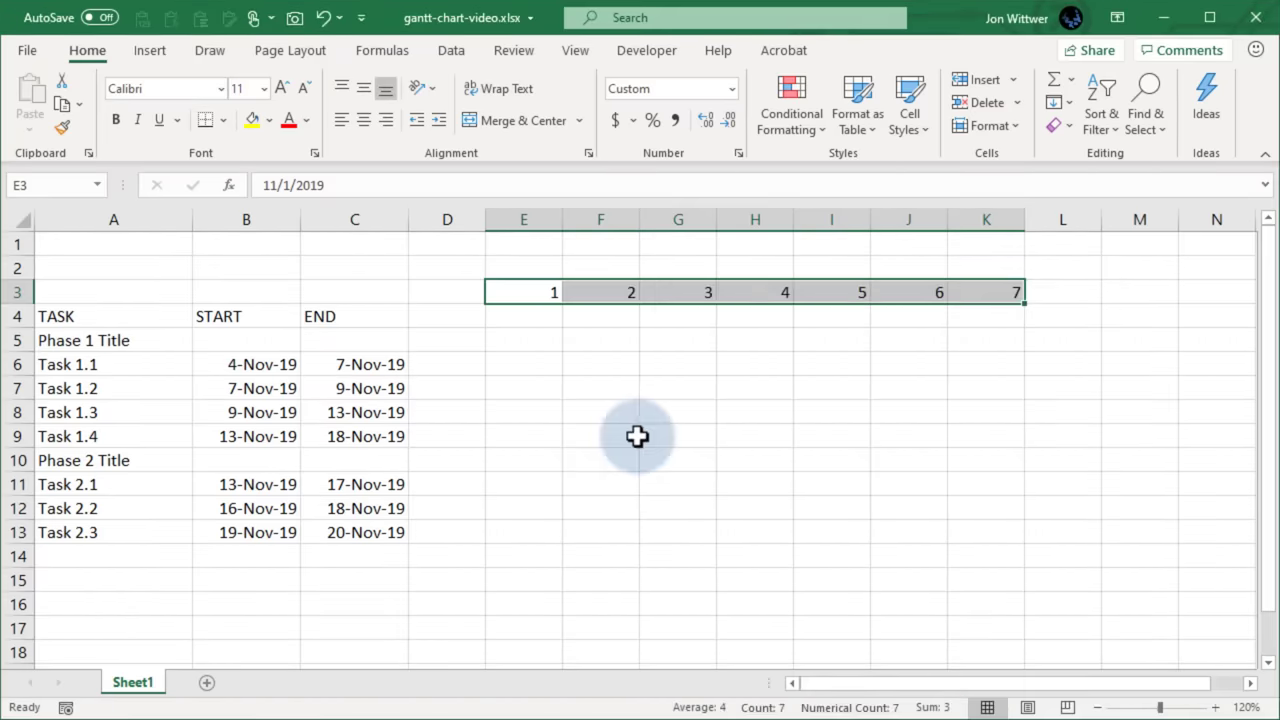
{"action": "left_click_drag", "start_coordinate": [521, 217], "coordinate": [983, 220]}
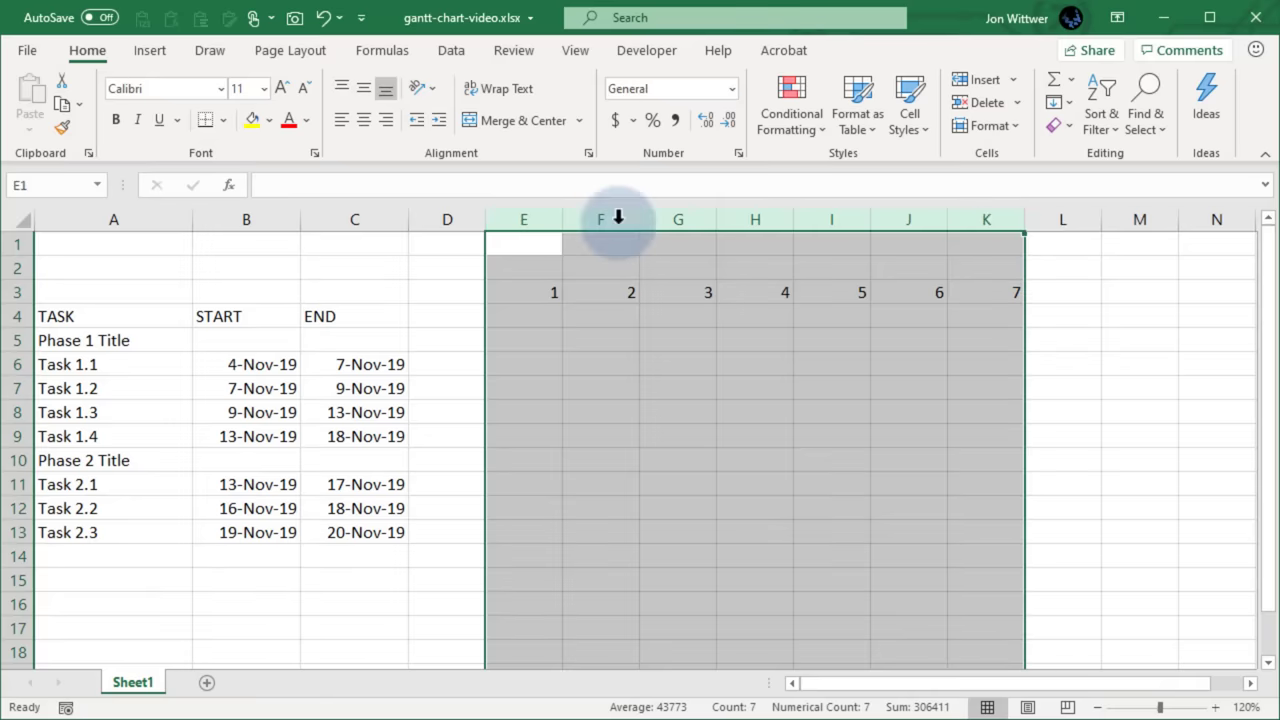
{"action": "left_click_drag", "start_coordinate": [563, 219], "coordinate": [517, 220]}
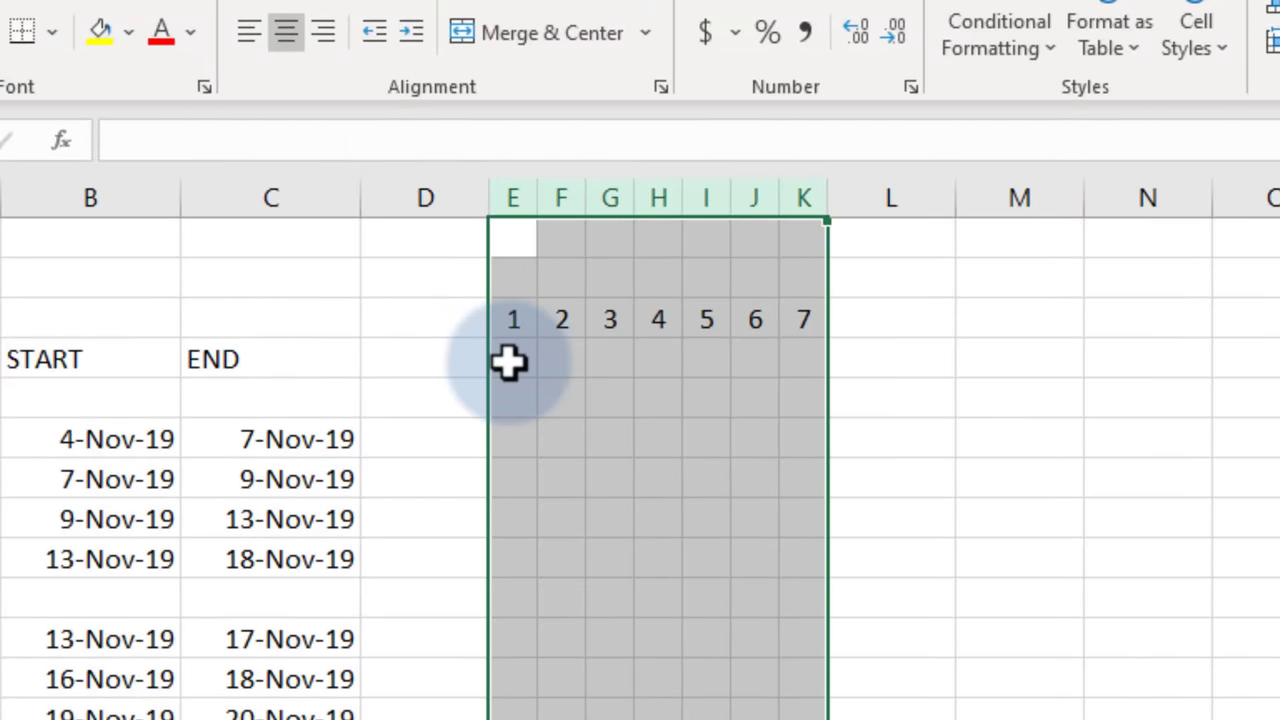
Enter =LEFT(TEXT(E3,"ddd"),1) in E4 and fill it across to K4
{"action": "left_click", "coordinate": [510, 360]}
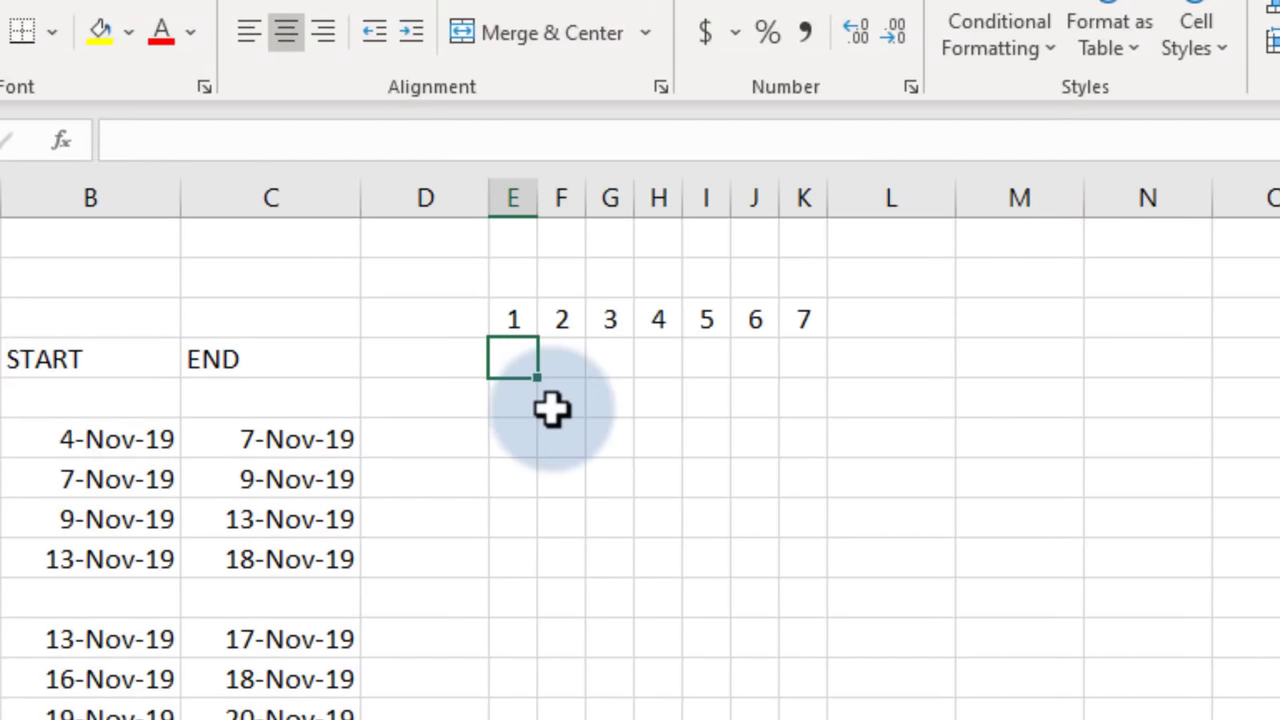
{"action": "type", "text": "="}
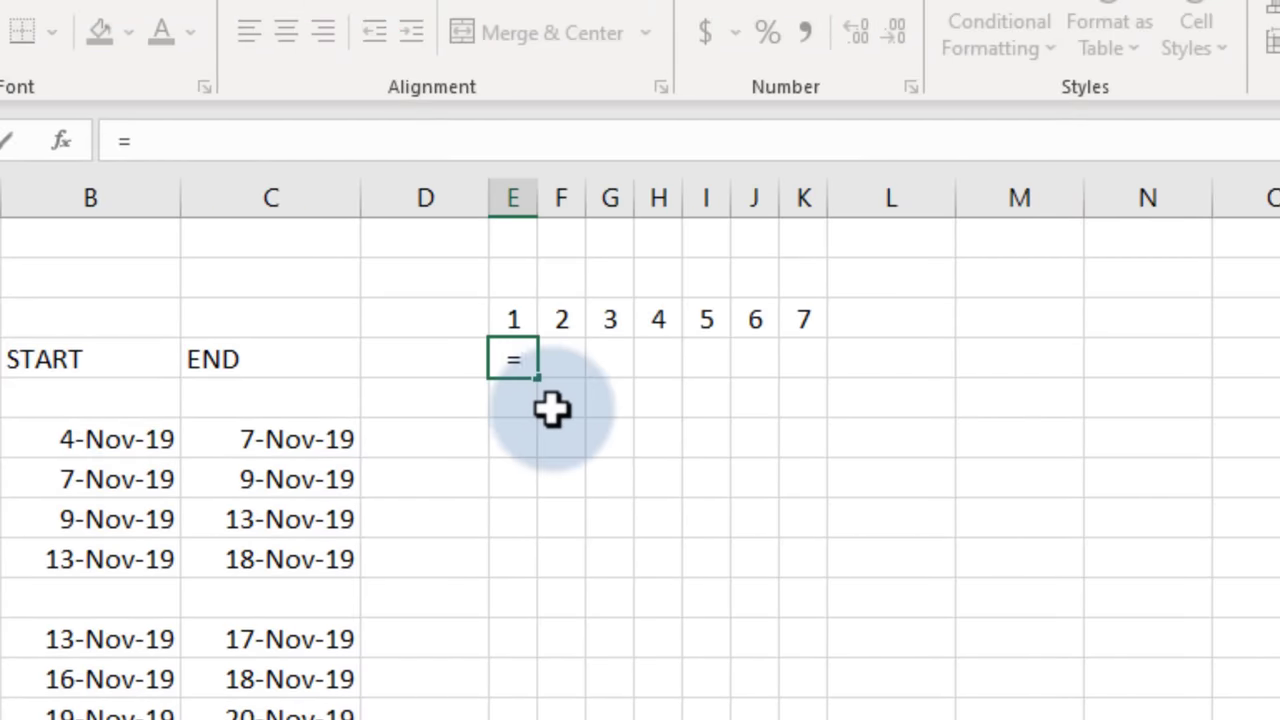
{"action": "type", "text": "TEXT(E3"}
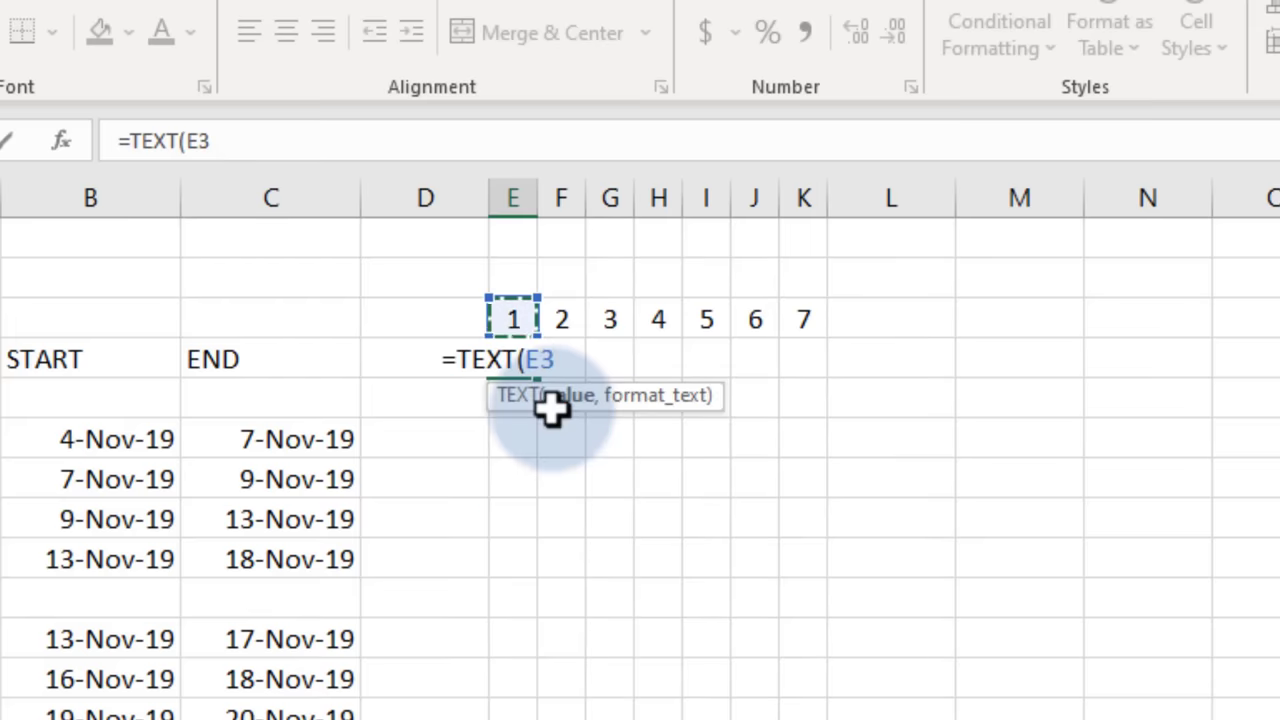
{"action": "type", "text": ",\"ddd"}
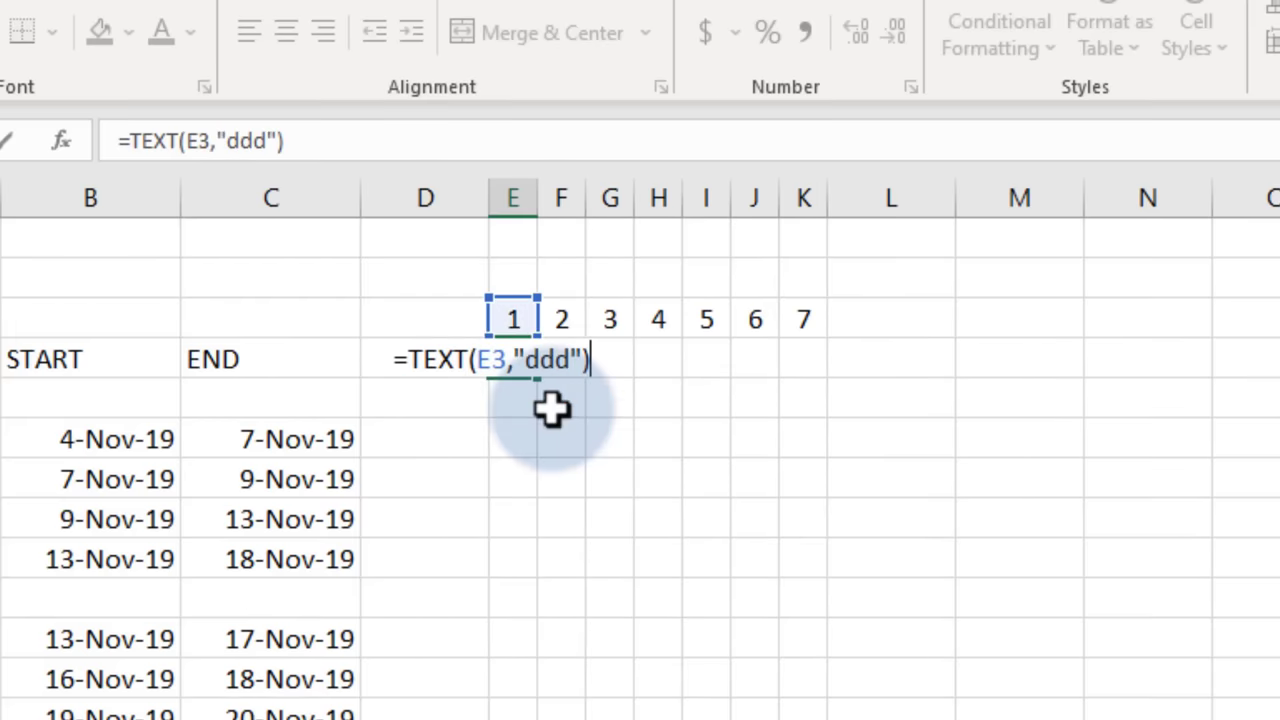
{"action": "key", "text": "Return"}
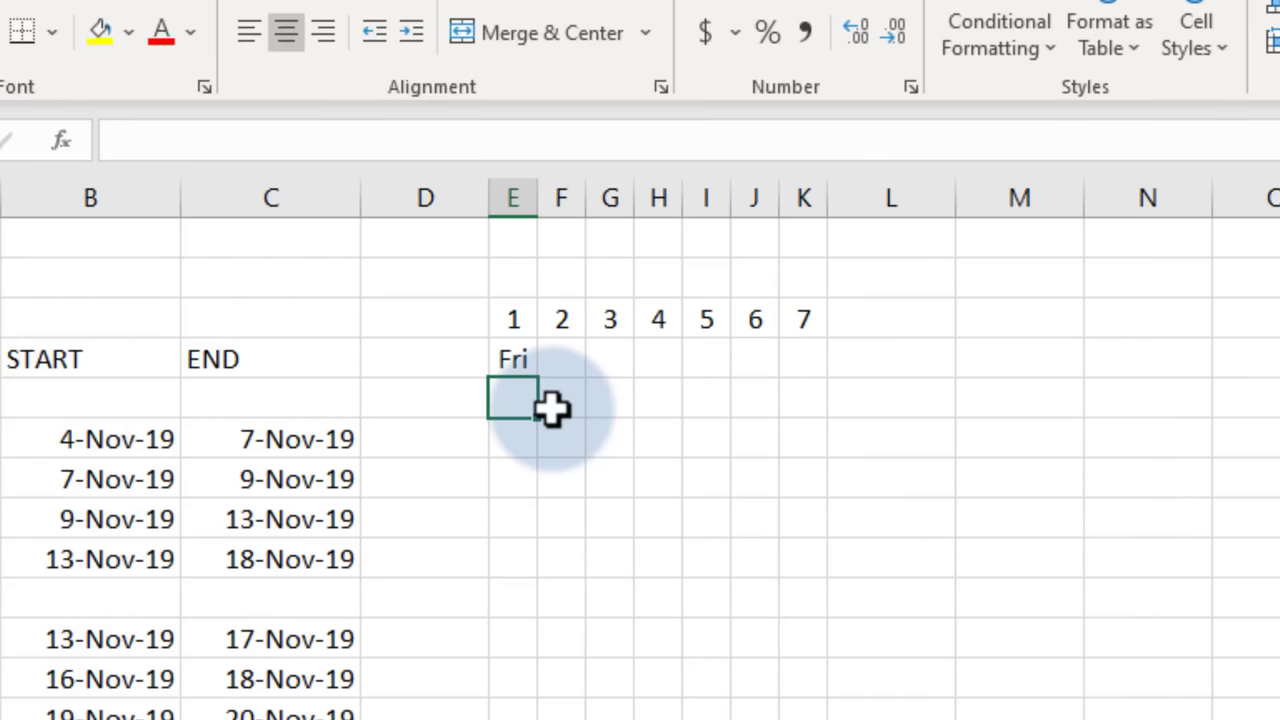
{"action": "key", "text": "Up"}
{"action": "left_click", "coordinate": [131, 142]}
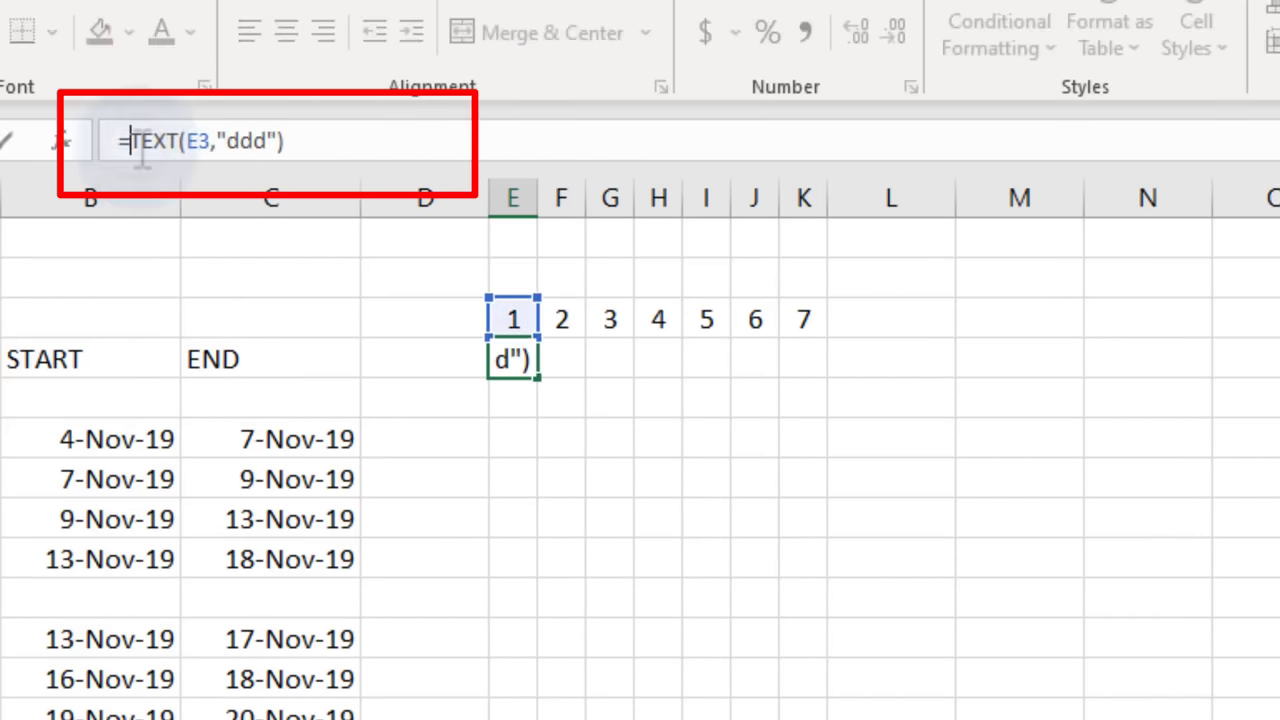
{"action": "type", "text": "LEFT("}
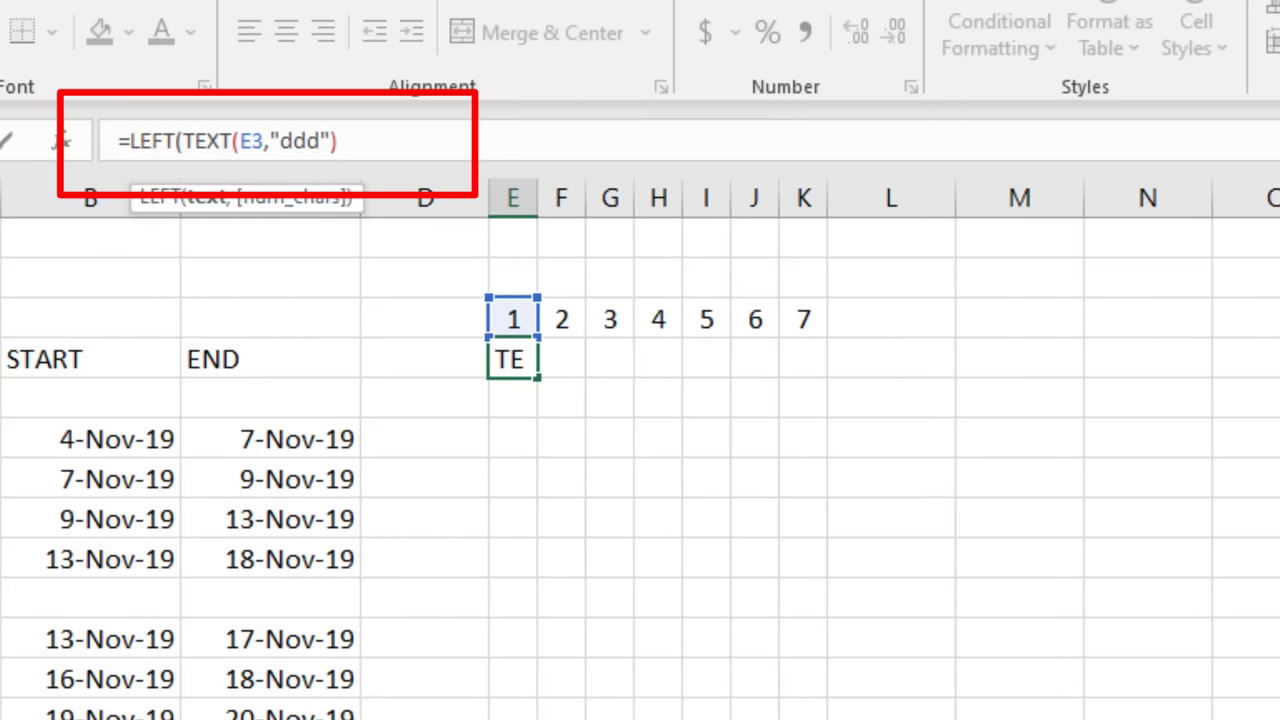
{"action": "type", "text": ")"}
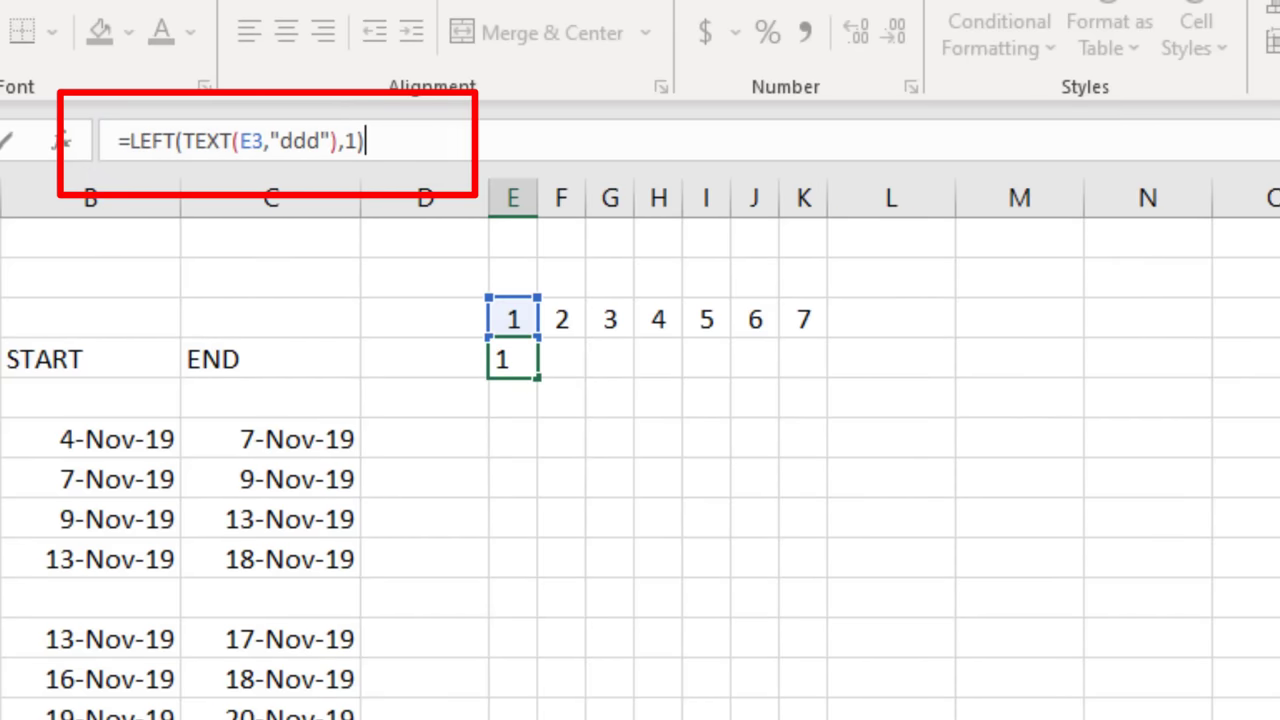
{"action": "key", "text": "Return"}
{"action": "left_click", "coordinate": [528, 366]}
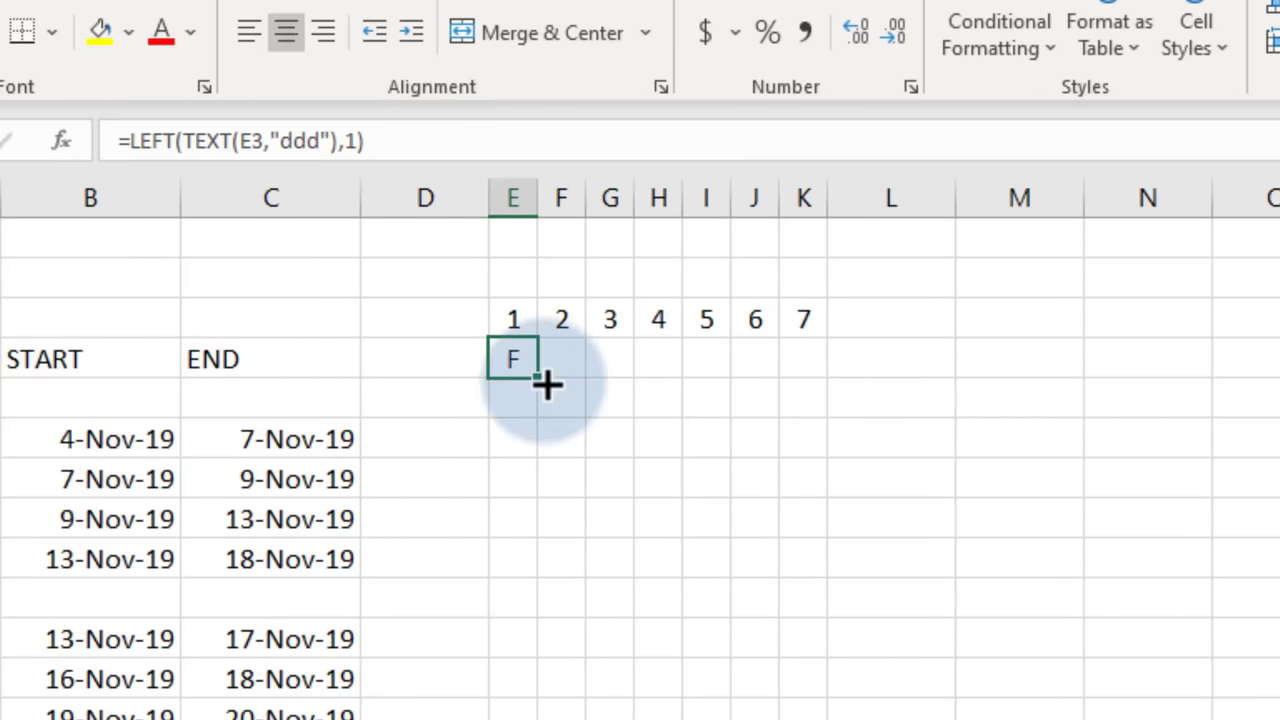
{"action": "left_click_drag", "start_coordinate": [540, 380], "coordinate": [846, 383]}
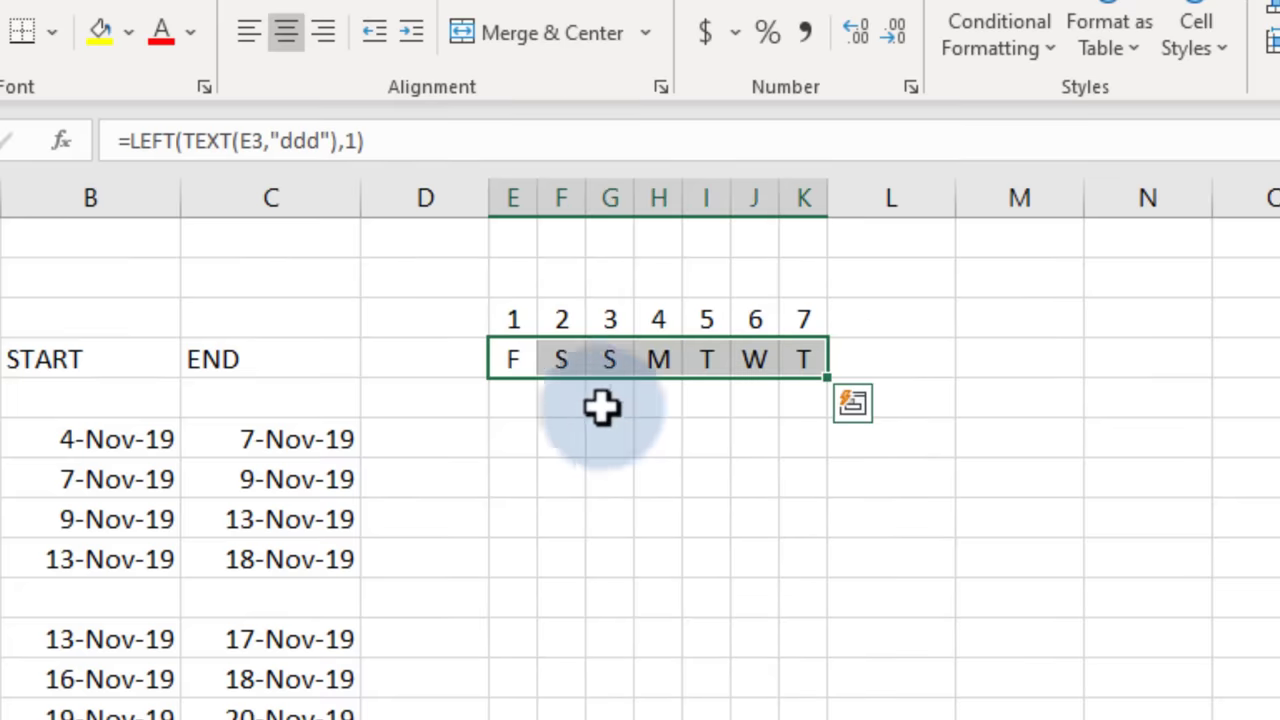
Merge E2:K2 into a left-aligned week label =E3 shown as 1-Nov-19
{"action": "left_click_drag", "start_coordinate": [526, 285], "coordinate": [788, 292]}
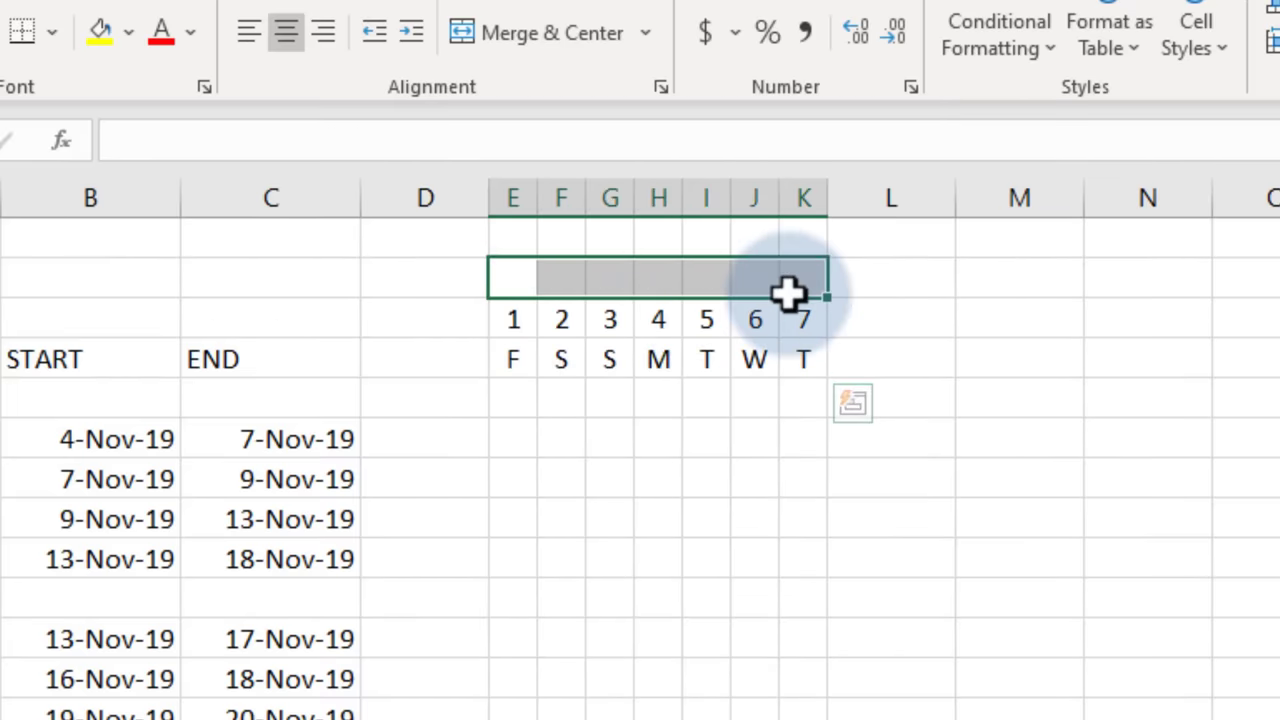
{"action": "left_click", "coordinate": [508, 36]}
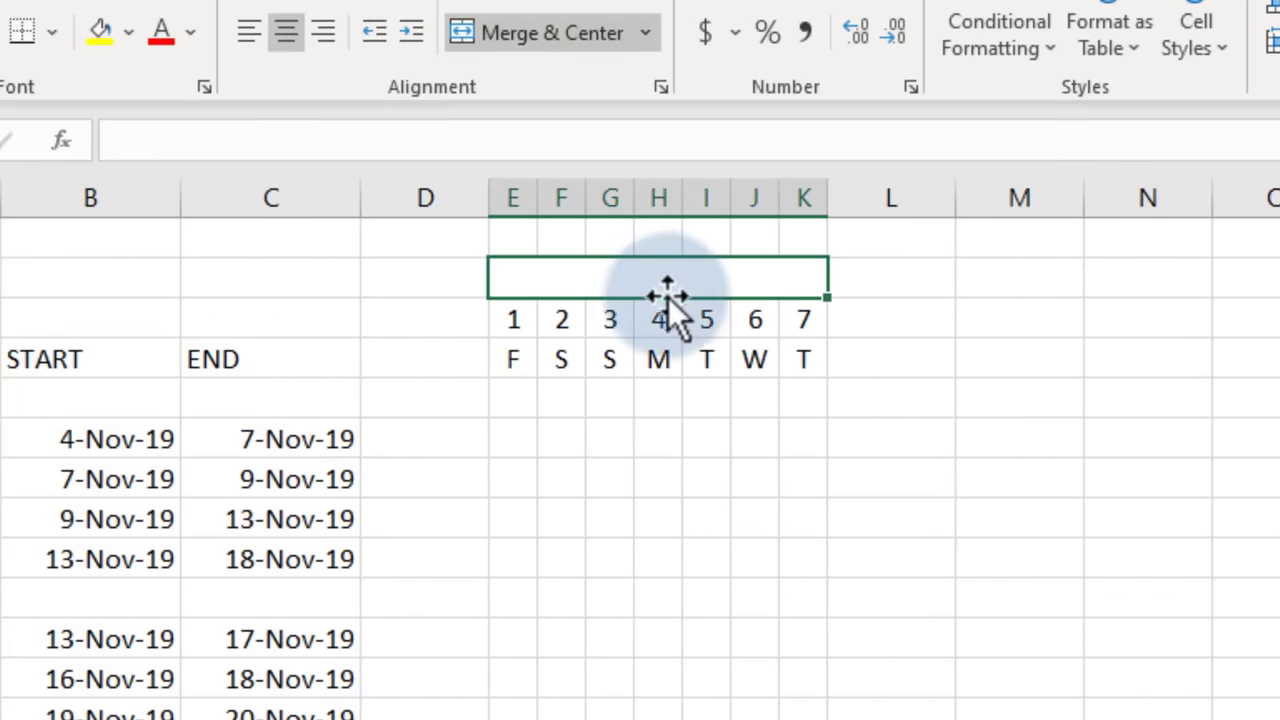
{"action": "type", "text": "="}
{"action": "left_click", "coordinate": [510, 320]}
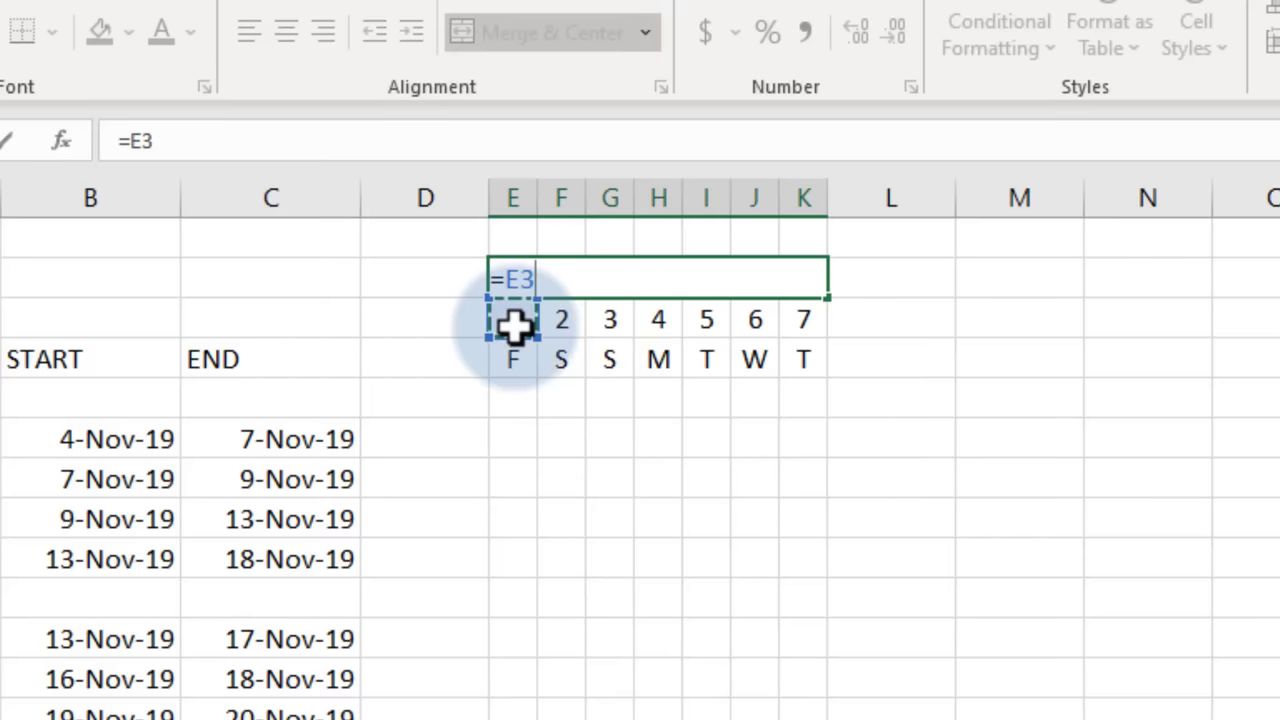
{"action": "key", "text": "Return"}
{"action": "key", "text": "Up"}
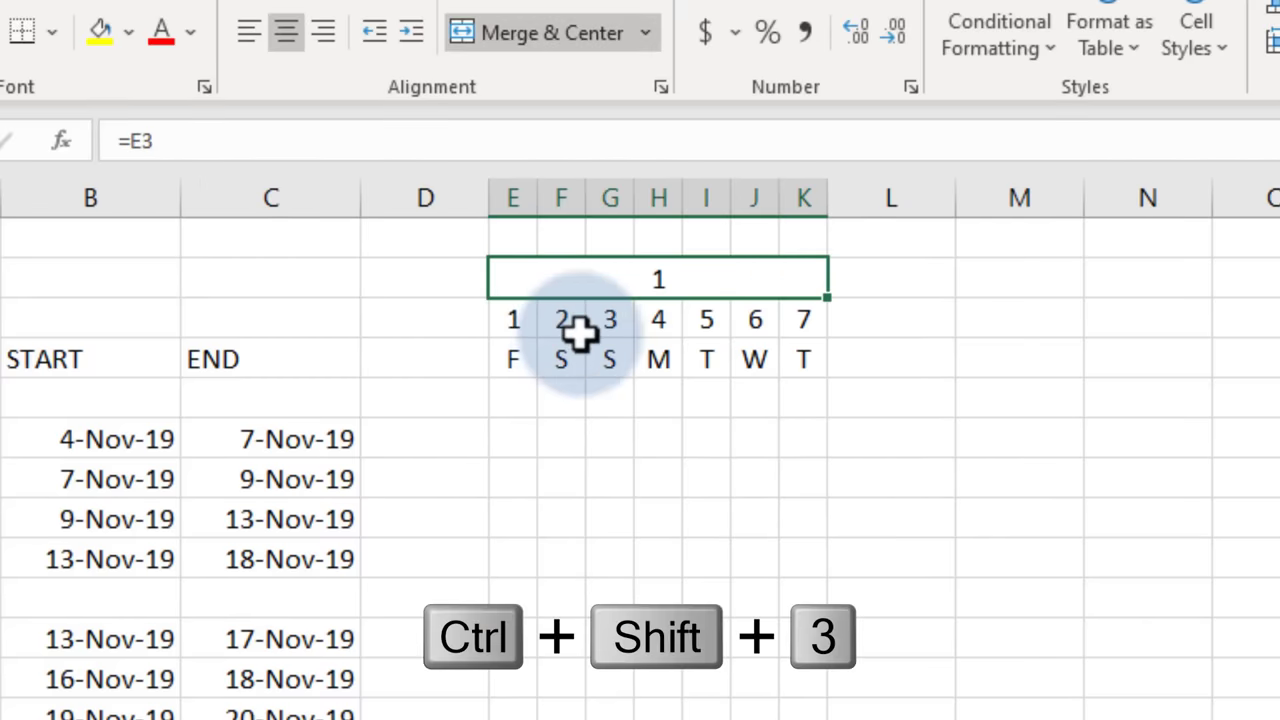
{"action": "key", "text": "ctrl+shift+3"}
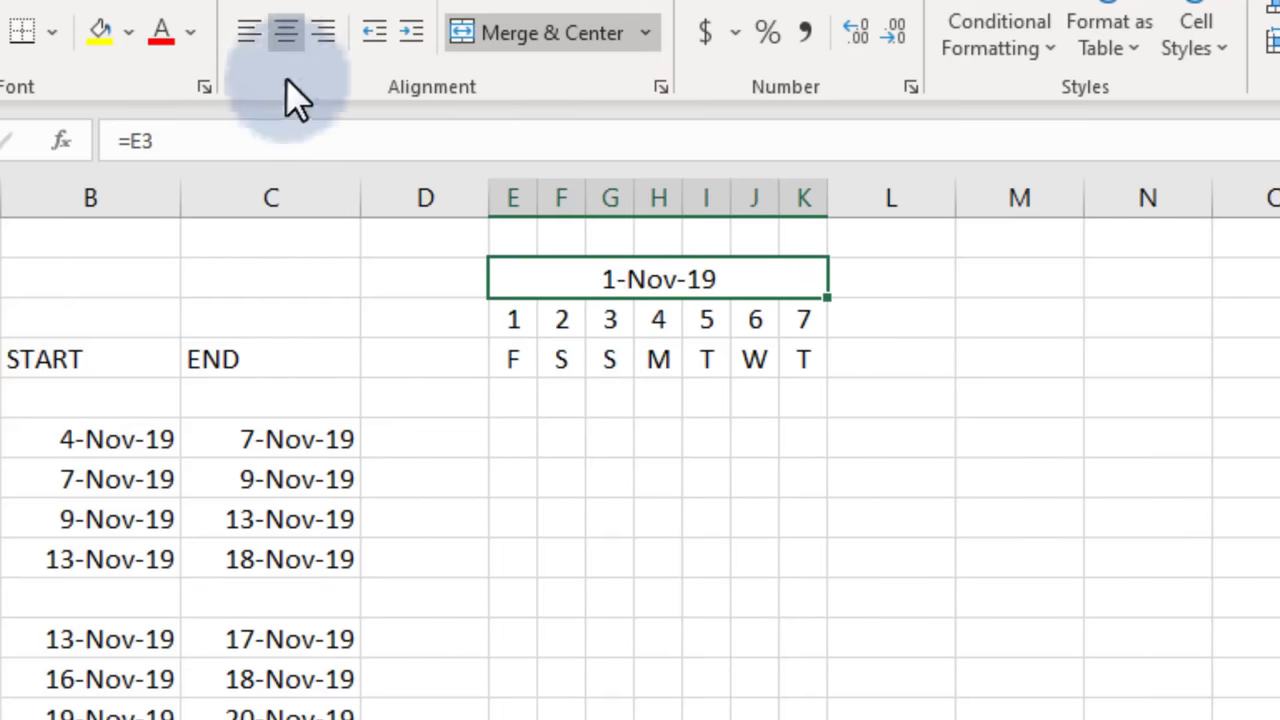
{"action": "left_click", "coordinate": [252, 36]}
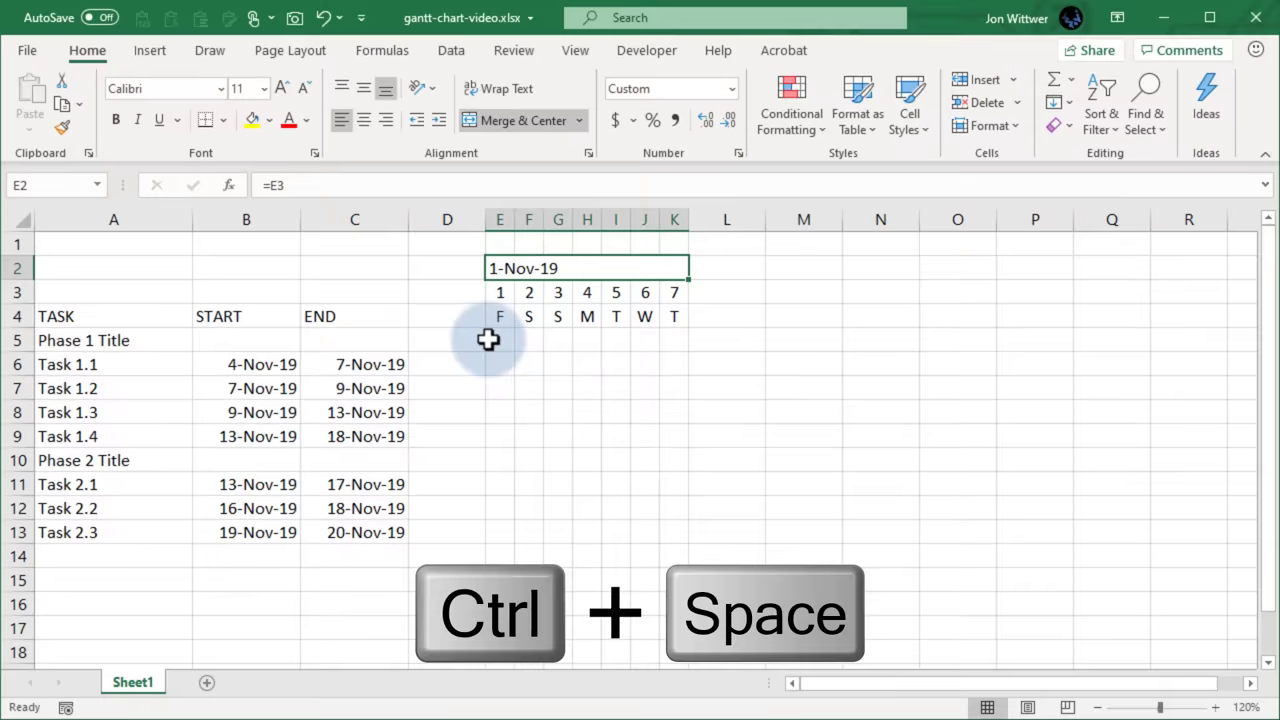
Extend the week columns out to column Y, covering days 1 through 21
{"action": "key", "text": "ctrl+space"}
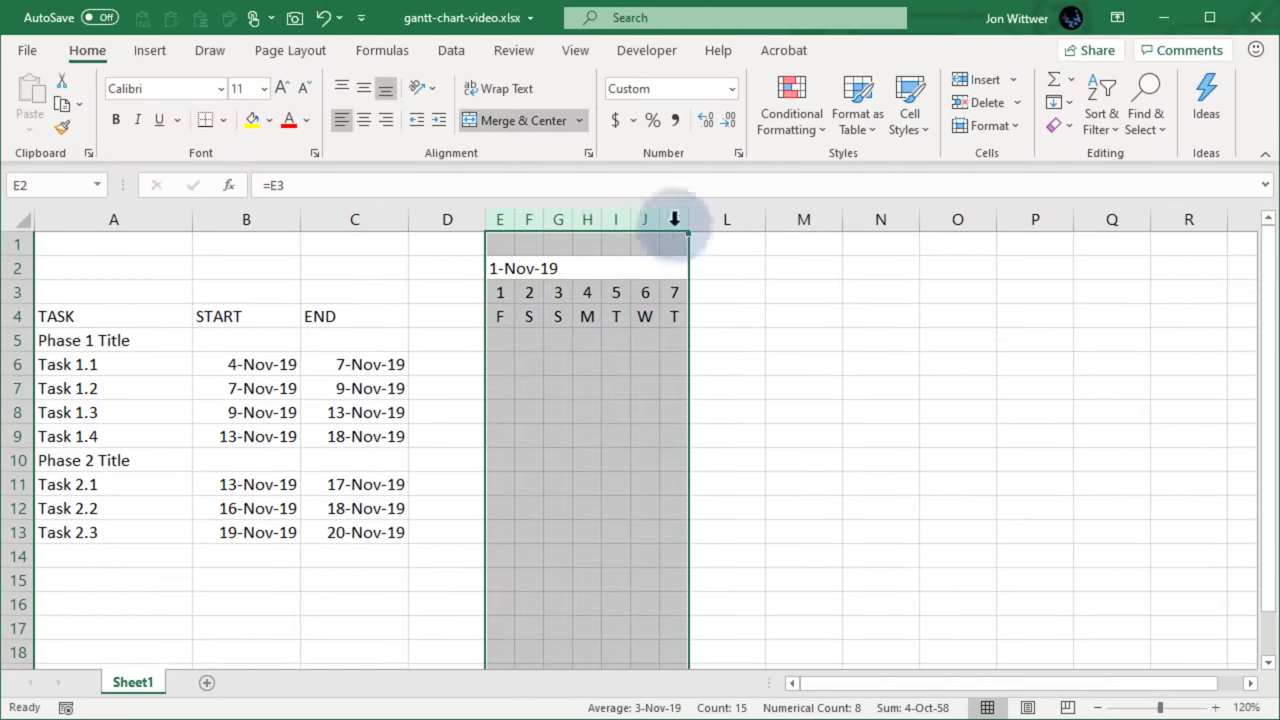
{"action": "mouse_move", "coordinate": [688, 236]}
{"action": "left_mouse_down"}
{"action": "mouse_move", "coordinate": [1209, 241]}
{"action": "mouse_move", "coordinate": [1247, 253]}
{"action": "left_mouse_up"}
{"action": "key", "text": "ctrl+Home"}
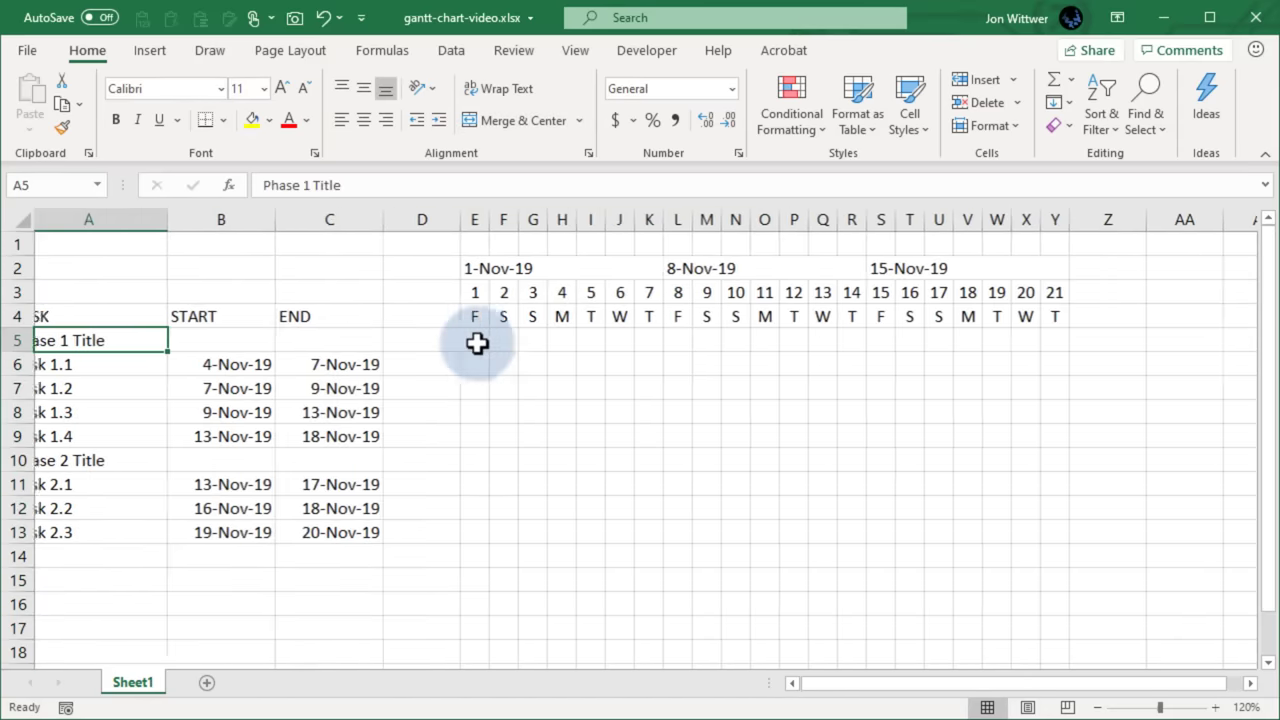
{"action": "left_click", "coordinate": [113, 245]}
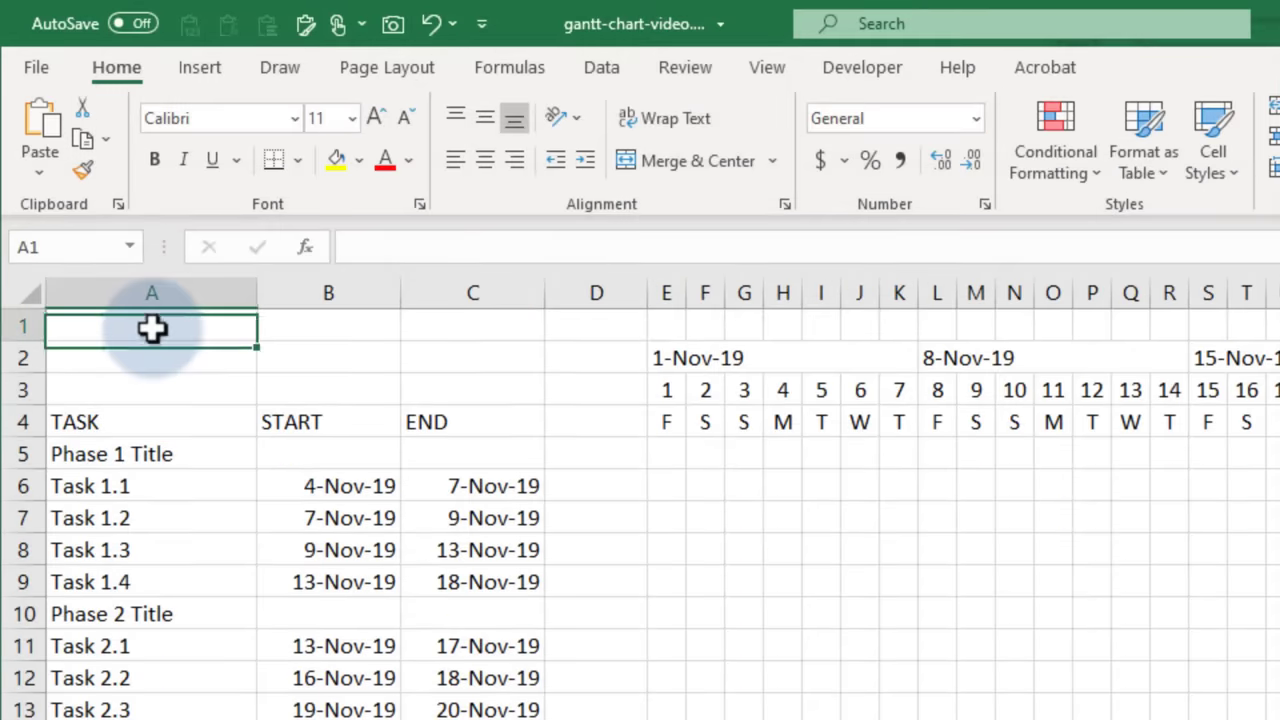
Enter a PROJECT START label in A1 with date 11/1/2019 in B1
{"action": "type", "text": "PROJECT START"}
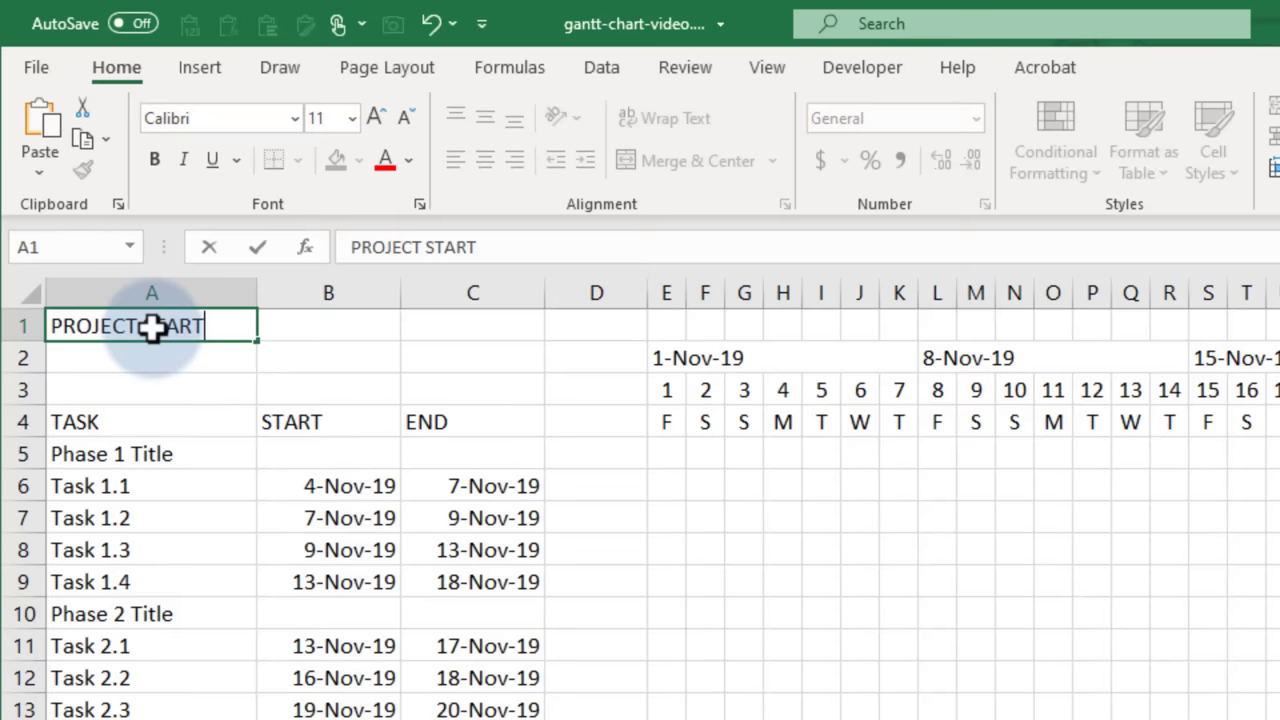
{"action": "key", "text": "Tab"}
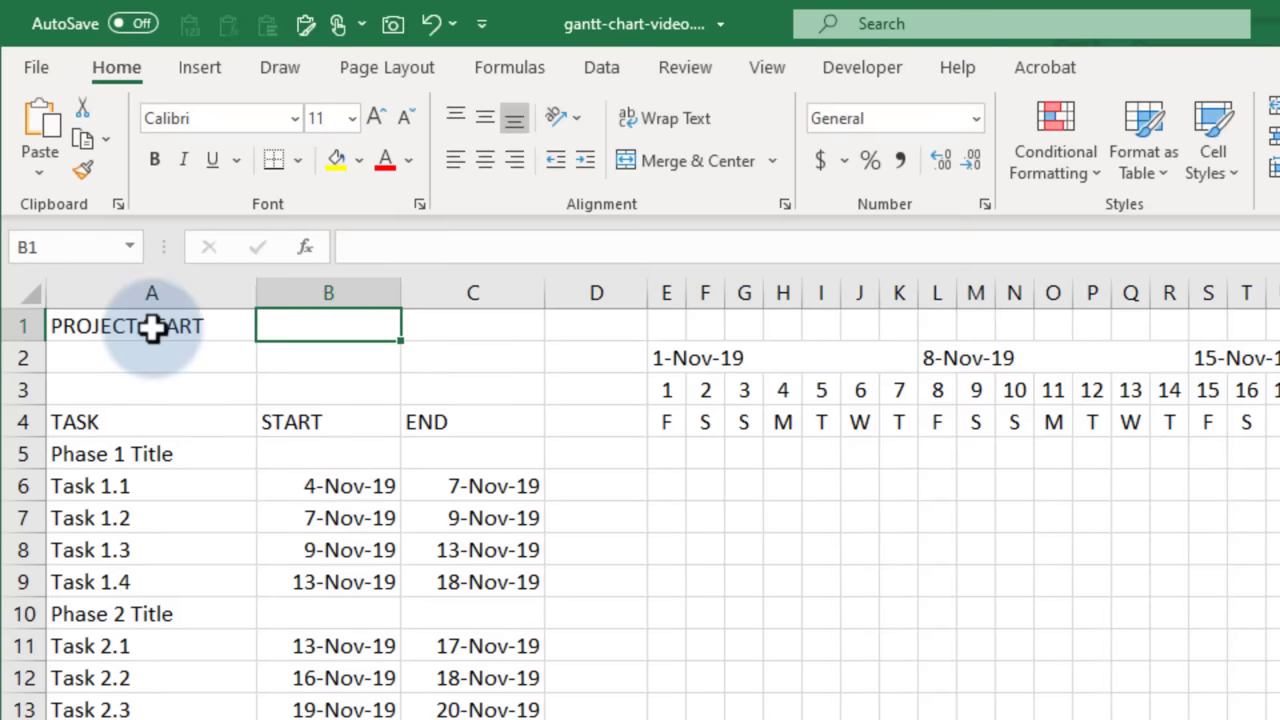
{"action": "type", "text": "1/1/2019"}
{"action": "key", "text": "Tab"}
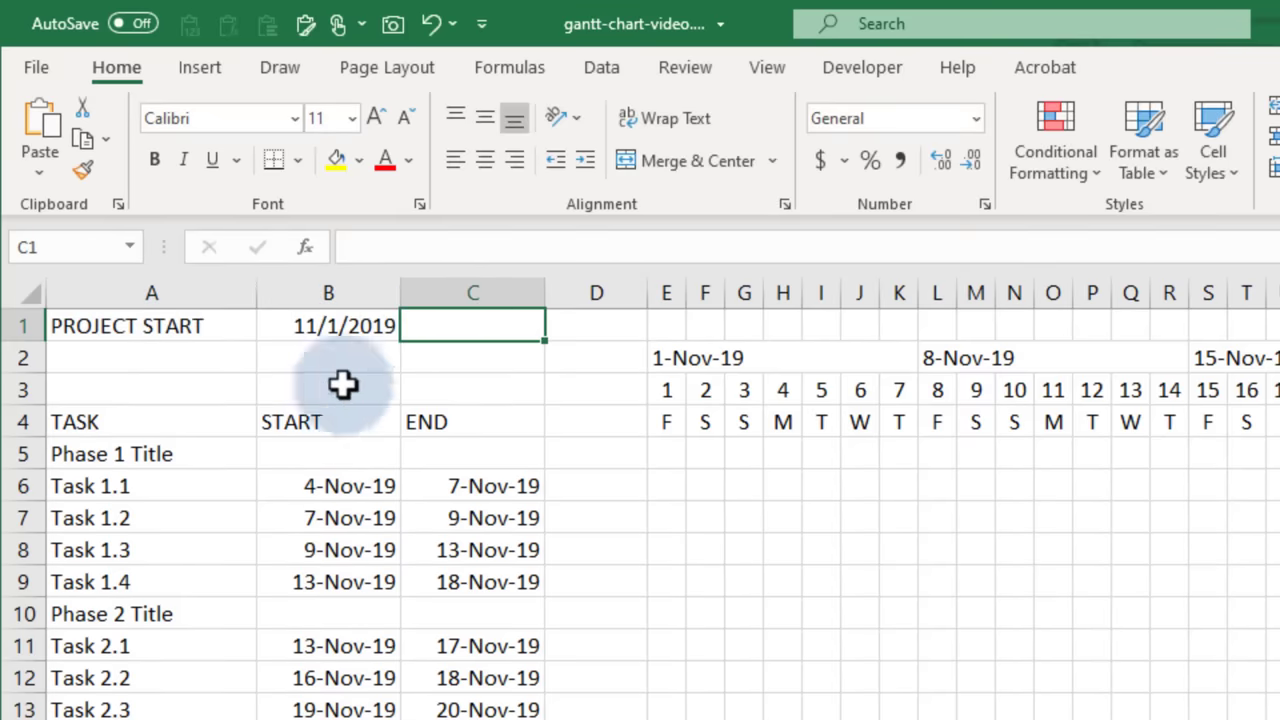
Set the first day to =$B$1 and following days to previous day +1 across the timeline
{"action": "left_click", "coordinate": [666, 394]}
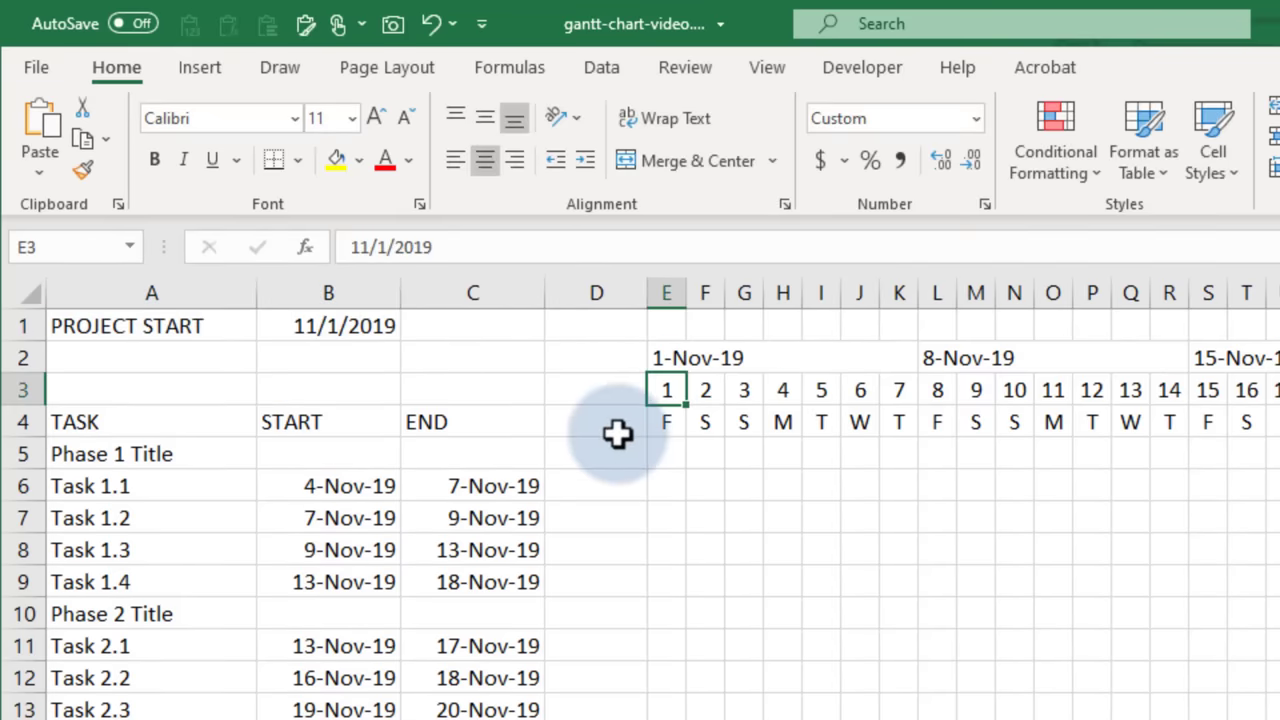
{"action": "type", "text": "="}
{"action": "left_click", "coordinate": [346, 325]}
{"action": "key", "text": "F4"}
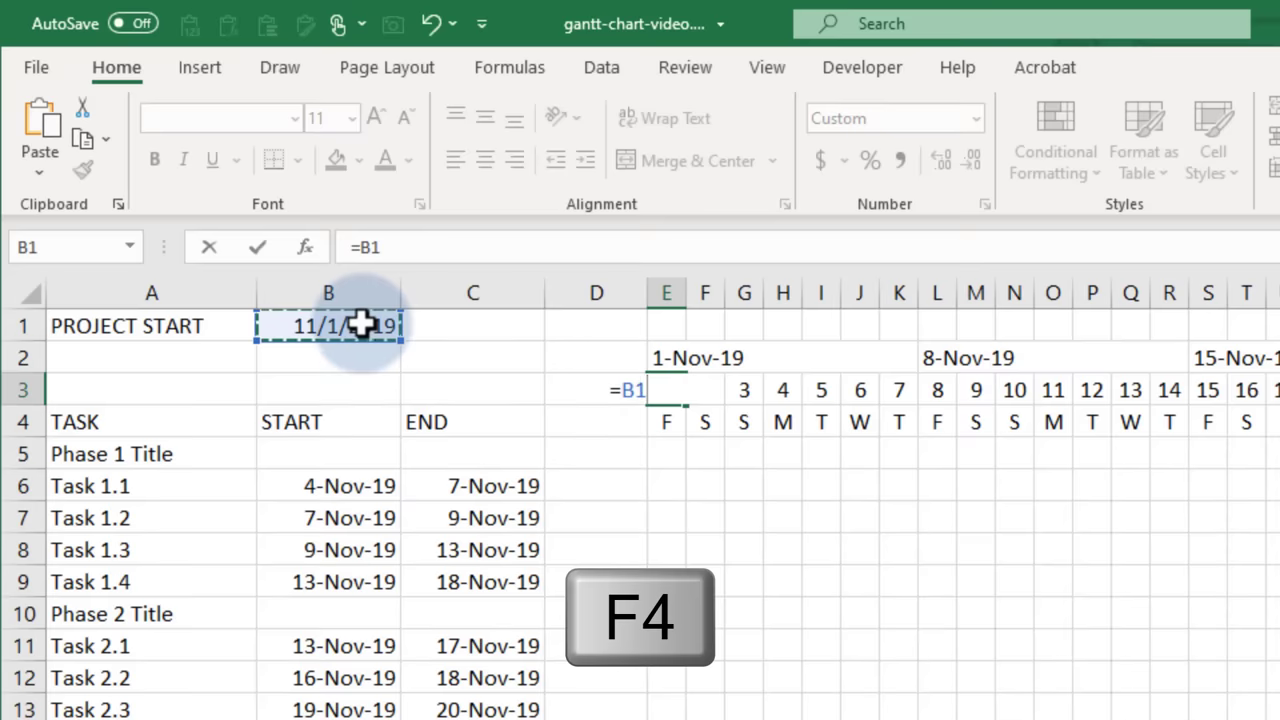
{"action": "key", "text": "Return"}
{"action": "key", "text": "Right"}
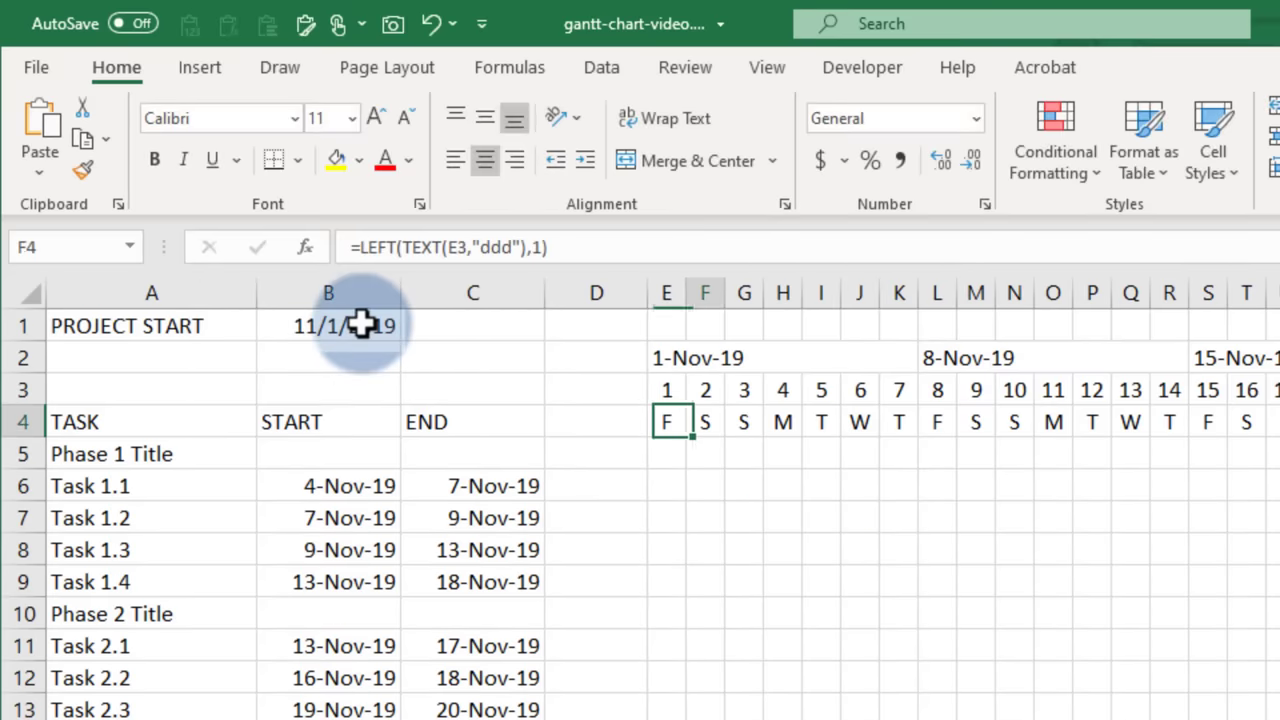
{"action": "key", "text": "Up"}
{"action": "type", "text": "="}
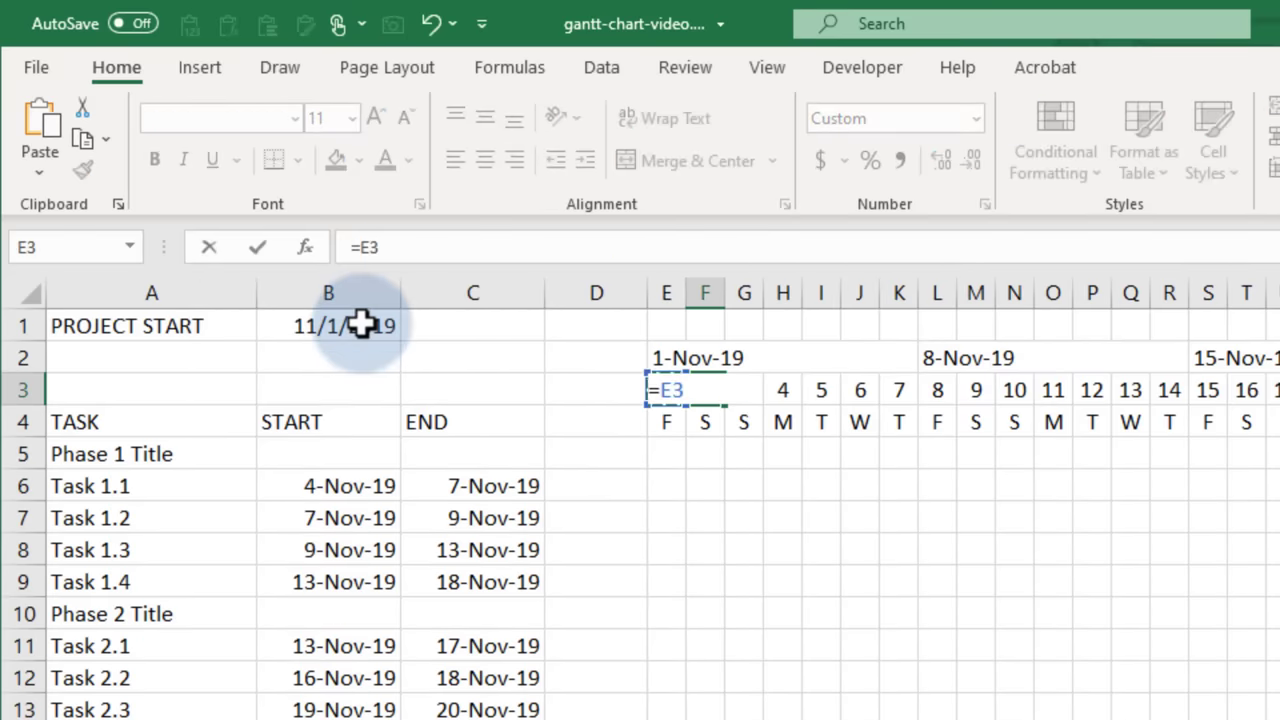
{"action": "key", "text": "Return"}
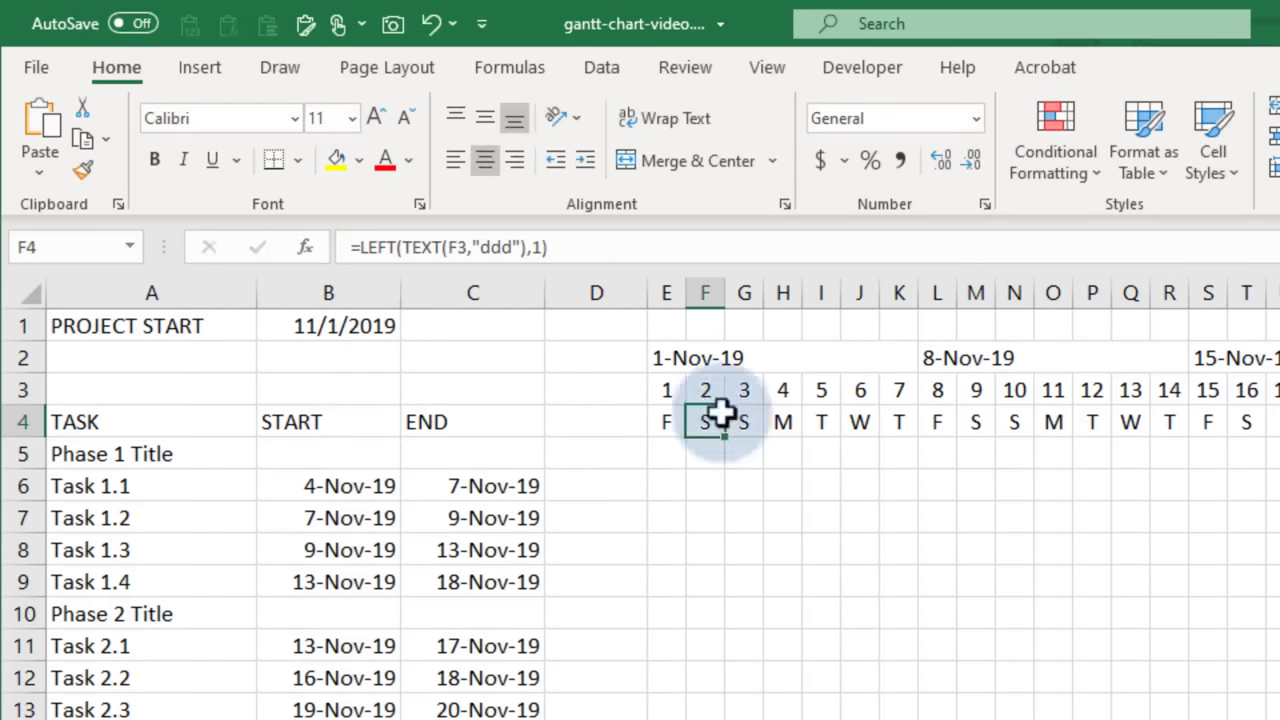
{"action": "key", "text": "Up"}
{"action": "mouse_move", "coordinate": [725, 406]}
{"action": "left_mouse_down"}
{"action": "mouse_move", "coordinate": [1090, 415]}
{"action": "mouse_move", "coordinate": [1275, 400]}
{"action": "left_mouse_up"}
Test the link by changing the start date to 12/1/2019, then restore November
{"action": "left_click", "coordinate": [333, 320]}
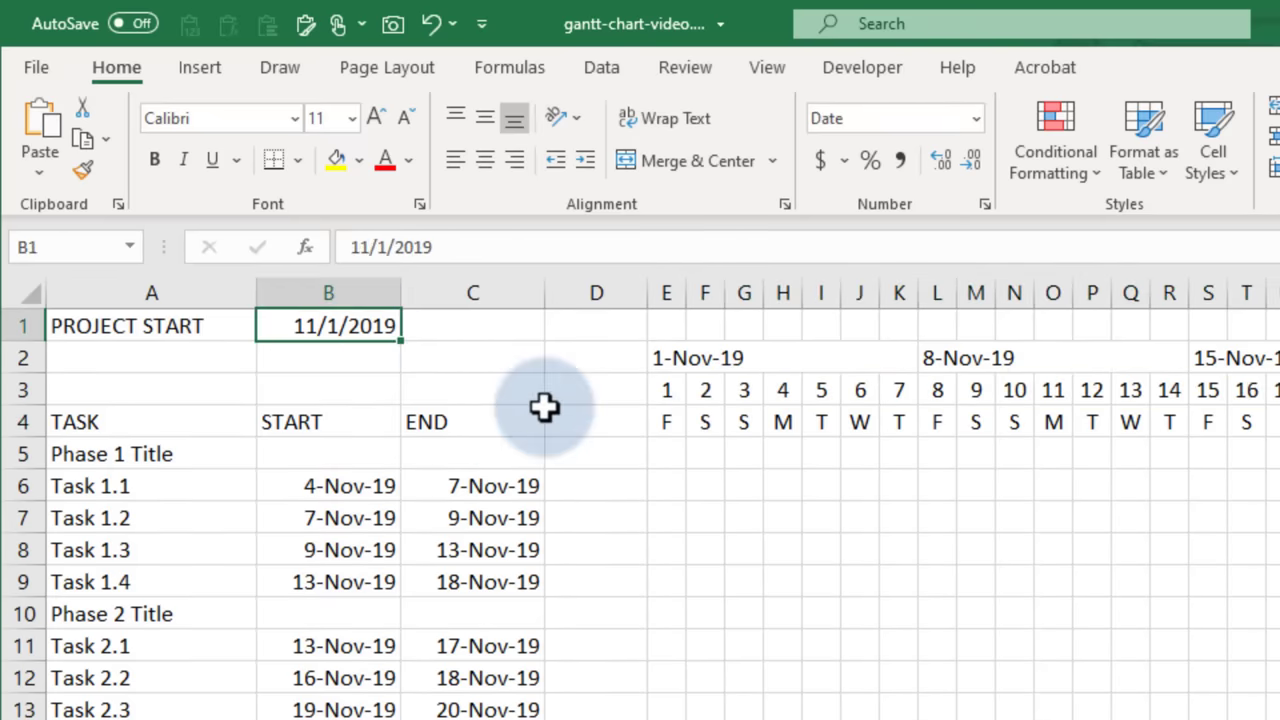
{"action": "type", "text": "12/1/2019"}
{"action": "key", "text": "Return"}
{"action": "key", "text": "Up"}
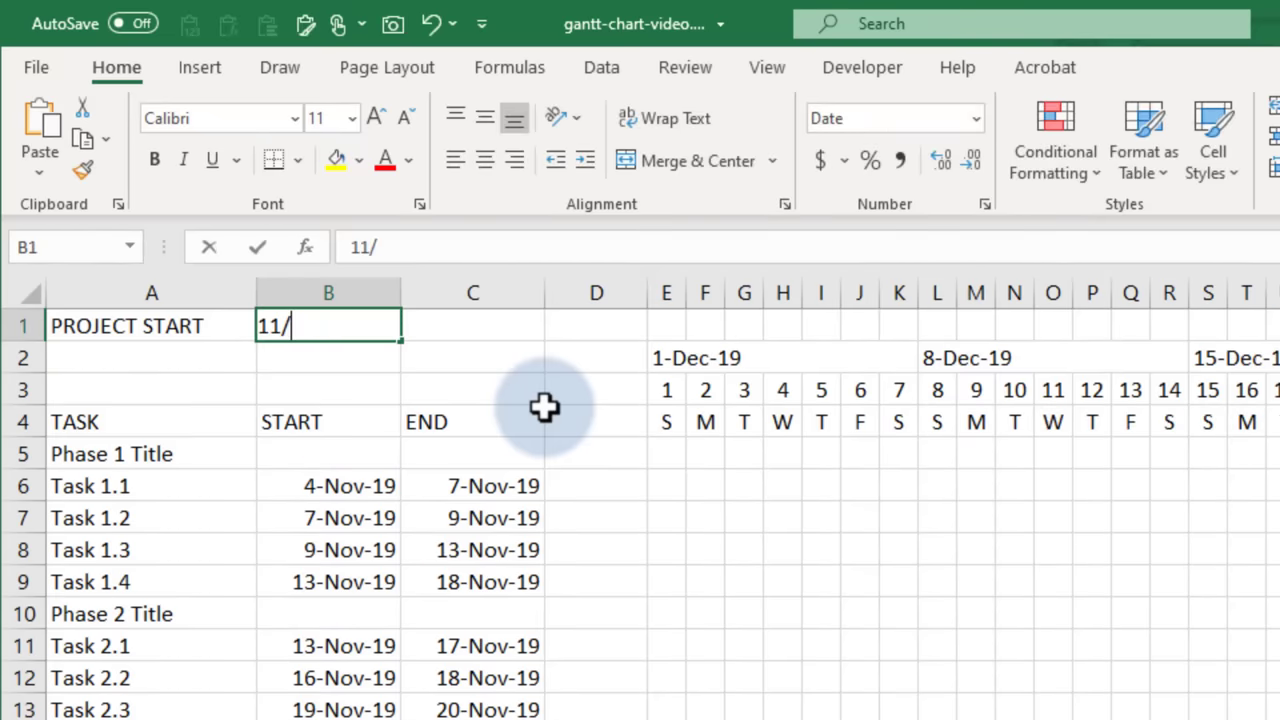
{"action": "key", "text": "Return"}
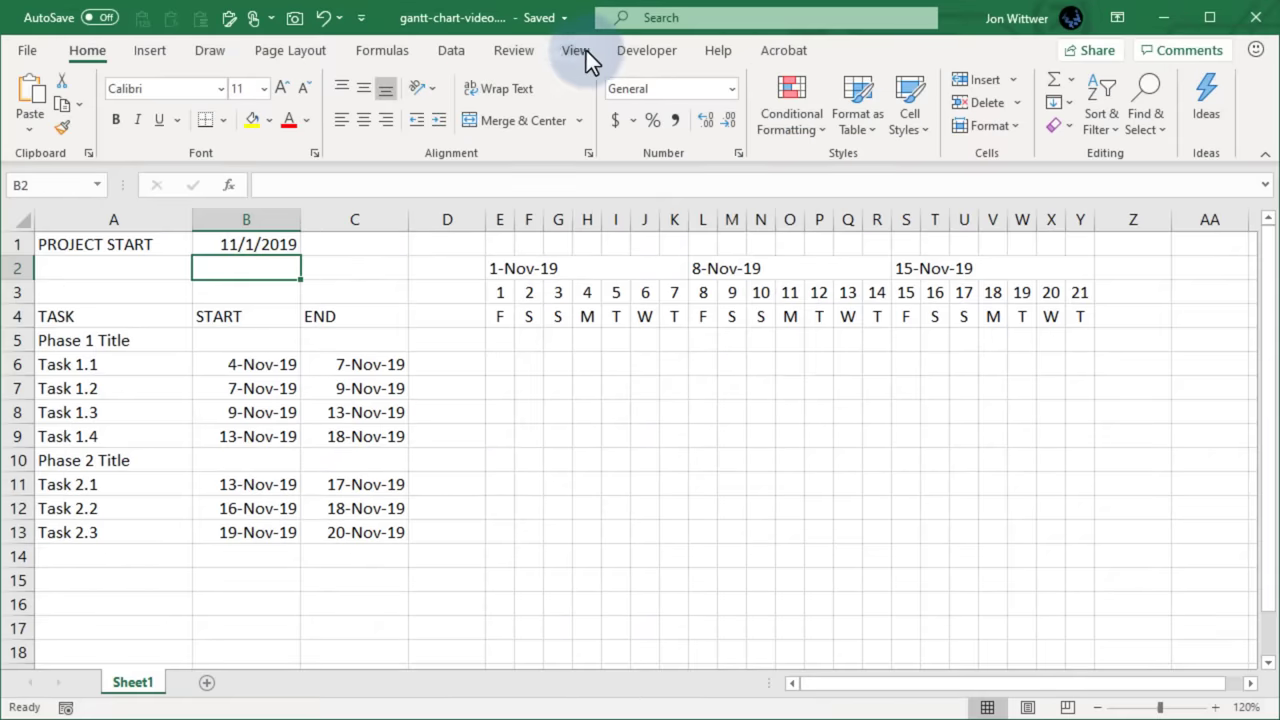
Turn off worksheet gridlines and insert two blank rows at the top
{"action": "left_click", "coordinate": [586, 50]}
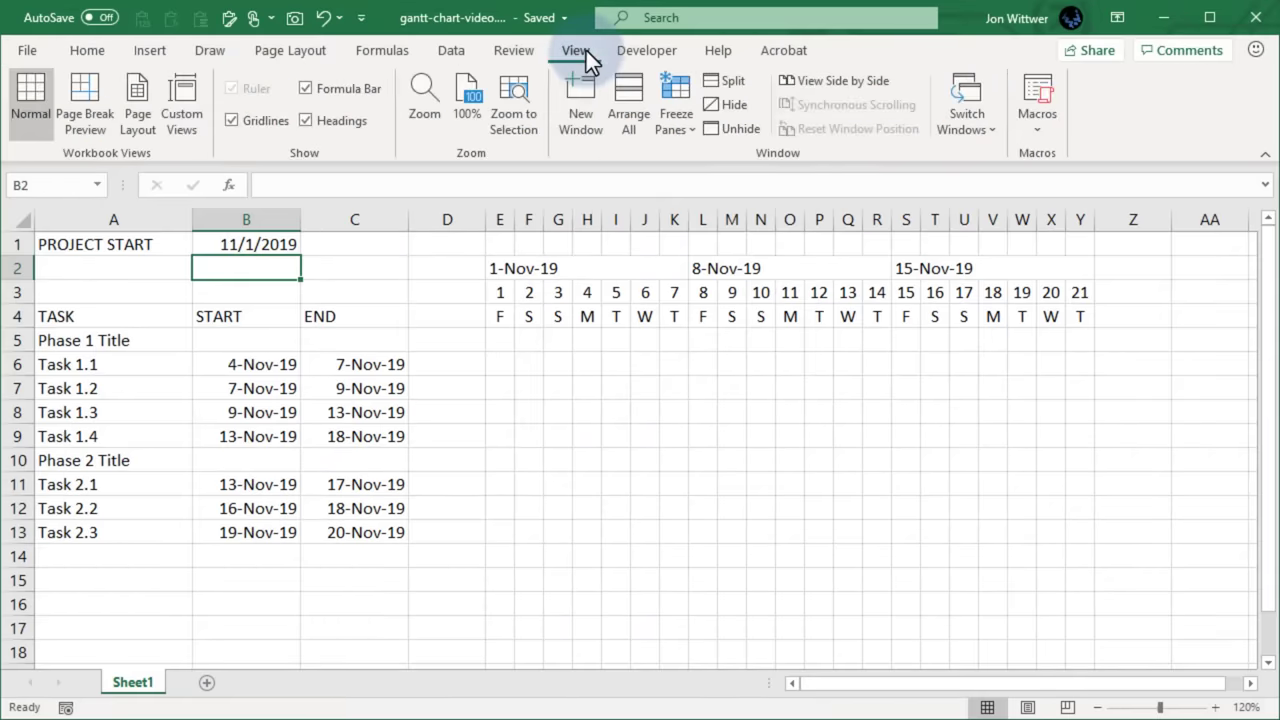
{"action": "left_click", "coordinate": [258, 129]}
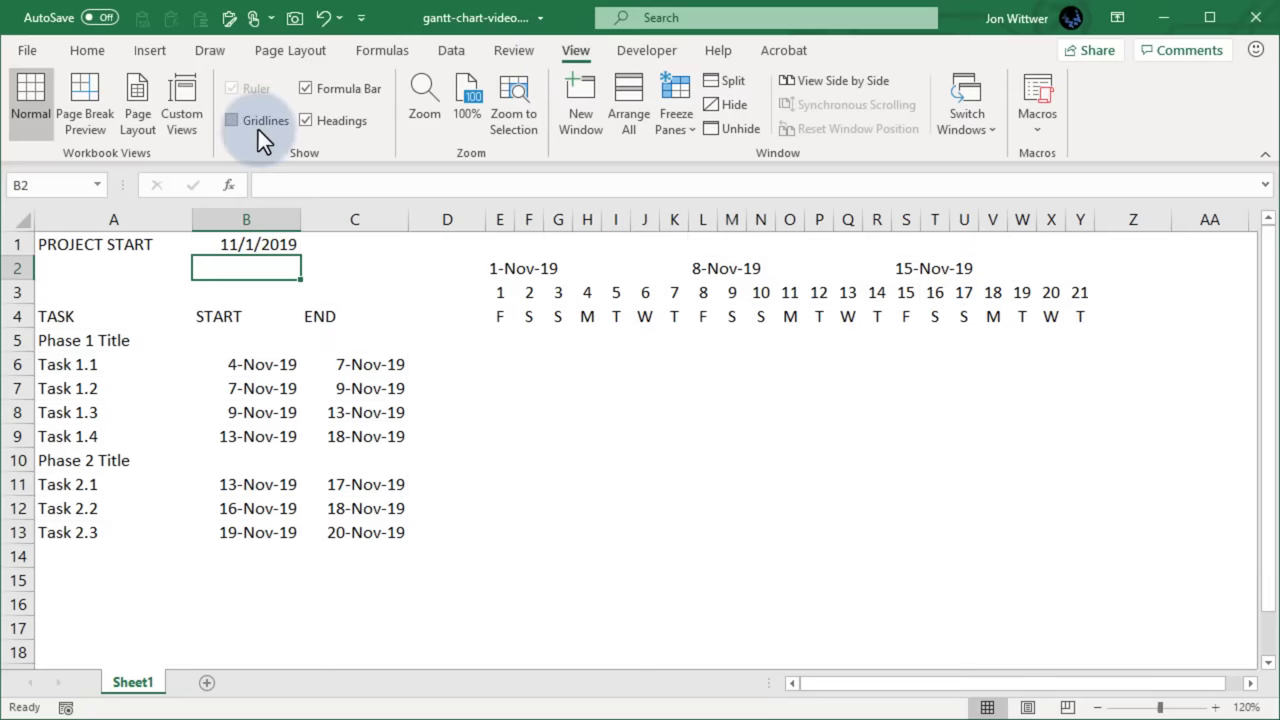
{"action": "left_click_drag", "start_coordinate": [14, 244], "coordinate": [8, 263]}
{"action": "key", "text": "ctrl+shift+equal"}
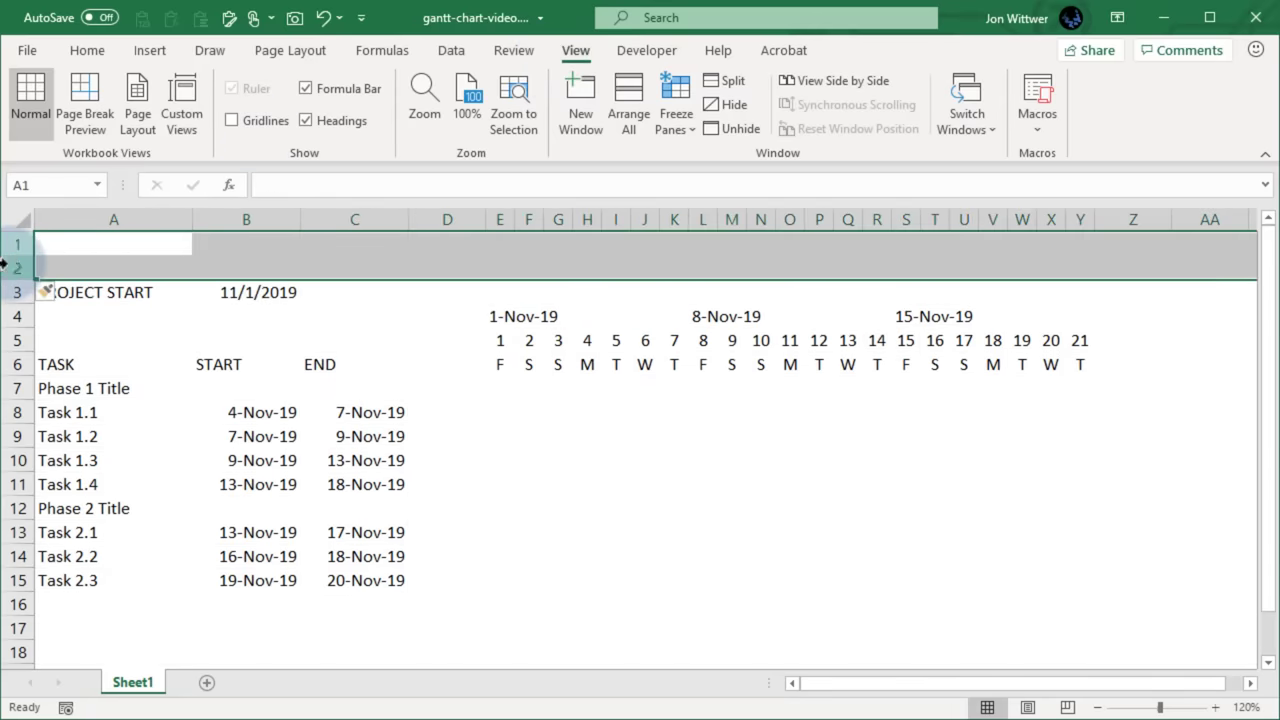
{"action": "left_click_drag", "start_coordinate": [60, 364], "coordinate": [1081, 362]}
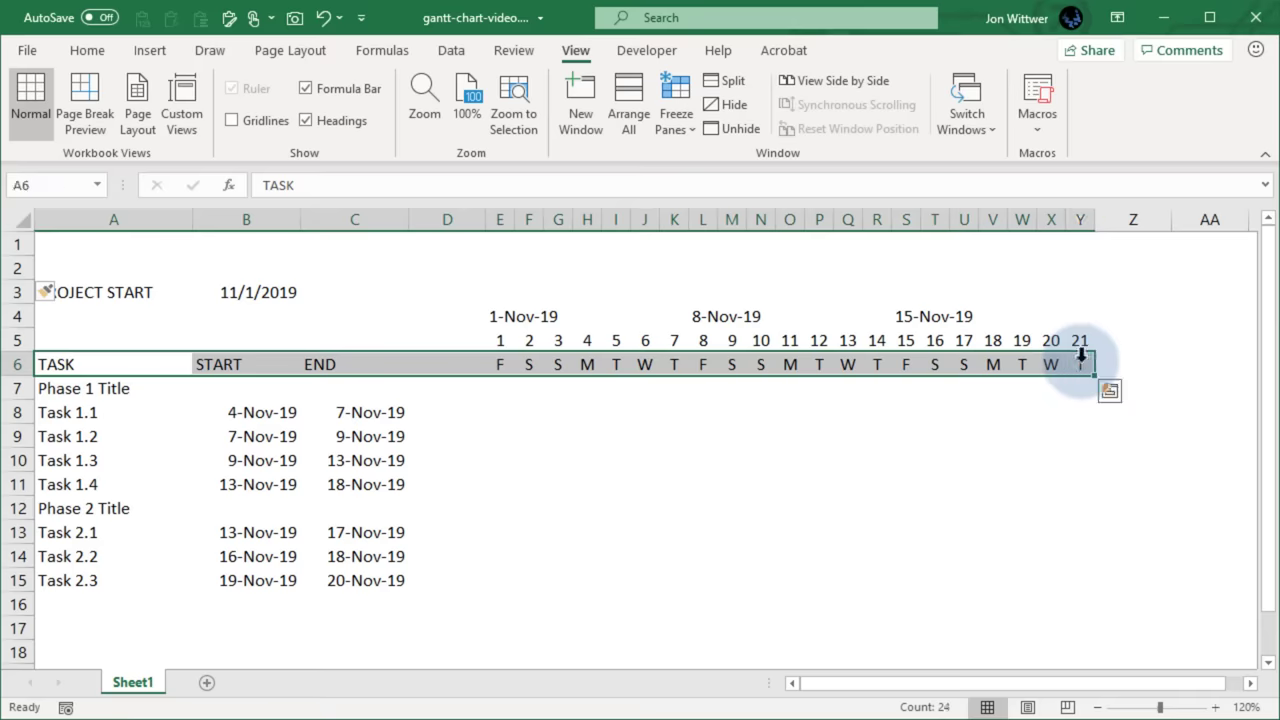
Give the TASK/START/END header row a dark fill with white text
{"action": "left_click", "coordinate": [86, 50]}
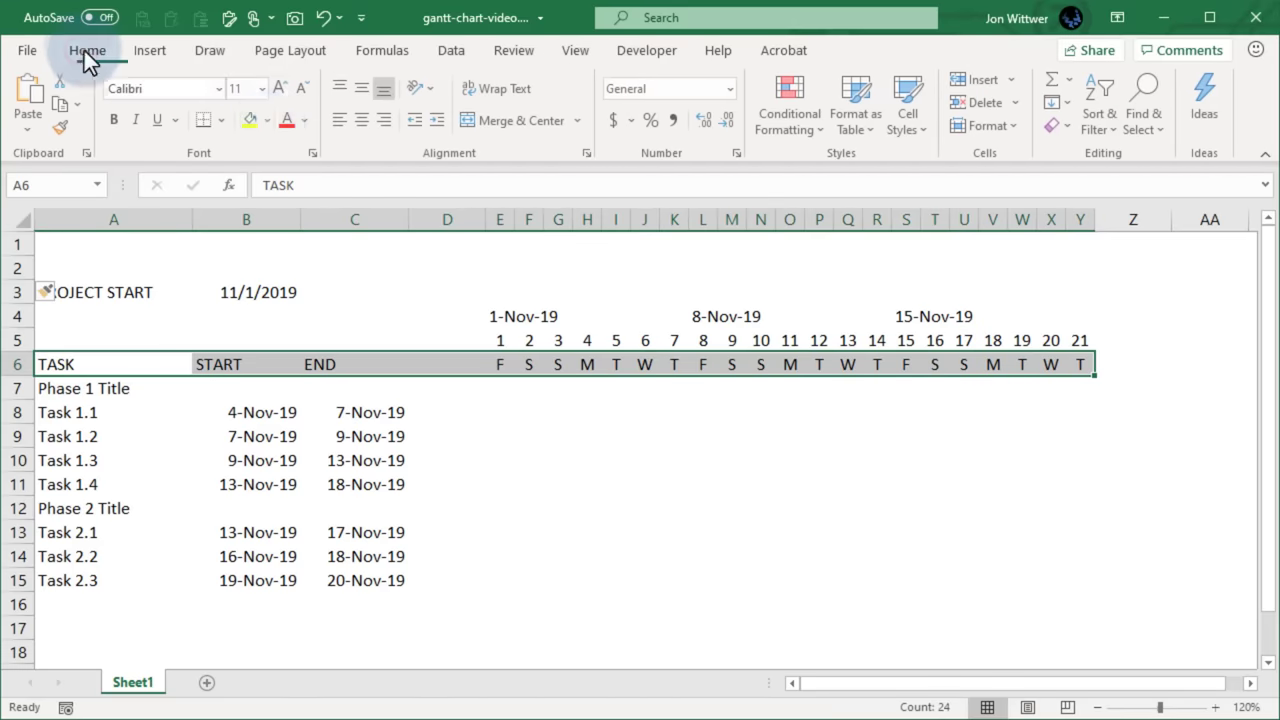
{"action": "left_click", "coordinate": [269, 121]}
{"action": "left_click", "coordinate": [267, 215]}
{"action": "left_click", "coordinate": [305, 121]}
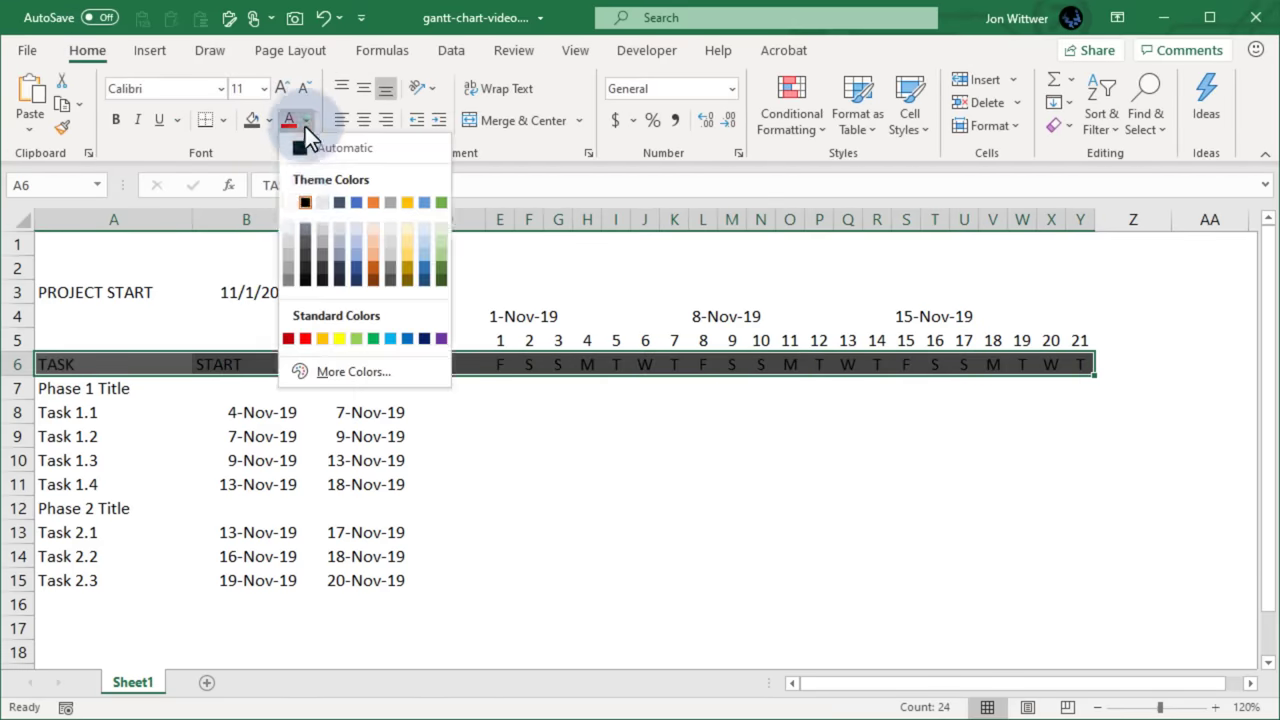
{"action": "left_click", "coordinate": [291, 204]}
Set the day numbers and weekday initials to size 8 with Shrink to fit
{"action": "left_click_drag", "start_coordinate": [499, 340], "coordinate": [1078, 364]}
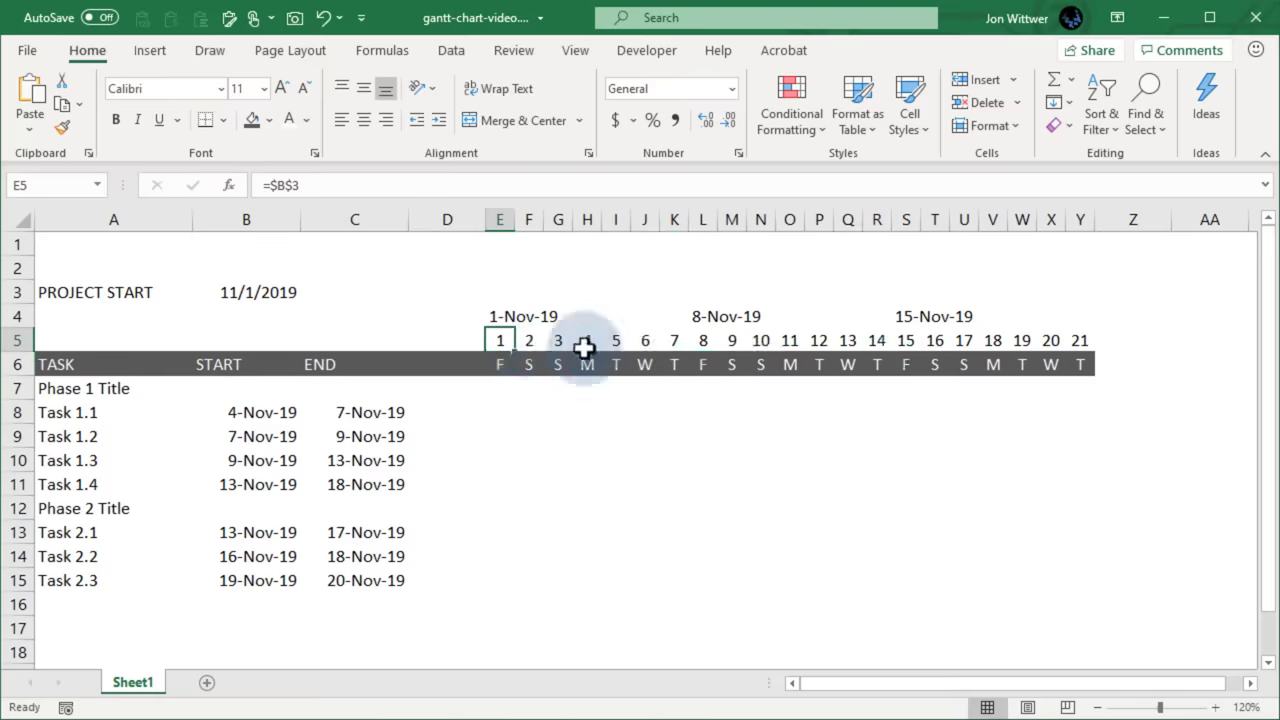
{"action": "left_click", "coordinate": [304, 88]}
{"action": "left_click", "coordinate": [304, 88]}
{"action": "left_click", "coordinate": [304, 88]}
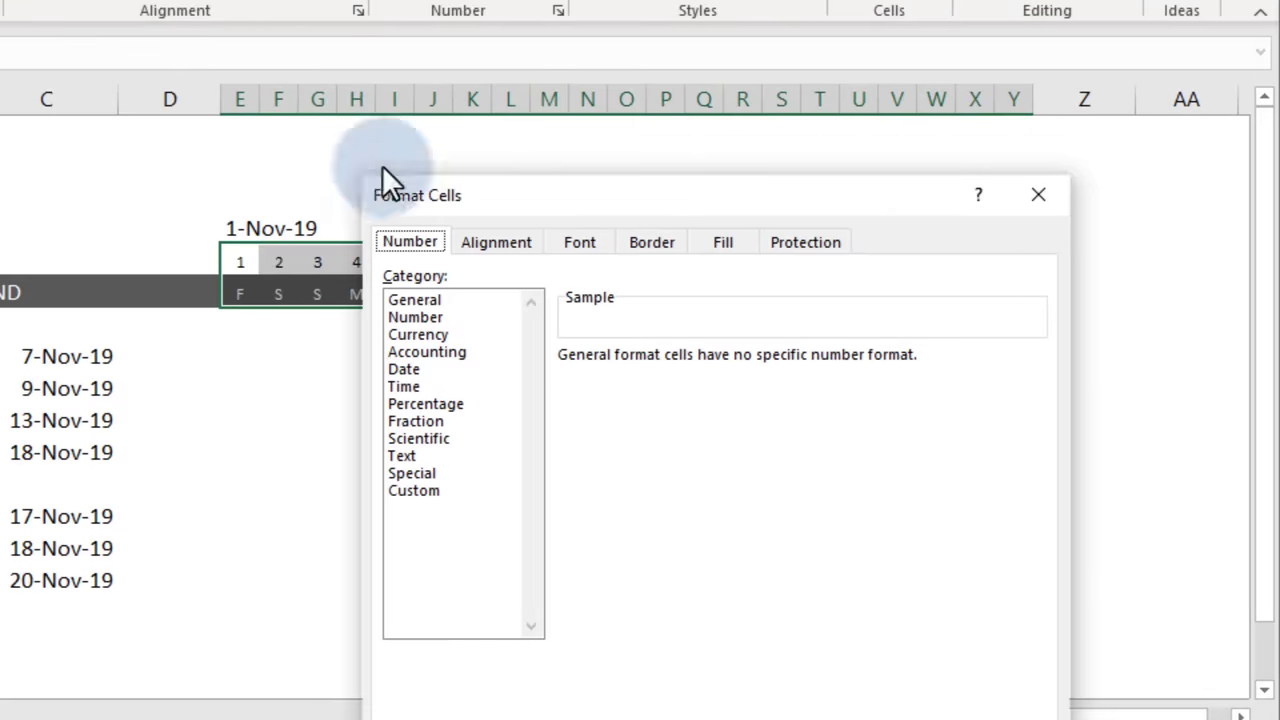
{"action": "left_click", "coordinate": [497, 236]}
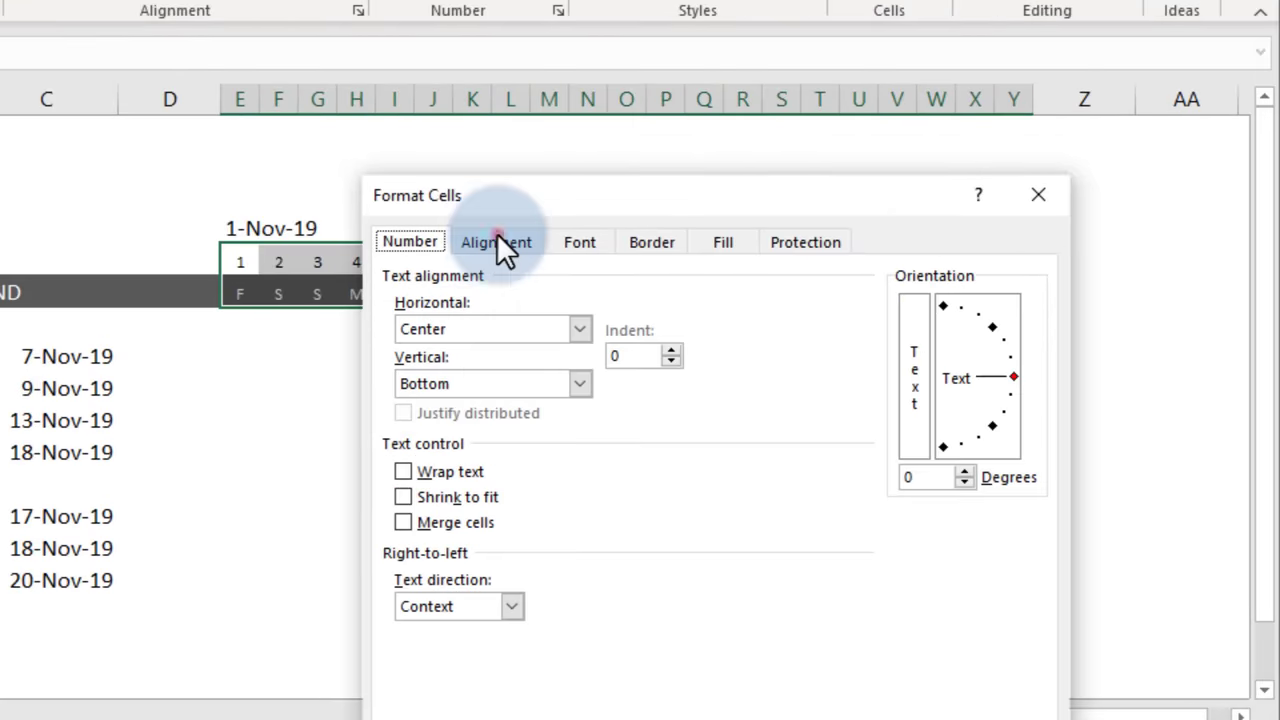
{"action": "left_click", "coordinate": [440, 497]}
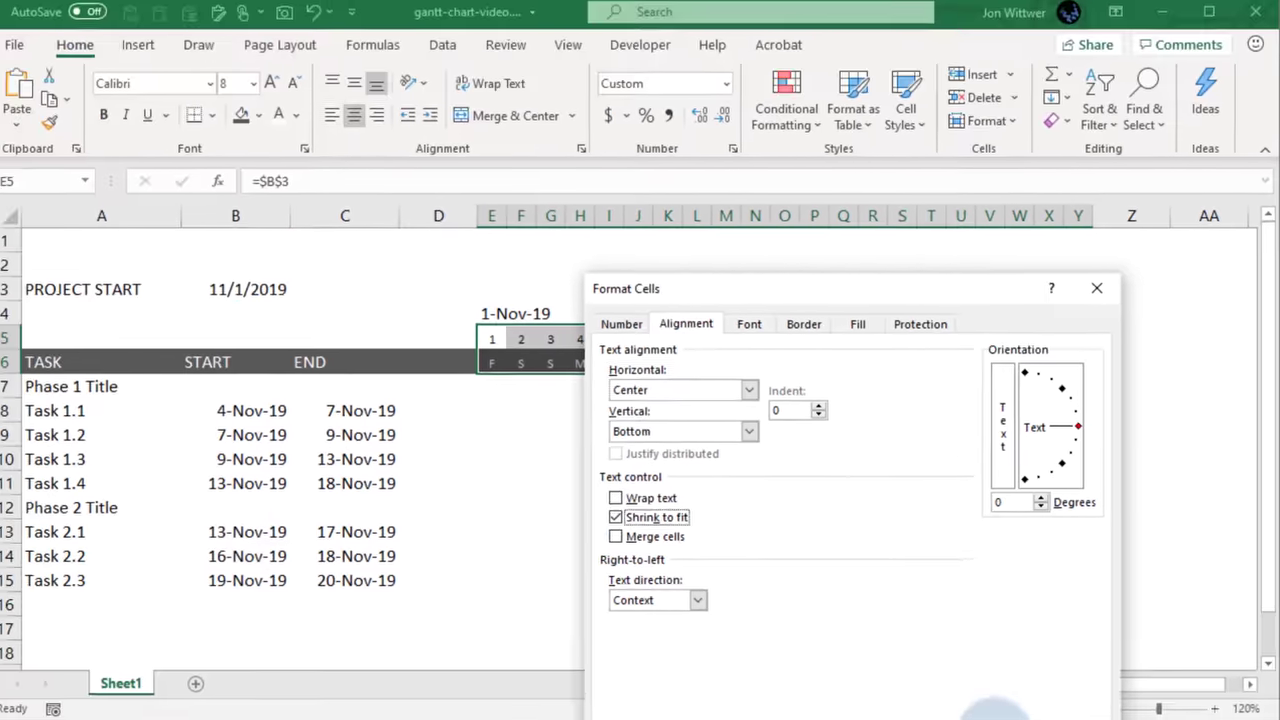
{"action": "left_click", "coordinate": [995, 712]}
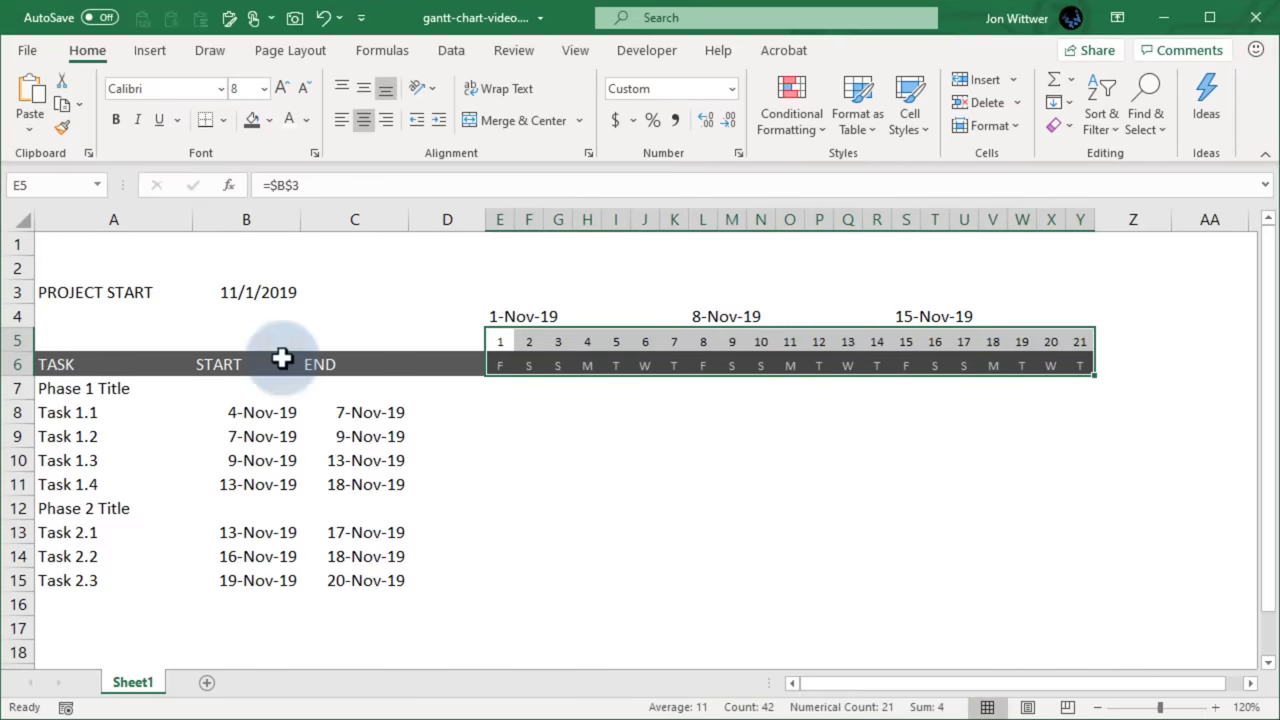
Middle-align every cell on the sheet vertically
{"action": "left_click", "coordinate": [19, 220]}
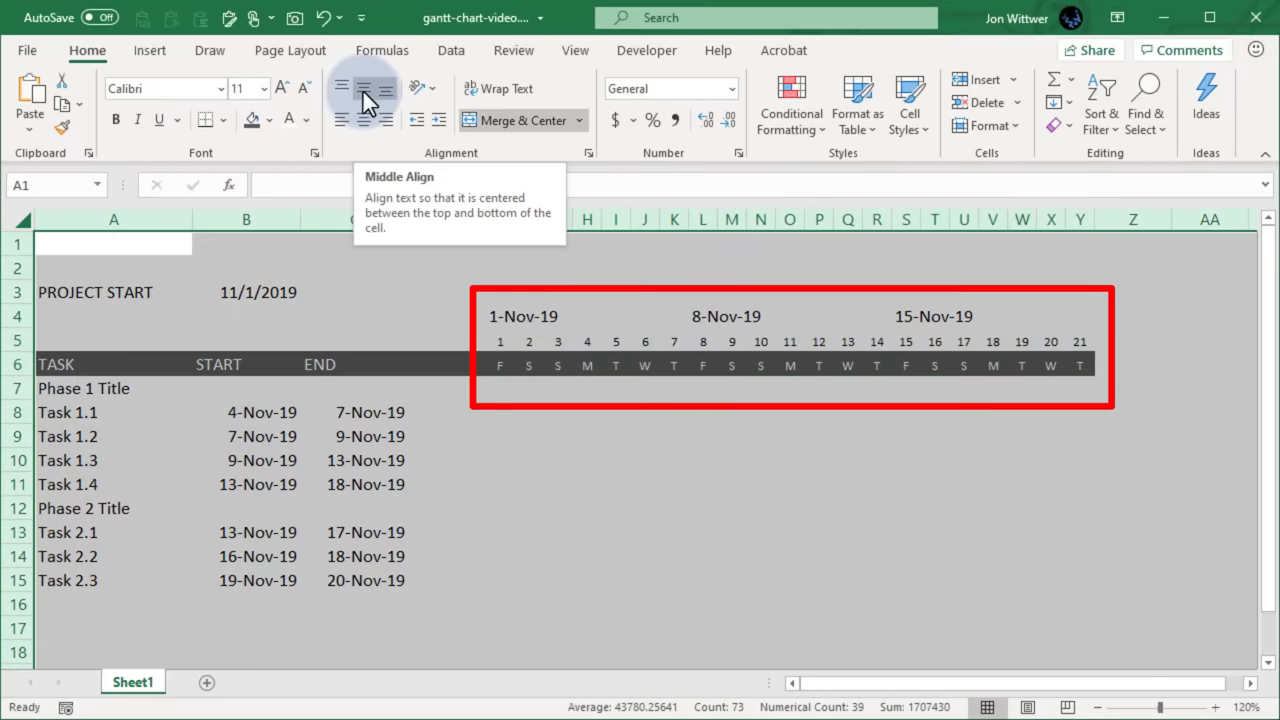
{"action": "left_click", "coordinate": [363, 91]}
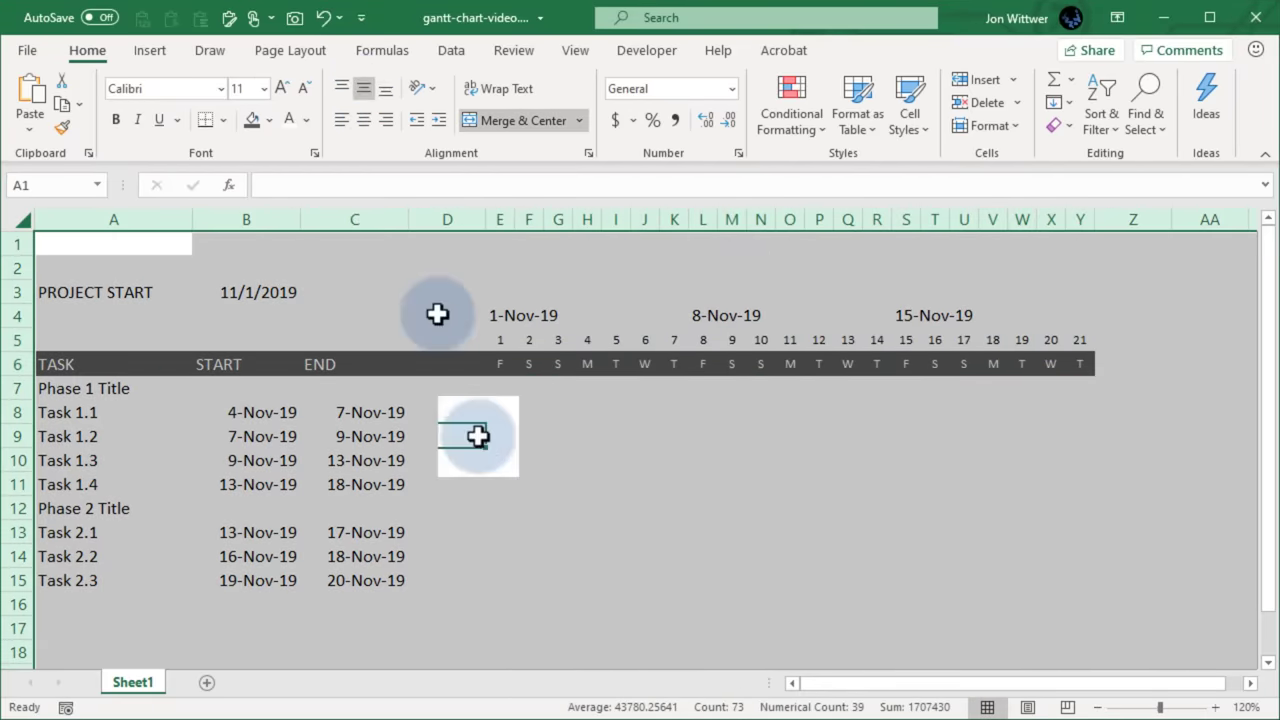
{"action": "left_click", "coordinate": [465, 436]}
Indent phase names once, task names twice and the TASK heading; centre START and END
{"action": "left_click_drag", "start_coordinate": [86, 388], "coordinate": [66, 580]}
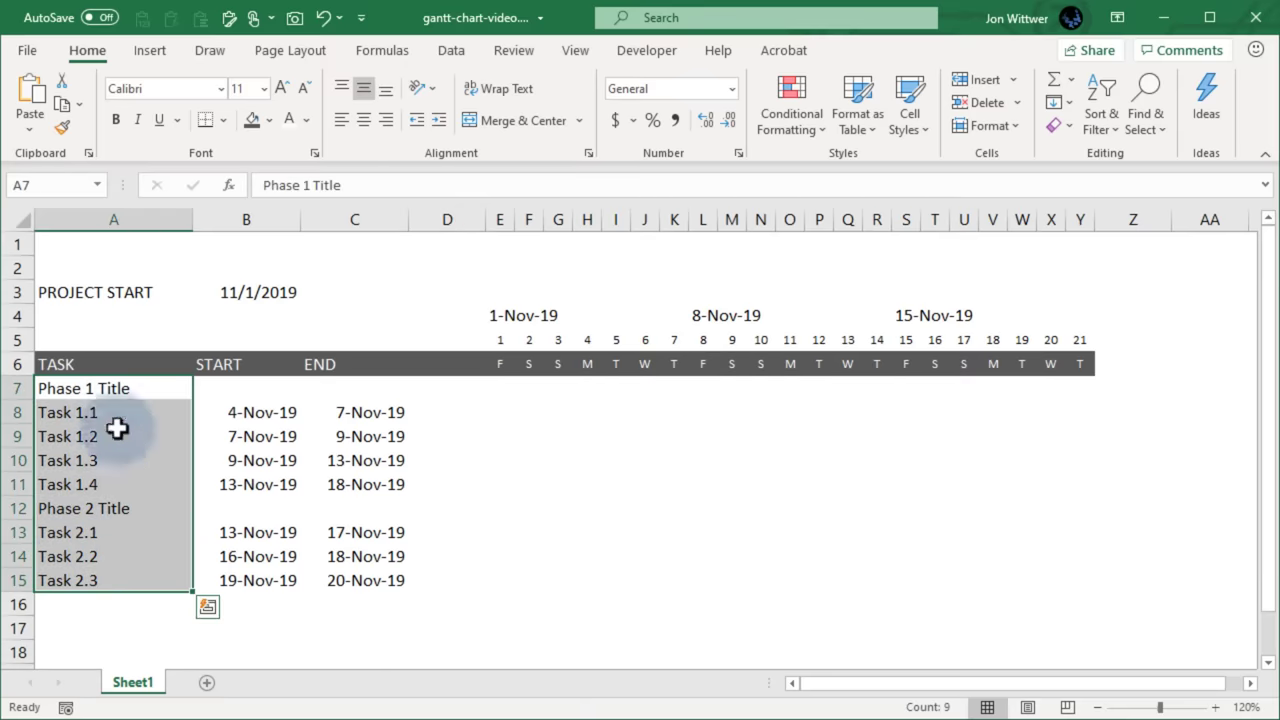
{"action": "left_click", "coordinate": [444, 121]}
{"action": "left_click_drag", "start_coordinate": [95, 412], "coordinate": [95, 484]}
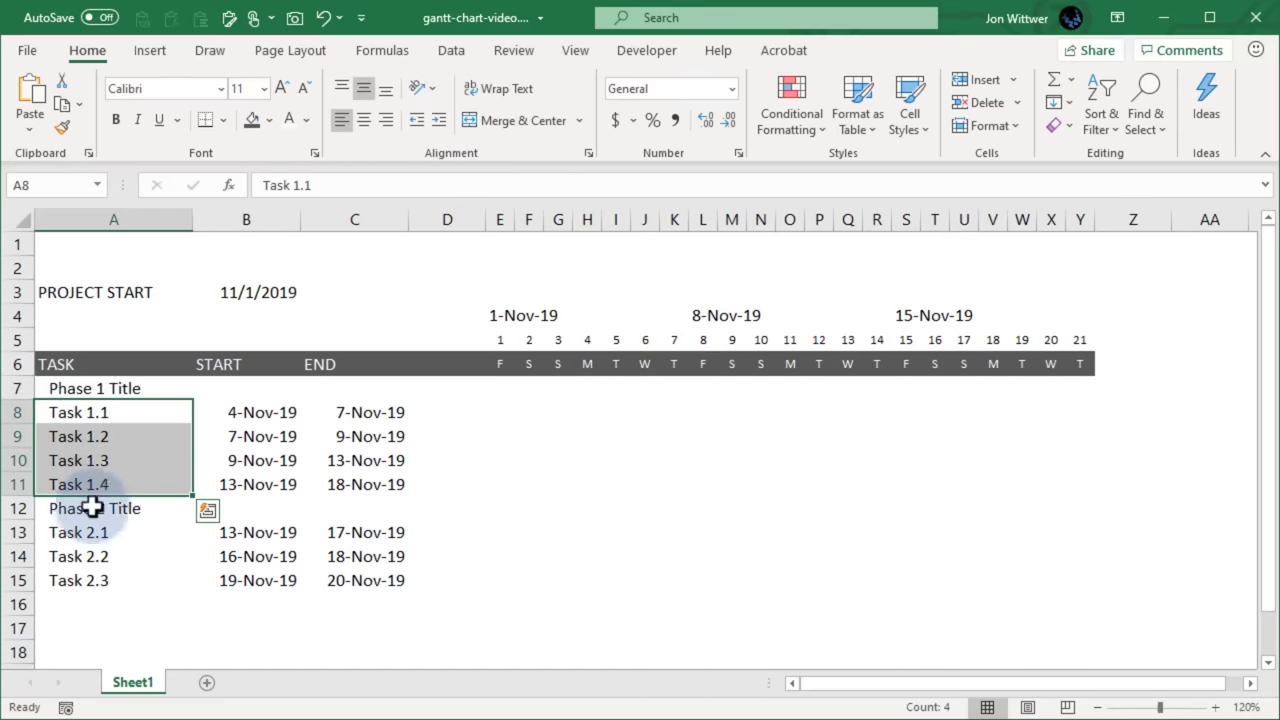
{"action": "left_click_drag", "start_coordinate": [90, 532], "coordinate": [80, 575], "text": "ctrl"}
{"action": "left_click", "coordinate": [444, 121]}
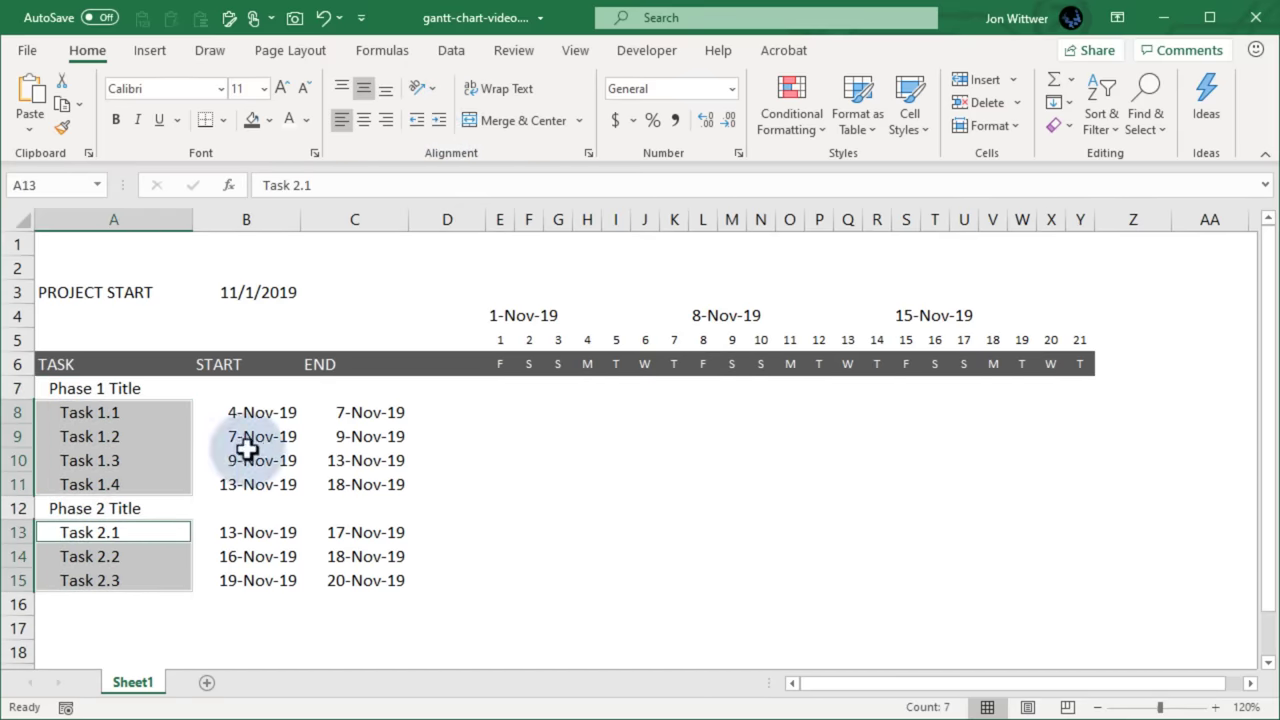
{"action": "left_click", "coordinate": [175, 364]}
{"action": "left_click", "coordinate": [444, 121]}
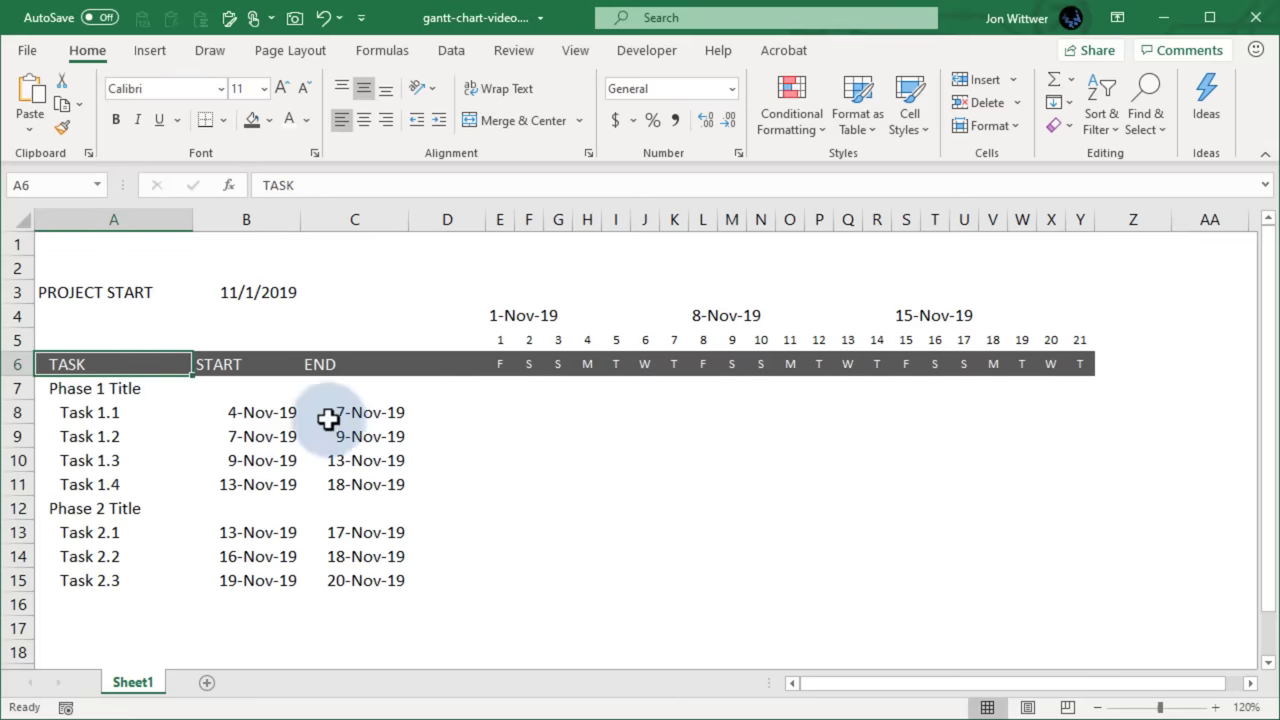
{"action": "left_click_drag", "start_coordinate": [240, 364], "coordinate": [330, 364]}
{"action": "left_click", "coordinate": [363, 119]}
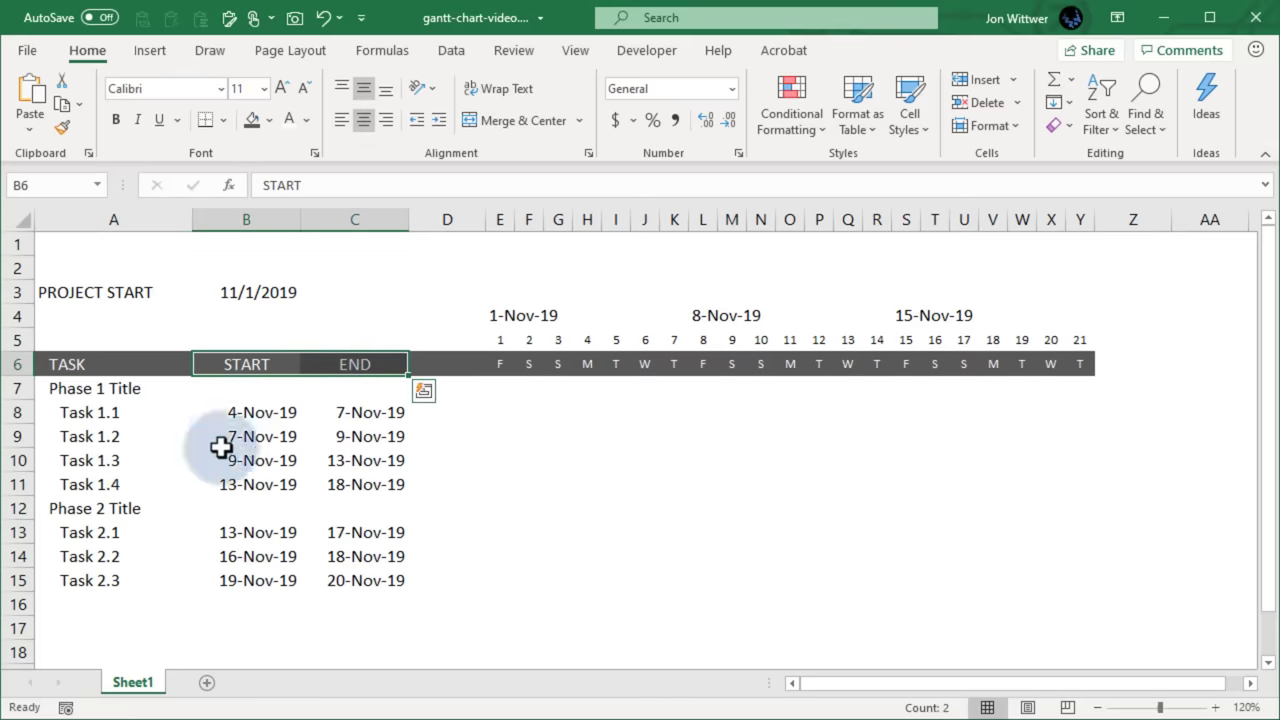
Add grey horizontal border lines across the task rows A7:Y15
{"action": "left_click_drag", "start_coordinate": [43, 388], "coordinate": [1084, 578]}
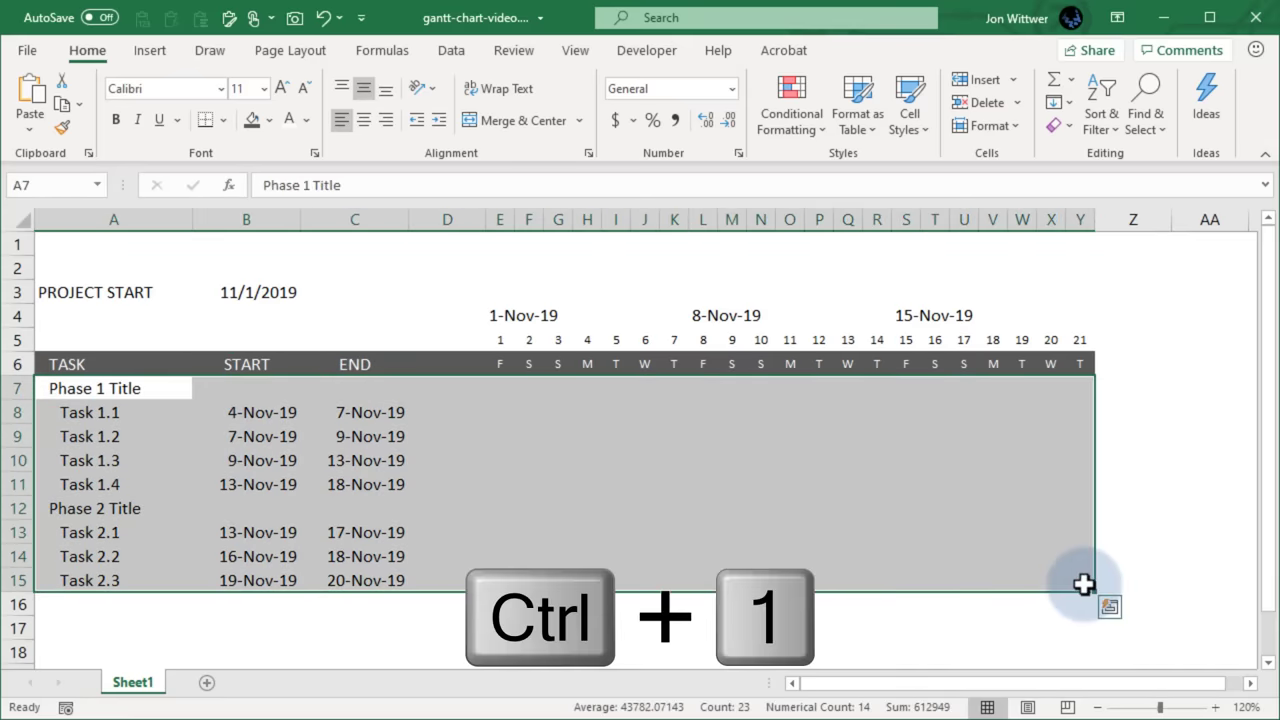
{"action": "left_click_drag", "start_coordinate": [852, 300], "coordinate": [618, 198]}
{"action": "left_click", "coordinate": [562, 221]}
{"action": "left_click", "coordinate": [476, 428]}
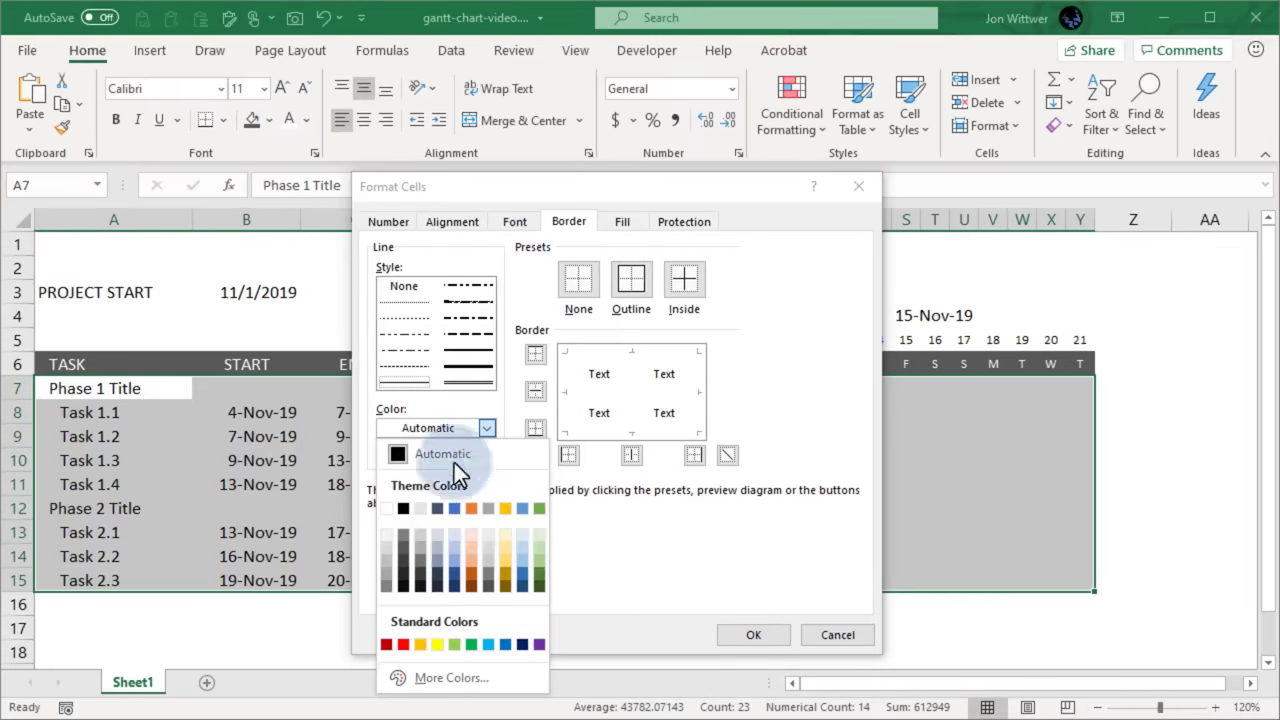
{"action": "left_click", "coordinate": [386, 558]}
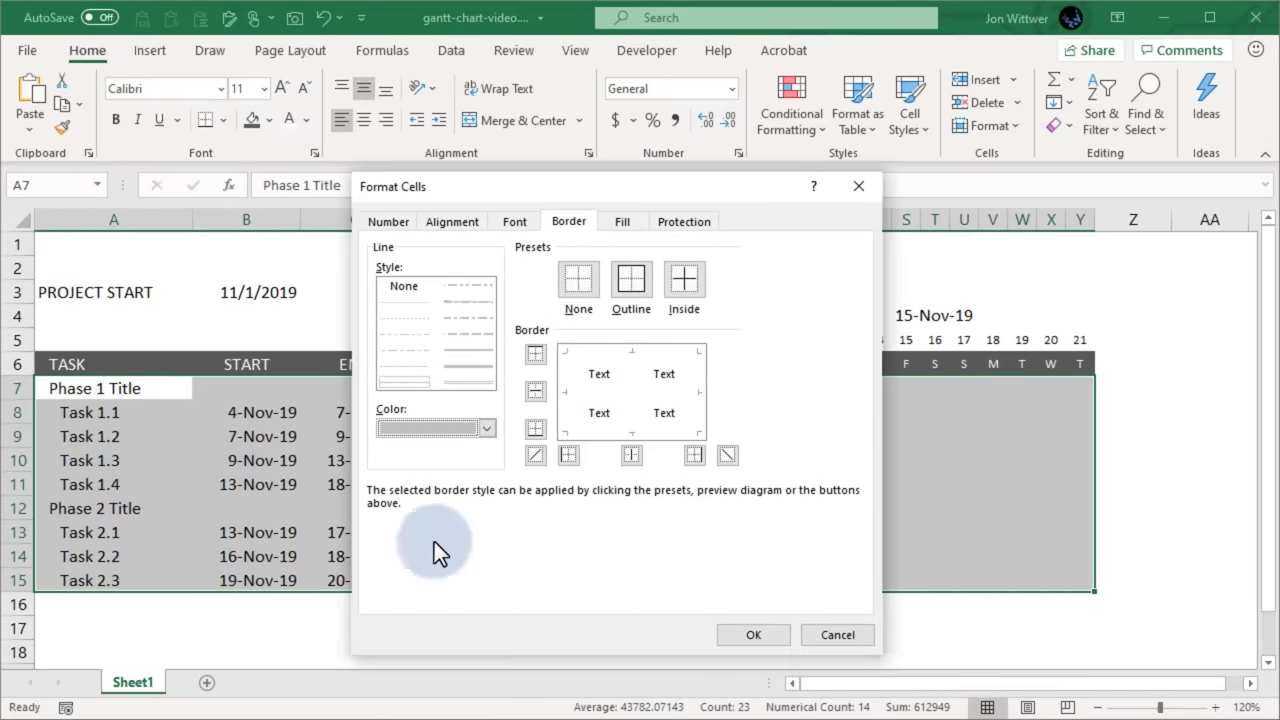
{"action": "left_click", "coordinate": [745, 634]}
{"action": "left_click", "coordinate": [59, 340]}
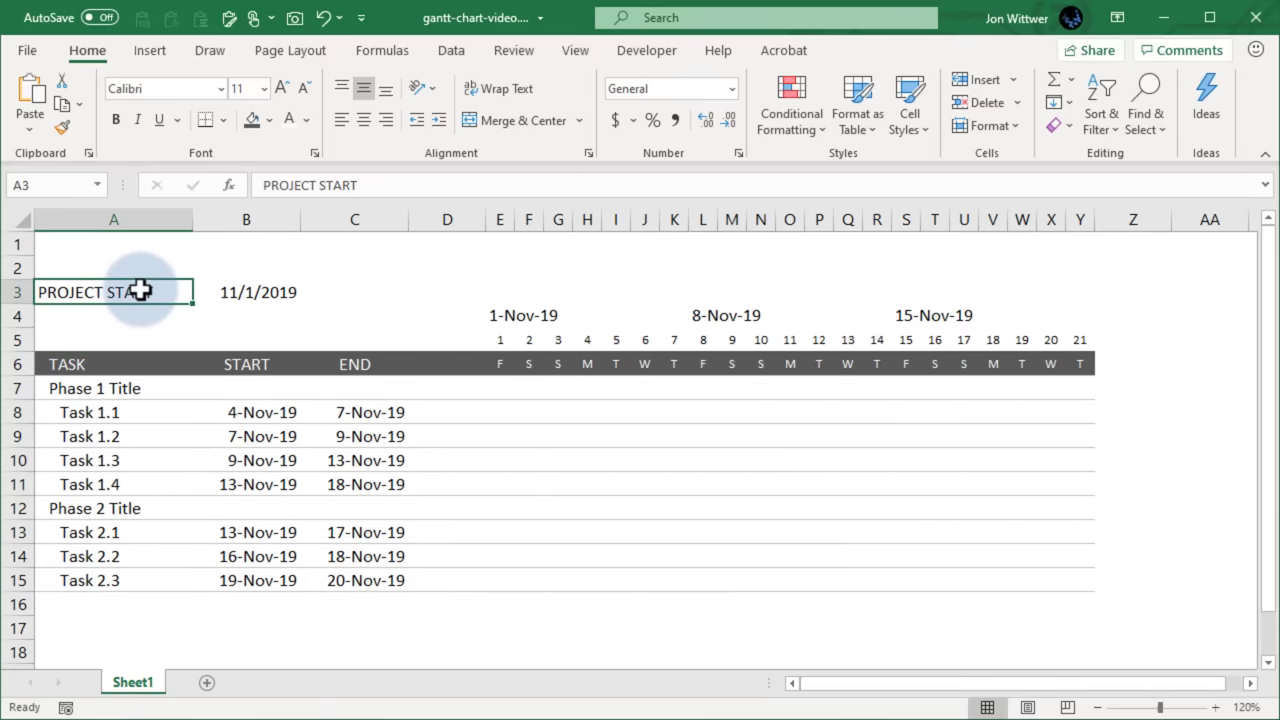
Relabel A3 'Project Start:' and format the date as custom 'ddd, d-mmm-yyyy'
{"action": "type", "text": "Project Start:"}
{"action": "key", "text": "ctrl+Return"}
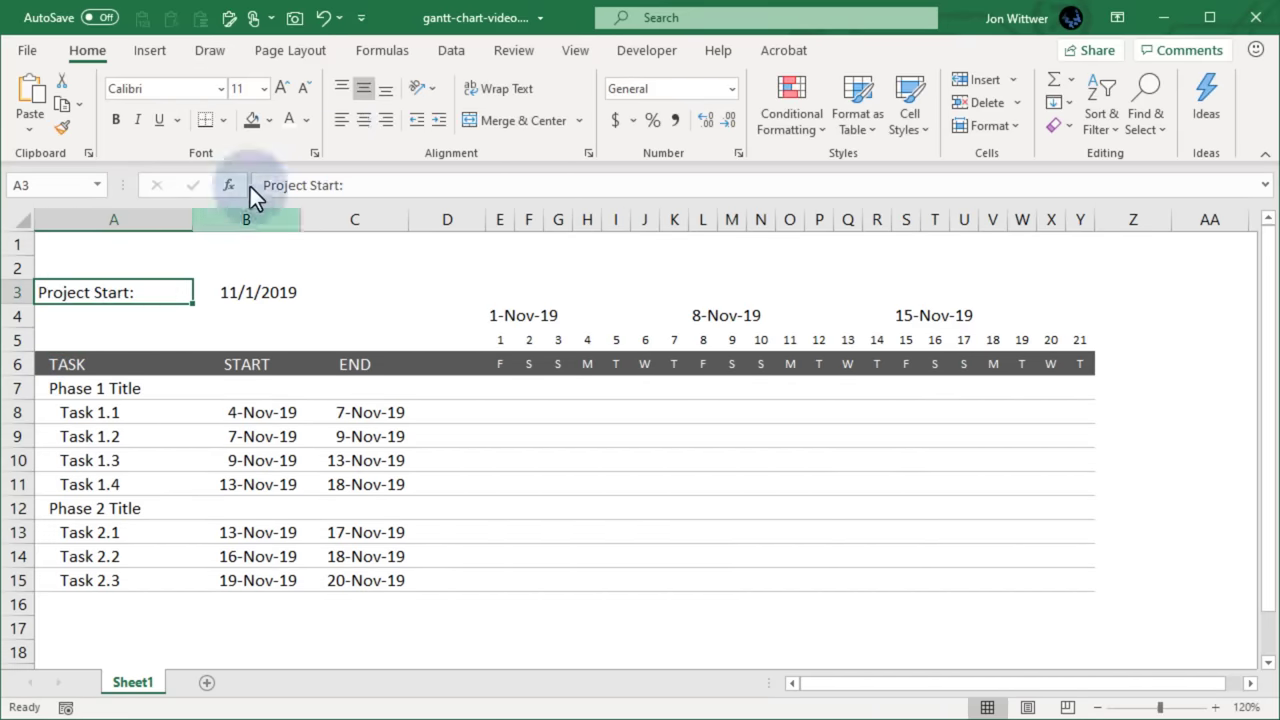
{"action": "left_click_drag", "start_coordinate": [266, 294], "coordinate": [357, 292]}
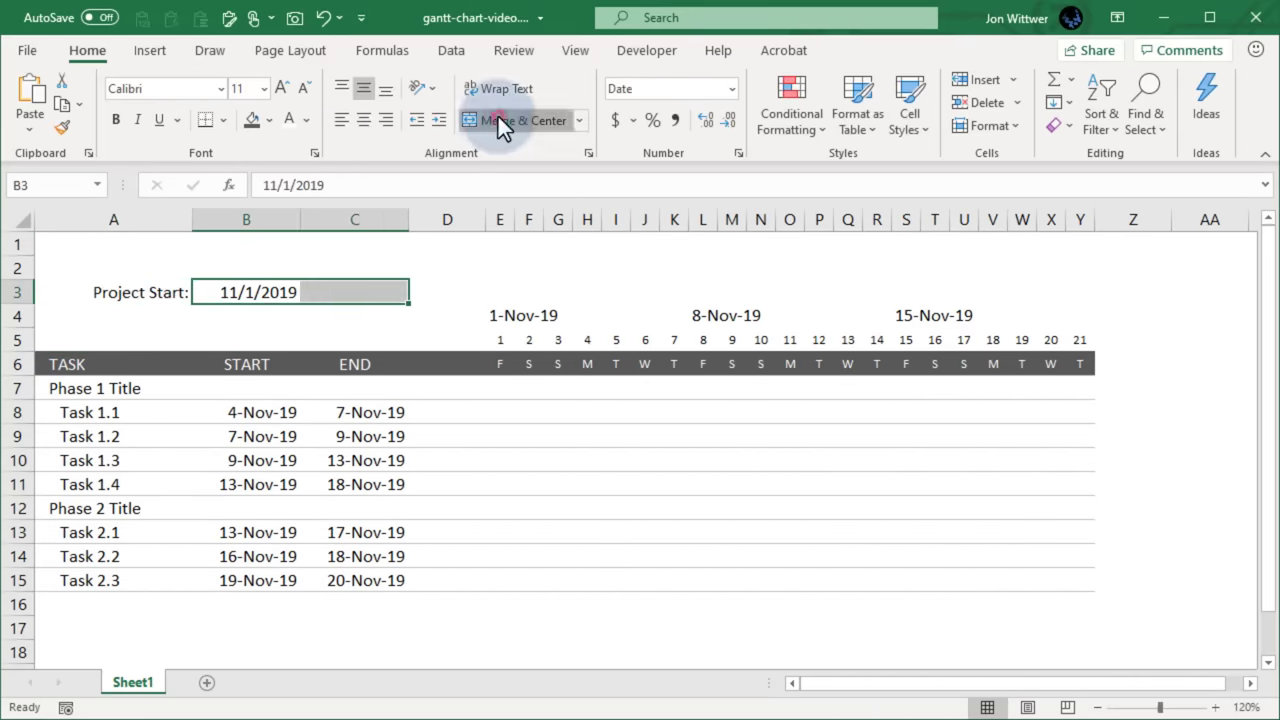
{"action": "key", "text": "ctrl+1"}
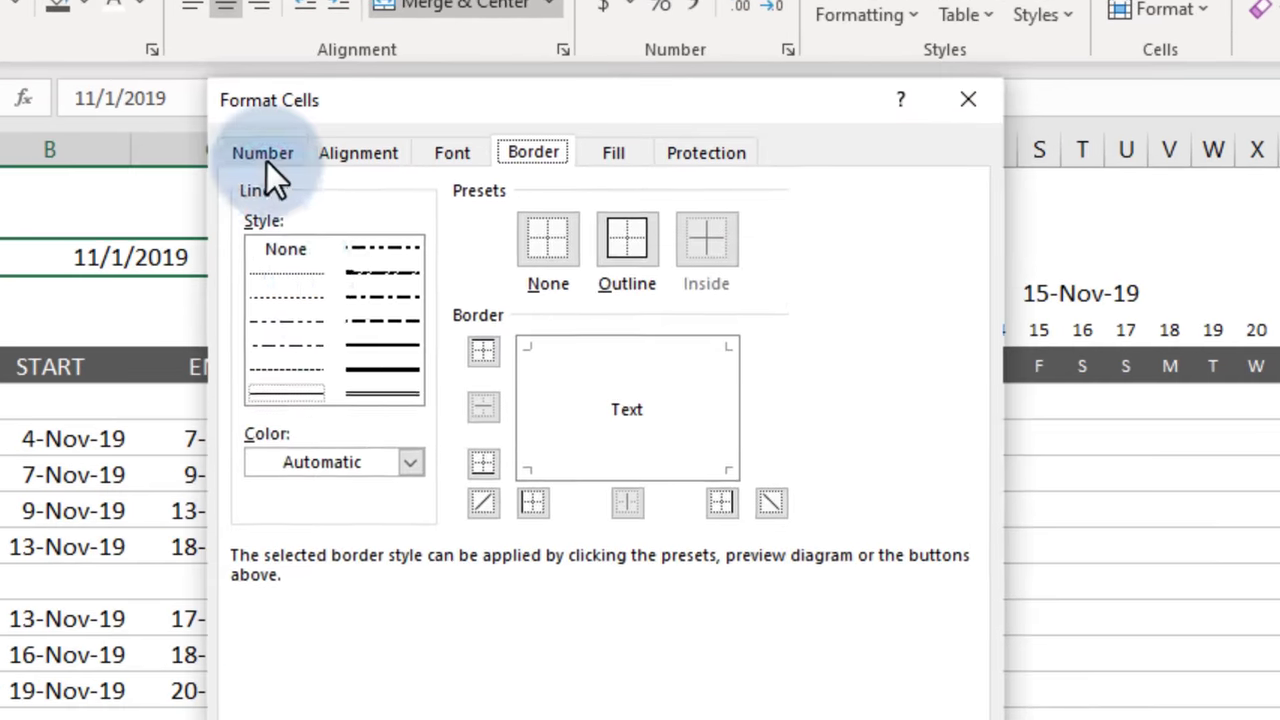
{"action": "left_click", "coordinate": [263, 153]}
{"action": "left_click", "coordinate": [290, 432]}
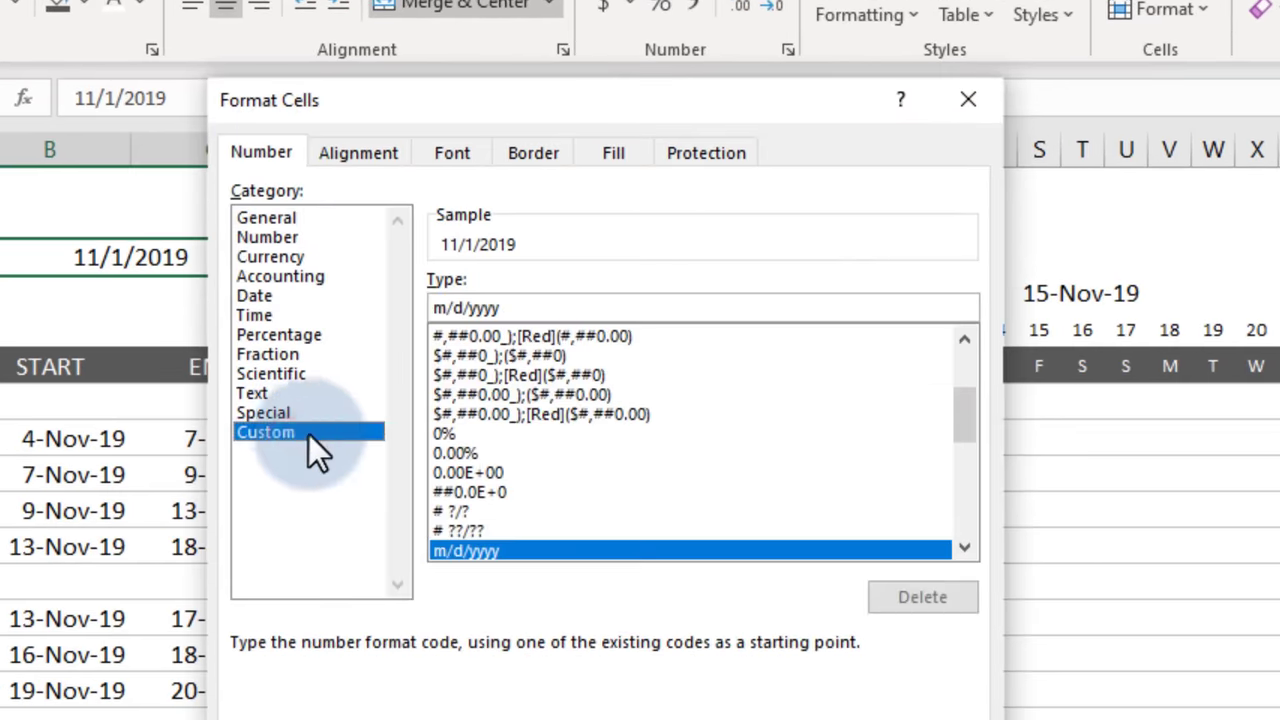
{"action": "left_click_drag", "start_coordinate": [531, 309], "coordinate": [420, 308]}
{"action": "type", "text": "ddd, d-mmm-"}
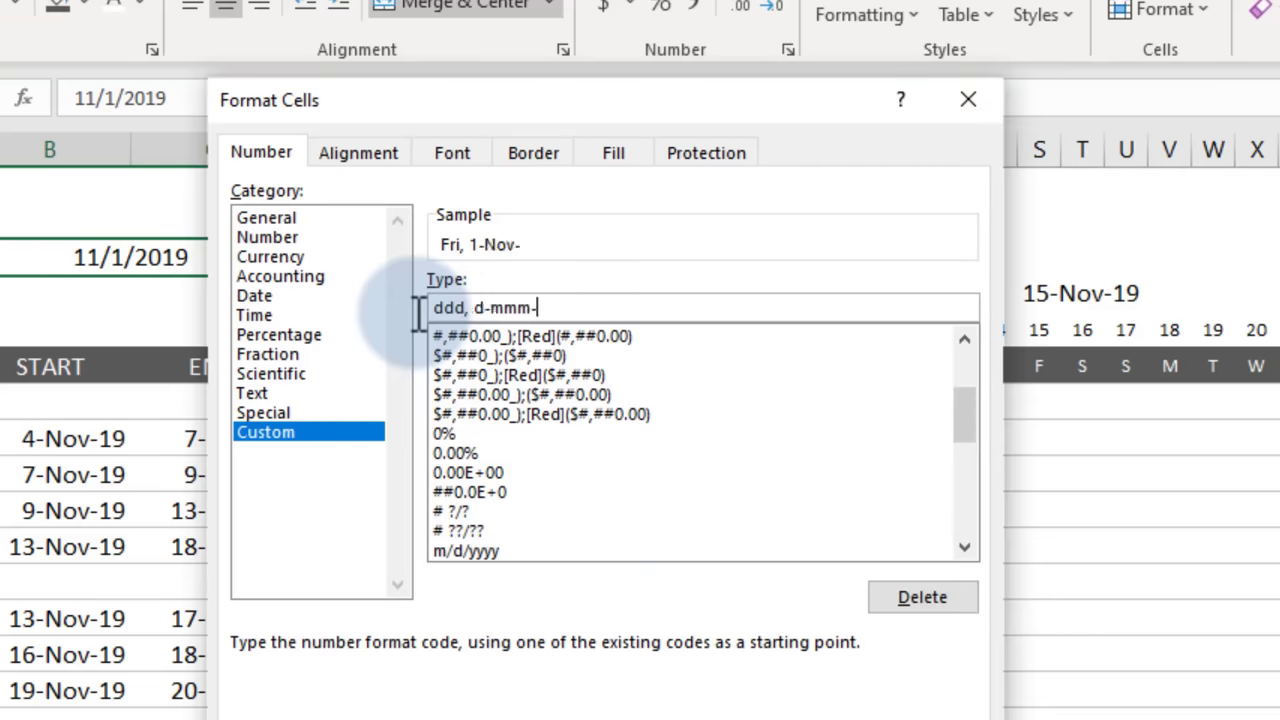
{"action": "type", "text": "yyyy"}
{"action": "left_click", "coordinate": [769, 637]}
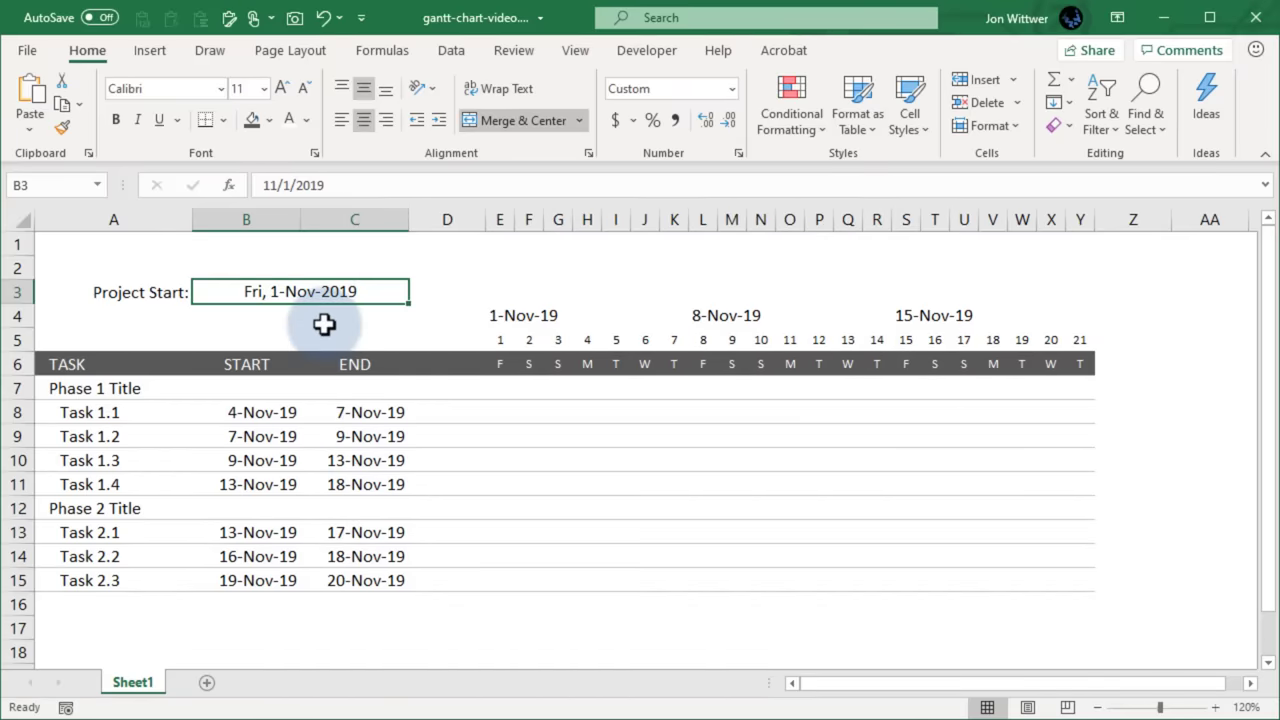
Put a light grey outline border around the start date box
{"action": "key", "text": "ctrl+1"}
{"action": "left_click", "coordinate": [569, 222]}
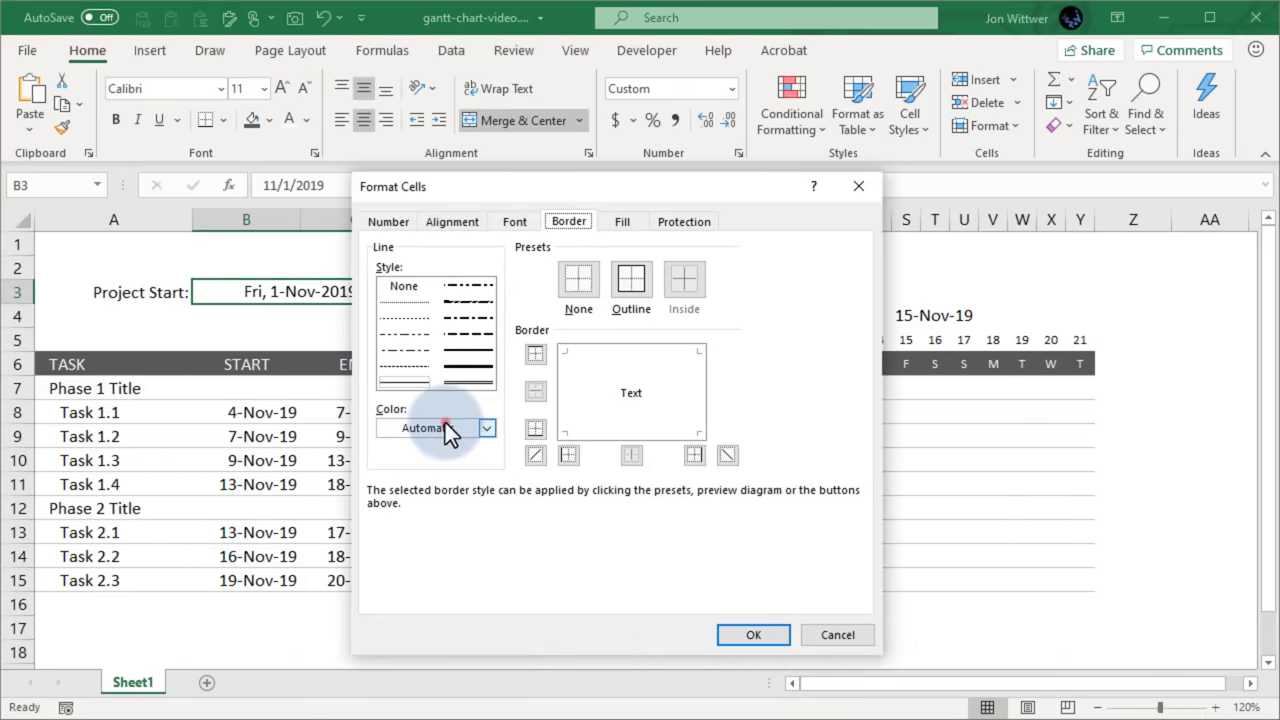
{"action": "left_click", "coordinate": [445, 428]}
{"action": "left_click", "coordinate": [390, 560]}
{"action": "left_click", "coordinate": [615, 310]}
{"action": "left_click", "coordinate": [752, 634]}
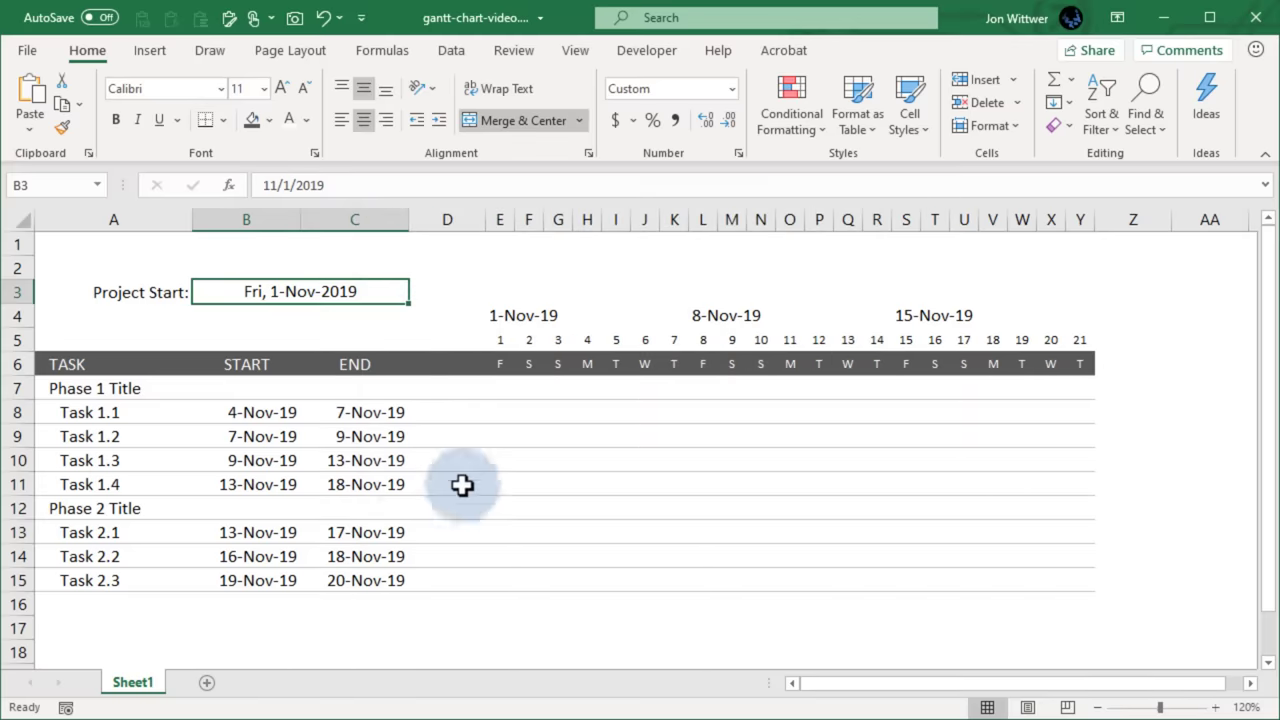
{"action": "left_click", "coordinate": [58, 343]}
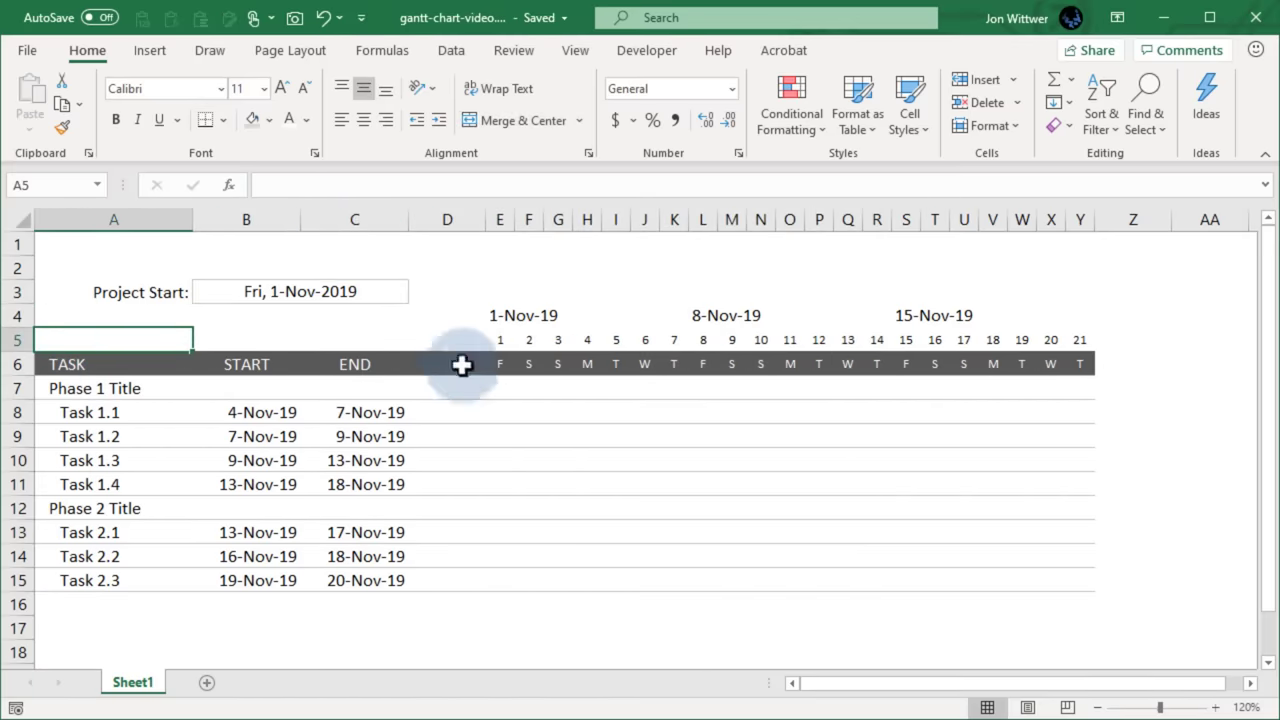
{"action": "left_click_drag", "start_coordinate": [514, 314], "coordinate": [529, 340]}
Shade the first week header grey and give it a dark grey border
{"action": "left_click", "coordinate": [268, 119]}
{"action": "left_click", "coordinate": [250, 212]}
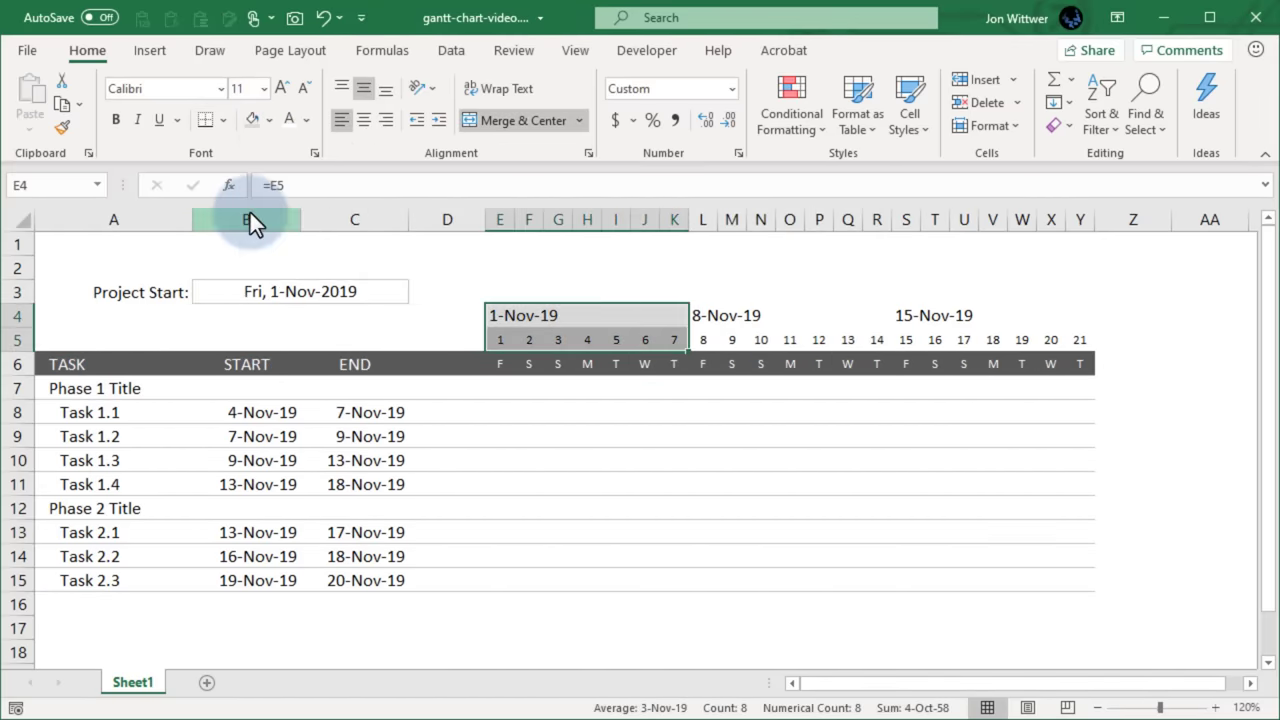
{"action": "key", "text": "ctrl+1"}
{"action": "left_click", "coordinate": [428, 428]}
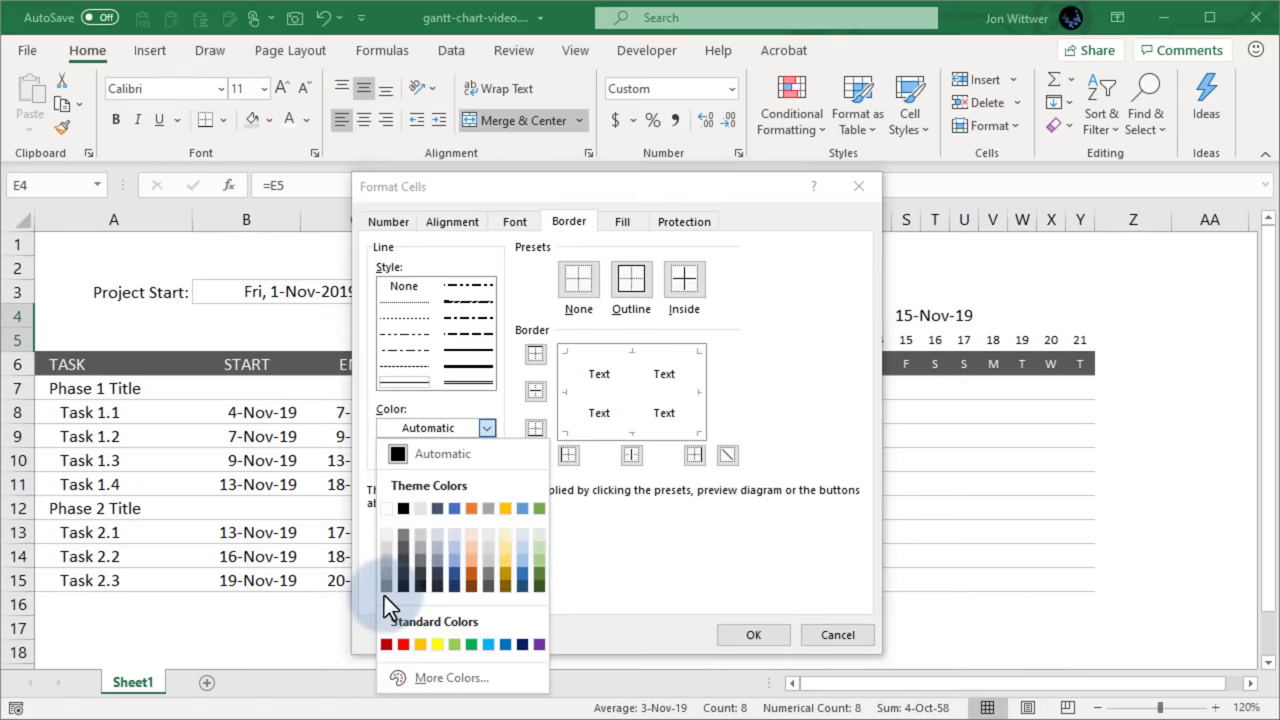
{"action": "left_click", "coordinate": [381, 584]}
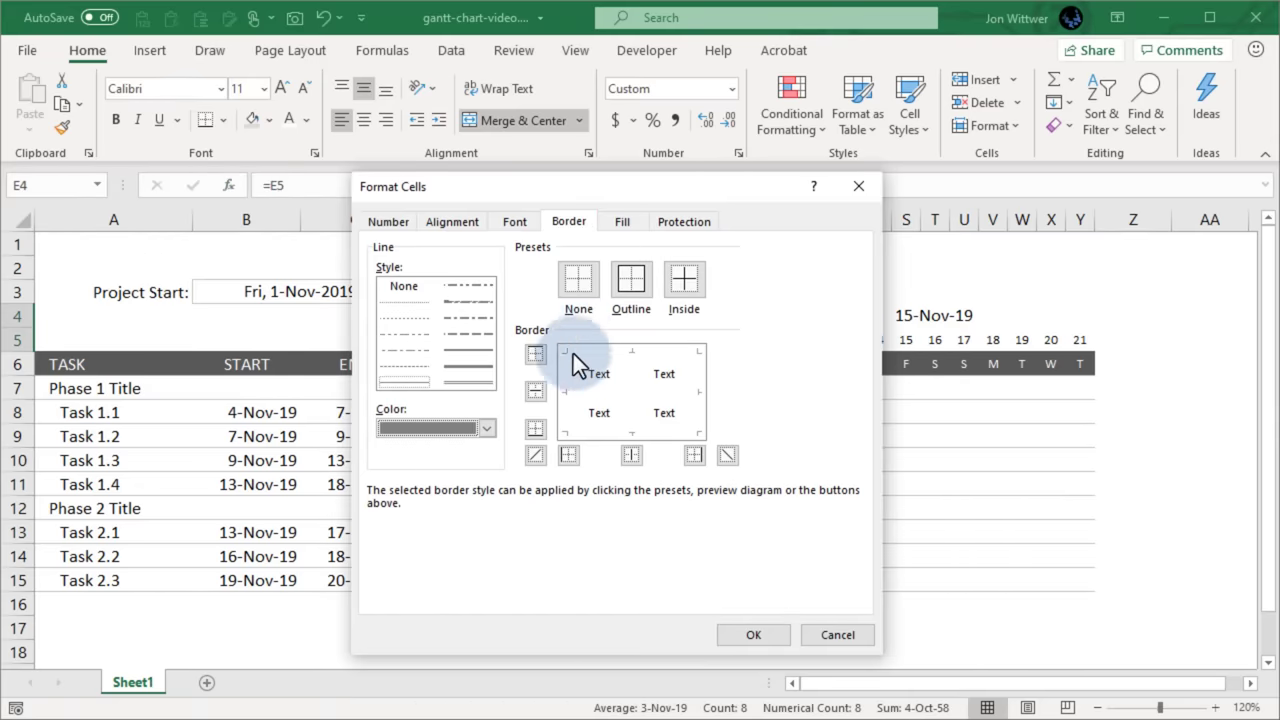
{"action": "left_click", "coordinate": [697, 357]}
{"action": "left_click", "coordinate": [745, 632]}
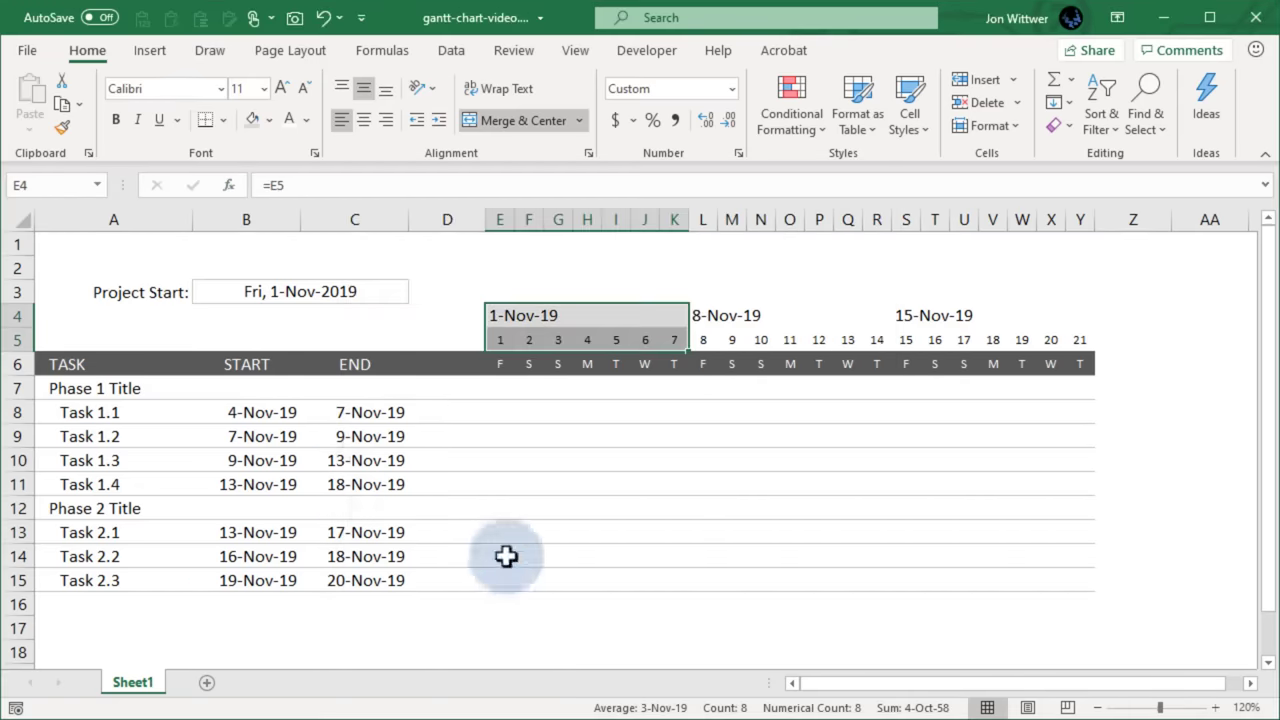
{"action": "left_click", "coordinate": [77, 341]}
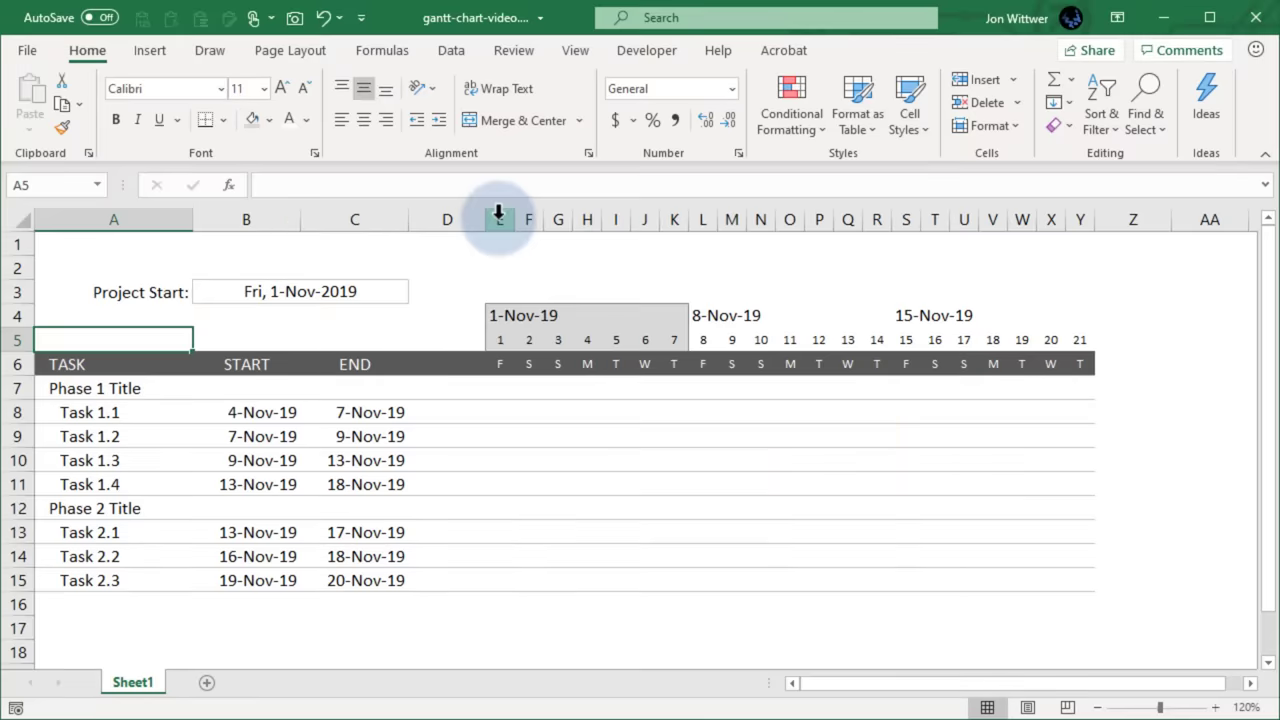
Narrow the timeline day columns E through Y and column D
{"action": "left_click_drag", "start_coordinate": [500, 219], "coordinate": [1080, 225]}
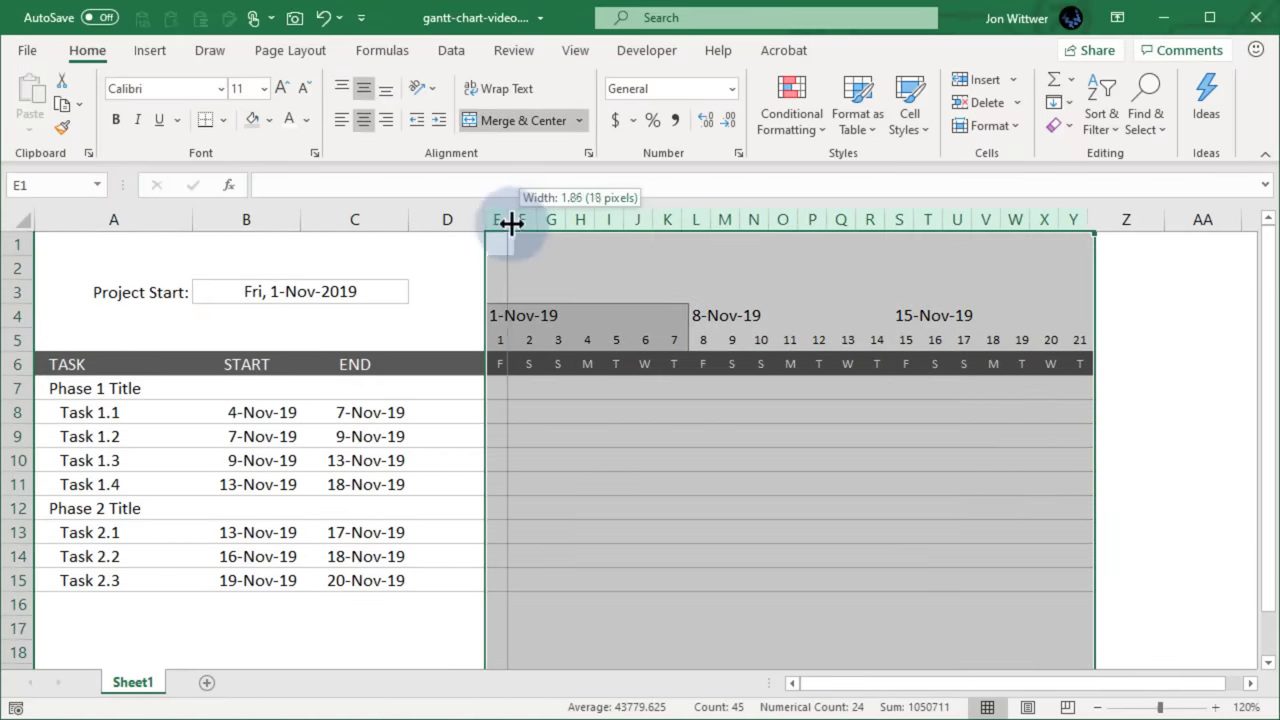
{"action": "left_click_drag", "start_coordinate": [519, 221], "coordinate": [430, 220]}
{"action": "left_click", "coordinate": [470, 220]}
{"action": "mouse_move", "coordinate": [248, 219]}
{"action": "left_mouse_down"}
{"action": "mouse_move", "coordinate": [314, 219]}
{"action": "mouse_move", "coordinate": [283, 218]}
{"action": "left_mouse_up"}
{"action": "left_click", "coordinate": [52, 334]}
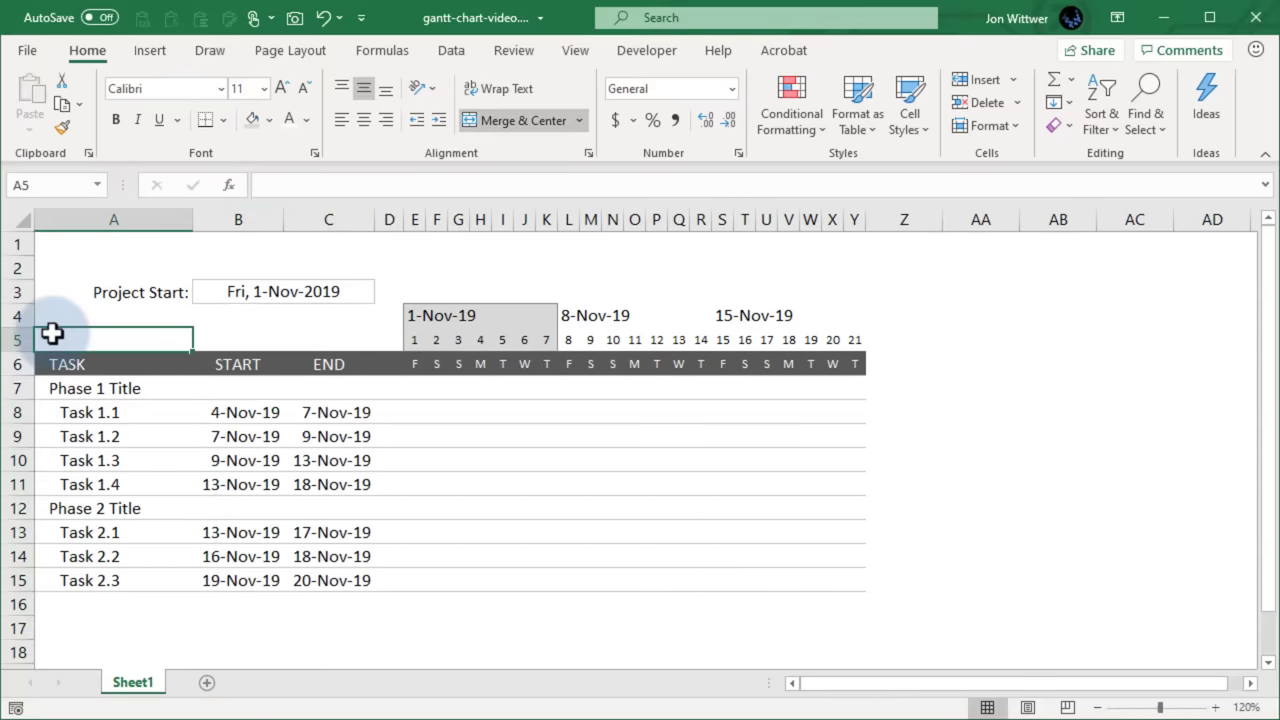
Format-paint the first week header's style onto the second and third week headers
{"action": "left_click_drag", "start_coordinate": [426, 318], "coordinate": [440, 340]}
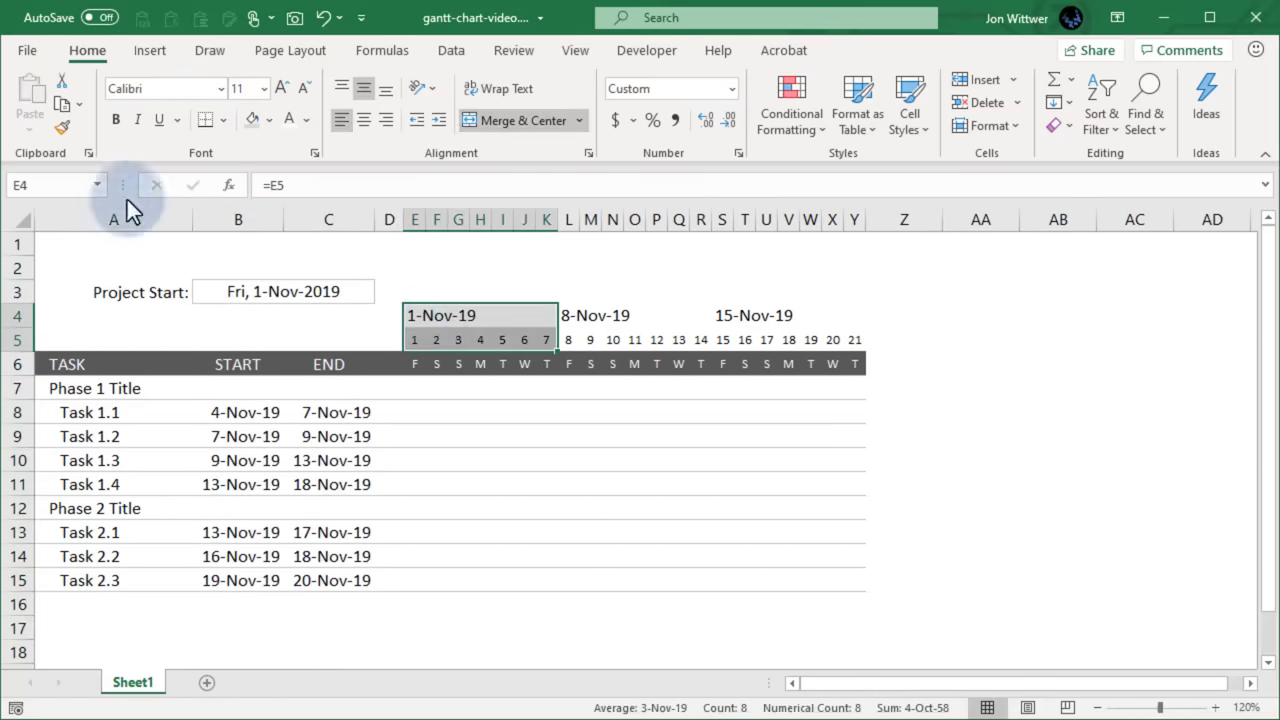
{"action": "left_click", "coordinate": [60, 128]}
{"action": "left_click_drag", "start_coordinate": [566, 316], "coordinate": [852, 340]}
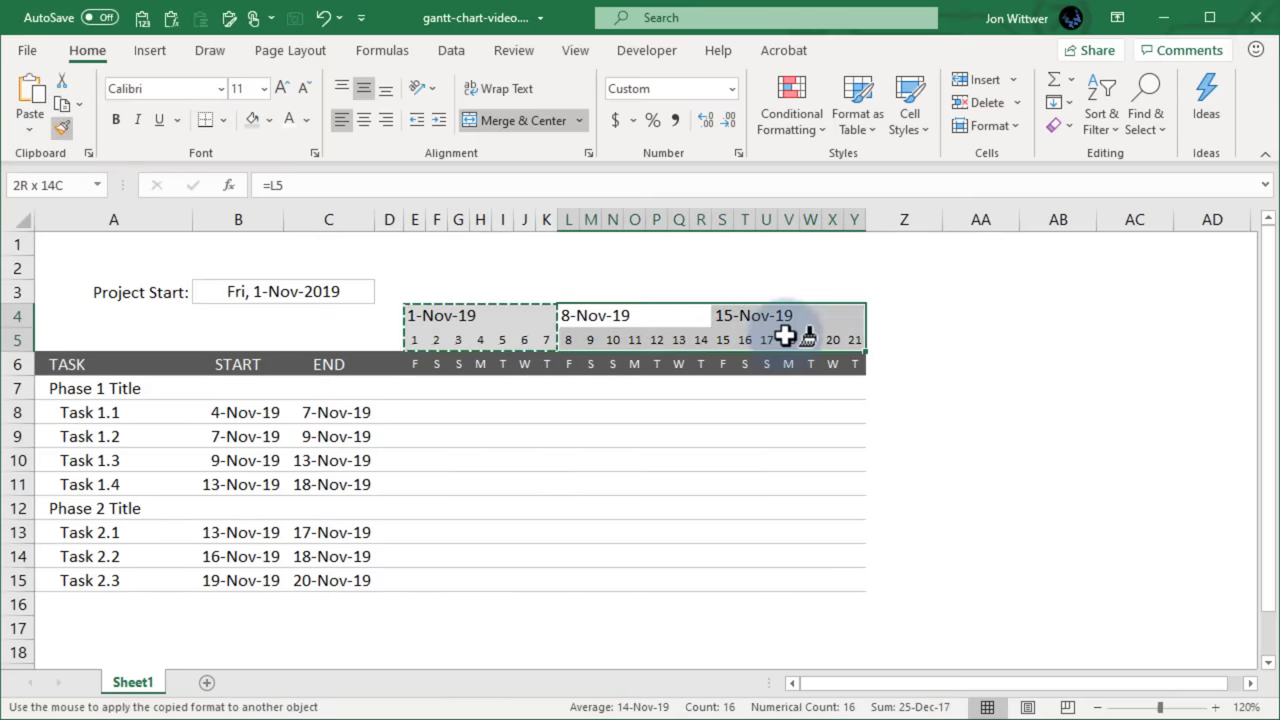
{"action": "left_click", "coordinate": [41, 341]}
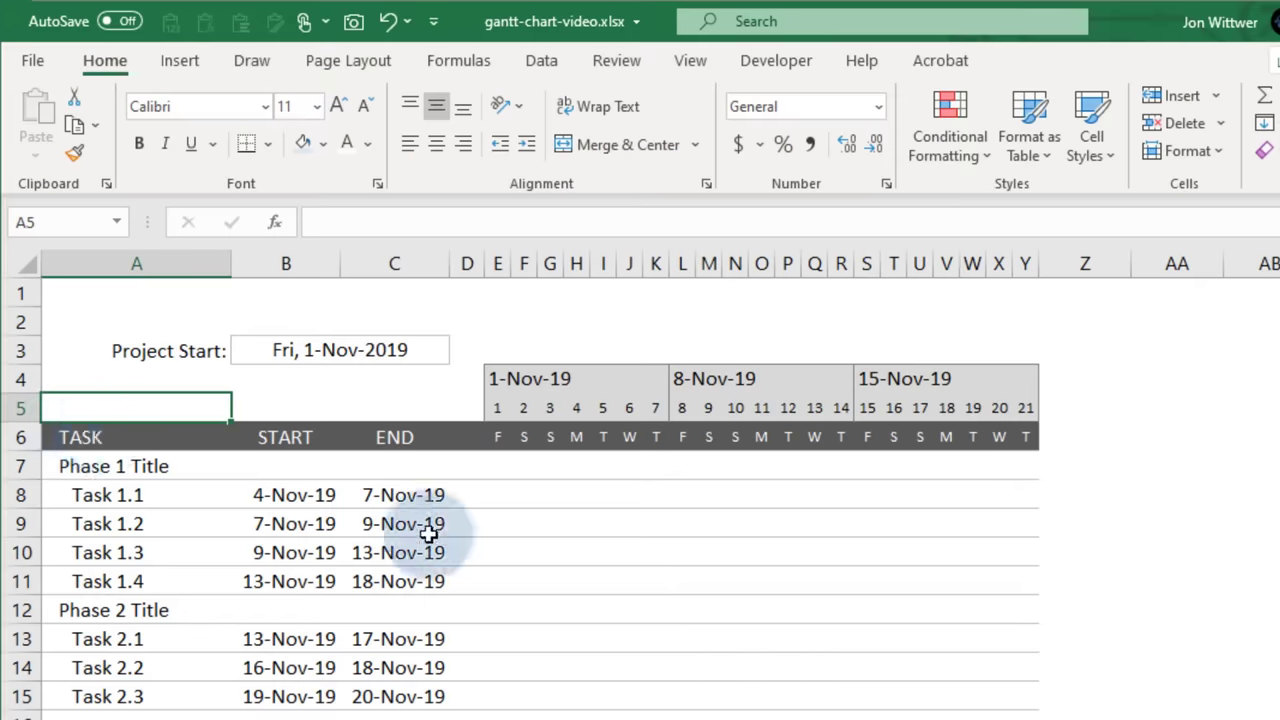
Give Task 1.1's days from 4 to 7 November a light fill colour
{"action": "left_click_drag", "start_coordinate": [584, 496], "coordinate": [656, 495]}
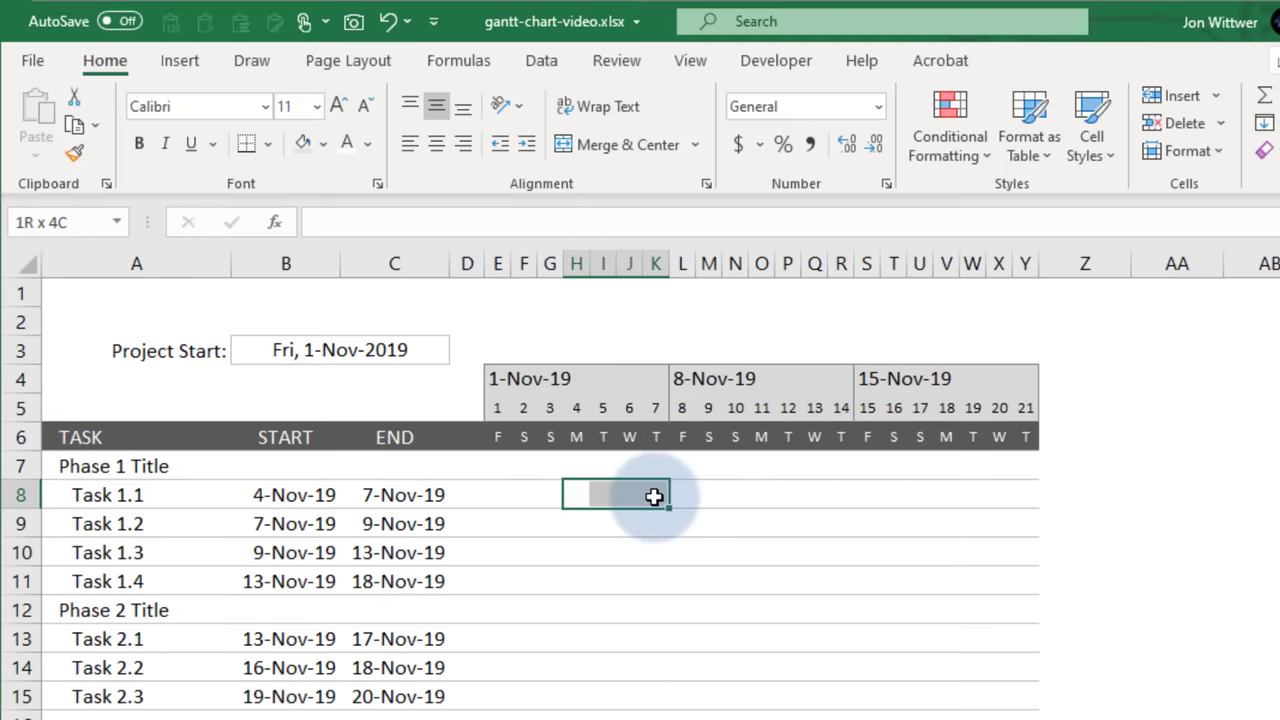
{"action": "left_click", "coordinate": [297, 143]}
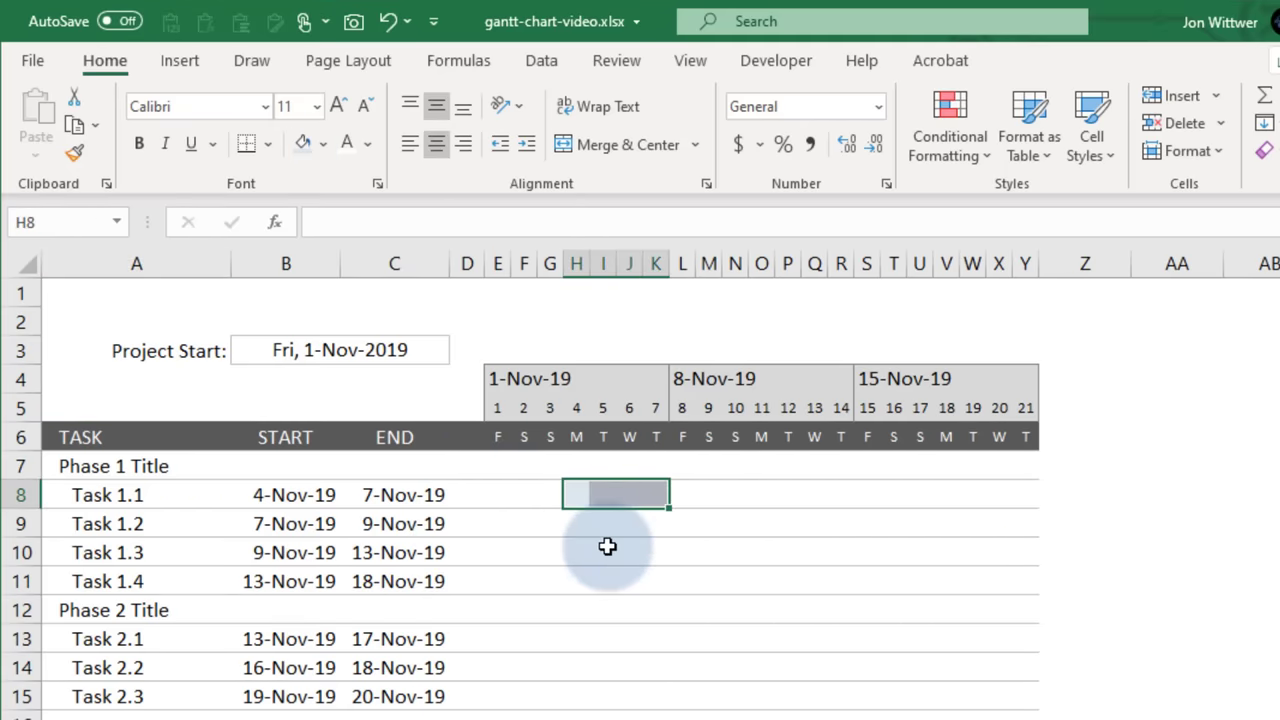
{"action": "left_click", "coordinate": [573, 493]}
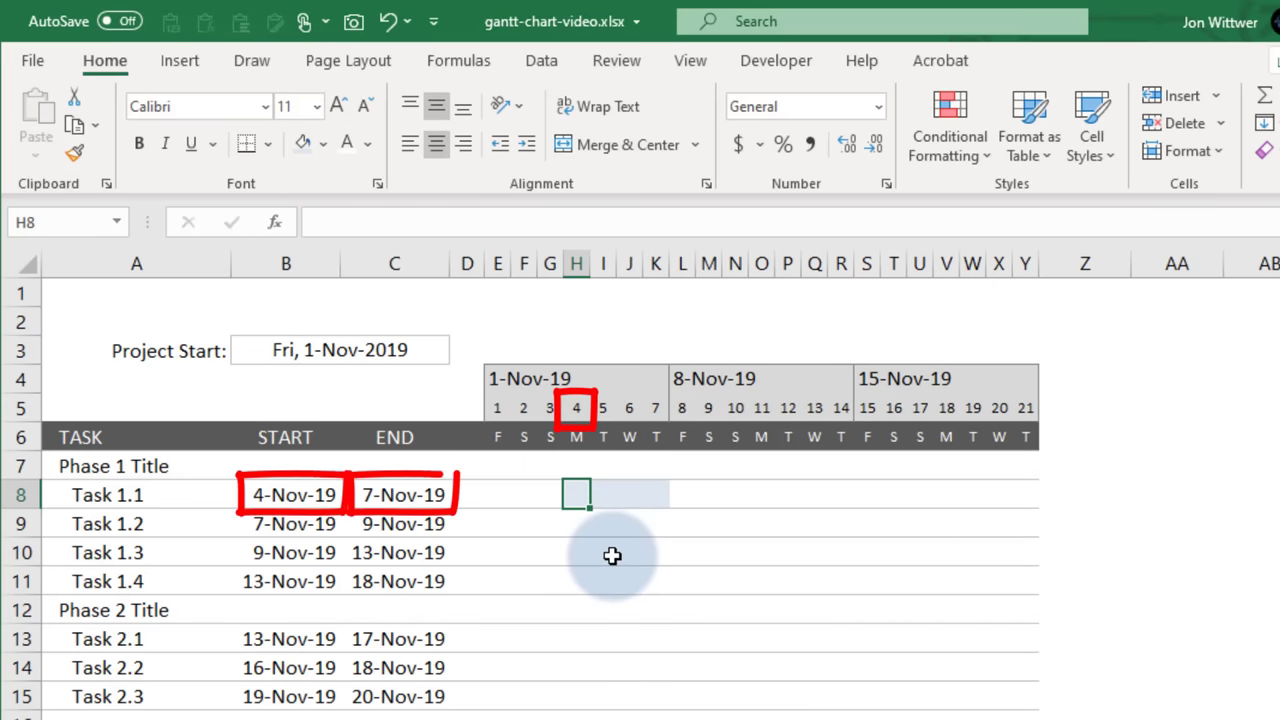
Create a formula rule =AND(E$5>=$B7,E$5<=$C7) for the timeline grid E7:Y15
{"action": "left_click_drag", "start_coordinate": [494, 458], "coordinate": [1014, 696]}
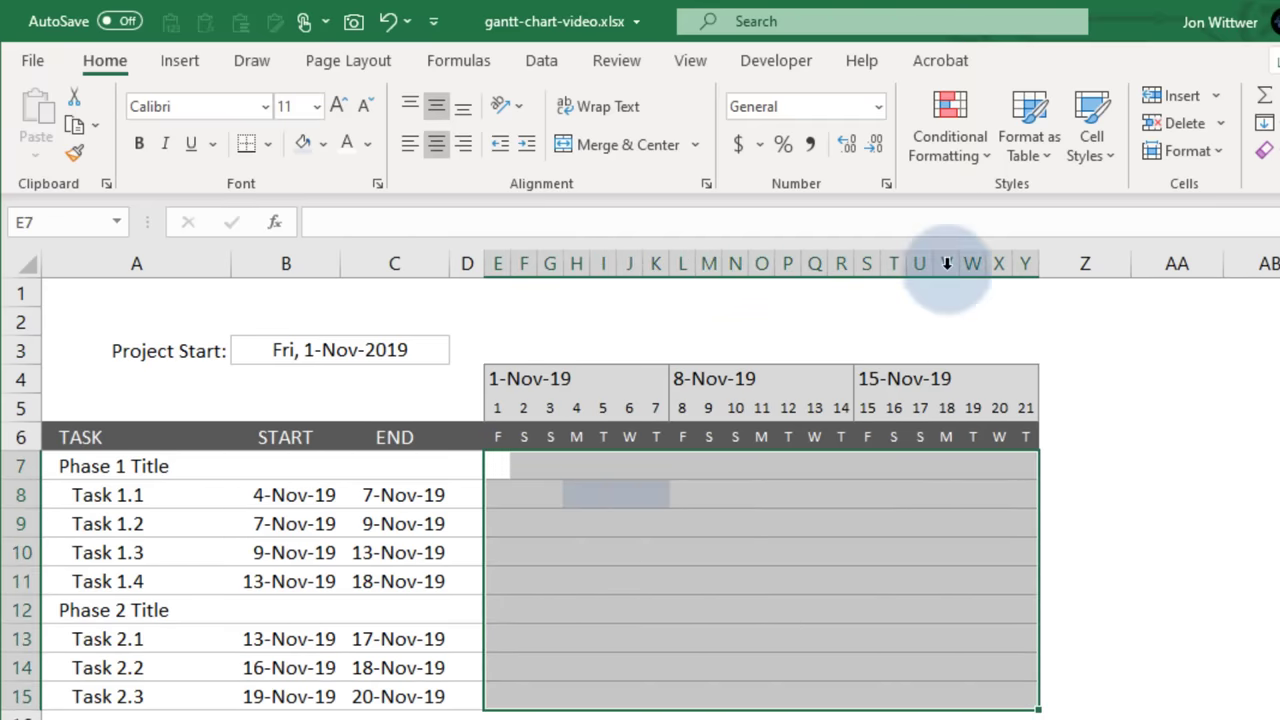
{"action": "left_click", "coordinate": [964, 151]}
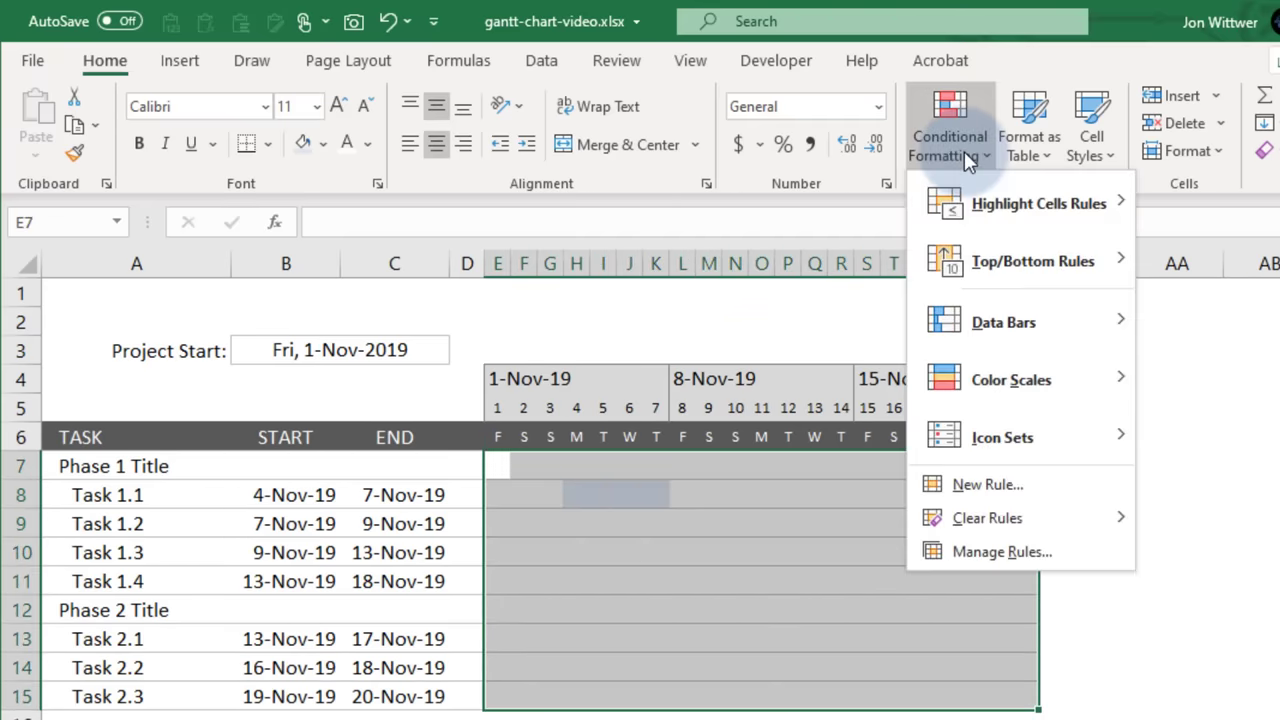
{"action": "left_click", "coordinate": [978, 483]}
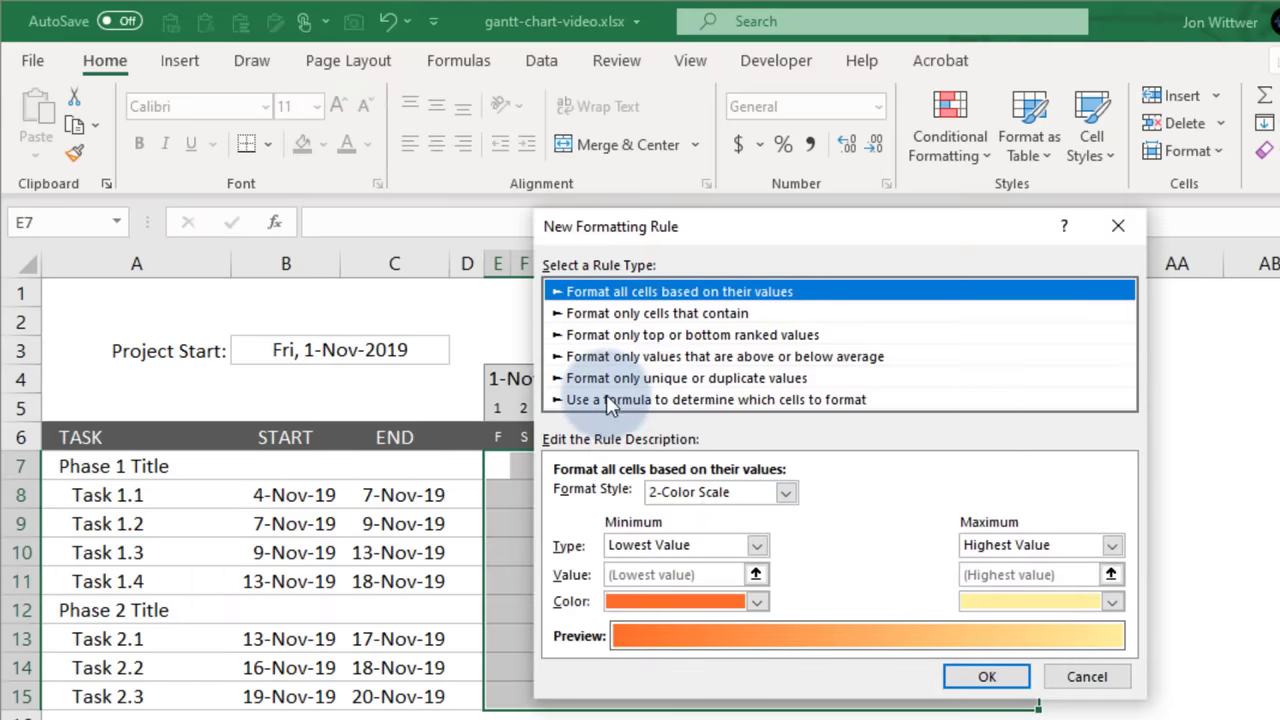
{"action": "left_click", "coordinate": [606, 399]}
{"action": "type", "text": "=AND($E$5>"}
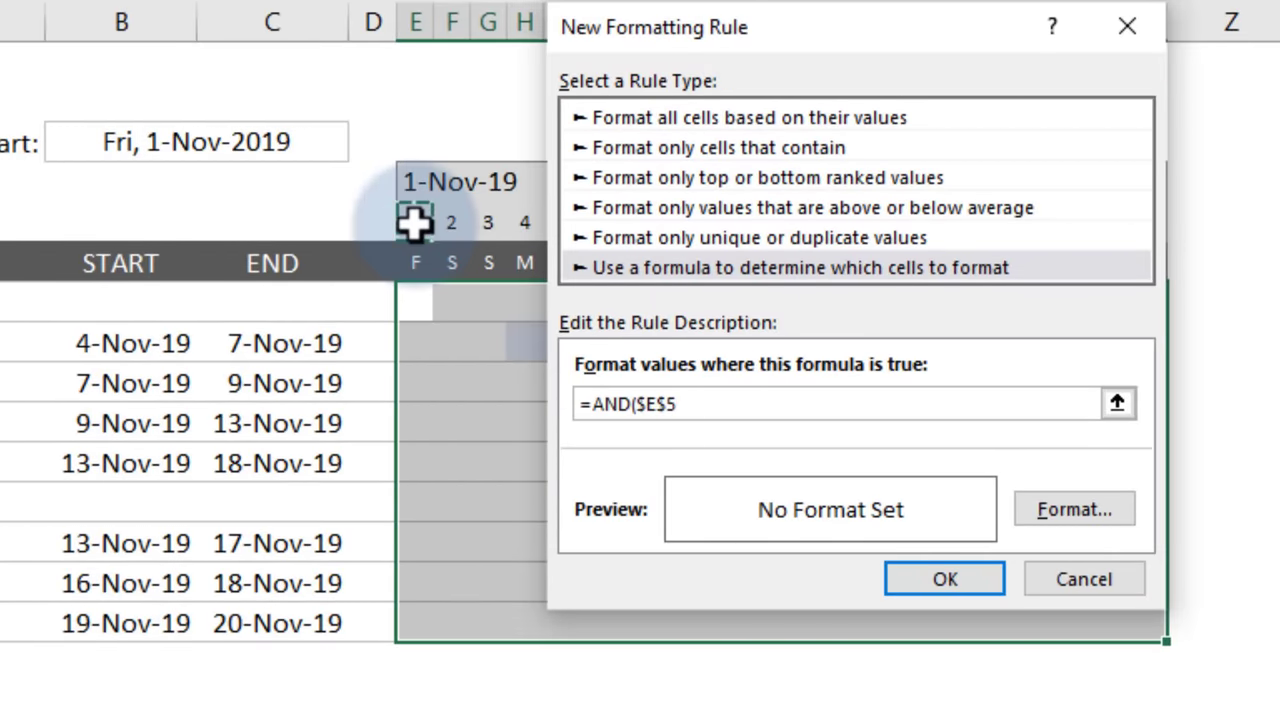
{"action": "type", "text": "="}
{"action": "left_click", "coordinate": [186, 304]}
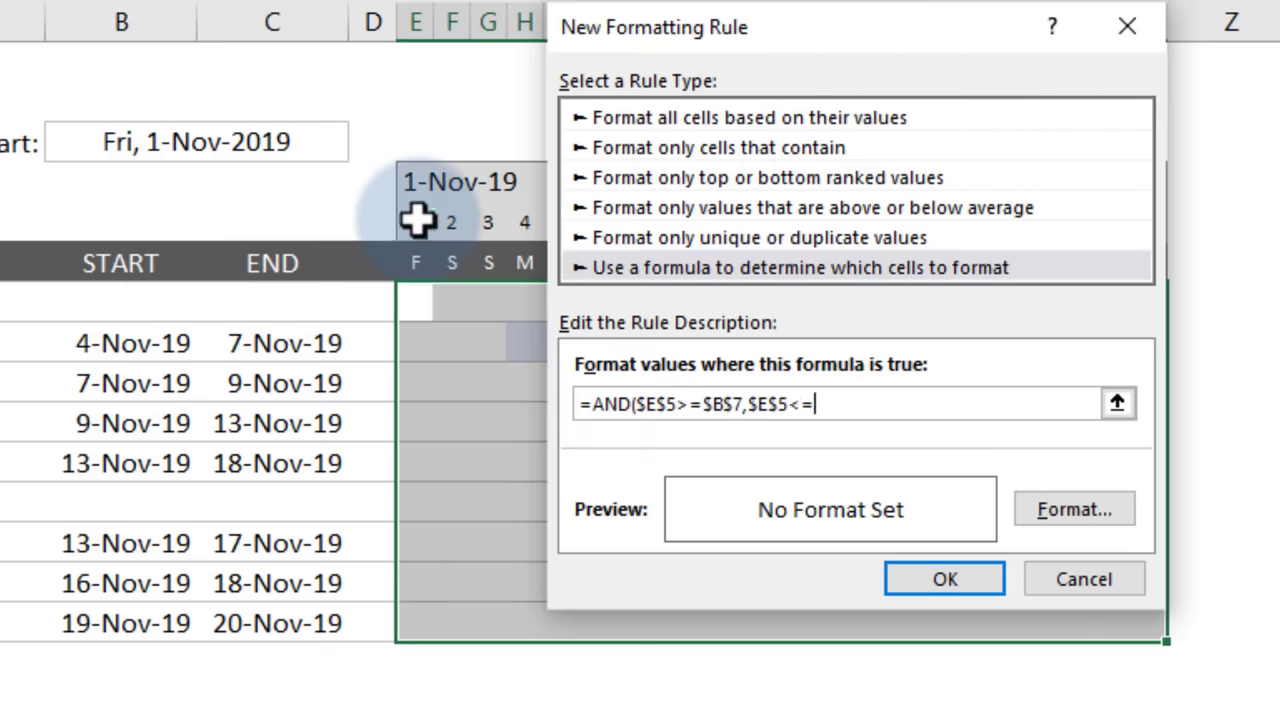
{"action": "left_click", "coordinate": [283, 297]}
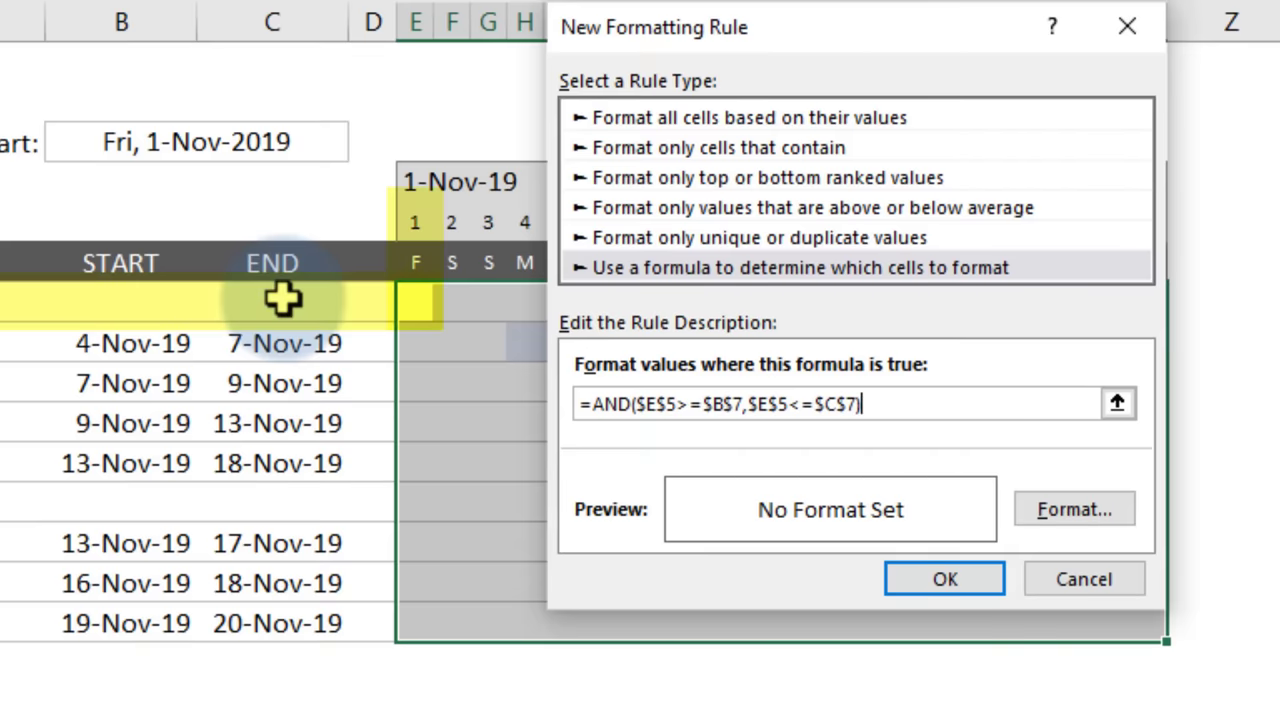
{"action": "left_click", "coordinate": [641, 404]}
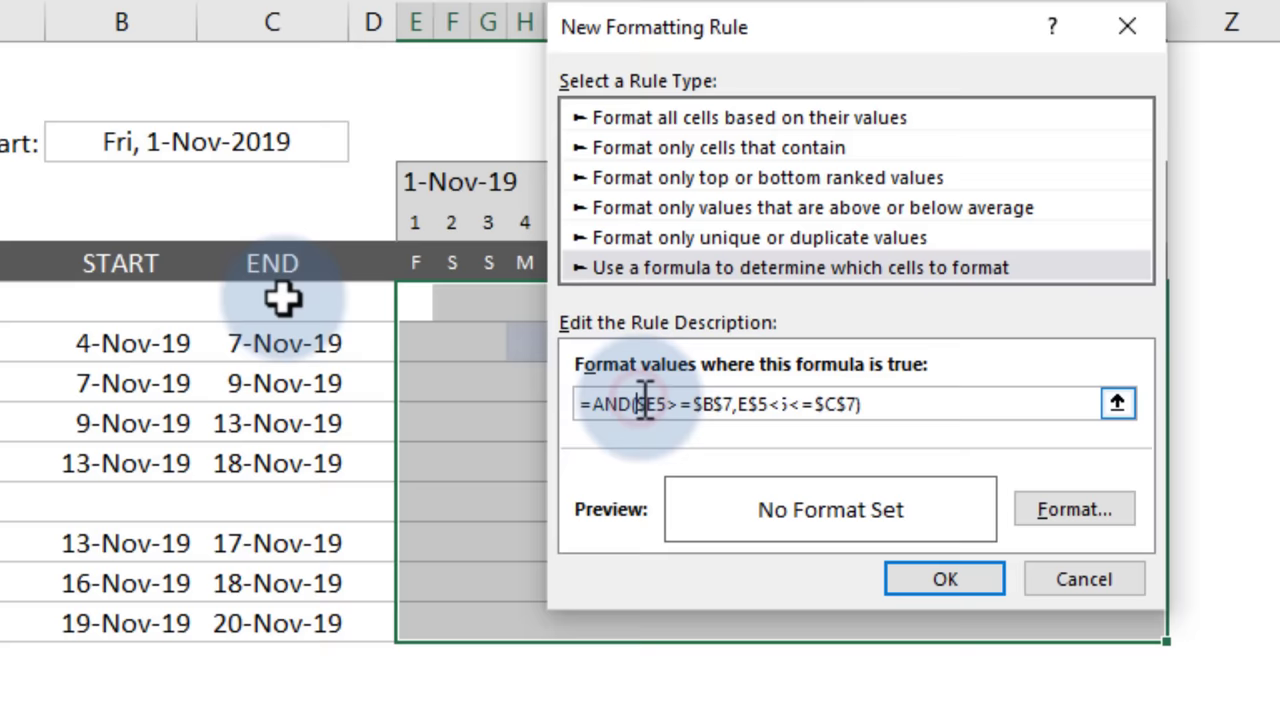
{"action": "key", "text": "F4"}
{"action": "key", "text": "F4"}
{"action": "key", "text": "F4"}
{"action": "left_click", "coordinate": [737, 404]}
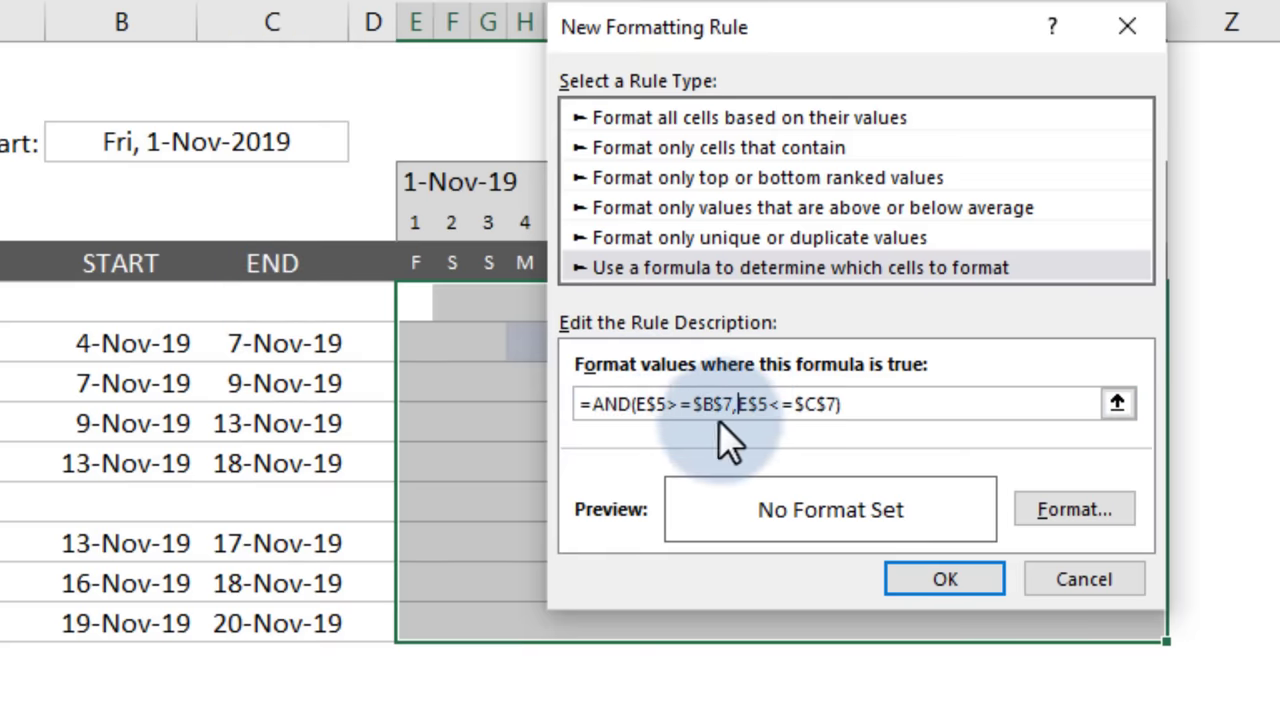
{"action": "left_click", "coordinate": [723, 404]}
{"action": "key", "text": "BackSpace"}
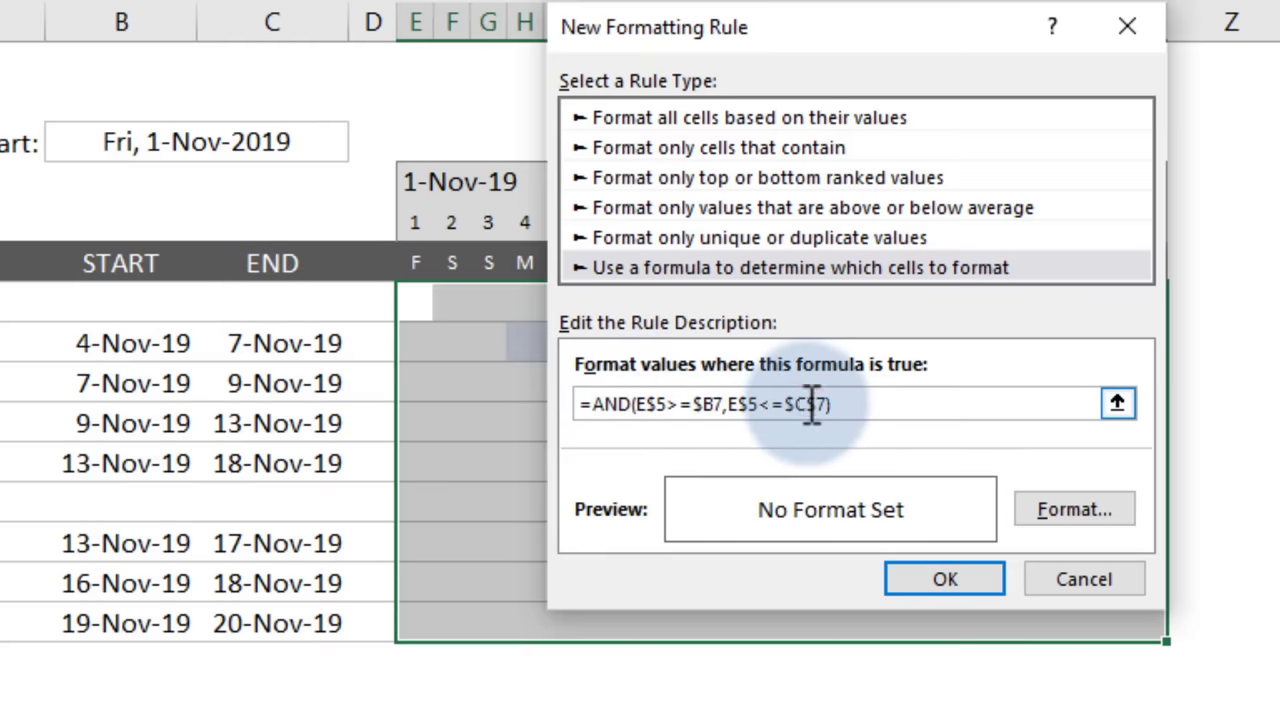
{"action": "key", "text": "BackSpace"}
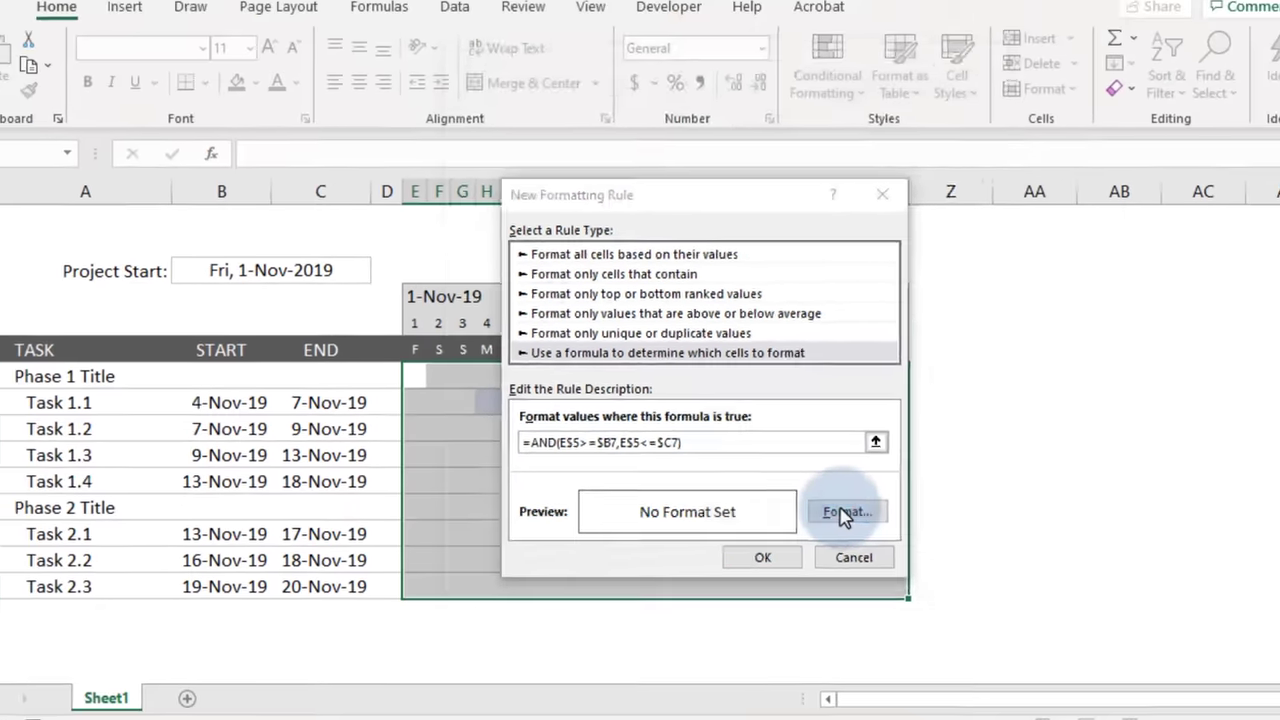
Give the rule a purple fill and apply it to the grid
{"action": "left_click", "coordinate": [843, 513]}
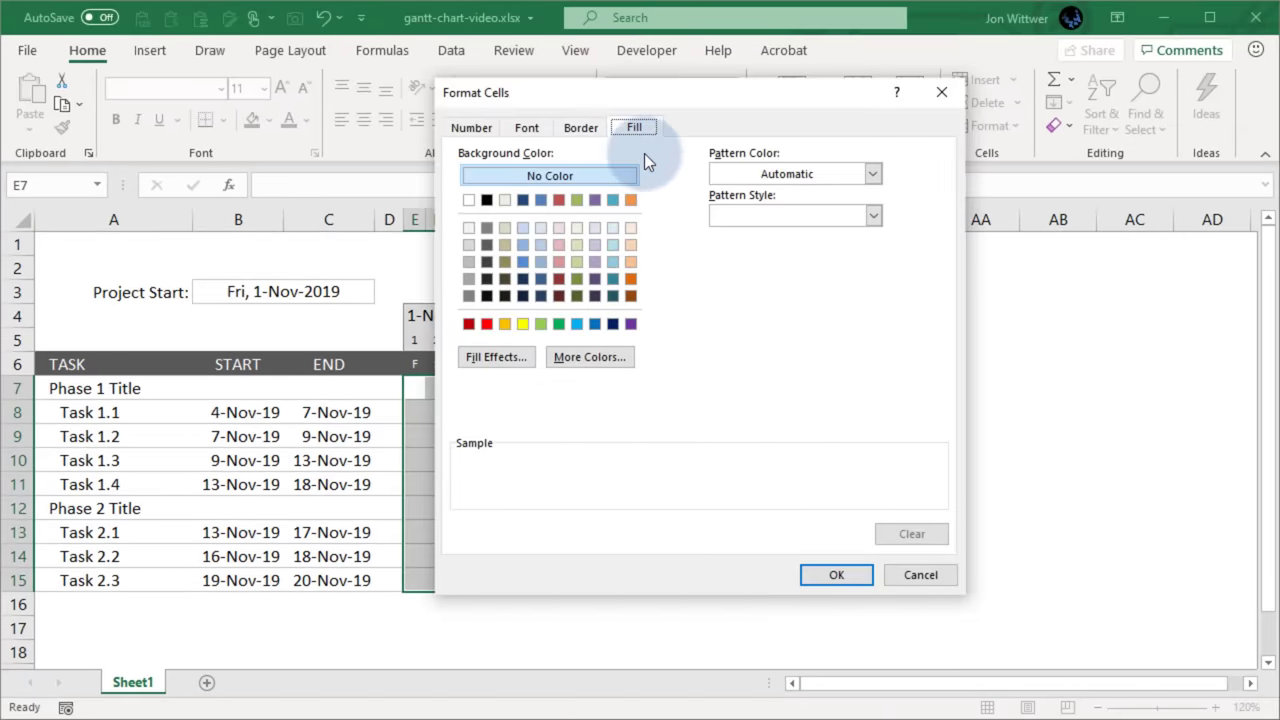
{"action": "left_click", "coordinate": [595, 200]}
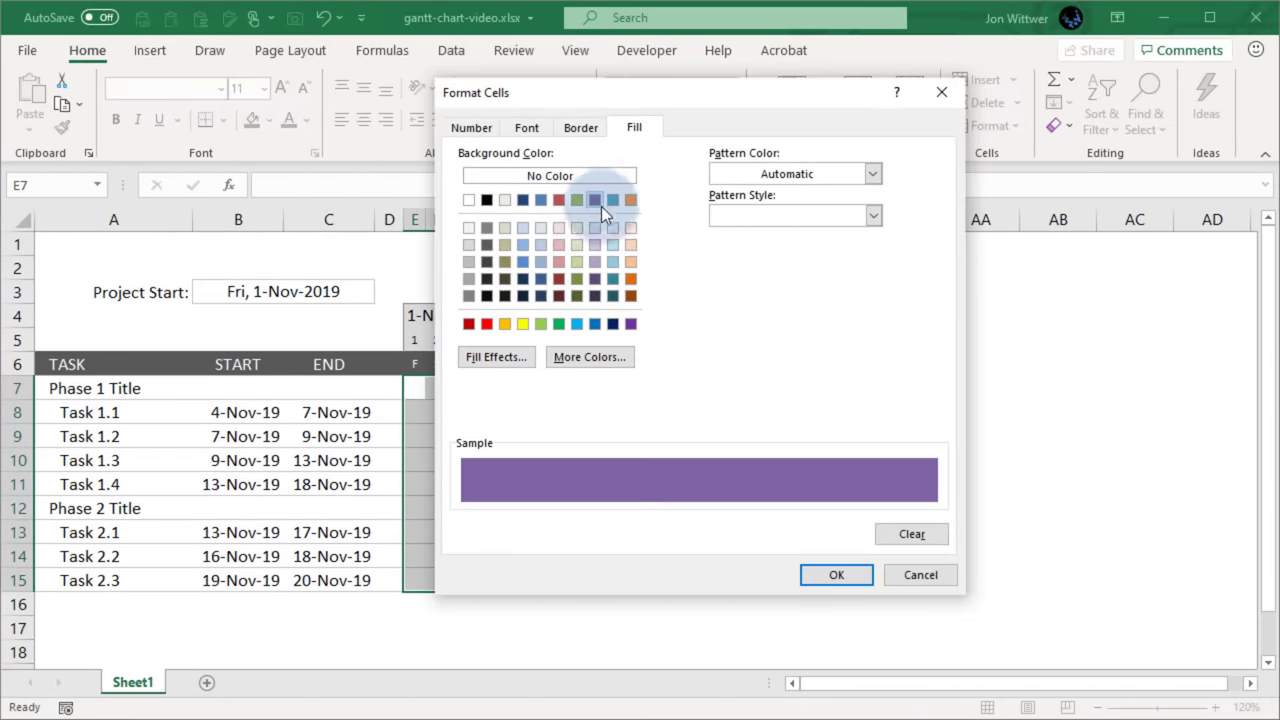
{"action": "left_click", "coordinate": [831, 575]}
{"action": "left_click", "coordinate": [754, 557]}
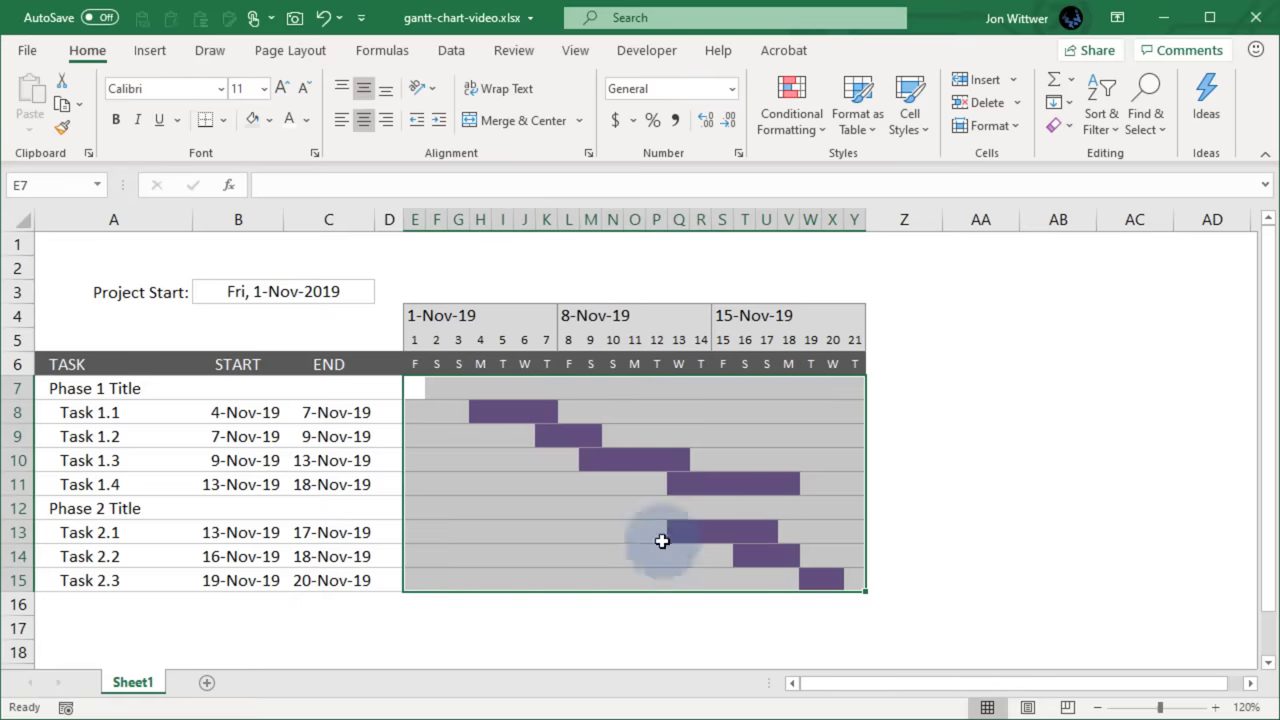
Enter a trial Project Start date and name that cell project_start
{"action": "left_click", "coordinate": [53, 340]}
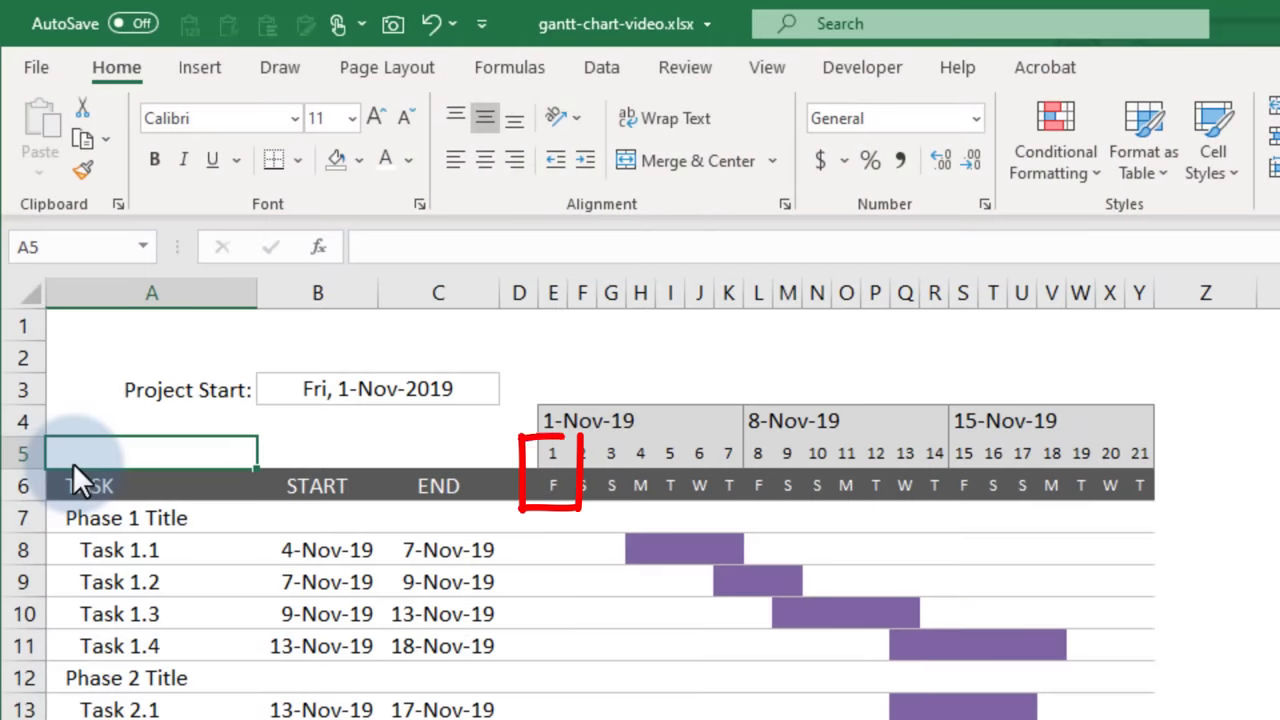
{"action": "left_click", "coordinate": [365, 390]}
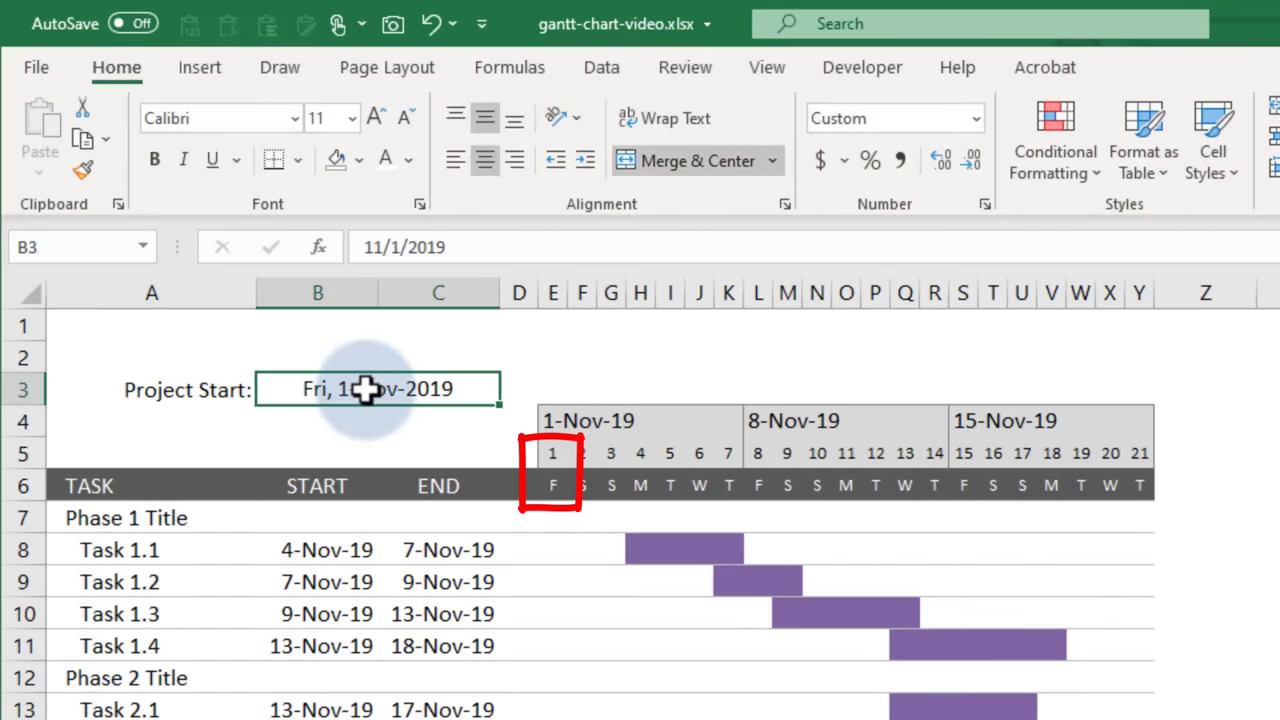
{"action": "type", "text": "11/2"}
{"action": "key", "text": "Return"}
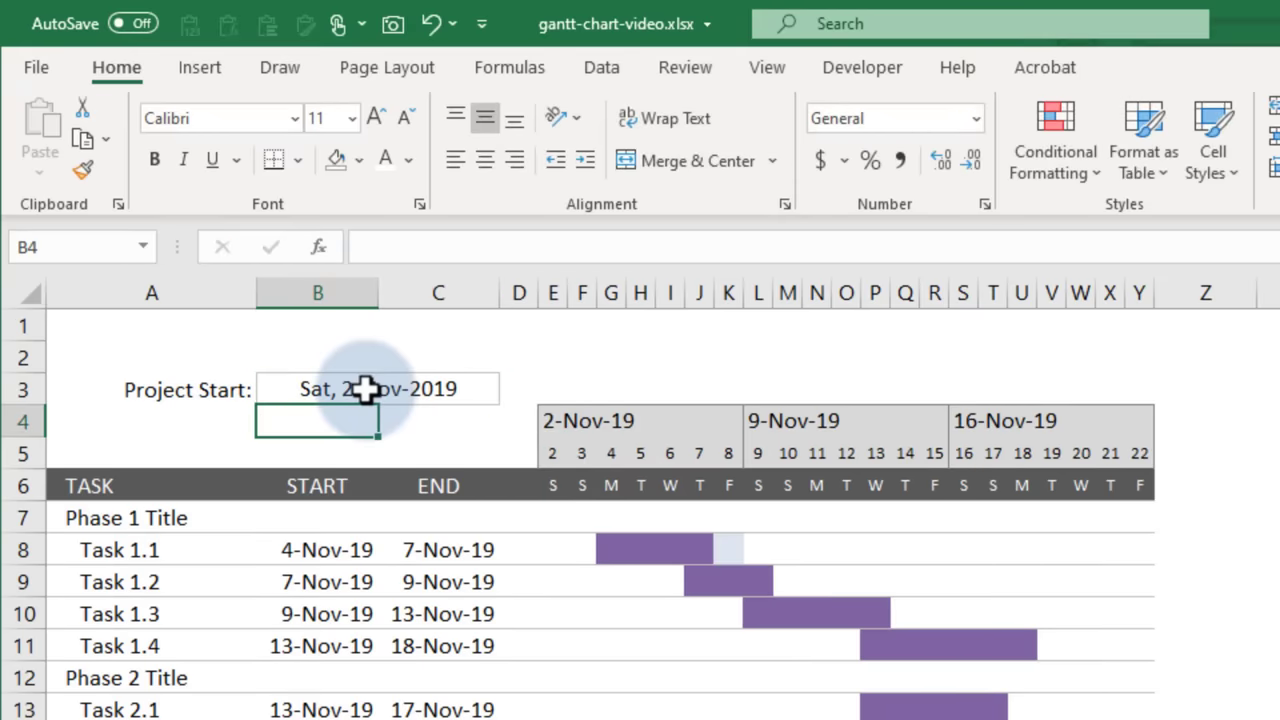
{"action": "left_click", "coordinate": [365, 390]}
{"action": "left_click", "coordinate": [90, 248]}
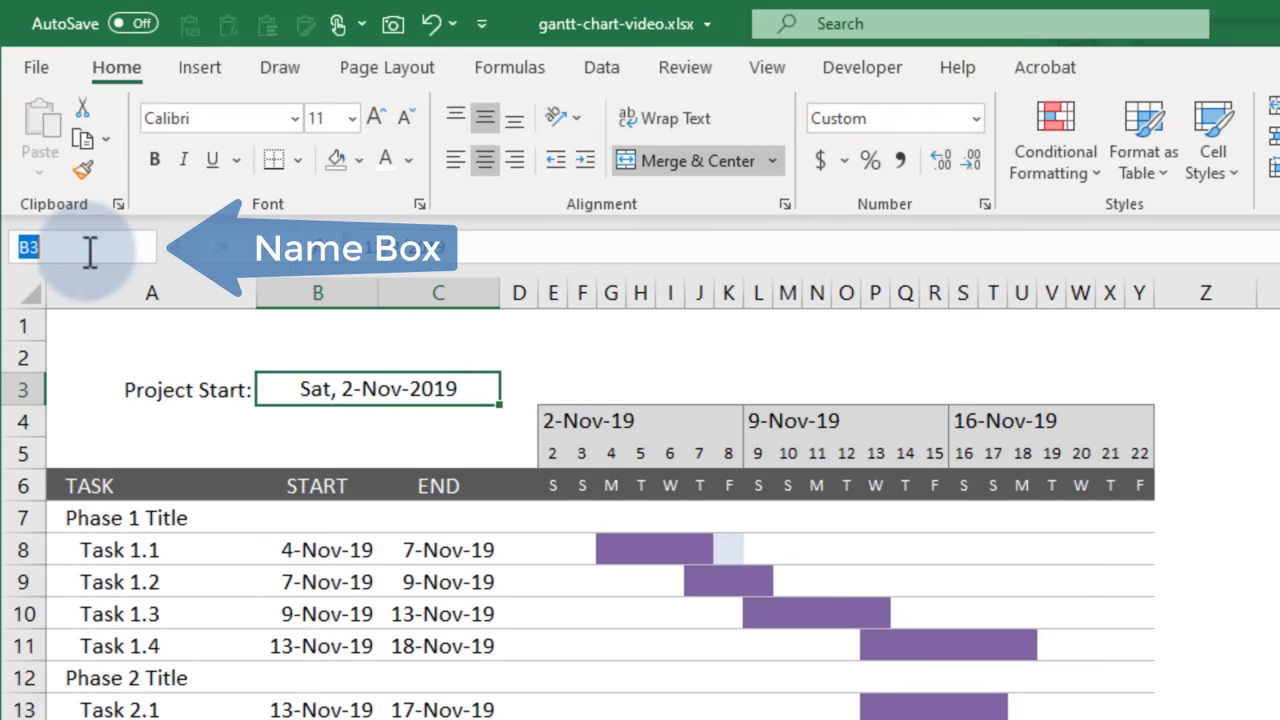
{"action": "type", "text": "ct_start"}
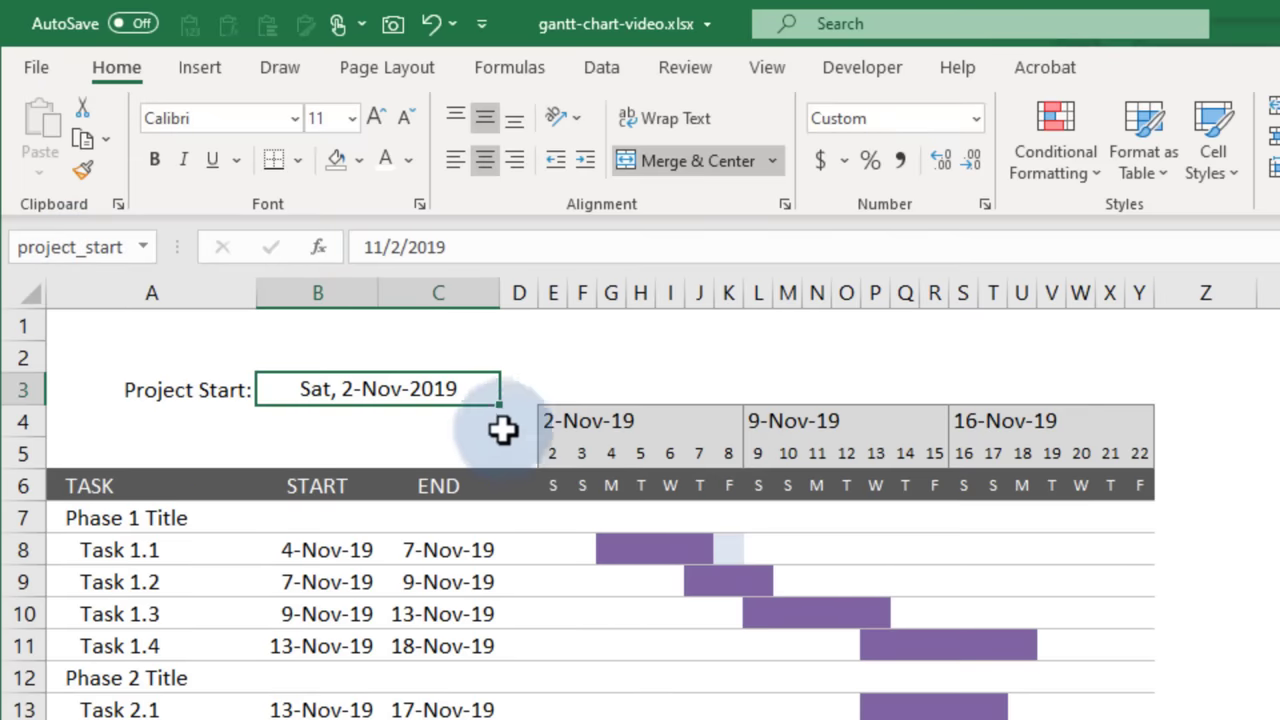
Make the first timeline date snap to Monday using WEEKDAY(project_start,3)
{"action": "left_click", "coordinate": [552, 453]}
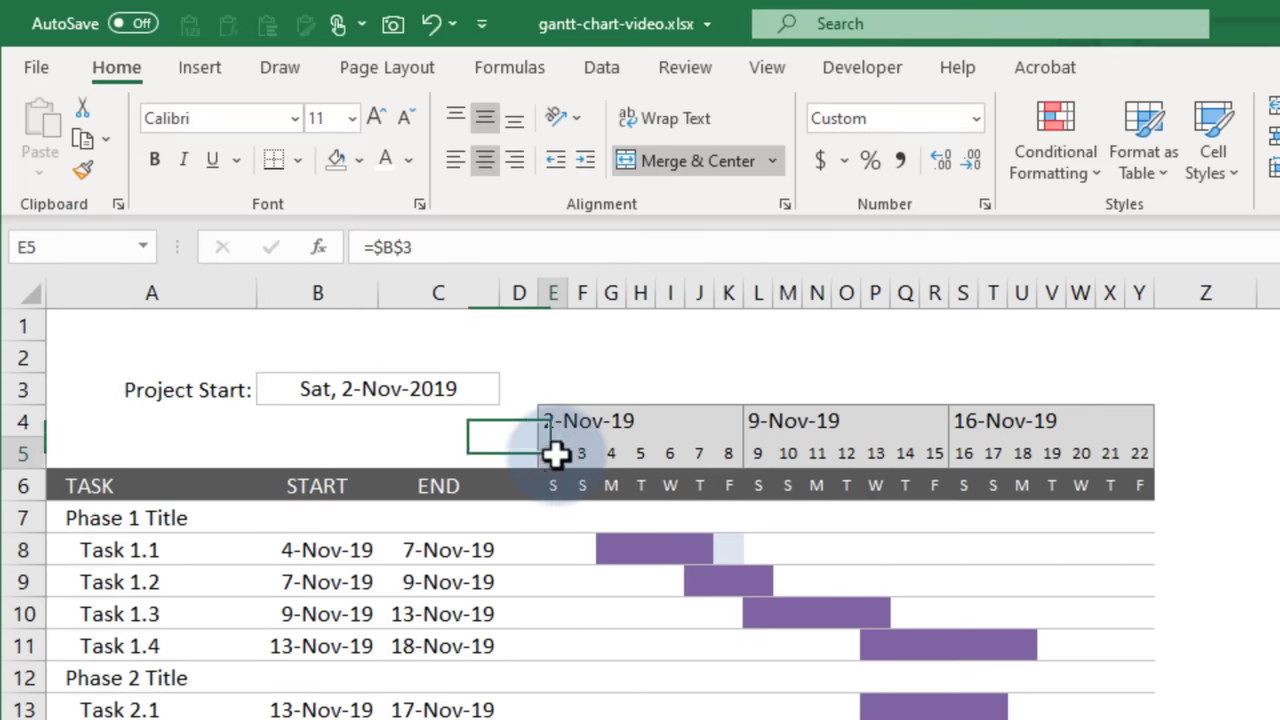
{"action": "left_click", "coordinate": [491, 248]}
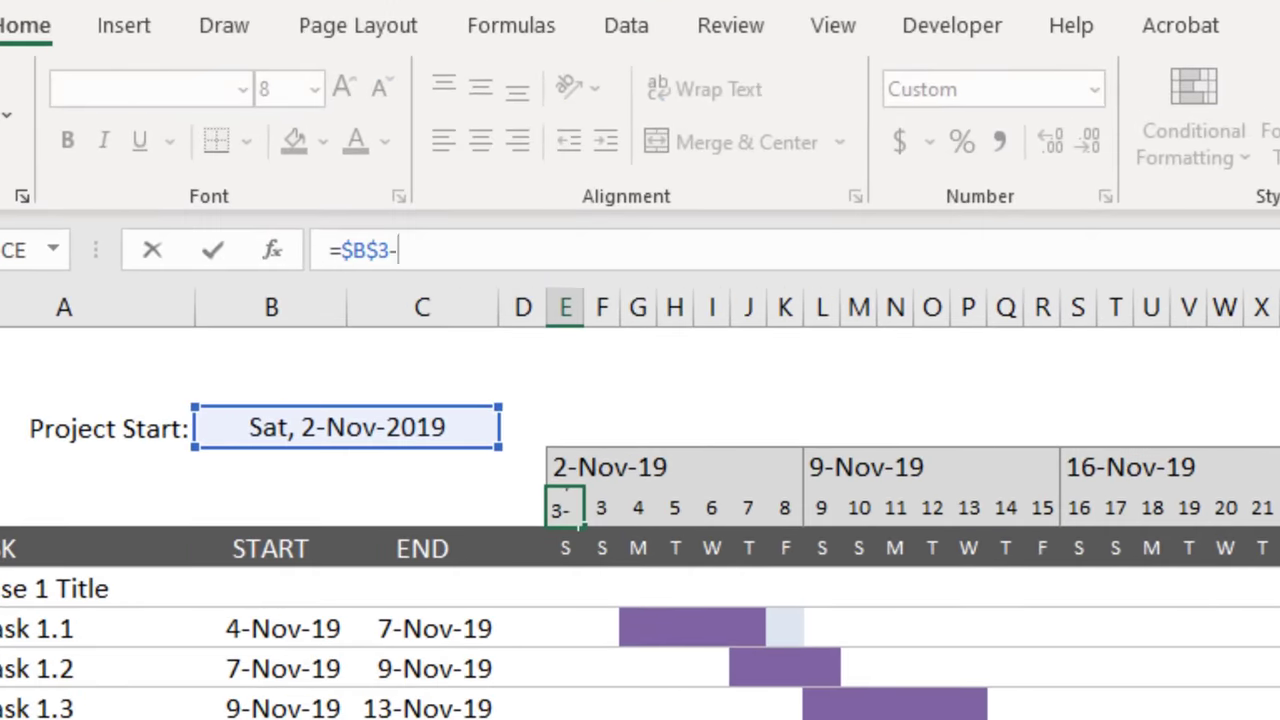
{"action": "type", "text": "-WEEKDAY"}
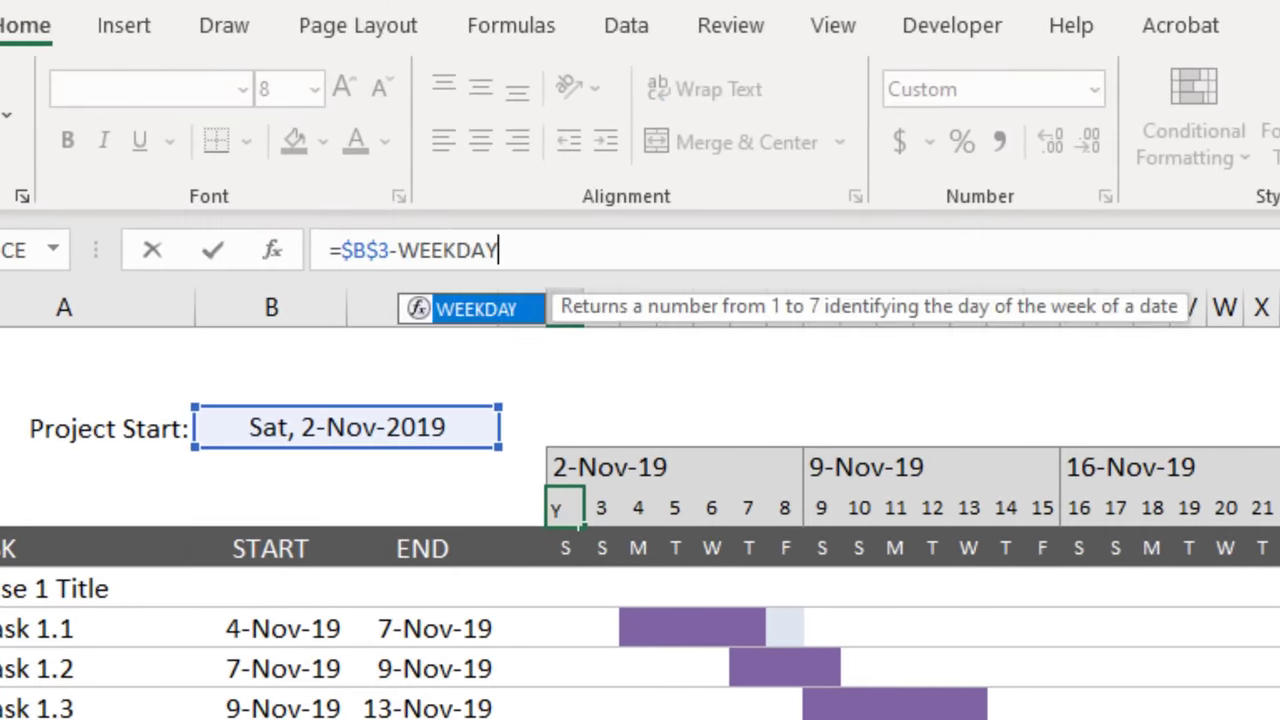
{"action": "type", "text": "(projec"}
{"action": "key", "text": "Tab"}
{"action": "type", "text": ","}
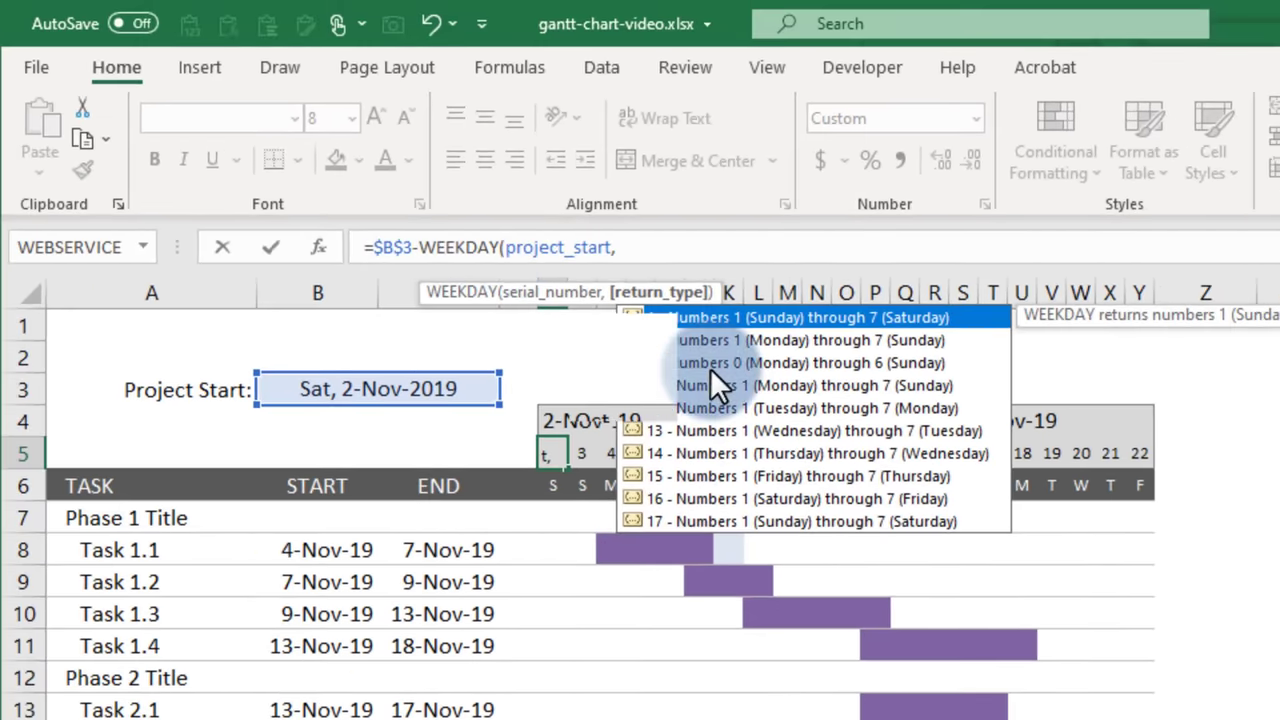
{"action": "type", "text": "3)"}
{"action": "key", "text": "Return"}
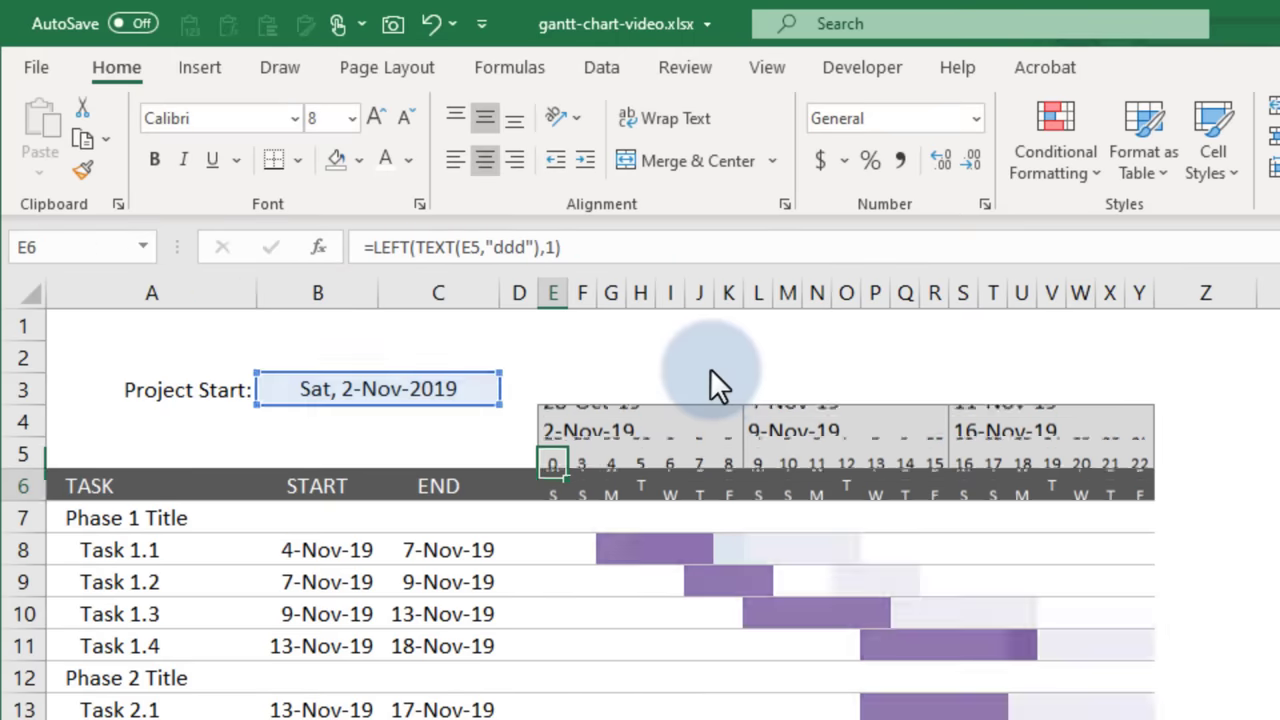
Set Project Start to 11/4/2019, then to Thursday 11/7/2019
{"action": "left_click", "coordinate": [331, 397]}
{"action": "type", "text": "11/4/2019"}
{"action": "key", "text": "Return"}
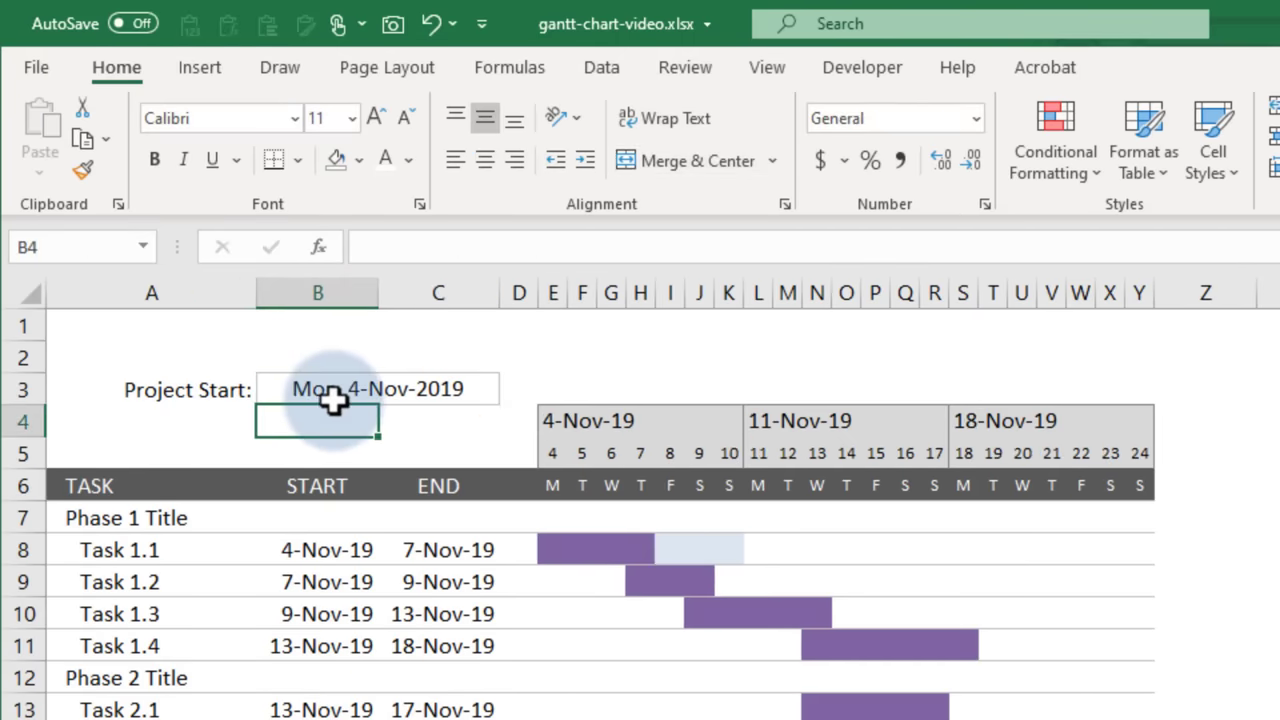
{"action": "left_click", "coordinate": [340, 378]}
{"action": "type", "text": "11/7/2019"}
{"action": "key", "text": "Return"}
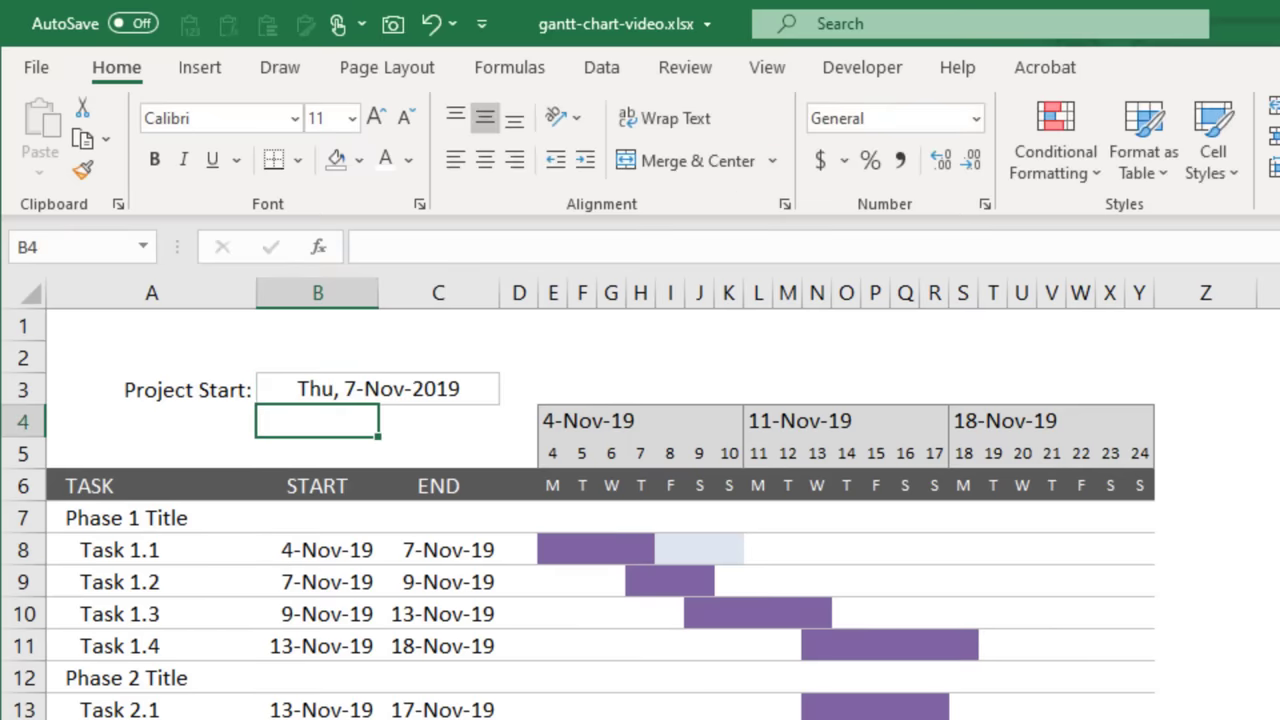
Copy the 18-Nov-19 week columns rightward to add a 25-Nov-19 week
{"action": "mouse_move", "coordinate": [440, 411]}
{"action": "left_mouse_down"}
{"action": "mouse_move", "coordinate": [592, 468]}
{"action": "mouse_move", "coordinate": [626, 462]}
{"action": "left_mouse_up"}
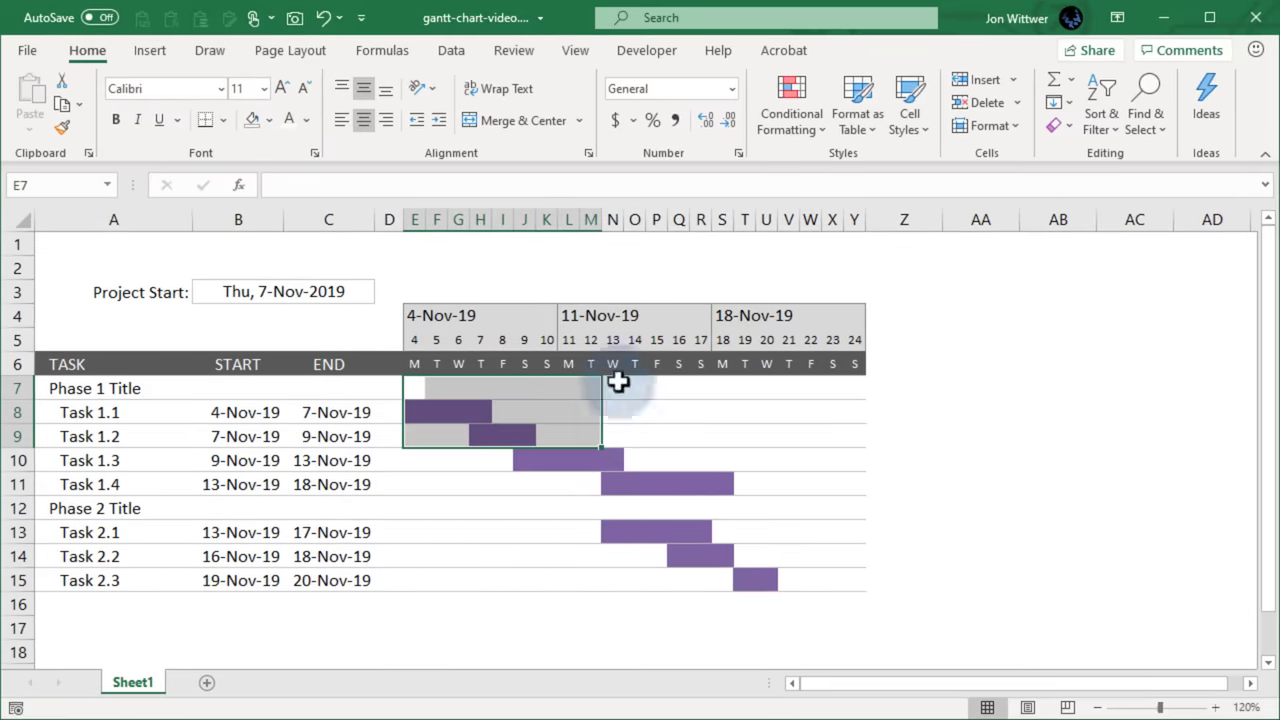
{"action": "left_click", "coordinate": [763, 315]}
{"action": "key", "text": "ctrl+space"}
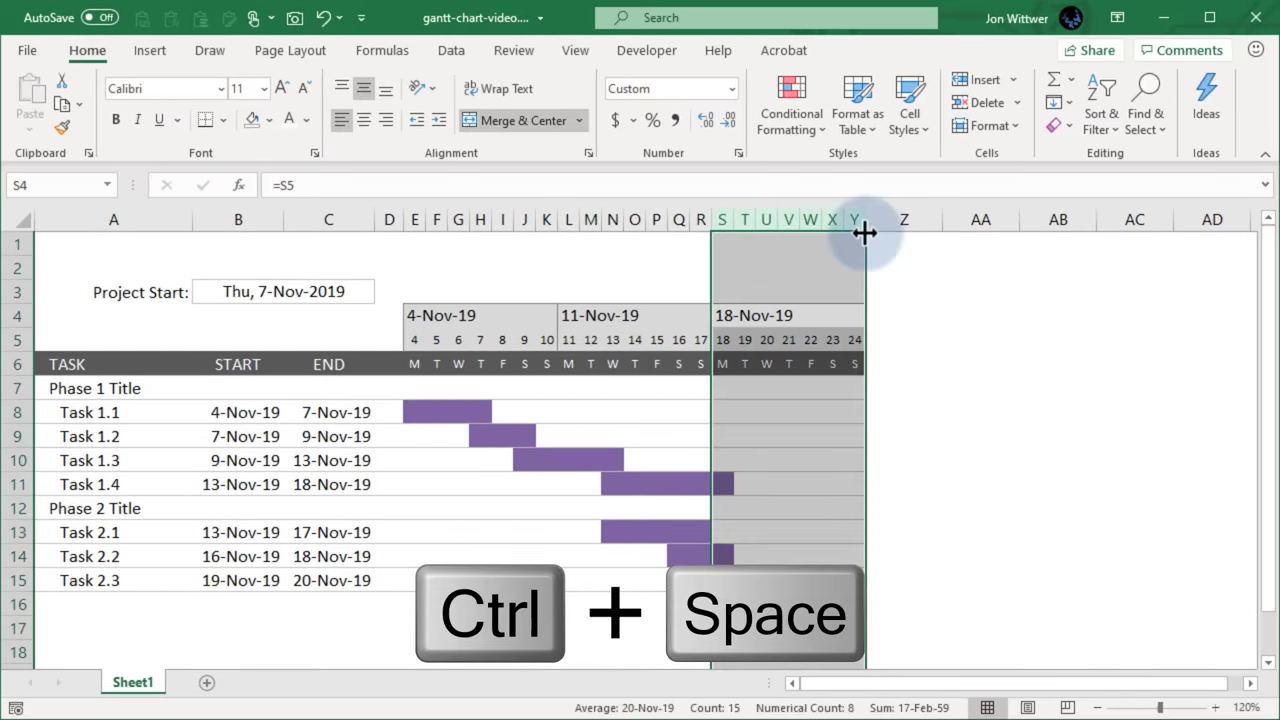
{"action": "left_click_drag", "start_coordinate": [864, 232], "coordinate": [1175, 237]}
{"action": "left_click", "coordinate": [931, 318]}
{"action": "key", "text": "ctrl+space"}
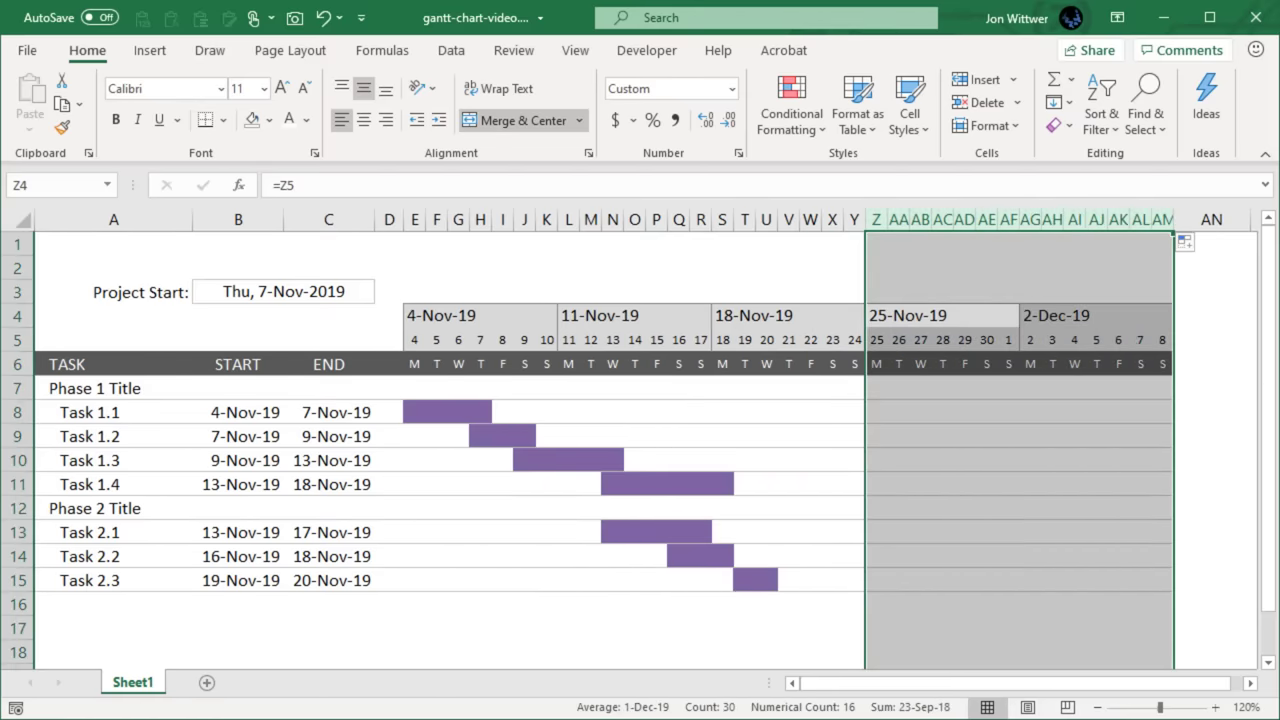
Add a 'Display Week:' label in A4 with a centred value of 1 in B4
{"action": "left_click", "coordinate": [190, 318]}
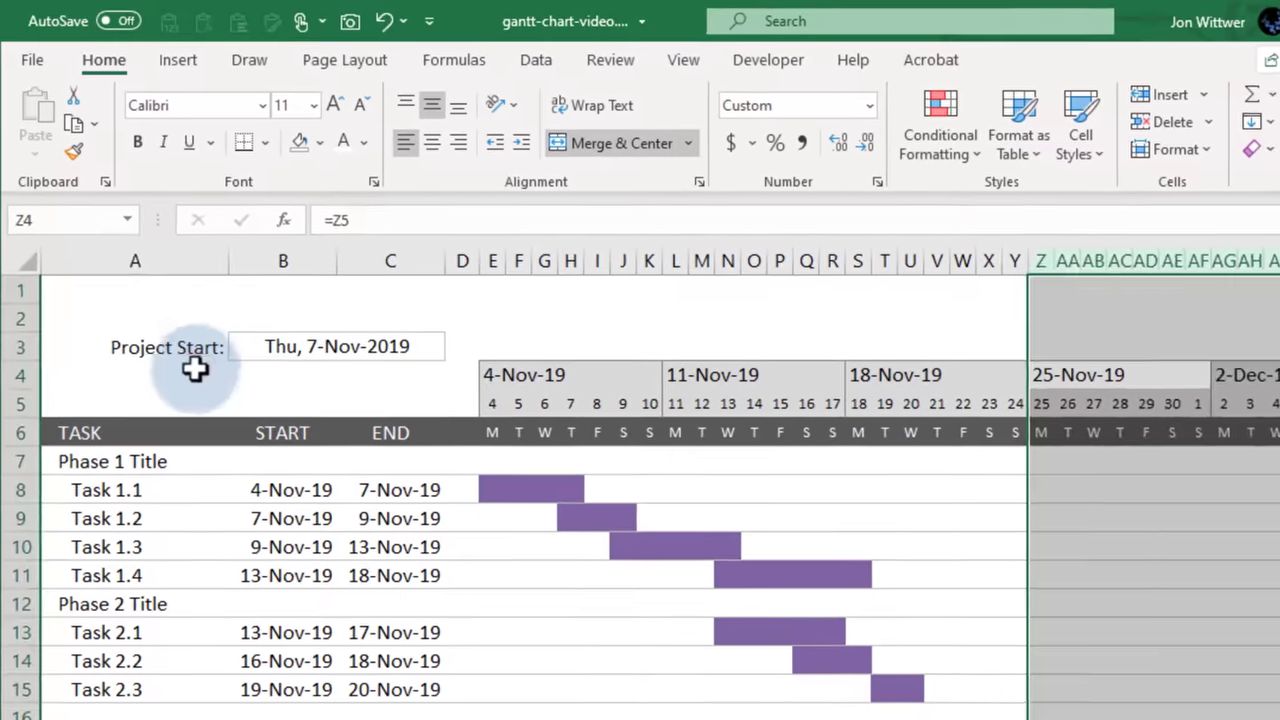
{"action": "key", "text": "ctrl+d"}
{"action": "key", "text": "ctrl+d"}
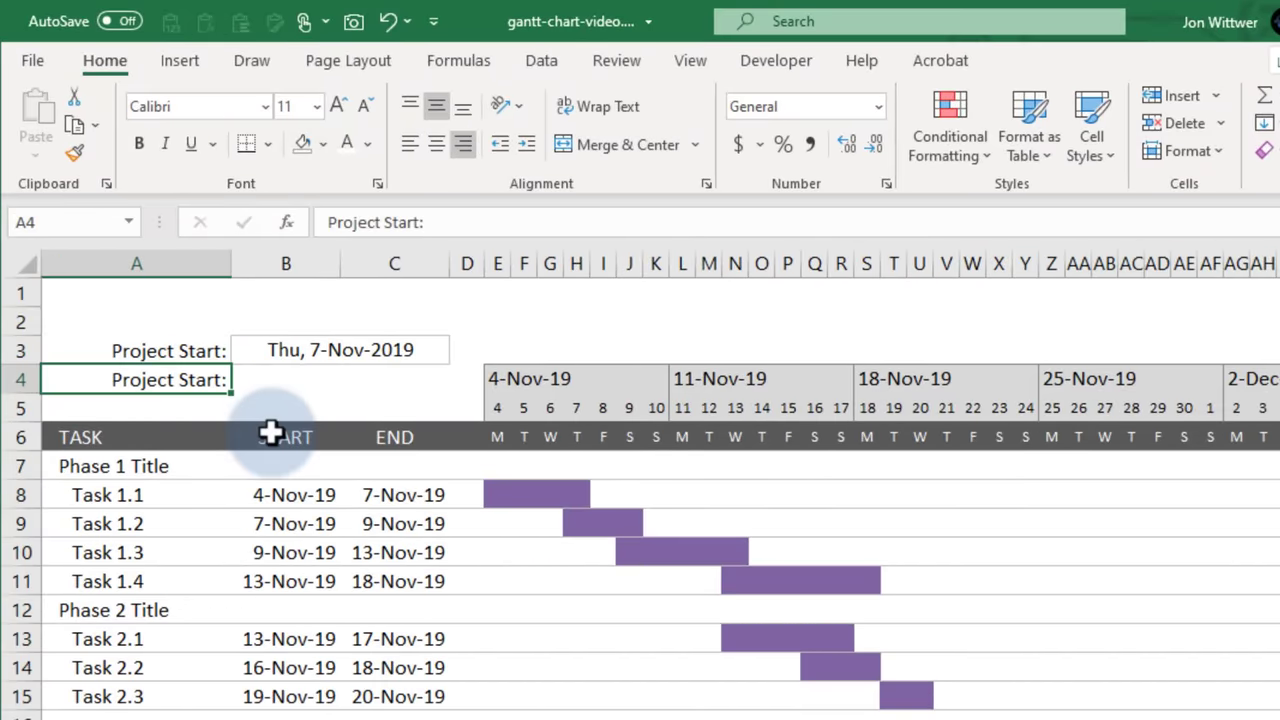
{"action": "type", "text": "Display Week"}
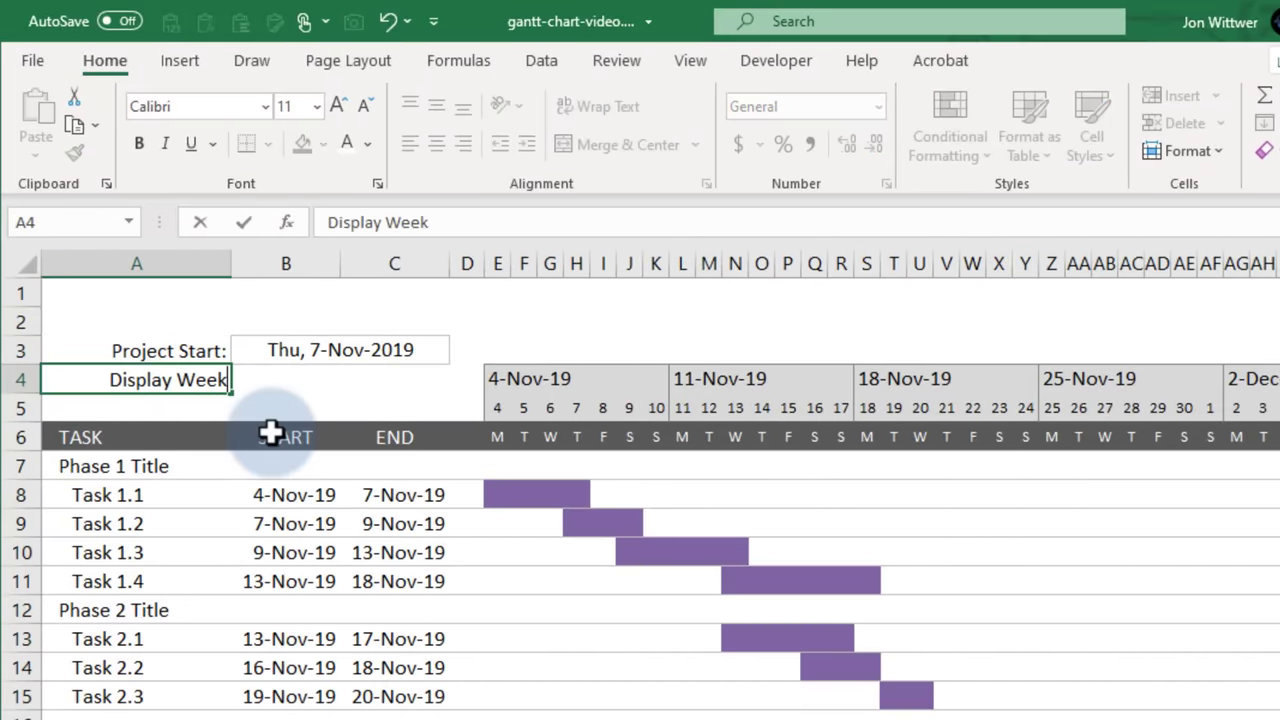
{"action": "type", "text": ":"}
{"action": "key", "text": "Tab"}
{"action": "type", "text": "1"}
{"action": "key", "text": "ctrl+Return"}
{"action": "left_click", "coordinate": [434, 141]}
{"action": "key", "text": "ctrl+1"}
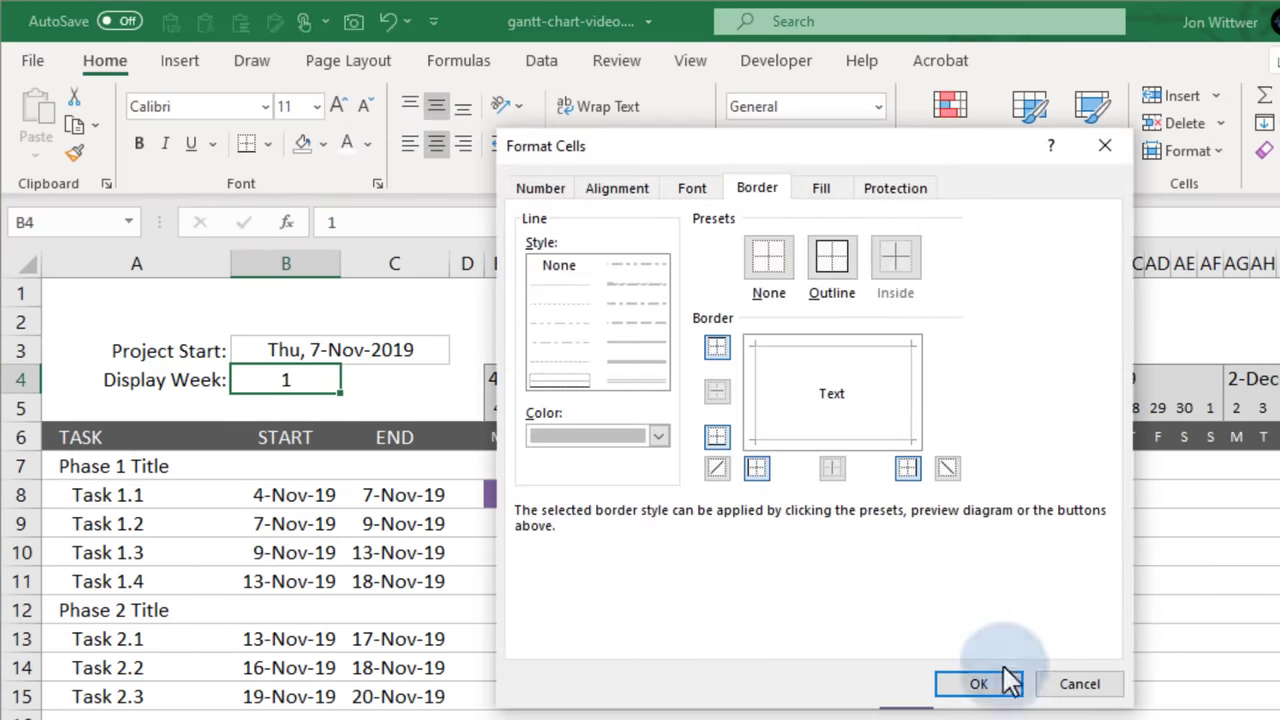
Border the Display Week cell and add a (display_week-1)*7 offset to E5's formula
{"action": "left_click", "coordinate": [1005, 685]}
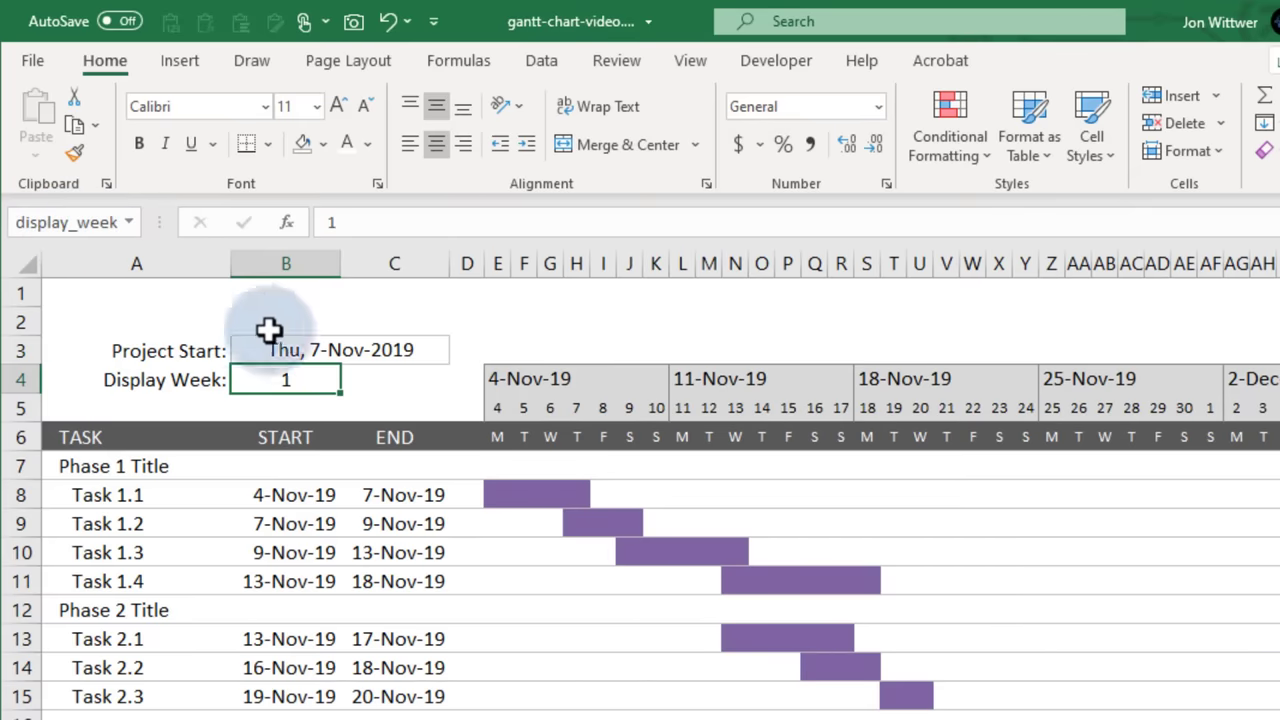
{"action": "left_click", "coordinate": [497, 407]}
{"action": "left_click", "coordinate": [598, 226]}
{"action": "type", "text": "displ"}
{"action": "key", "text": "Tab"}
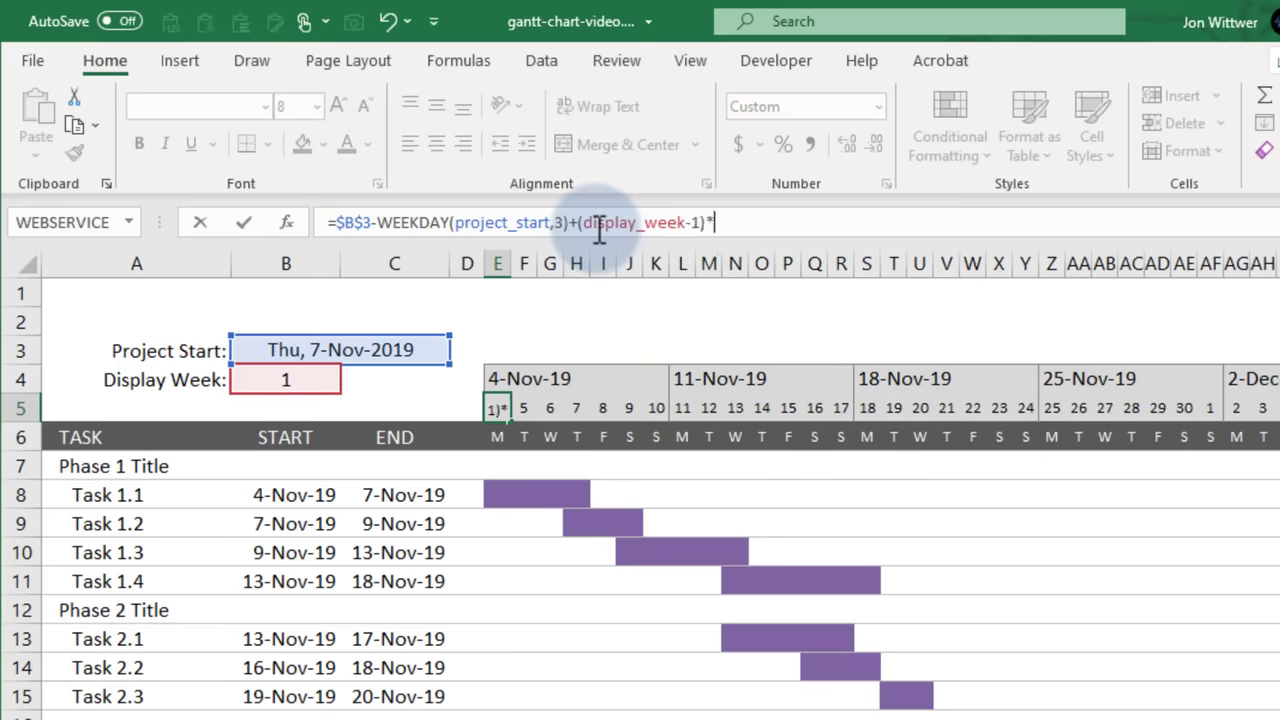
{"action": "key", "text": "Return"}
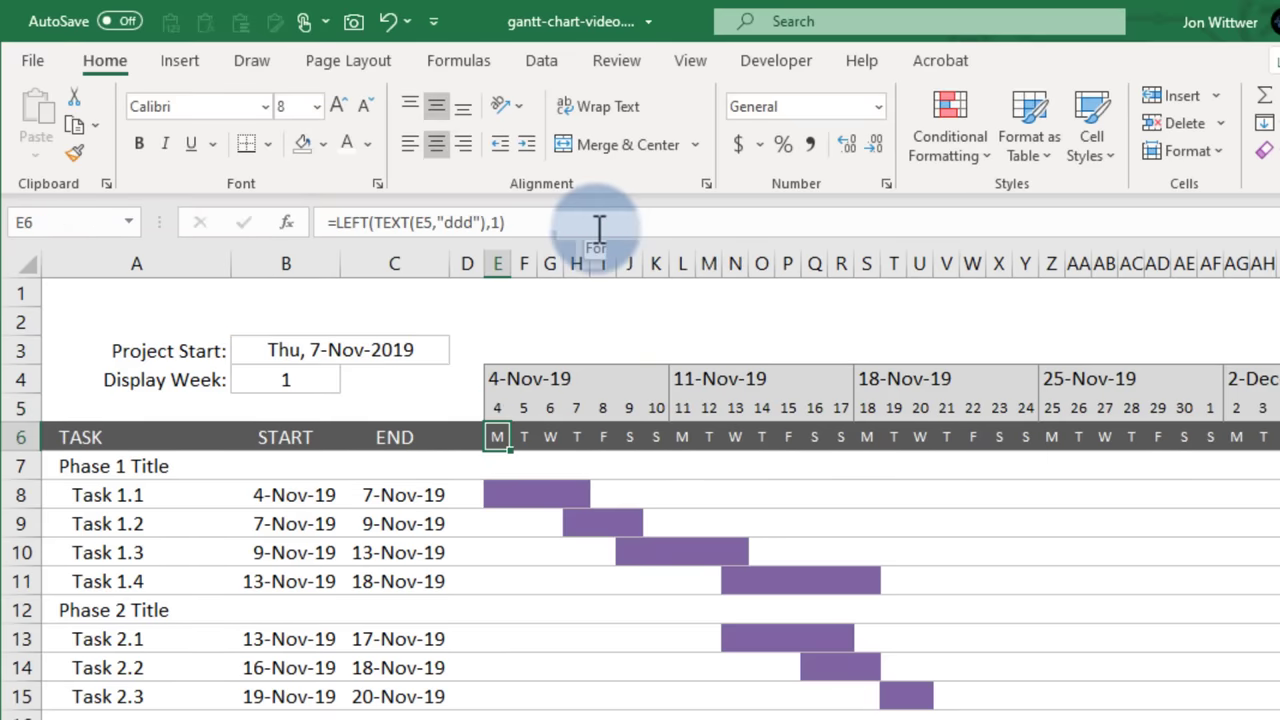
Test Display Week values 2 and 1, leaving it at 0 for a 28-Oct-19 start
{"action": "left_click", "coordinate": [318, 380]}
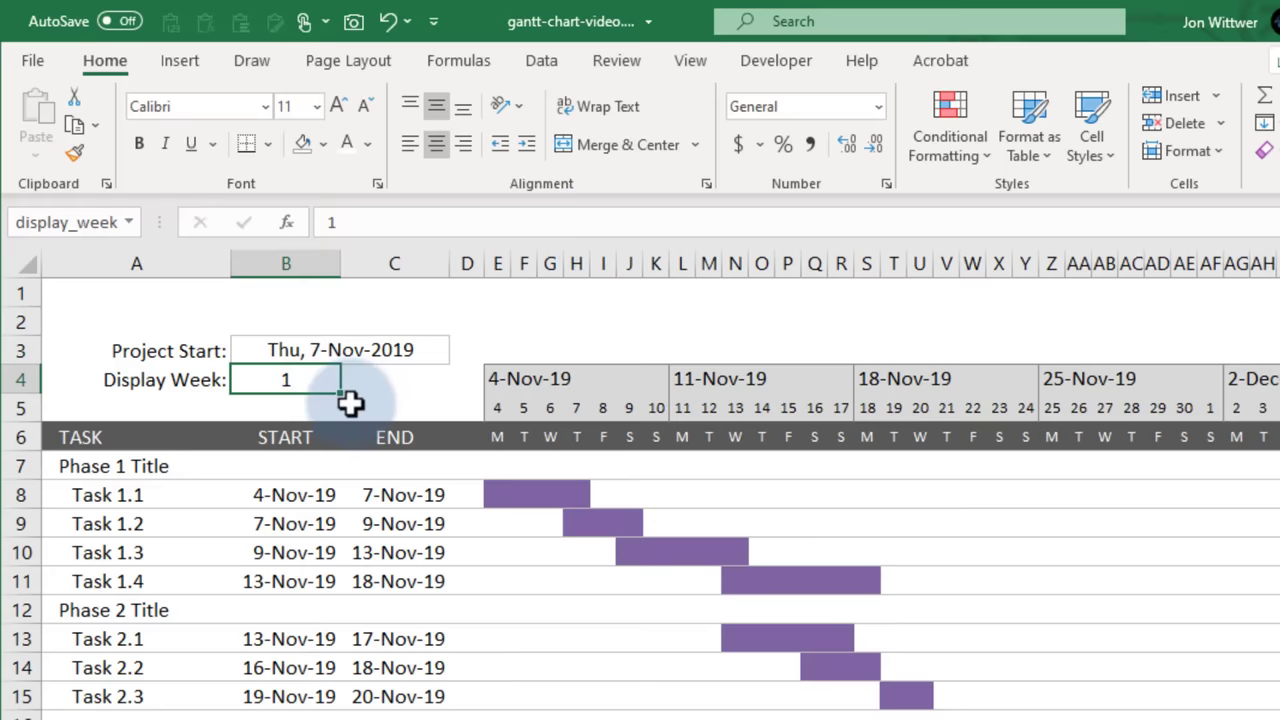
{"action": "type", "text": "2"}
{"action": "key", "text": "ctrl+Return"}
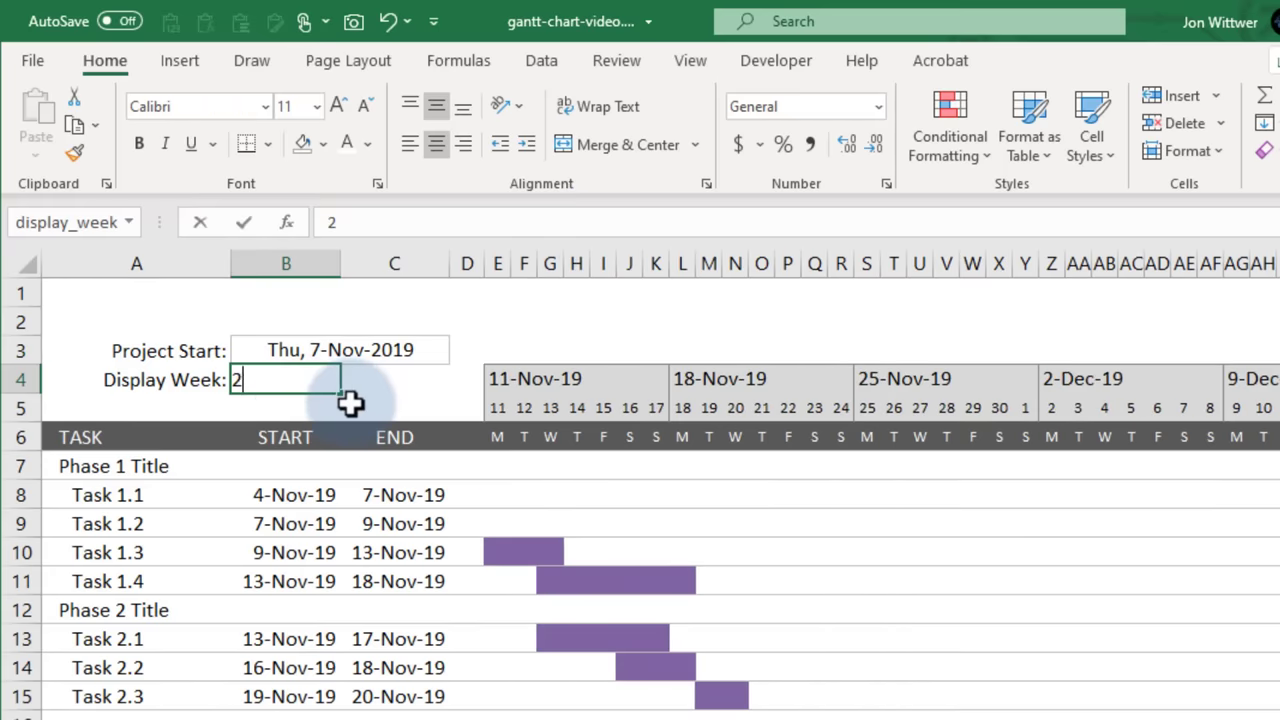
{"action": "key", "text": "ctrl+Return"}
{"action": "type", "text": "0"}
{"action": "key", "text": "ctrl+Return"}
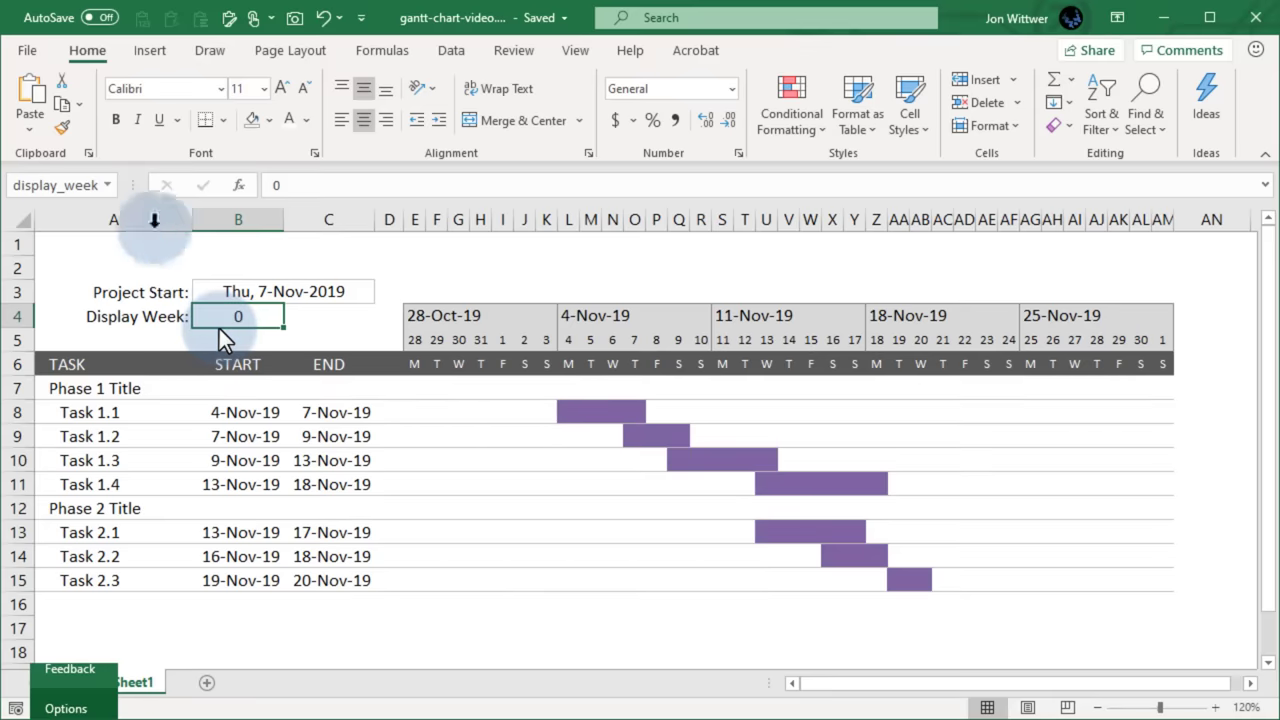
Enable the Developer tab under Options > Customize Ribbon
{"action": "left_click", "coordinate": [25, 52]}
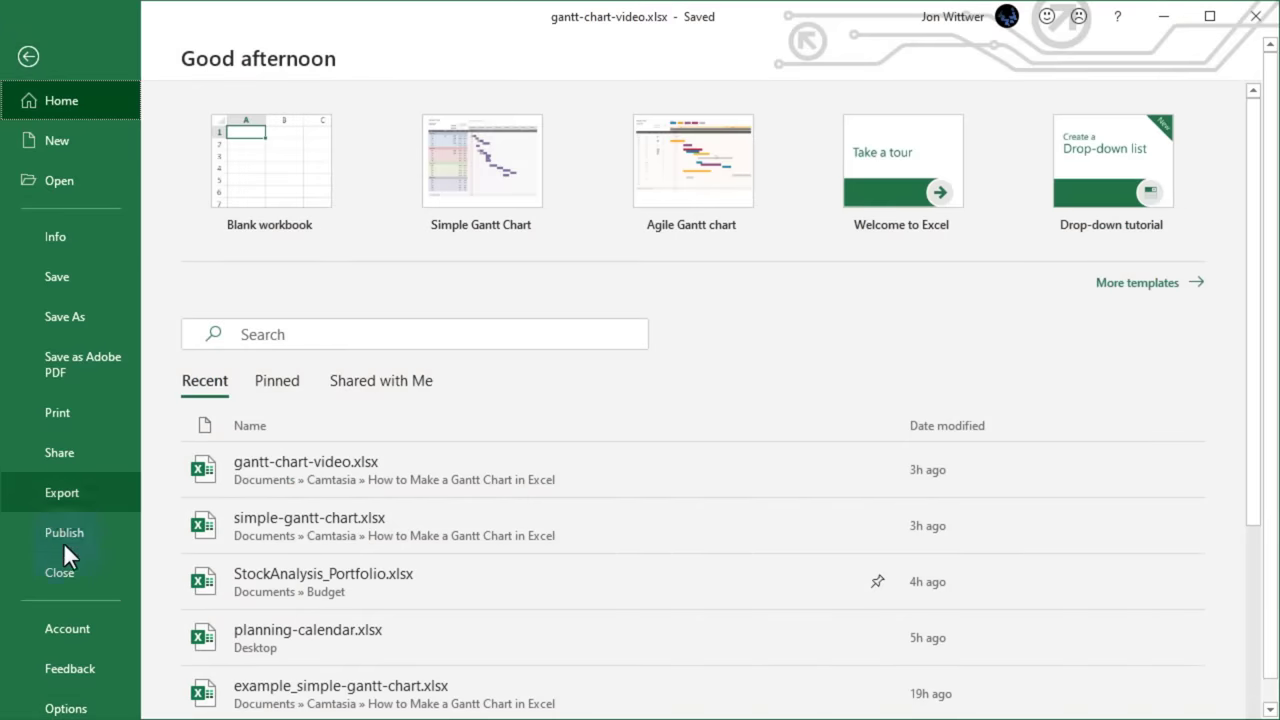
{"action": "left_click", "coordinate": [66, 708]}
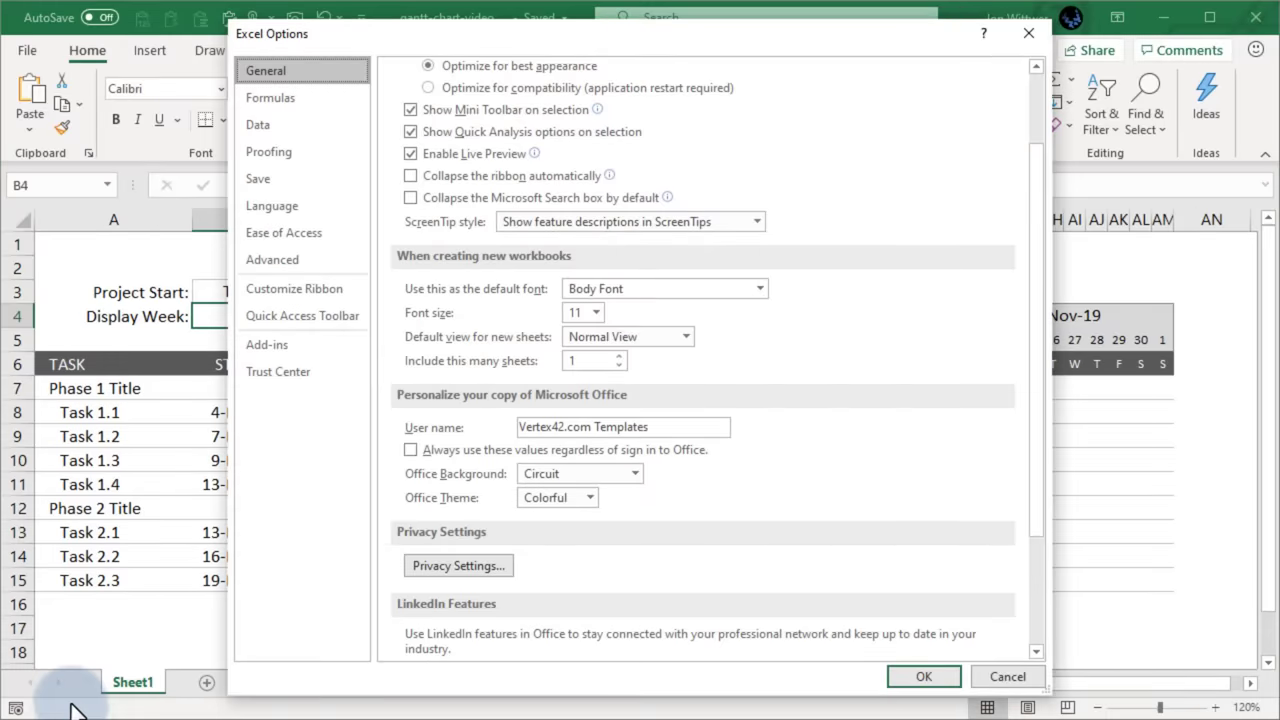
{"action": "left_click", "coordinate": [314, 287]}
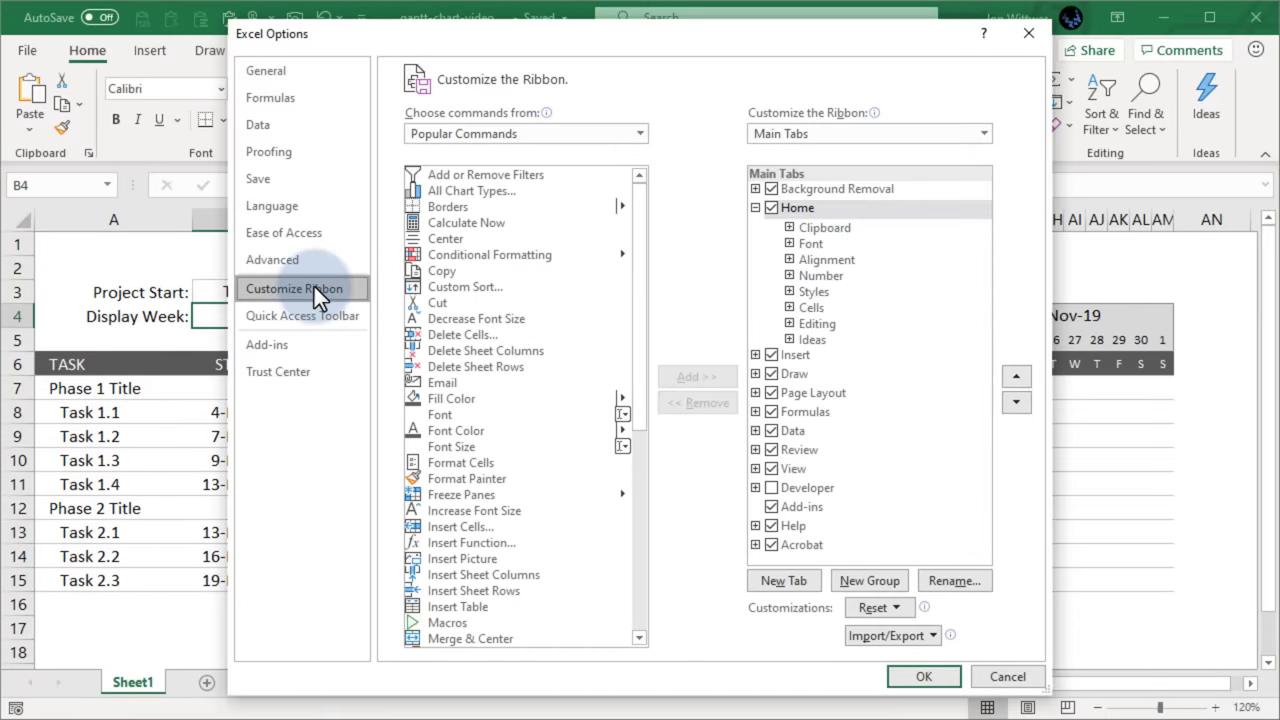
{"action": "left_click", "coordinate": [771, 487]}
{"action": "left_click", "coordinate": [910, 675]}
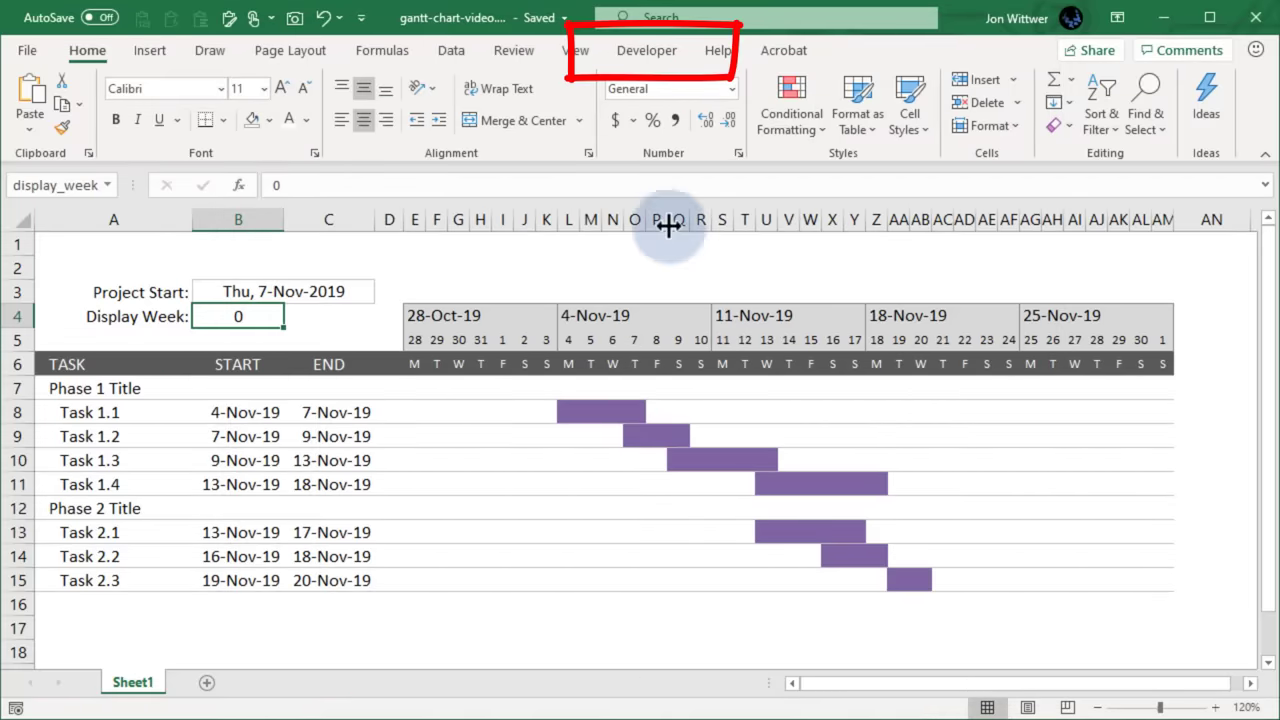
Draw a form-control scroll bar above the timeline dates
{"action": "left_click", "coordinate": [646, 52]}
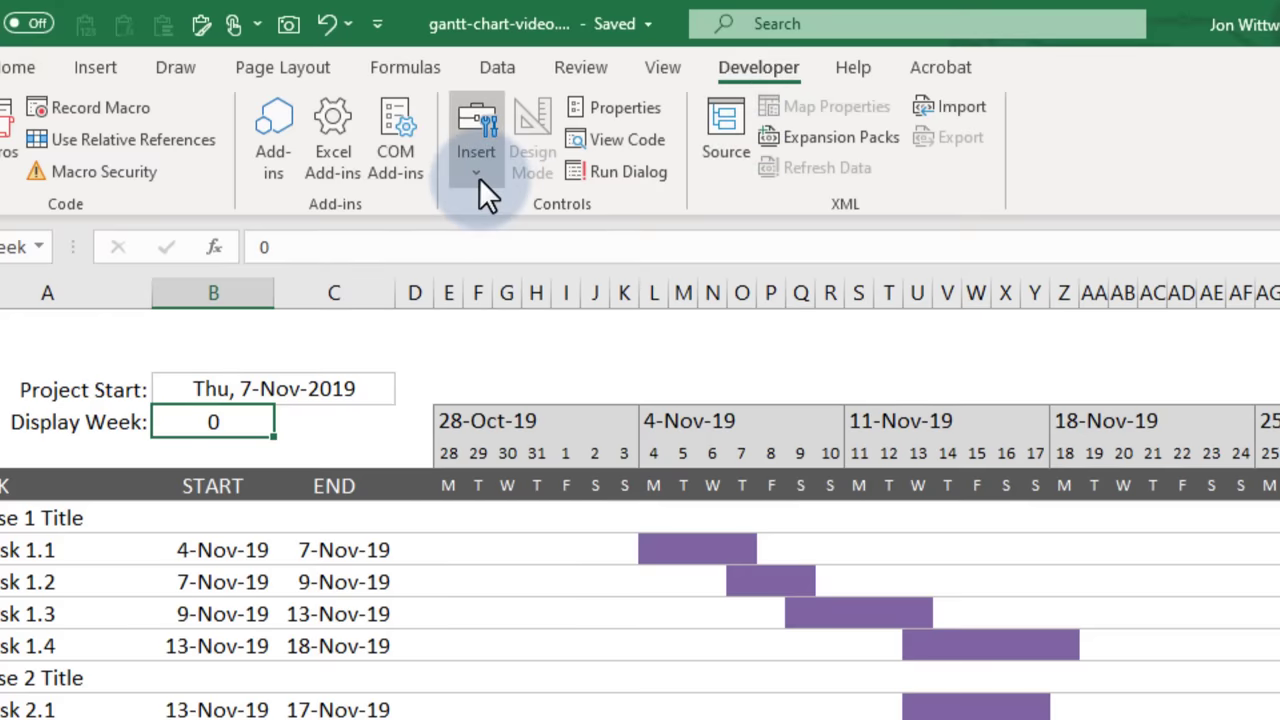
{"action": "left_click", "coordinate": [479, 177]}
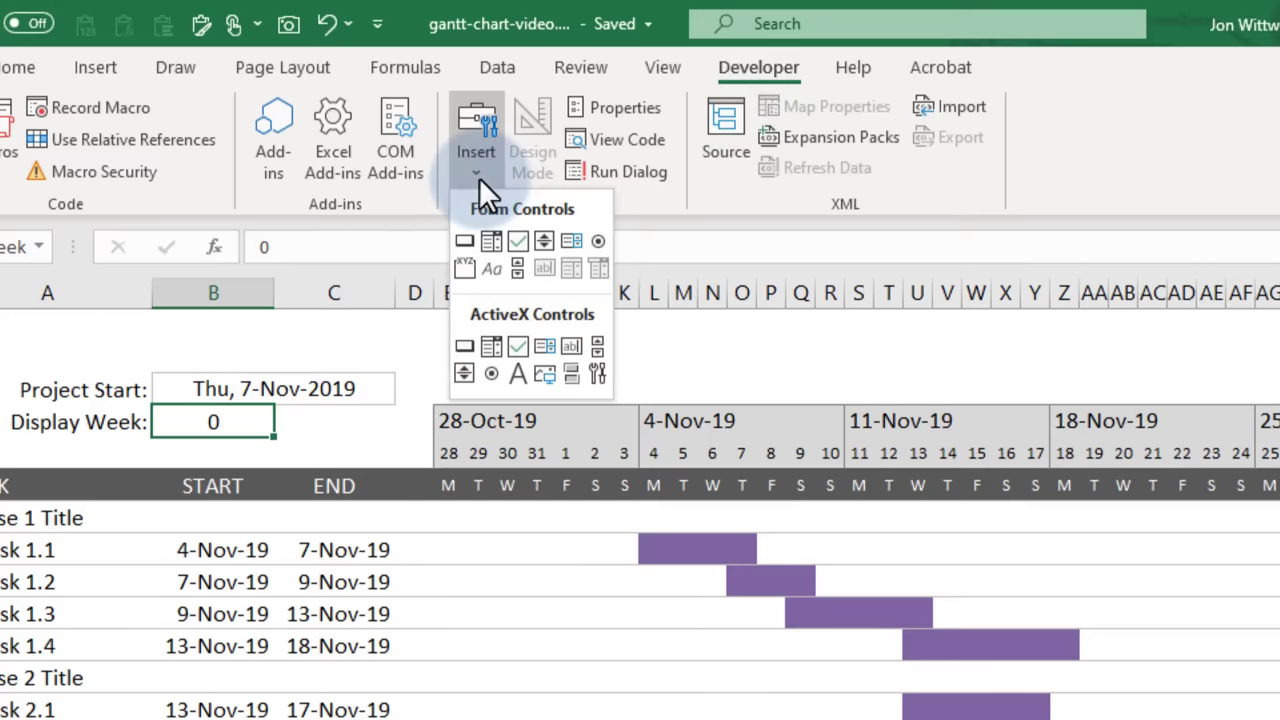
{"action": "left_click", "coordinate": [520, 273]}
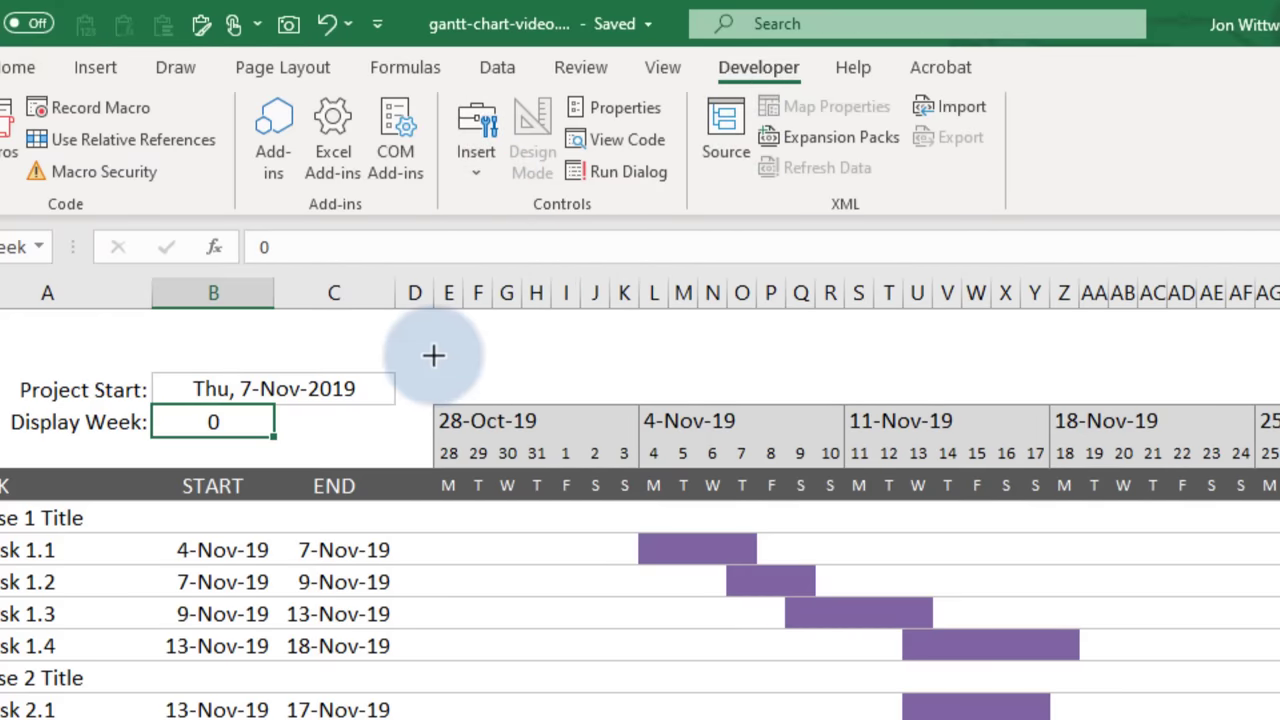
{"action": "left_click_drag", "start_coordinate": [433, 355], "coordinate": [1008, 402]}
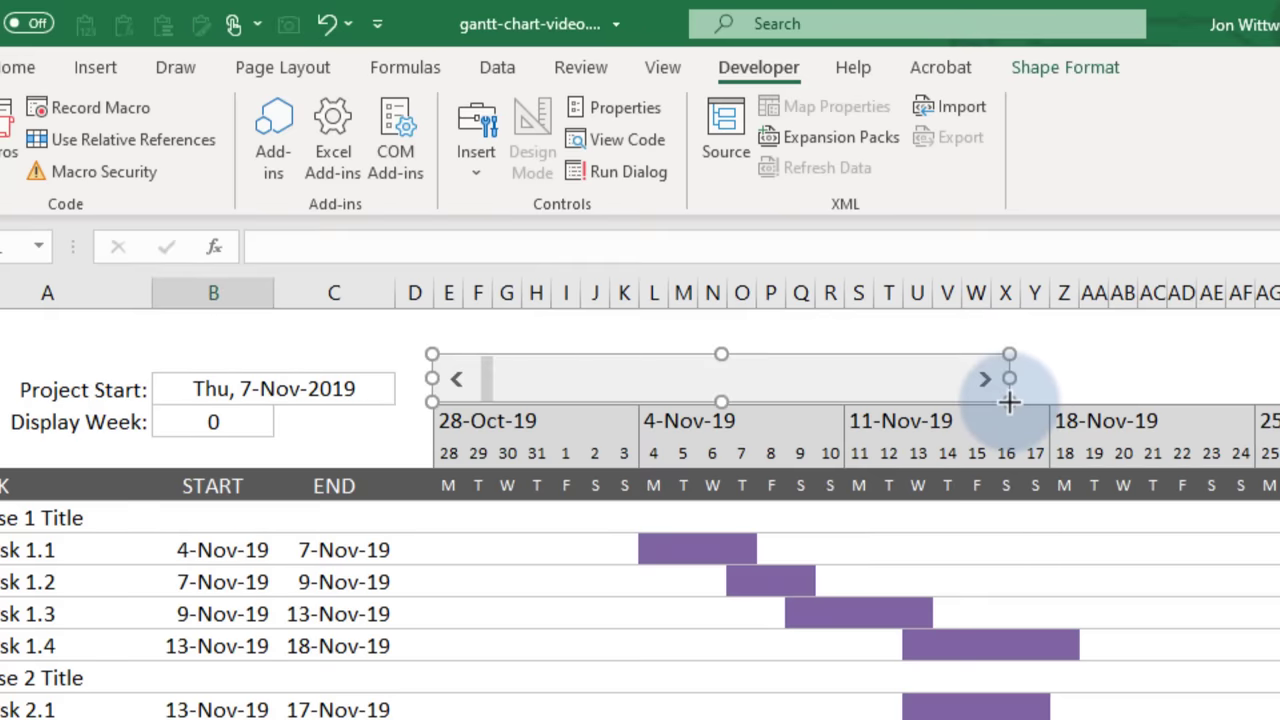
Link the scroll bar to the Display Week cell with a page change of 1
{"action": "right_click", "coordinate": [549, 384]}
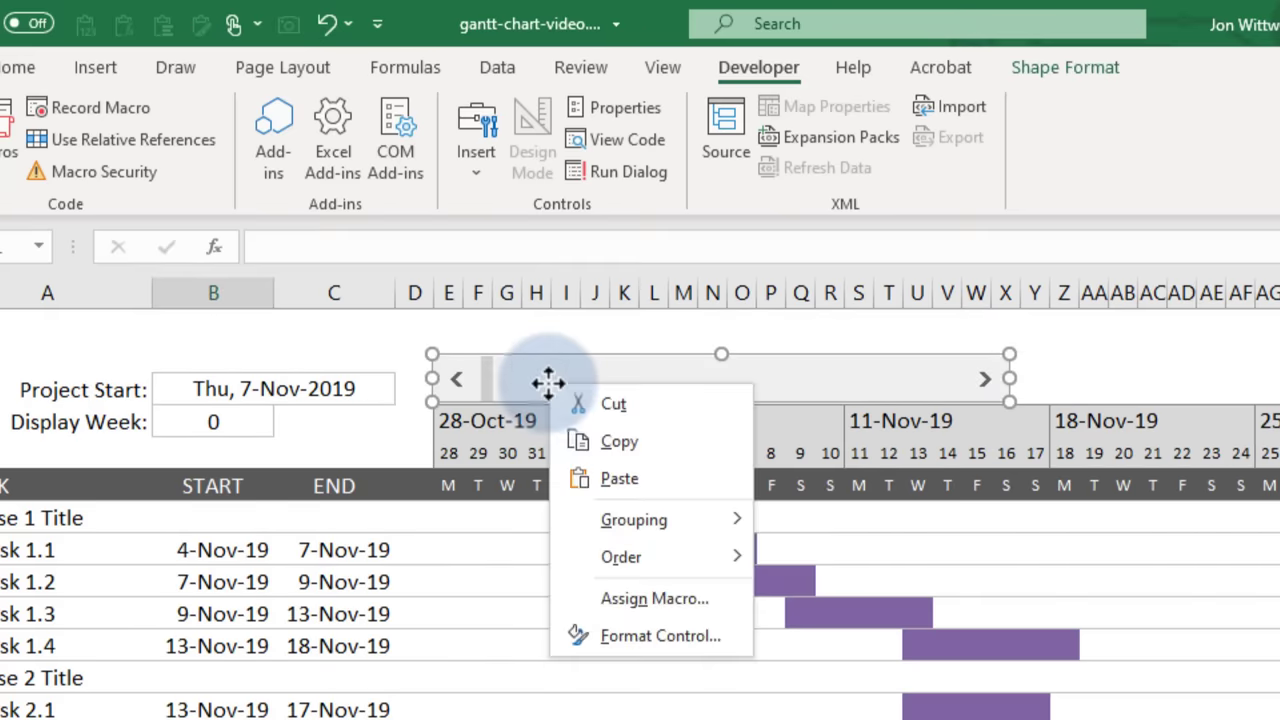
{"action": "left_click", "coordinate": [633, 630]}
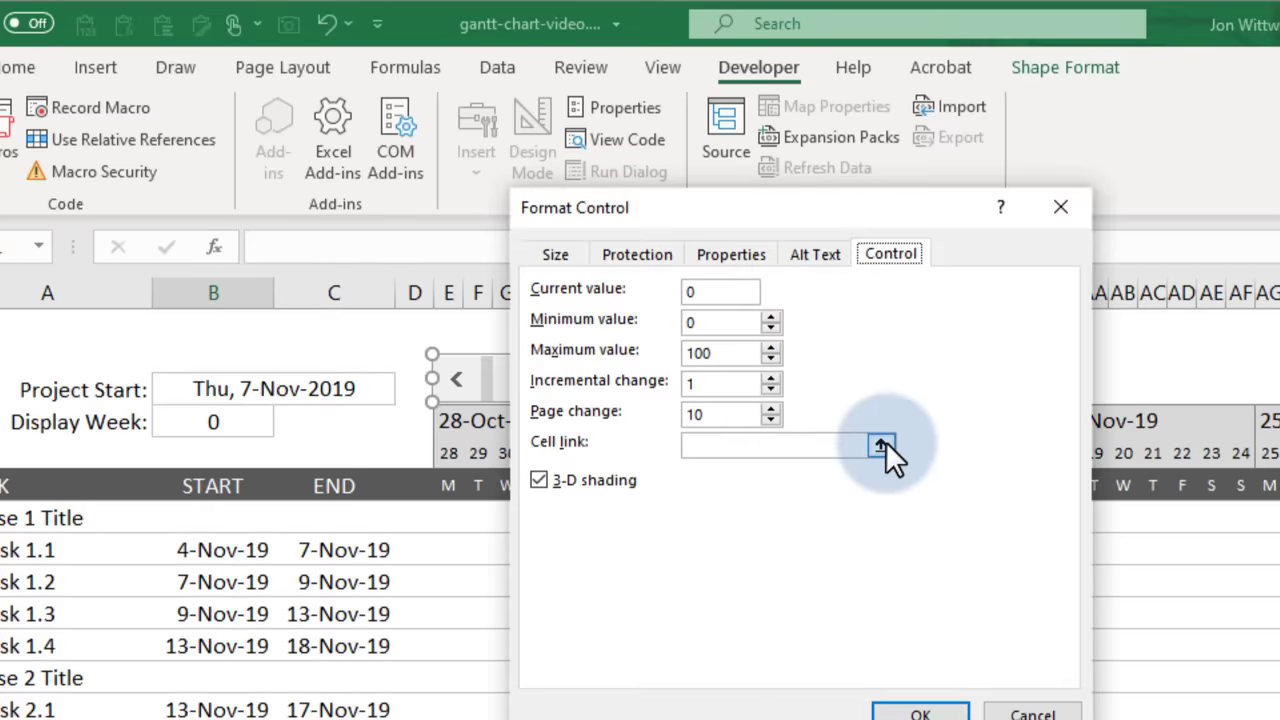
{"action": "left_click", "coordinate": [883, 445]}
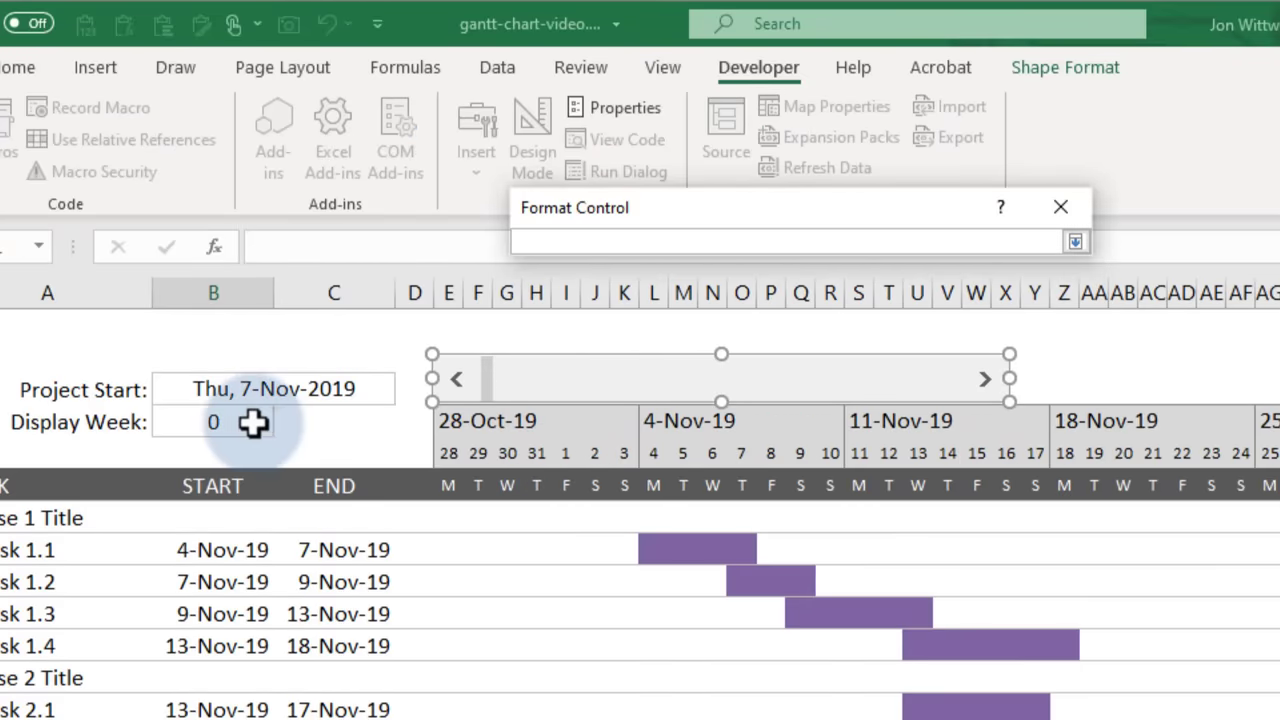
{"action": "key", "text": "Return"}
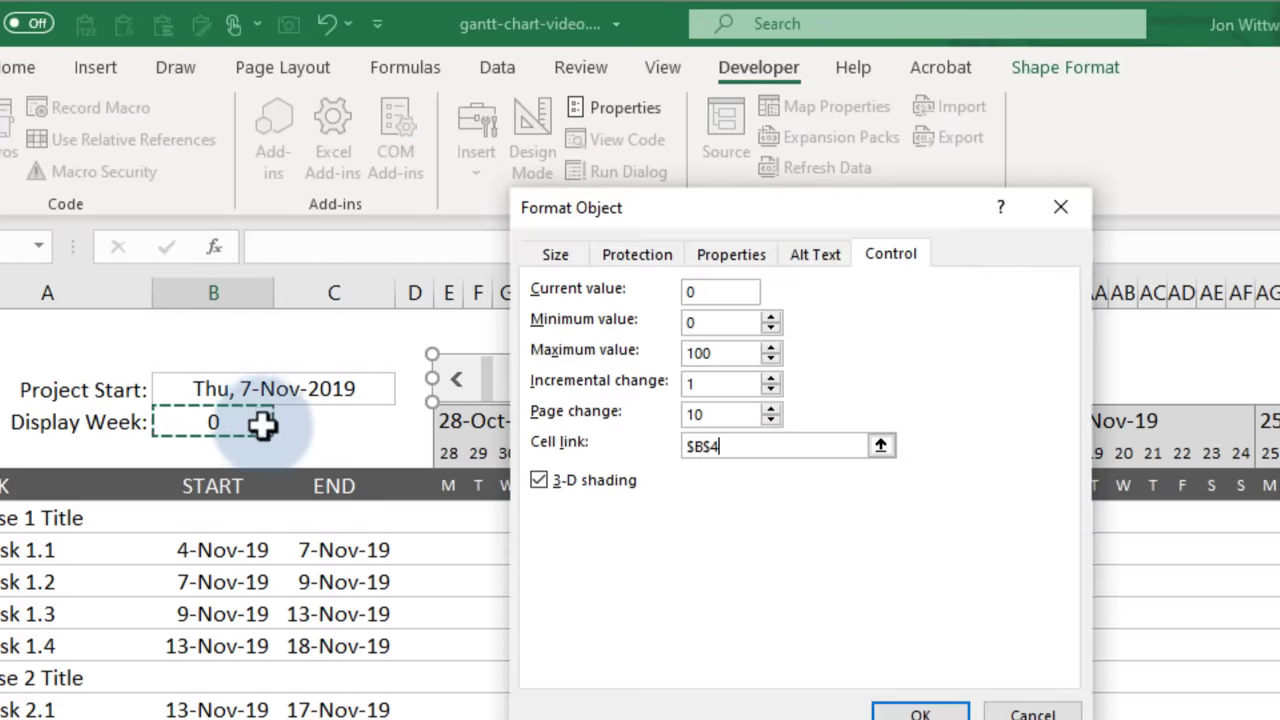
{"action": "left_click", "coordinate": [700, 415]}
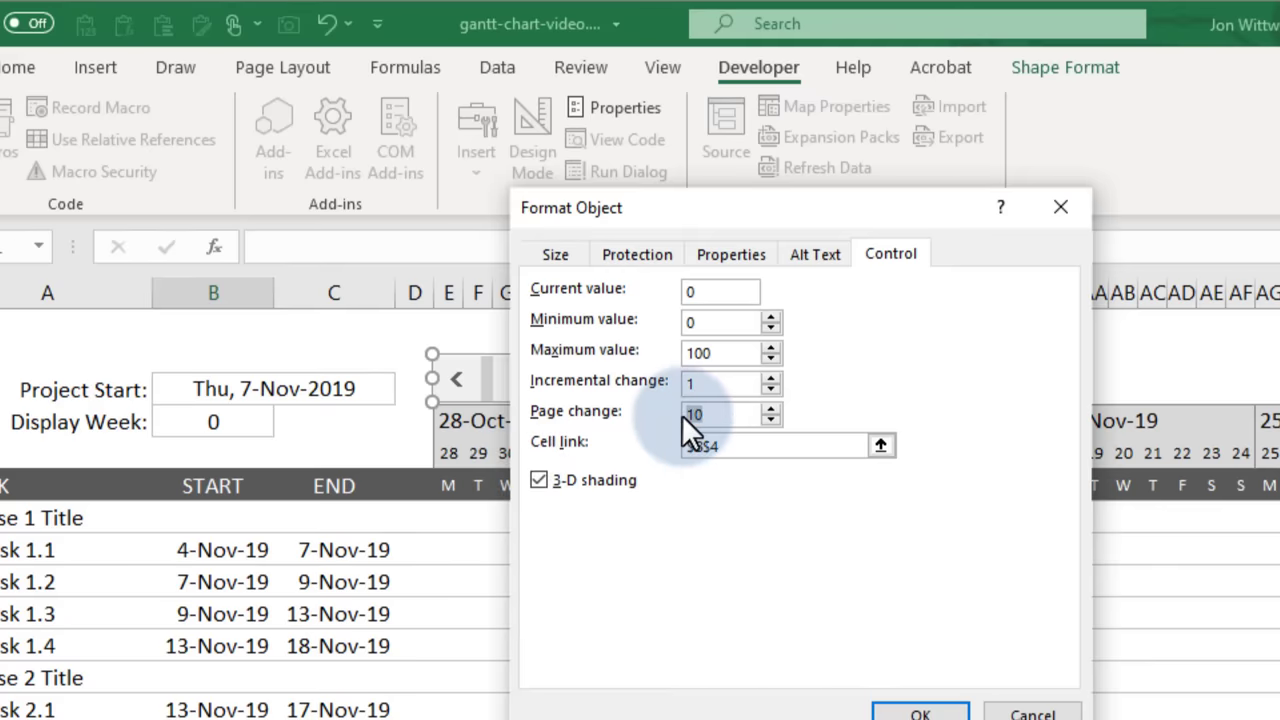
{"action": "type", "text": "1"}
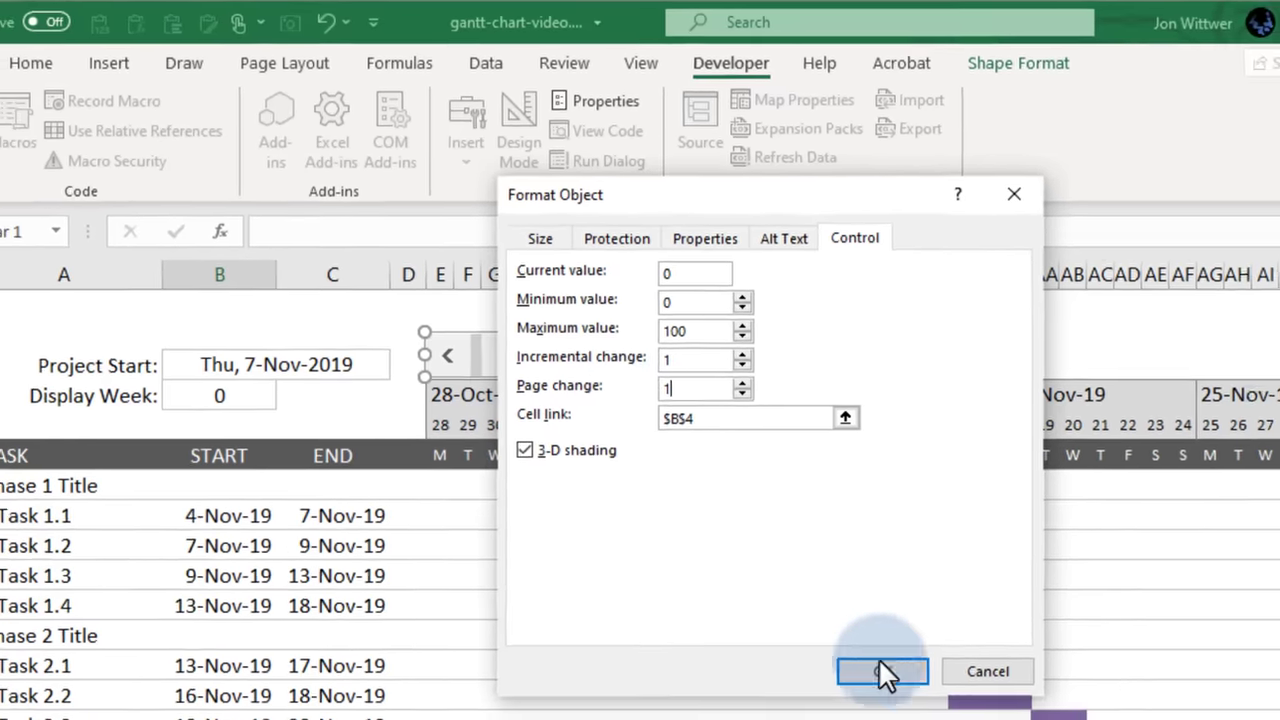
{"action": "left_click", "coordinate": [920, 712]}
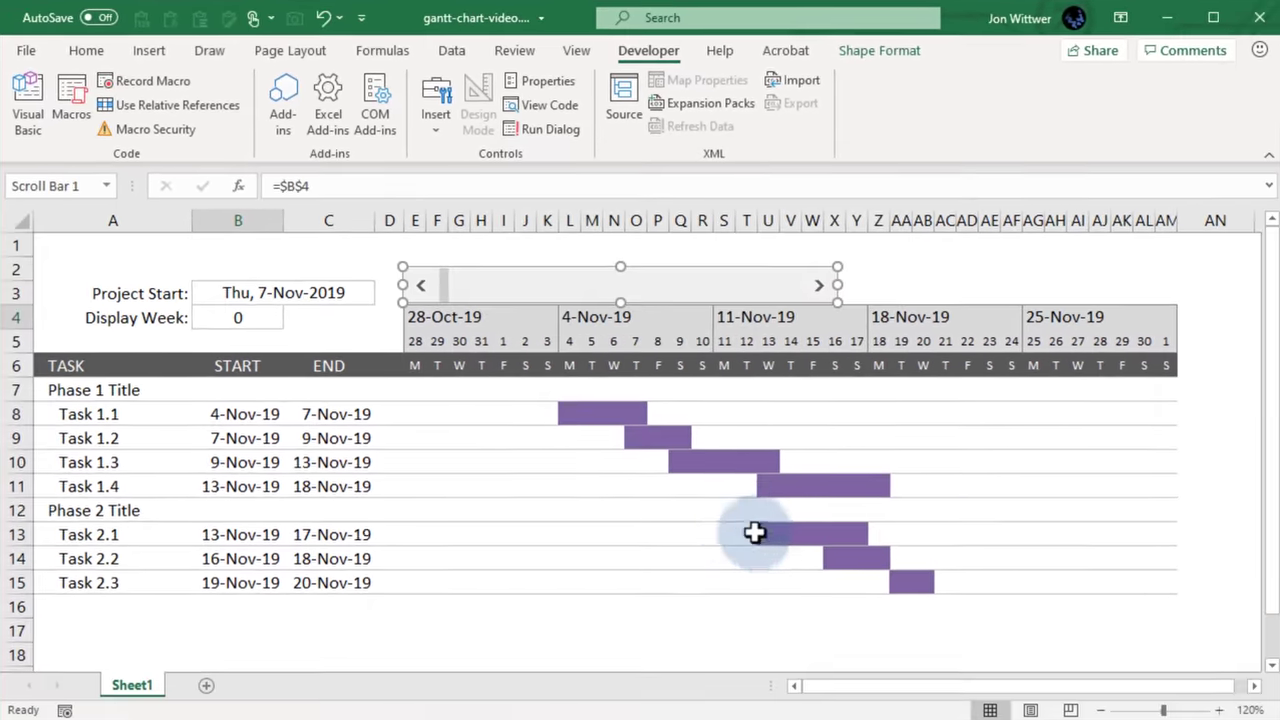
{"action": "left_click", "coordinate": [820, 308]}
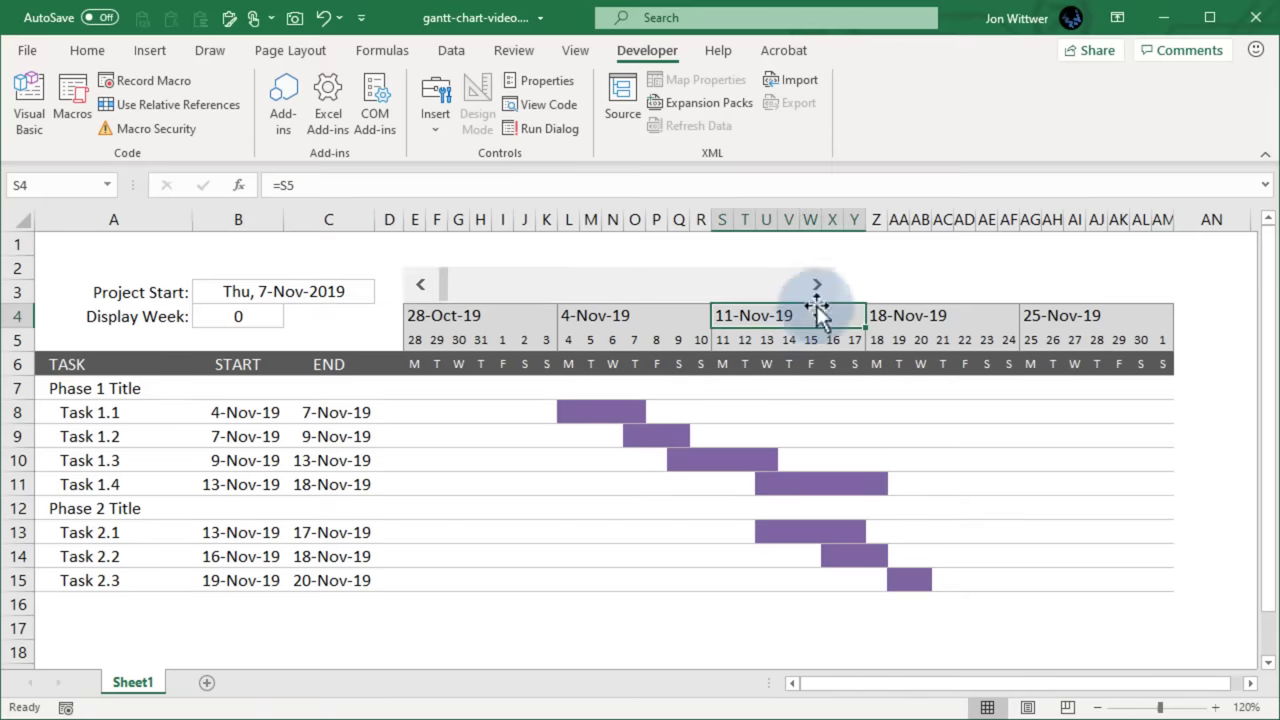
Step the scroll bar forward two weeks, then back to week 0
{"action": "left_click", "coordinate": [818, 293]}
{"action": "left_click", "coordinate": [818, 293]}
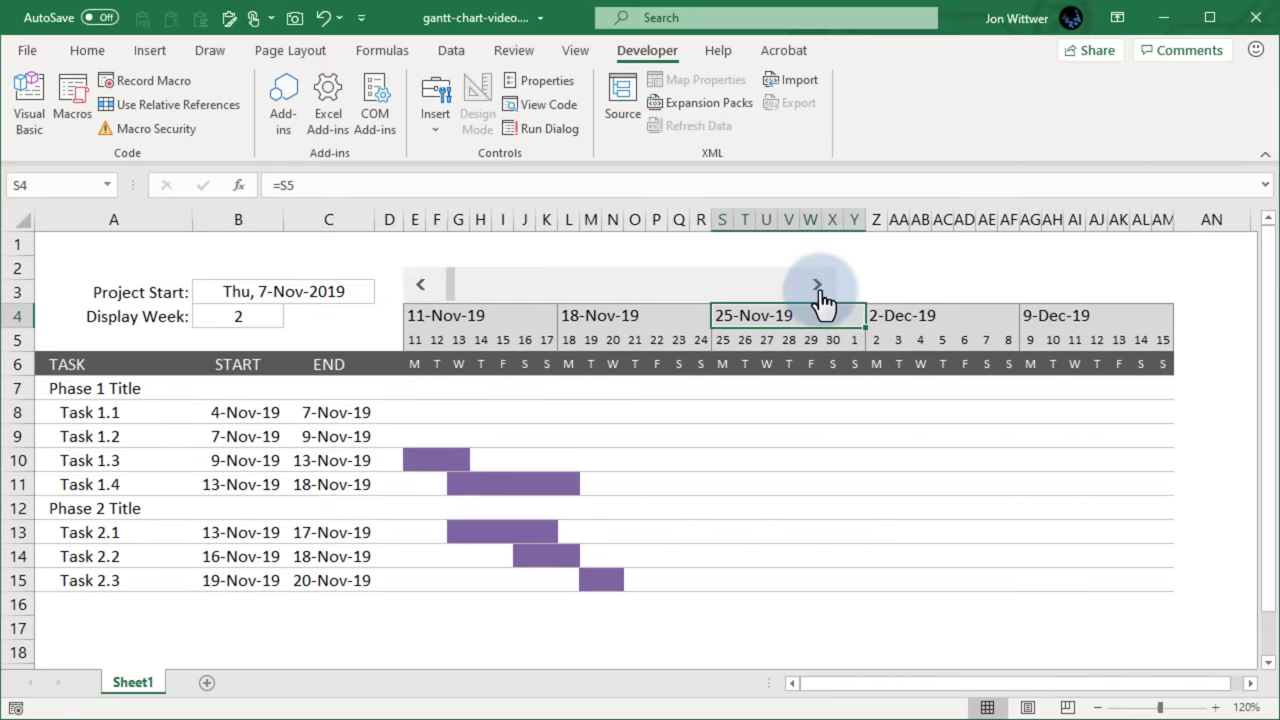
{"action": "left_click", "coordinate": [422, 287]}
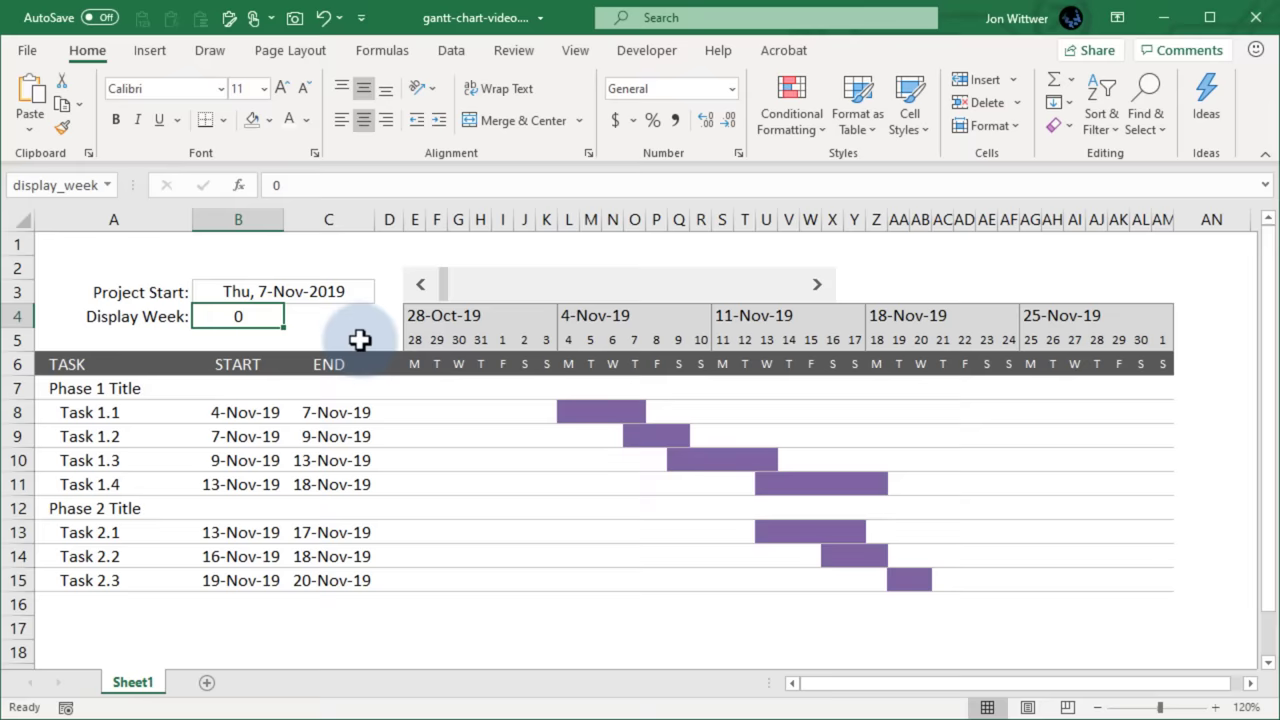
Create a formula rule =E$5=TODAY() across the Gantt date grid E5:AM15
{"action": "left_click_drag", "start_coordinate": [414, 340], "coordinate": [1163, 584]}
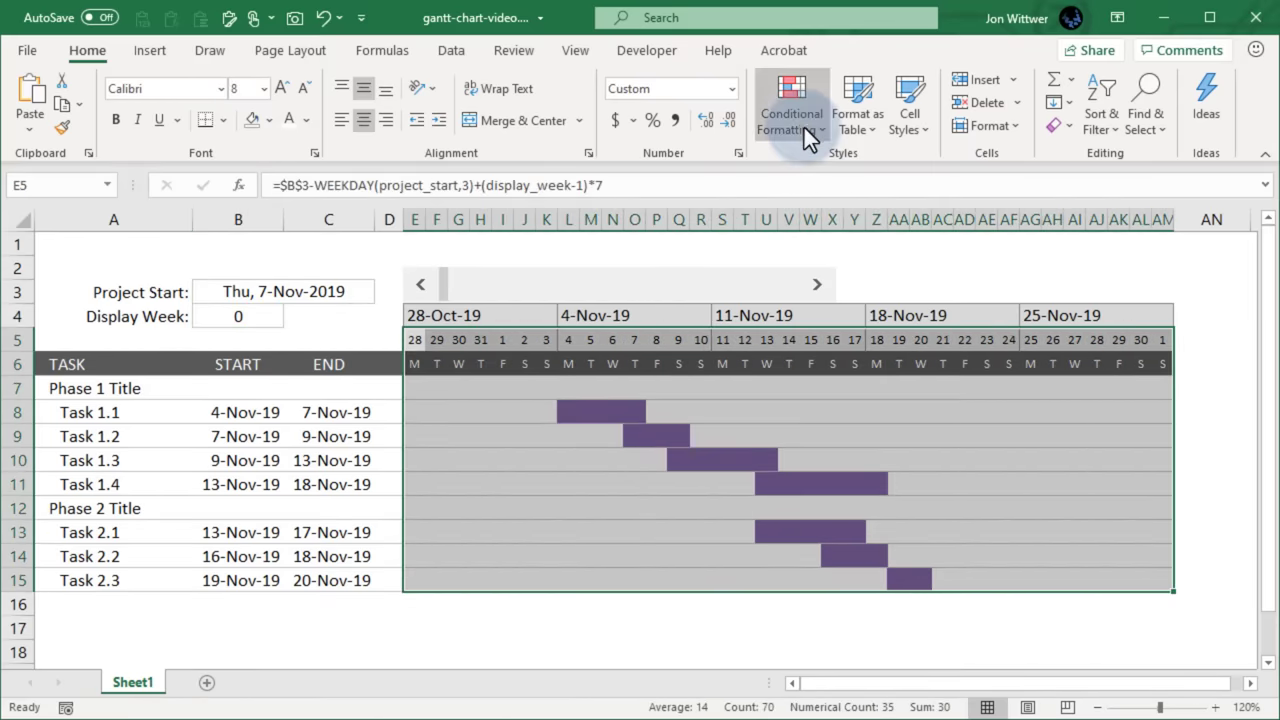
{"action": "left_click", "coordinate": [803, 126]}
{"action": "left_click", "coordinate": [828, 407]}
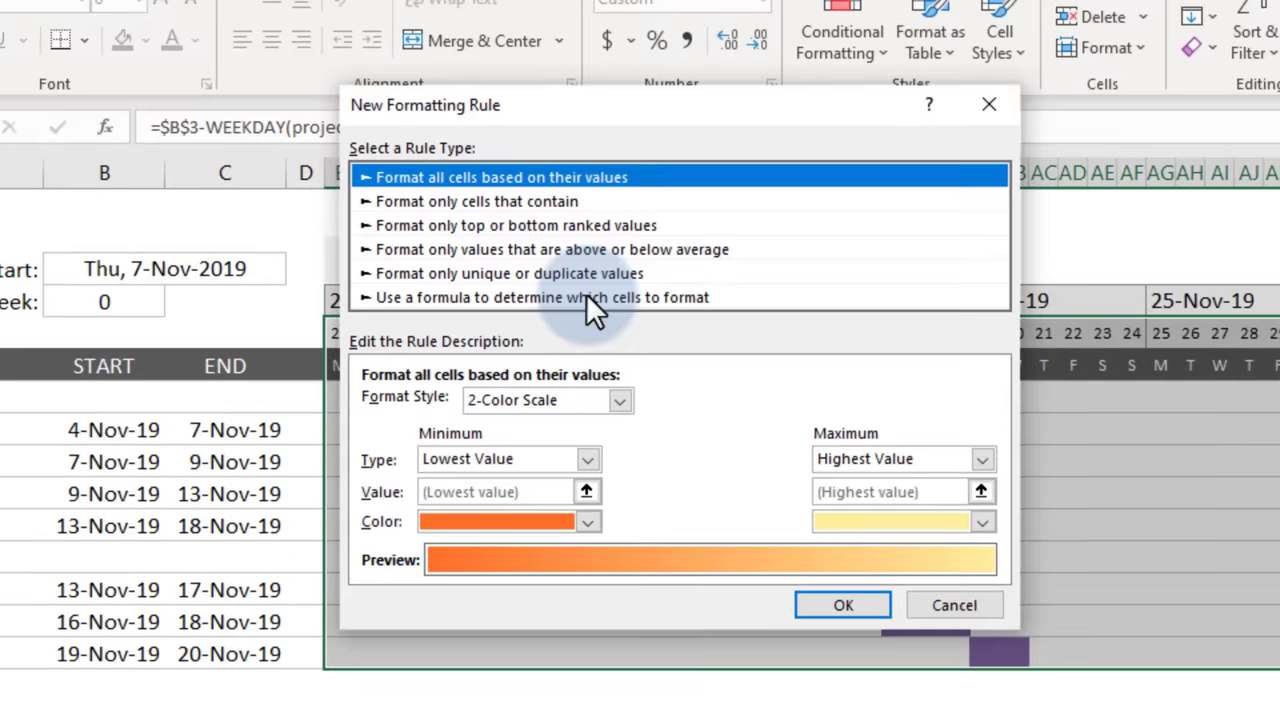
{"action": "left_click", "coordinate": [590, 297]}
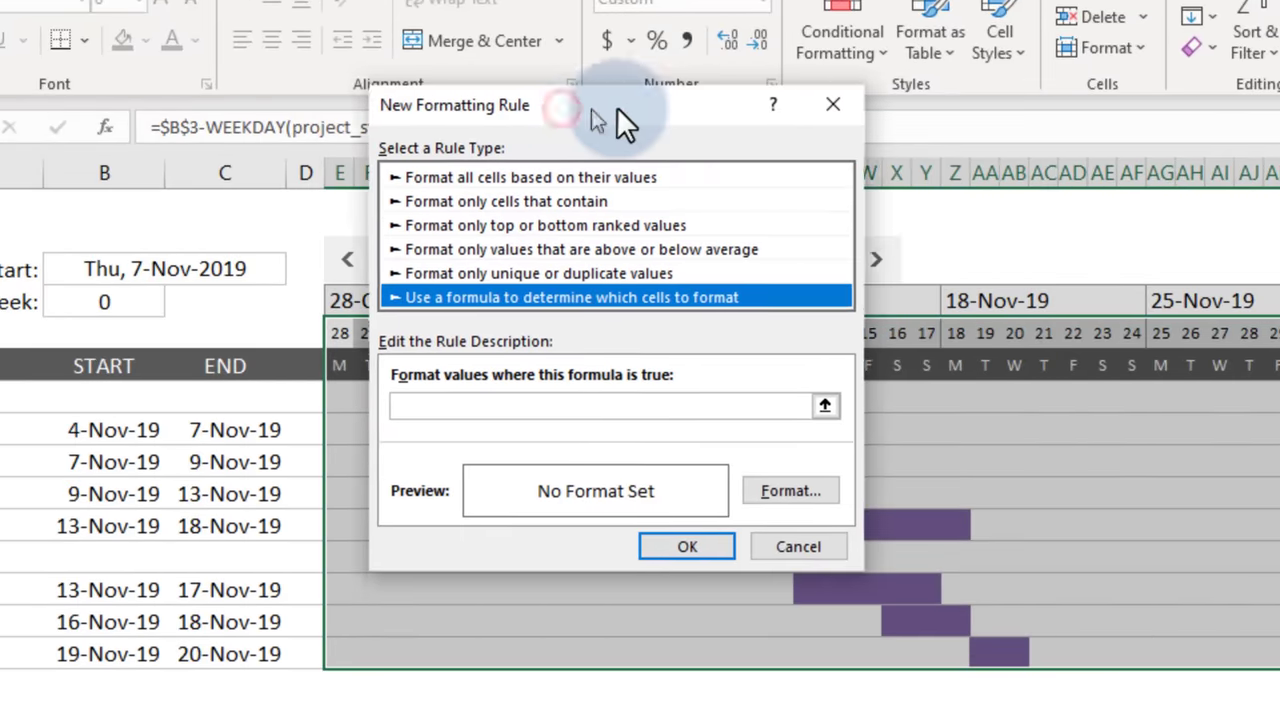
{"action": "left_click_drag", "start_coordinate": [565, 105], "coordinate": [650, 112]}
{"action": "left_click", "coordinate": [608, 414]}
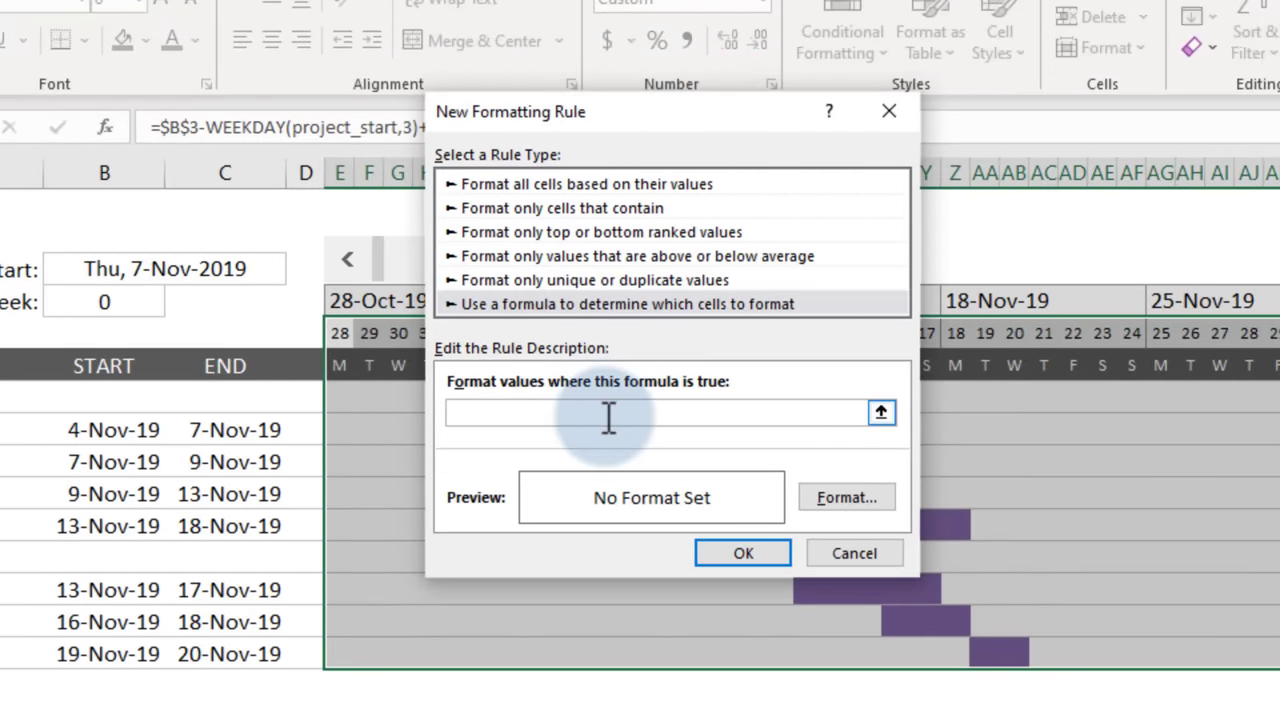
{"action": "type", "text": "="}
{"action": "left_click", "coordinate": [339, 333]}
{"action": "key", "text": "F4"}
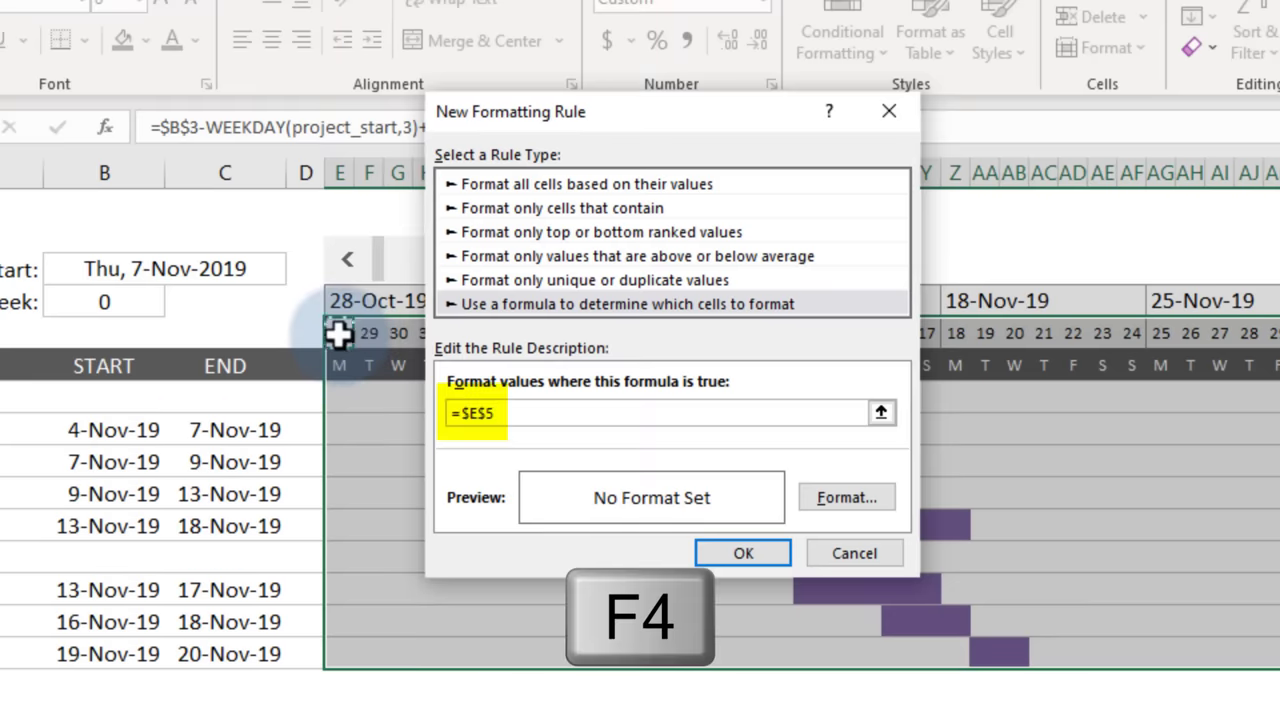
{"action": "type", "text": "=TODAY("}
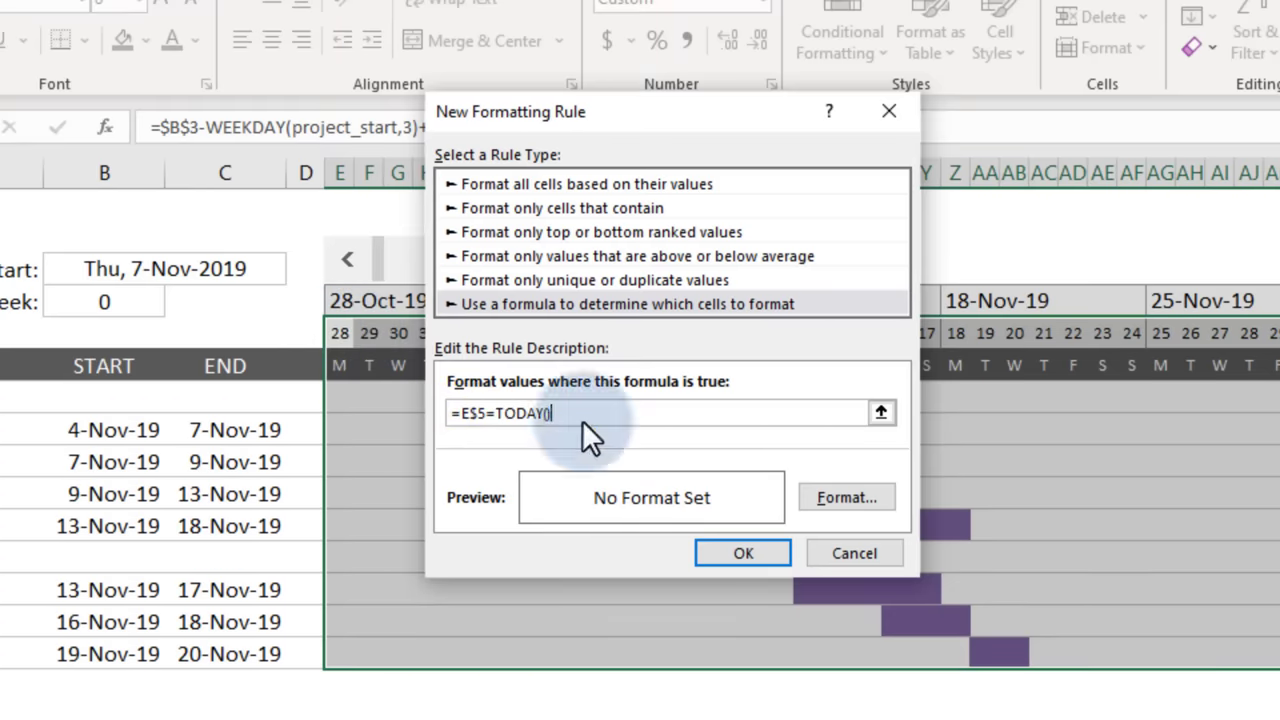
Format the rule with red left and right borders and apply it
{"action": "left_click", "coordinate": [840, 499]}
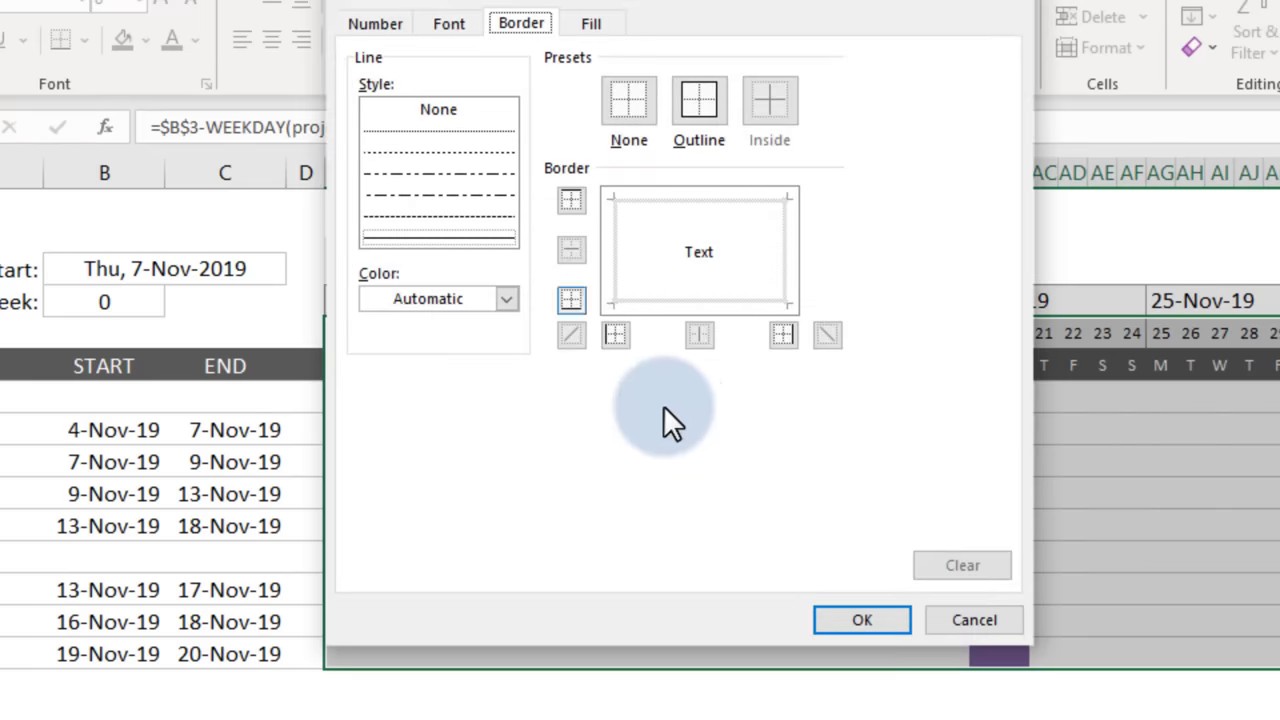
{"action": "left_click", "coordinate": [504, 300]}
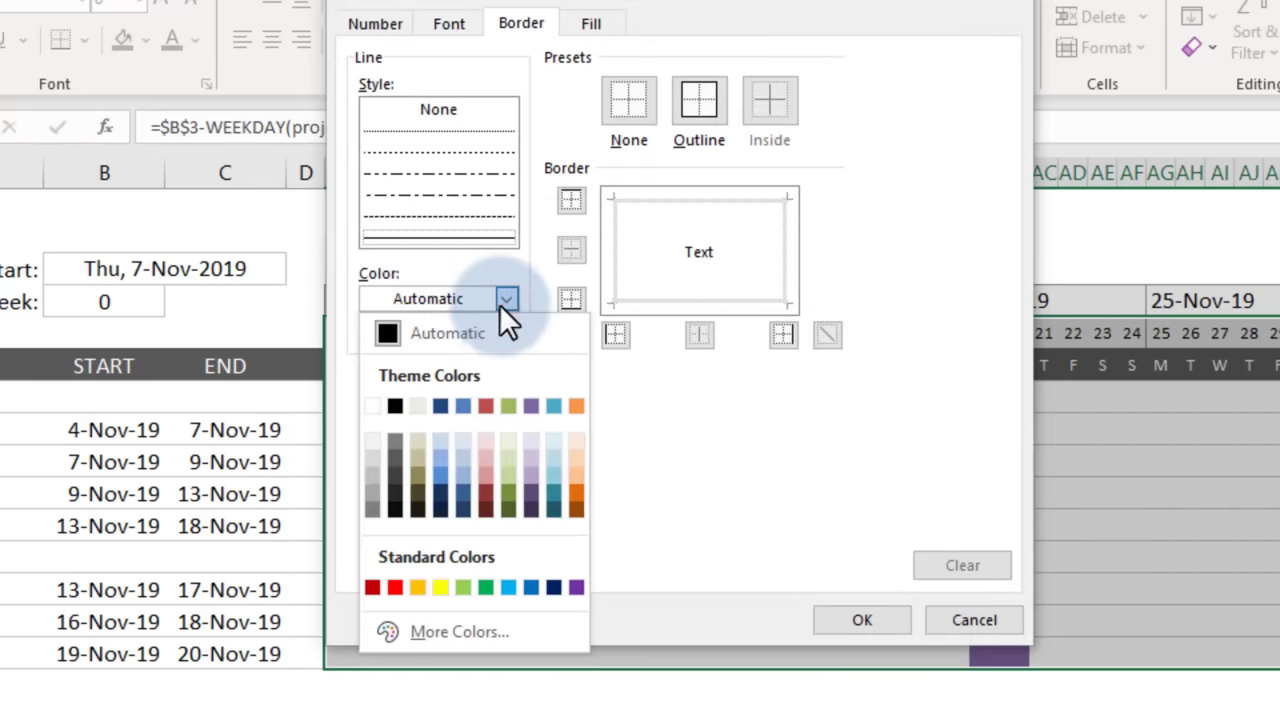
{"action": "left_click", "coordinate": [395, 587]}
{"action": "left_click", "coordinate": [618, 252]}
{"action": "left_click", "coordinate": [788, 245]}
{"action": "left_click", "coordinate": [845, 571]}
{"action": "left_click", "coordinate": [718, 505]}
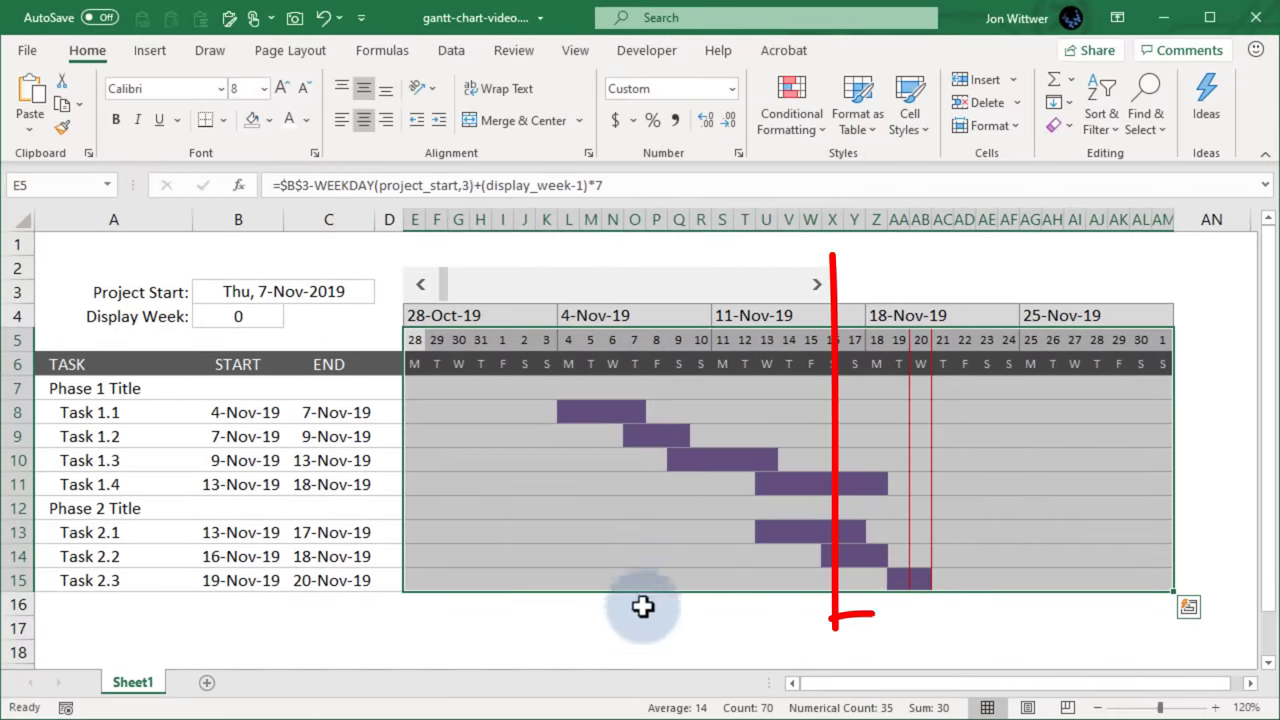
{"action": "left_click", "coordinate": [620, 628]}
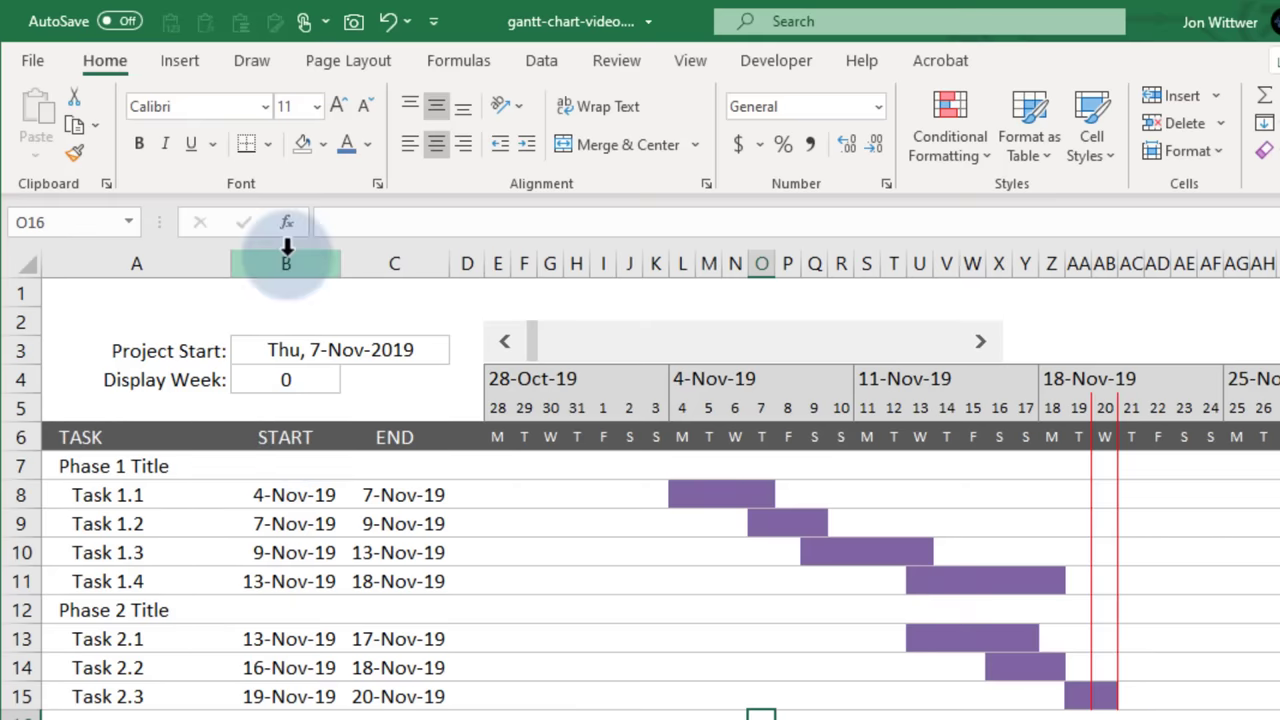
Insert two blank columns before START, formatted the same as the right
{"action": "left_click_drag", "start_coordinate": [286, 263], "coordinate": [368, 263]}
{"action": "key", "text": "ctrl+shift+equal"}
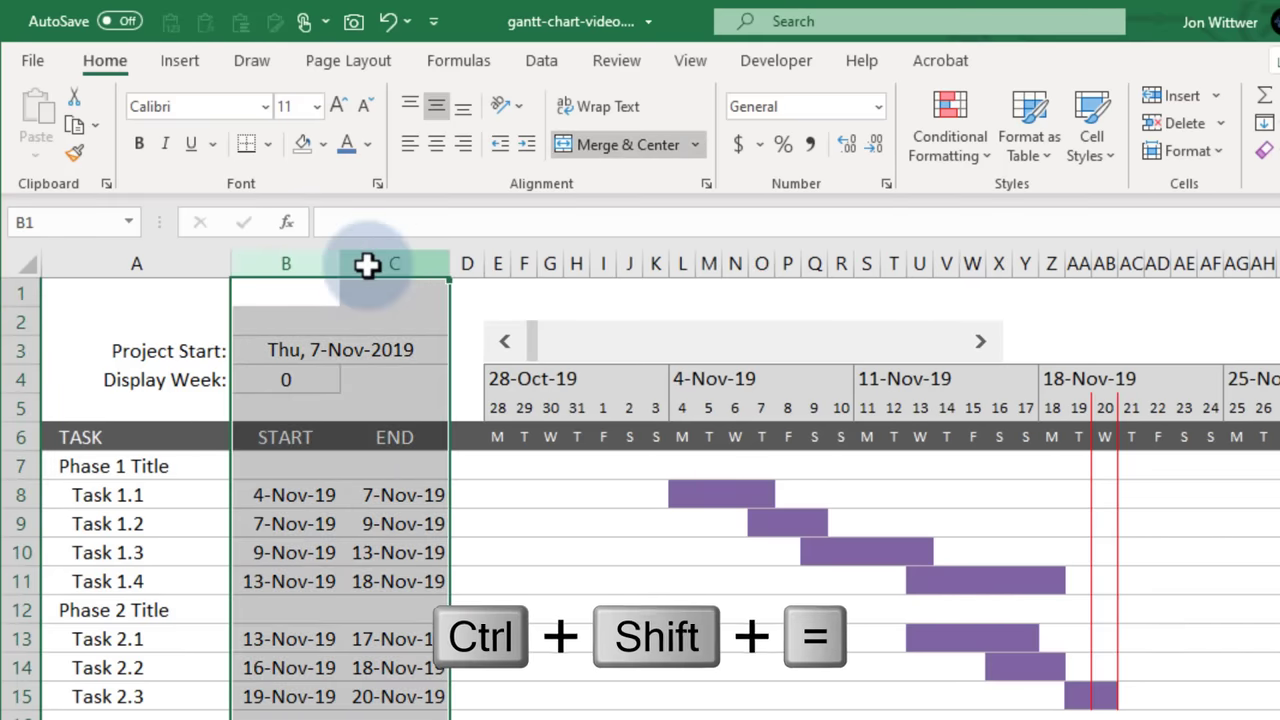
{"action": "key", "text": "ctrl+shift+equal"}
{"action": "left_click", "coordinate": [626, 295]}
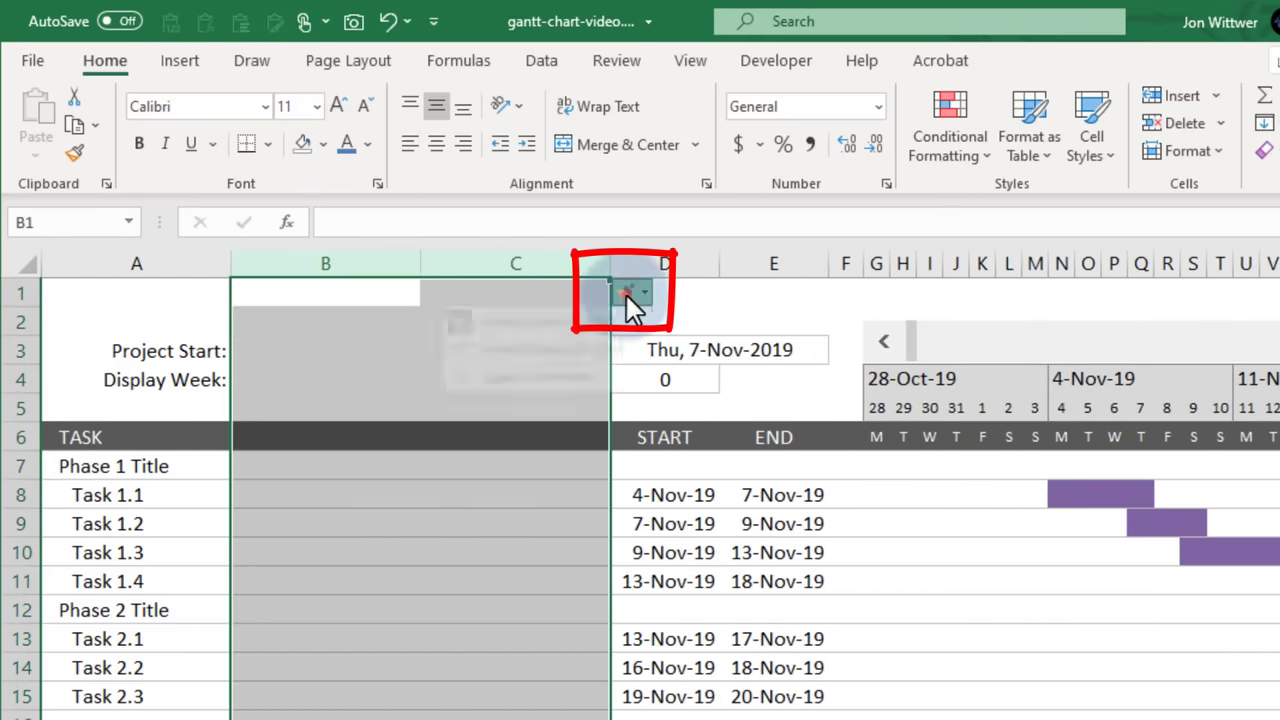
{"action": "left_click", "coordinate": [585, 355]}
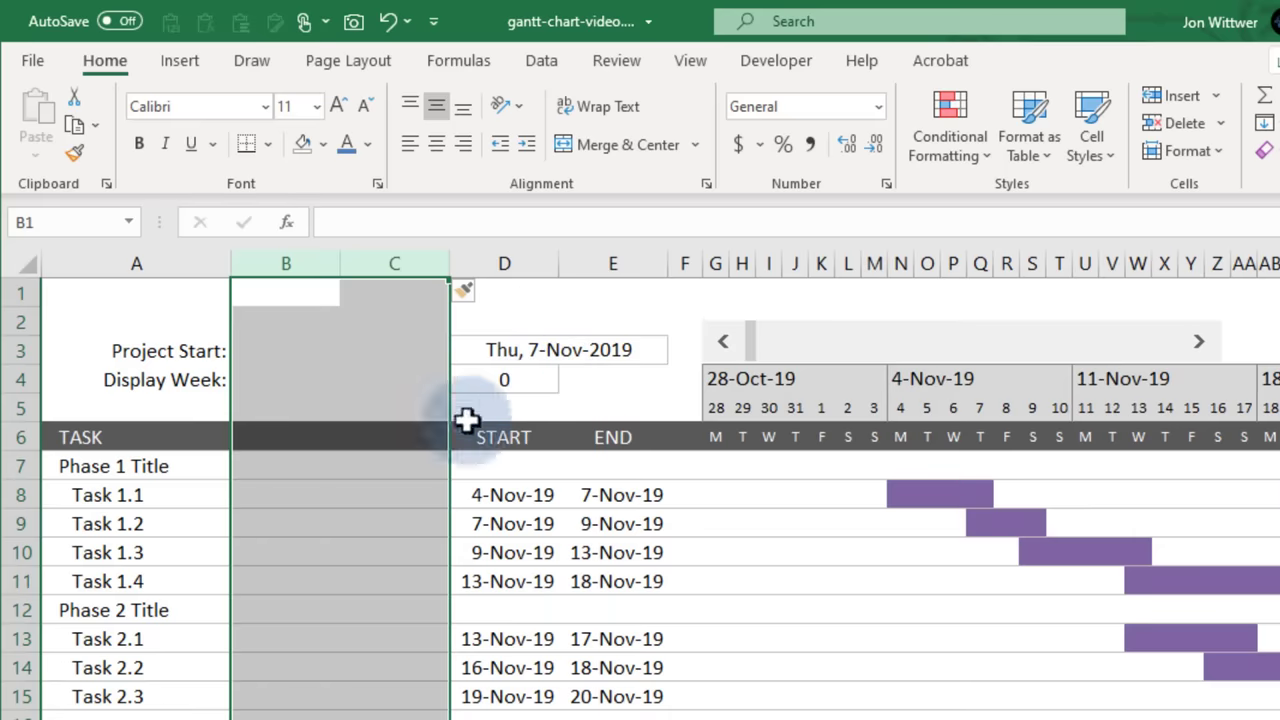
Reset the new columns' cells to General format, testing and clearing a value in B9
{"action": "left_click", "coordinate": [281, 523]}
{"action": "type", "text": "5"}
{"action": "key", "text": "Return"}
{"action": "mouse_move", "coordinate": [291, 445]}
{"action": "left_mouse_down"}
{"action": "mouse_move", "coordinate": [394, 617]}
{"action": "mouse_move", "coordinate": [413, 692]}
{"action": "left_mouse_up"}
{"action": "key", "text": "ctrl+shift+grave"}
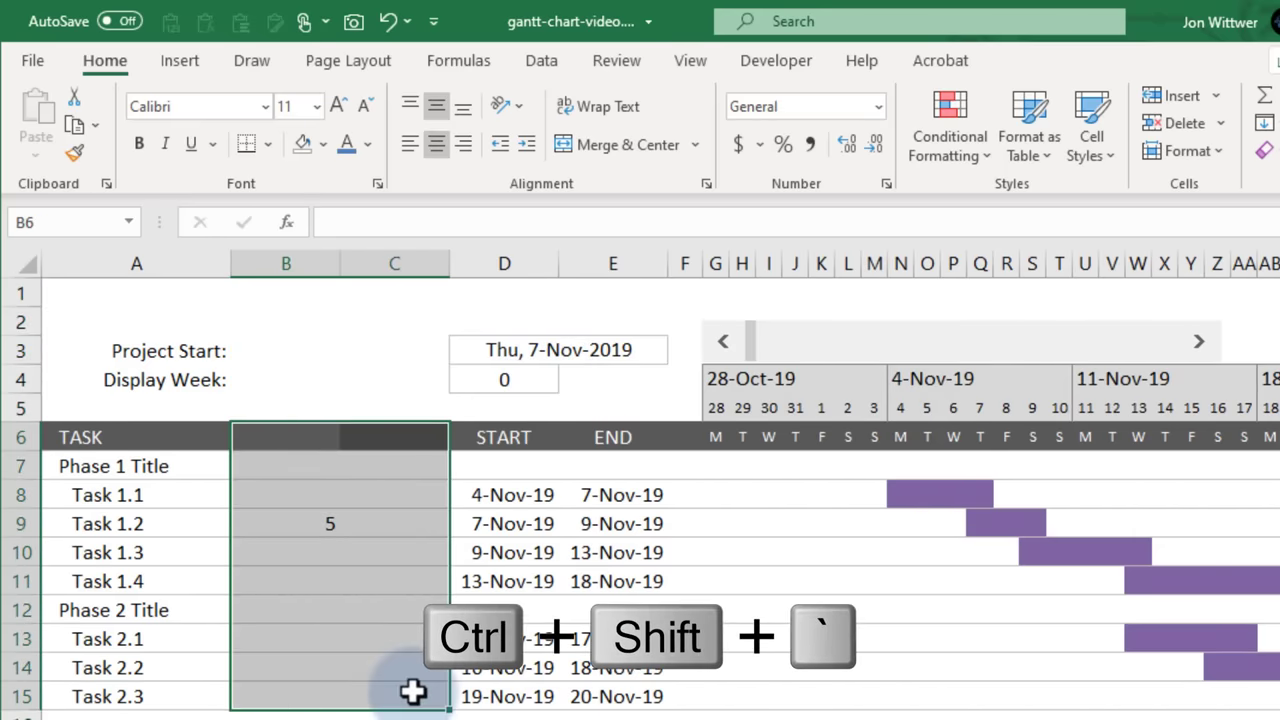
{"action": "left_click", "coordinate": [329, 523]}
{"action": "key", "text": "Delete"}
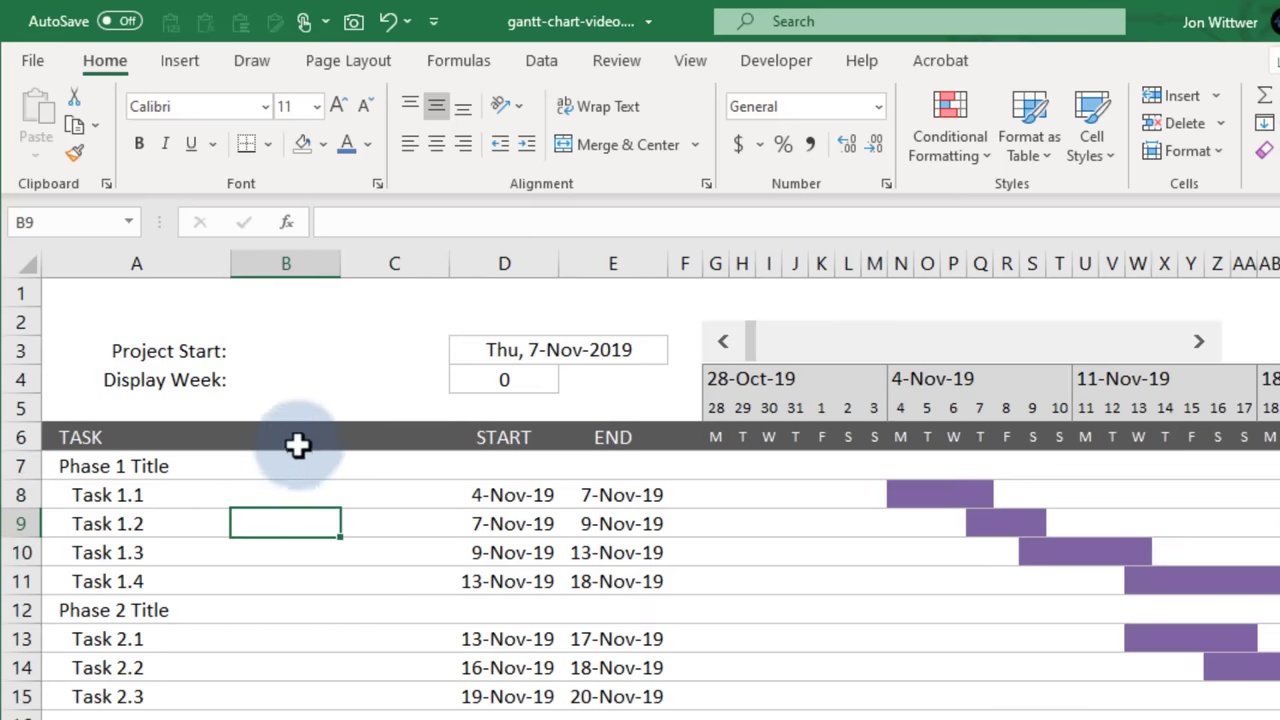
Head B6 'ASSIGNED TO' with wrapped text and shrink the header row font
{"action": "left_click", "coordinate": [297, 444]}
{"action": "type", "text": "ASSIGNED TO"}
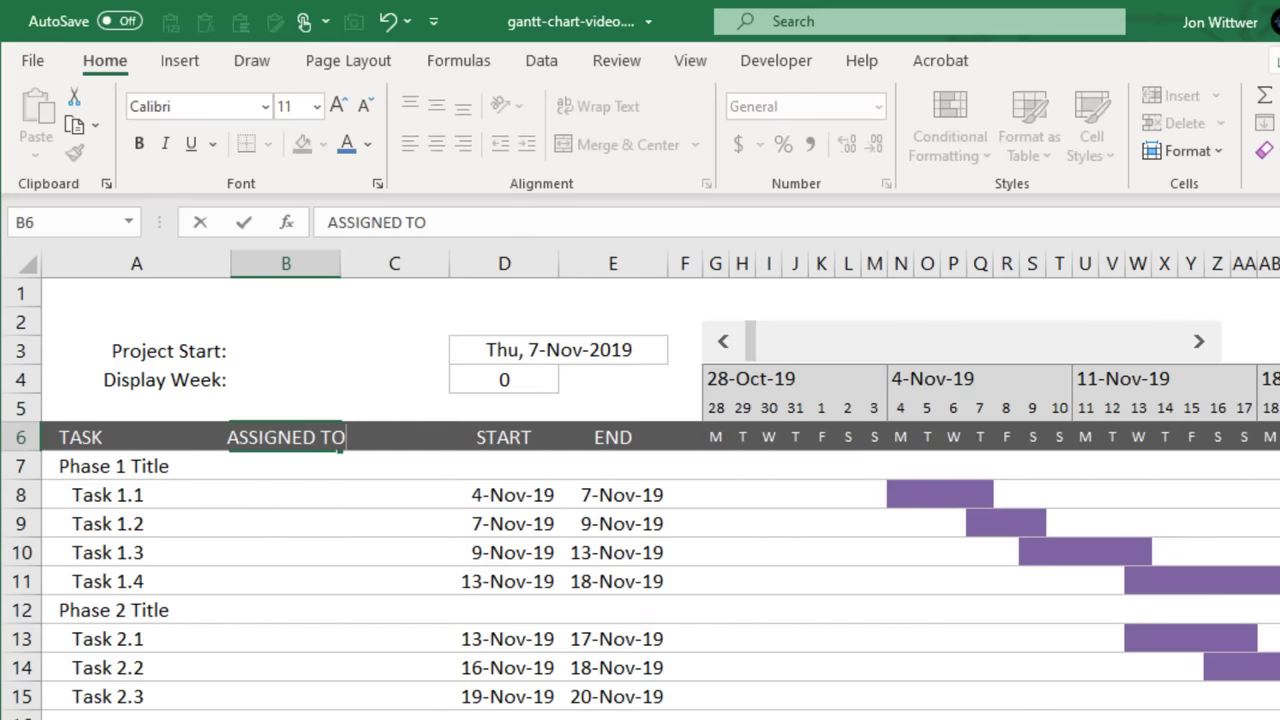
{"action": "key", "text": "ctrl+Return"}
{"action": "left_click", "coordinate": [584, 106]}
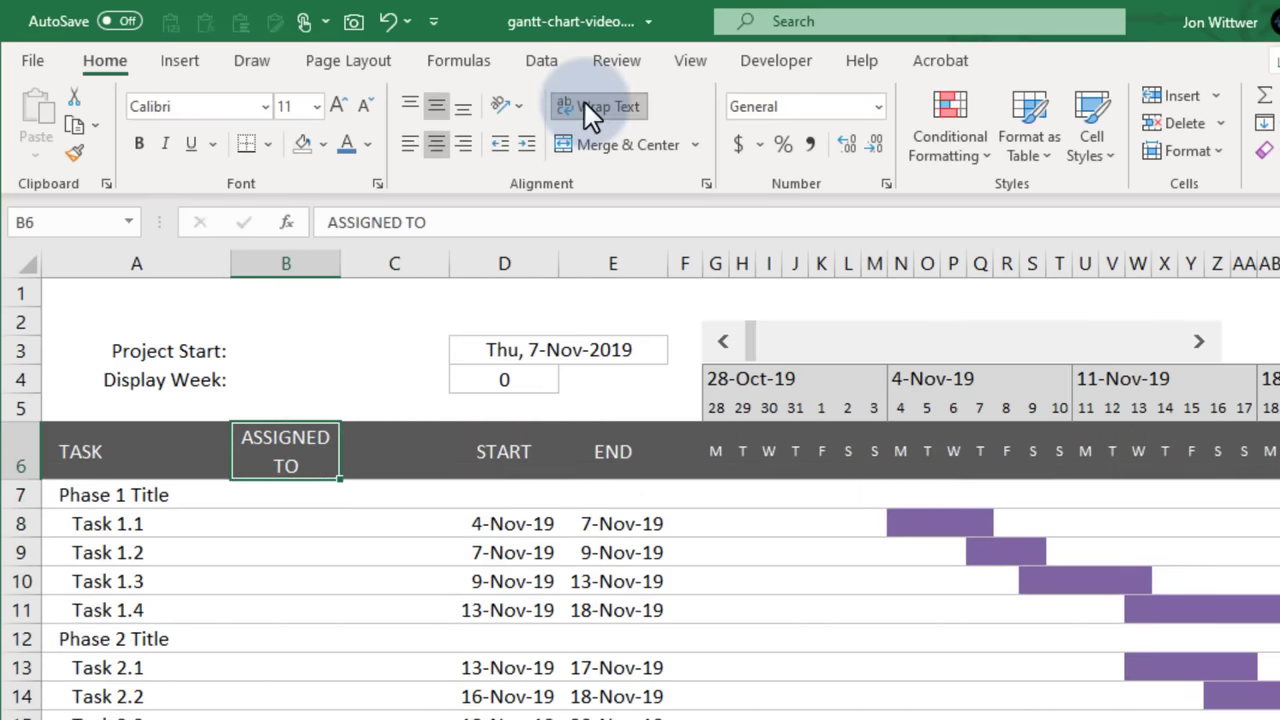
{"action": "left_click_drag", "start_coordinate": [80, 446], "coordinate": [612, 451]}
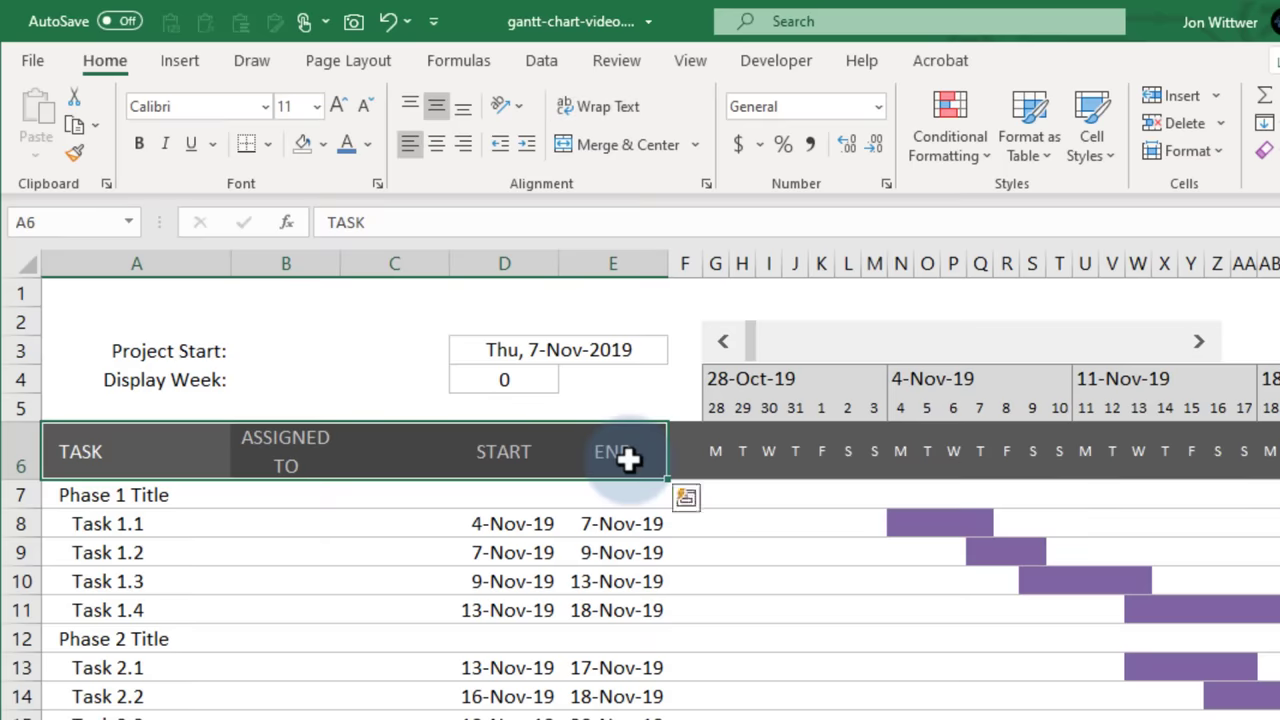
{"action": "left_click", "coordinate": [365, 106]}
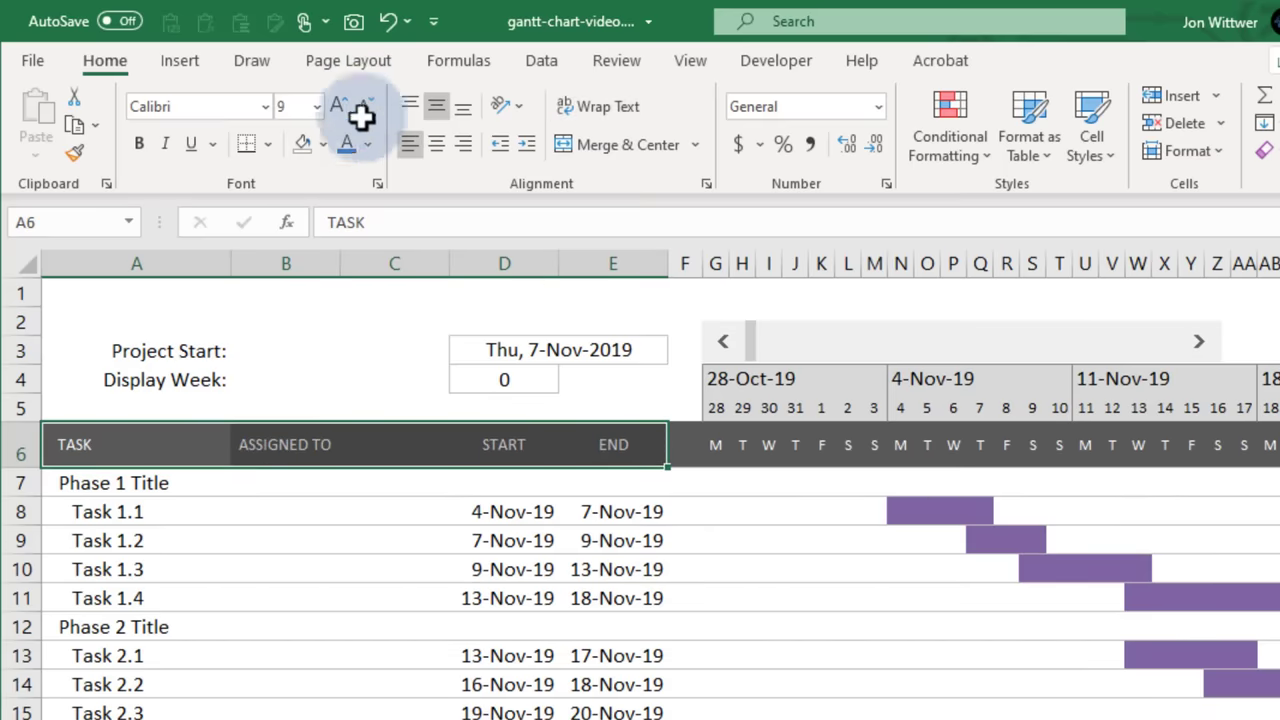
Narrow column B and add a PROGRESS column with values 50%, 100% and 25%
{"action": "left_click", "coordinate": [318, 263]}
{"action": "left_click_drag", "start_coordinate": [337, 263], "coordinate": [325, 263]}
{"action": "left_click", "coordinate": [383, 453]}
{"action": "type", "text": "ROGRESS"}
{"action": "key", "text": "Return"}
{"action": "key", "text": "Return"}
{"action": "type", "text": "50%"}
{"action": "key", "text": "Return"}
{"action": "type", "text": "10"}
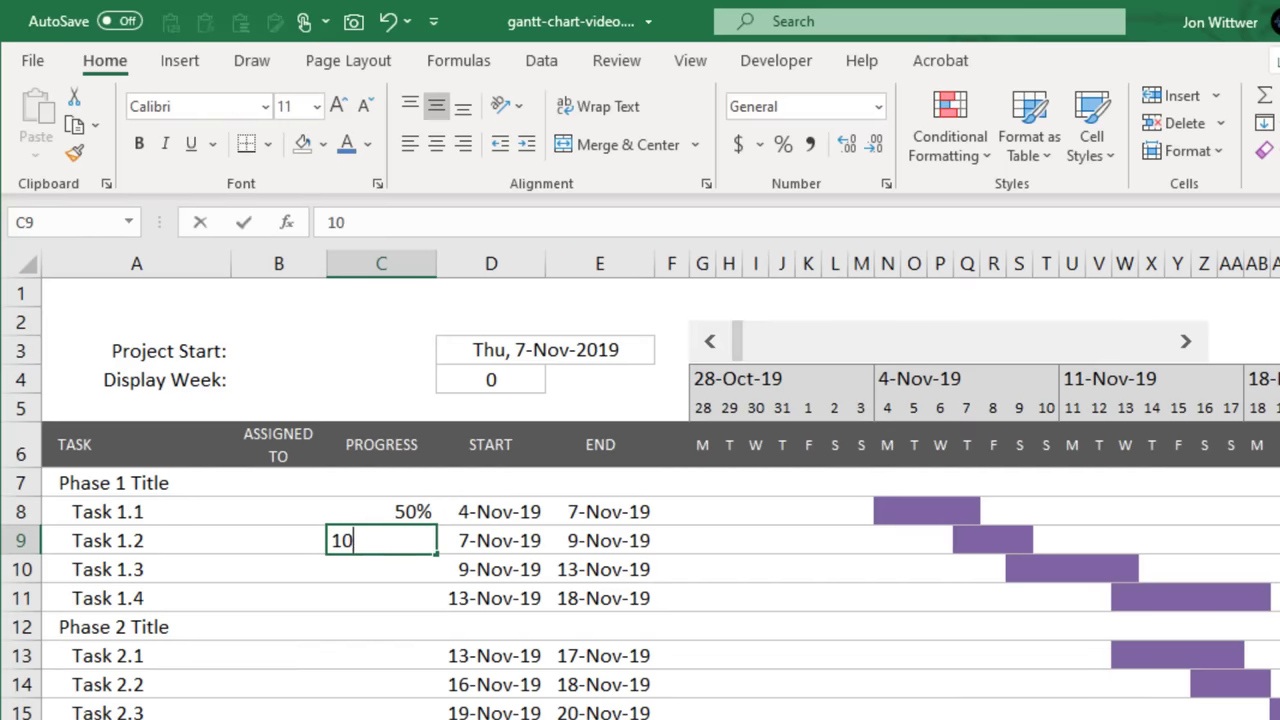
{"action": "type", "text": "0%"}
{"action": "key", "text": "Return"}
{"action": "type", "text": "25%"}
{"action": "key", "text": "Return"}
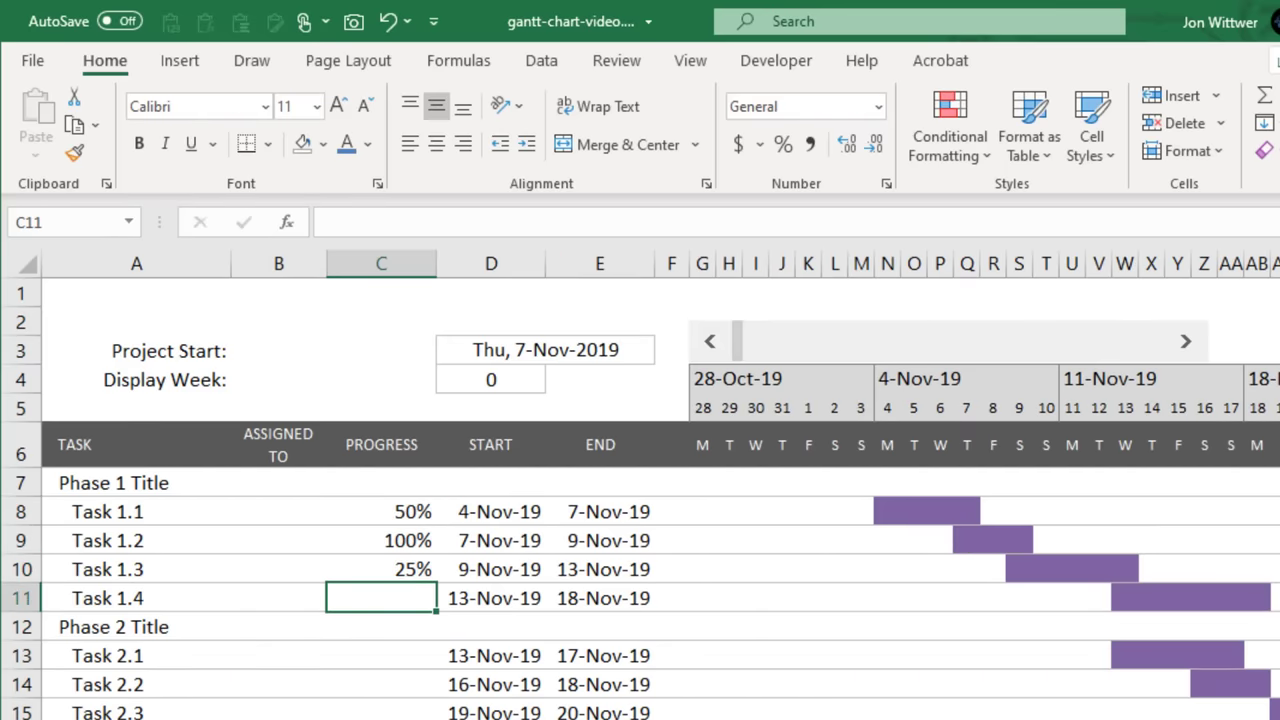
Center the progress values and give them solid data bars
{"action": "left_click_drag", "start_coordinate": [386, 483], "coordinate": [380, 712]}
{"action": "left_click", "coordinate": [437, 145]}
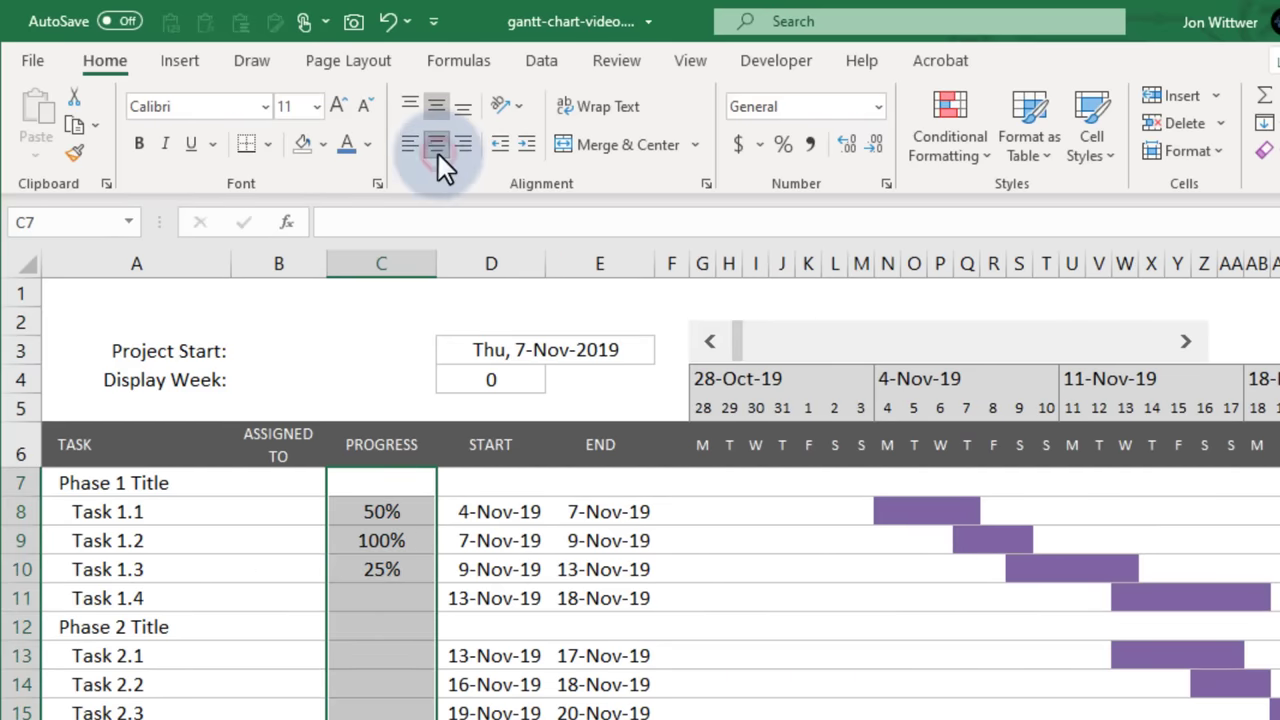
{"action": "left_click", "coordinate": [950, 150]}
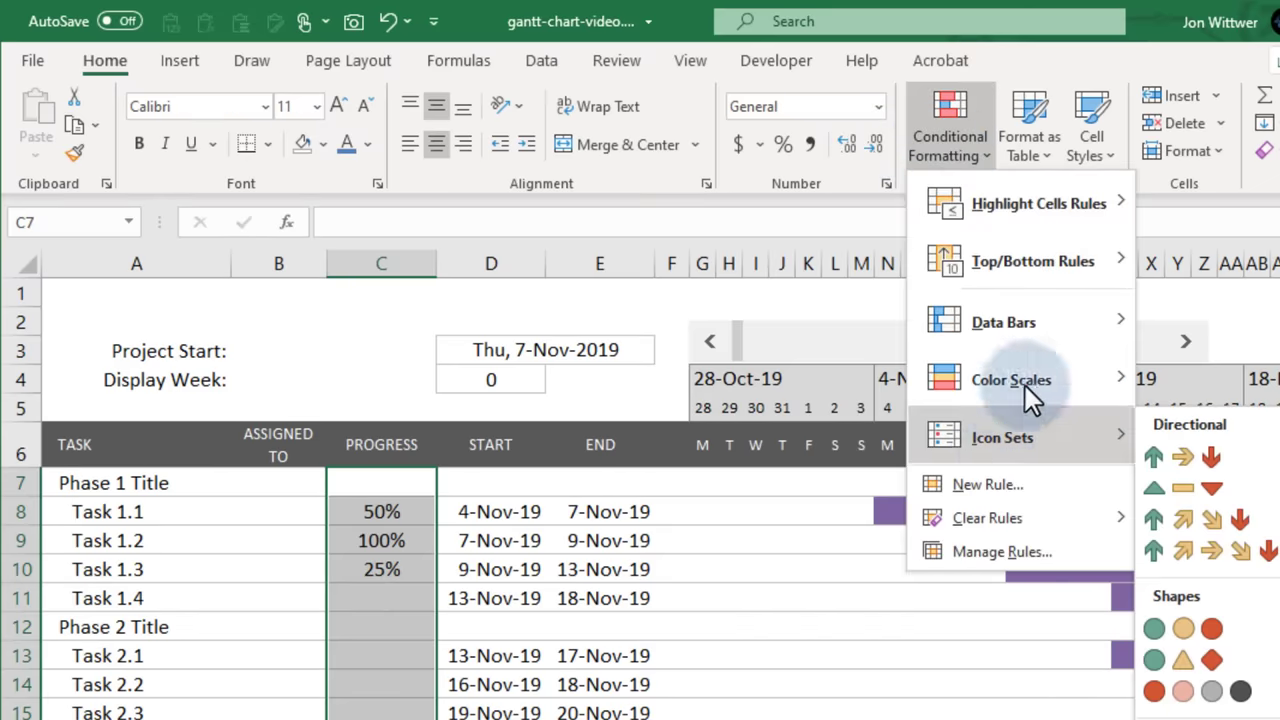
{"action": "mouse_move", "coordinate": [1003, 322]}
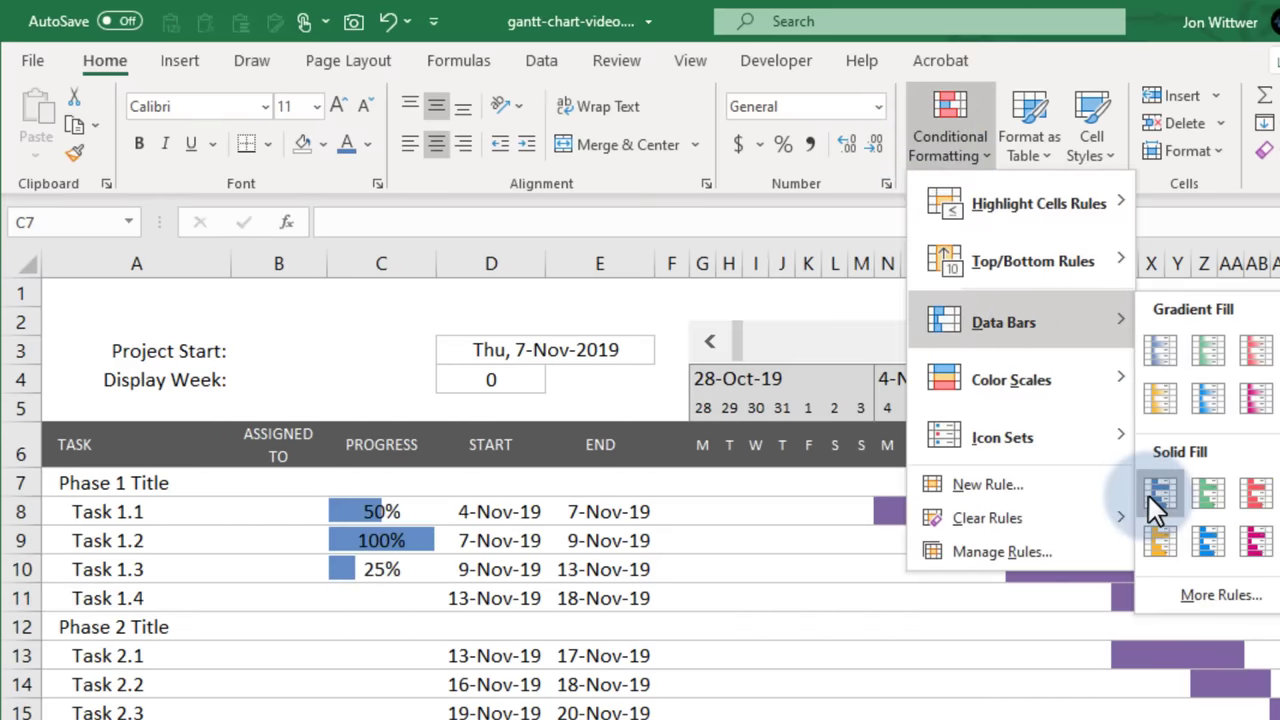
{"action": "left_click", "coordinate": [1150, 495]}
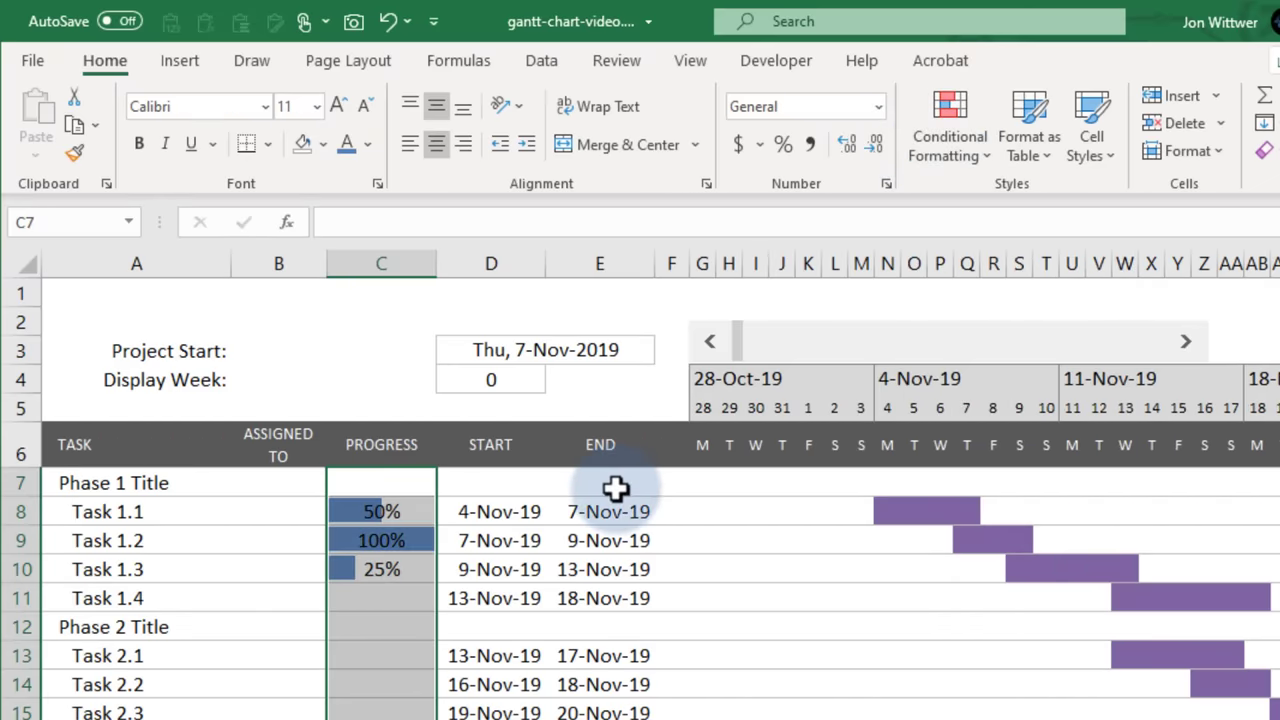
Edit the data bar rule to a Number minimum 0, maximum 1 and a grey fill
{"action": "left_click", "coordinate": [950, 160]}
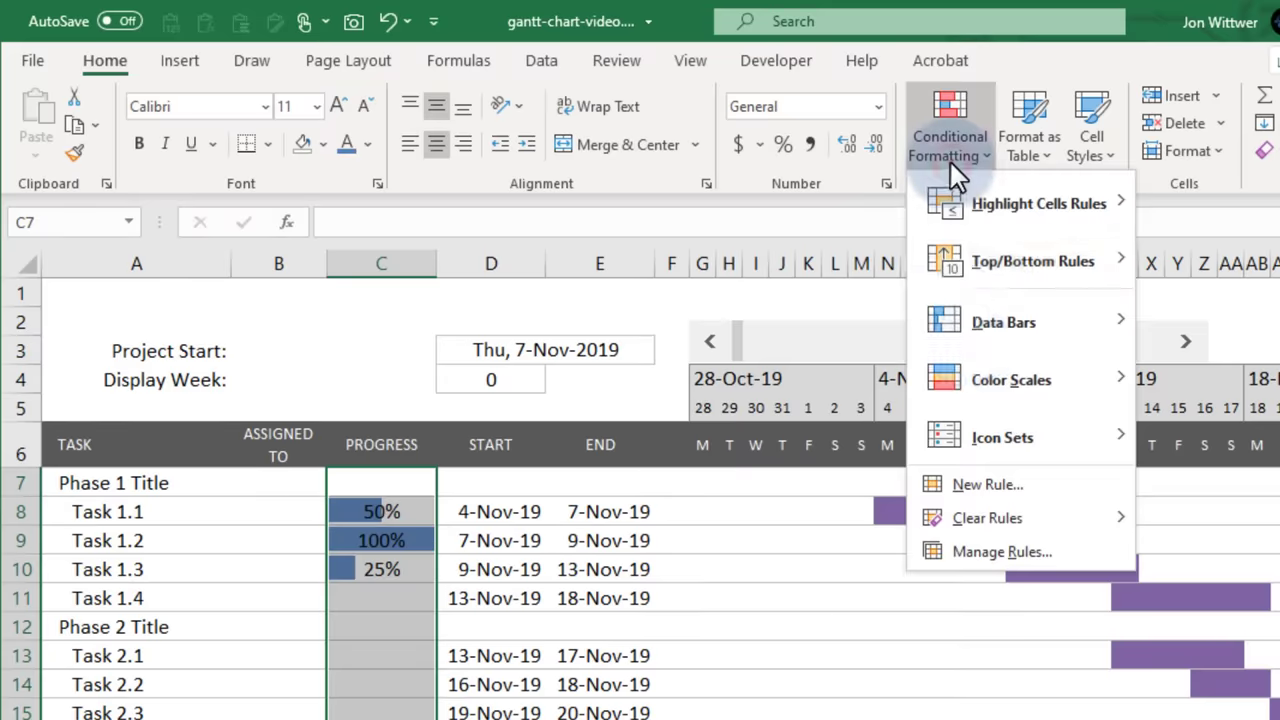
{"action": "left_click", "coordinate": [1008, 557]}
{"action": "left_click", "coordinate": [669, 386]}
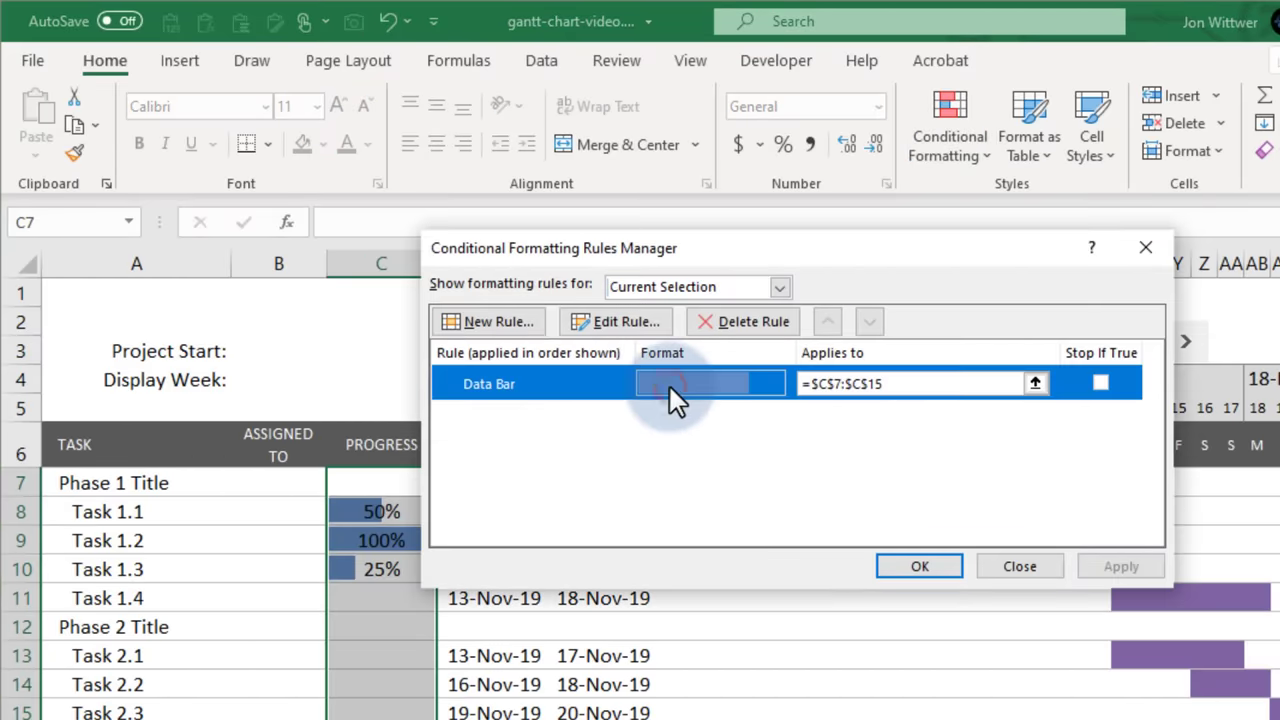
{"action": "left_click", "coordinate": [621, 326]}
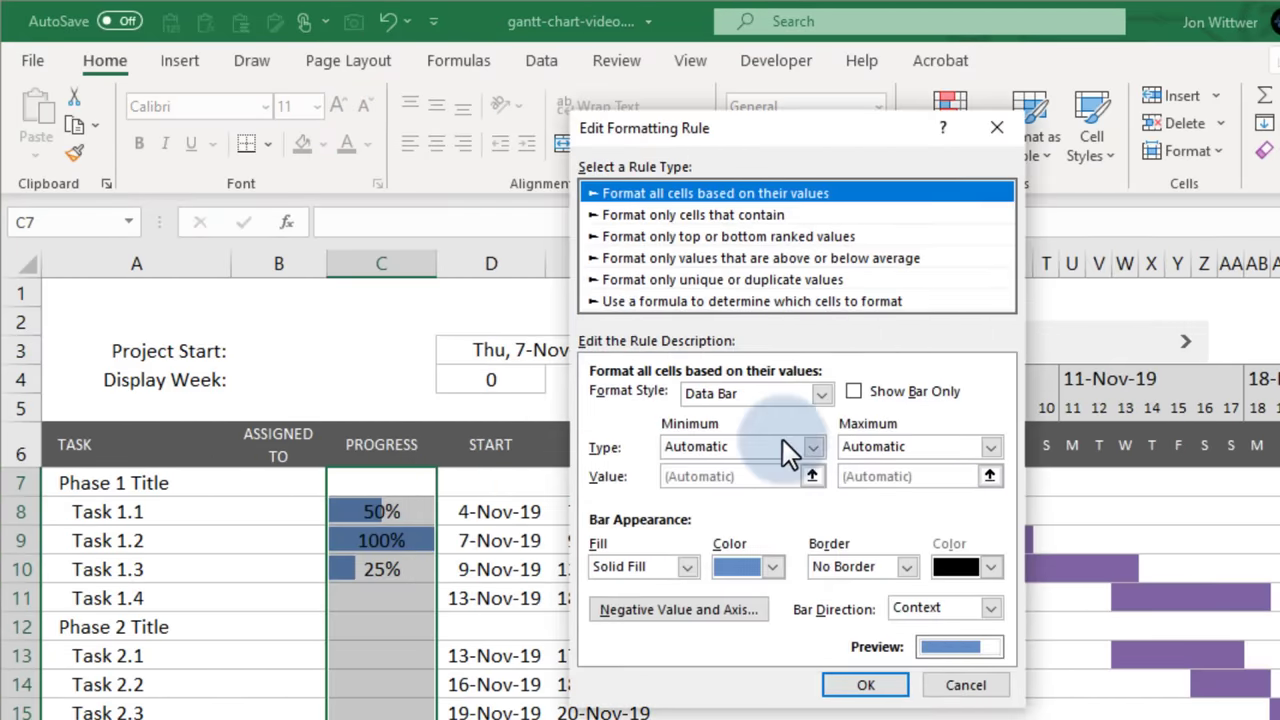
{"action": "left_click", "coordinate": [810, 447]}
{"action": "left_click", "coordinate": [744, 482]}
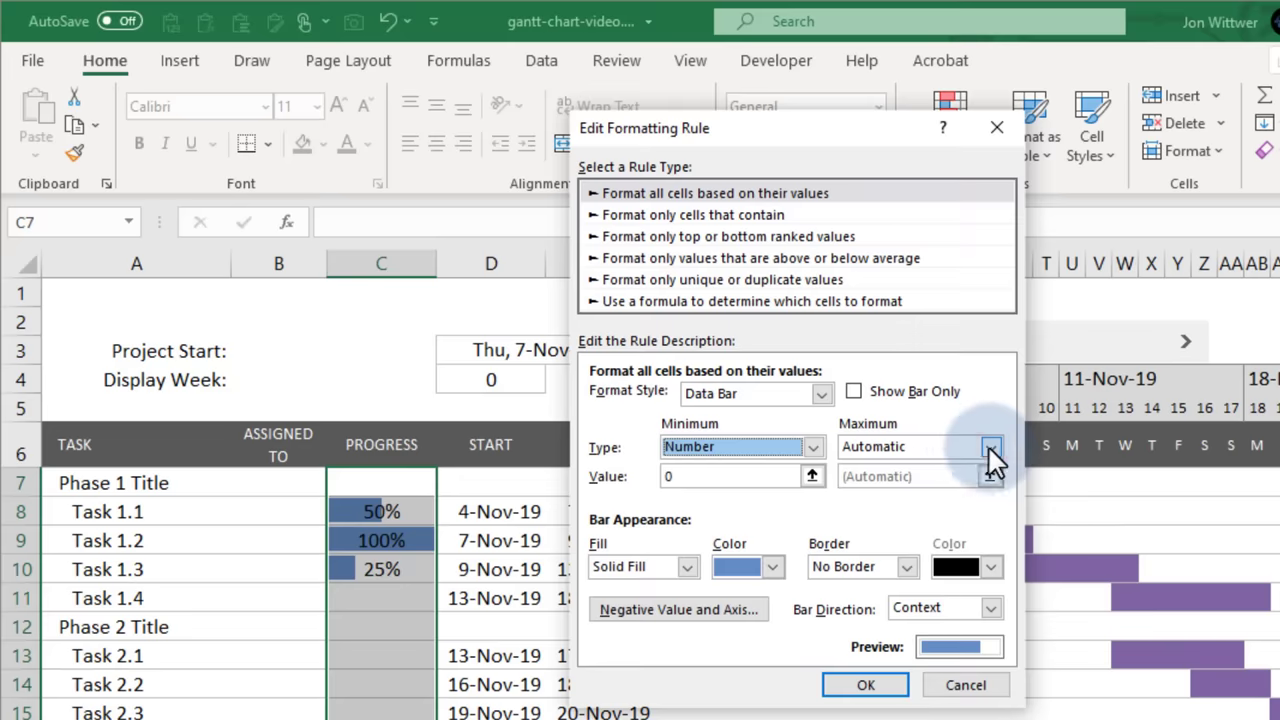
{"action": "left_click", "coordinate": [990, 448]}
{"action": "left_click", "coordinate": [902, 486]}
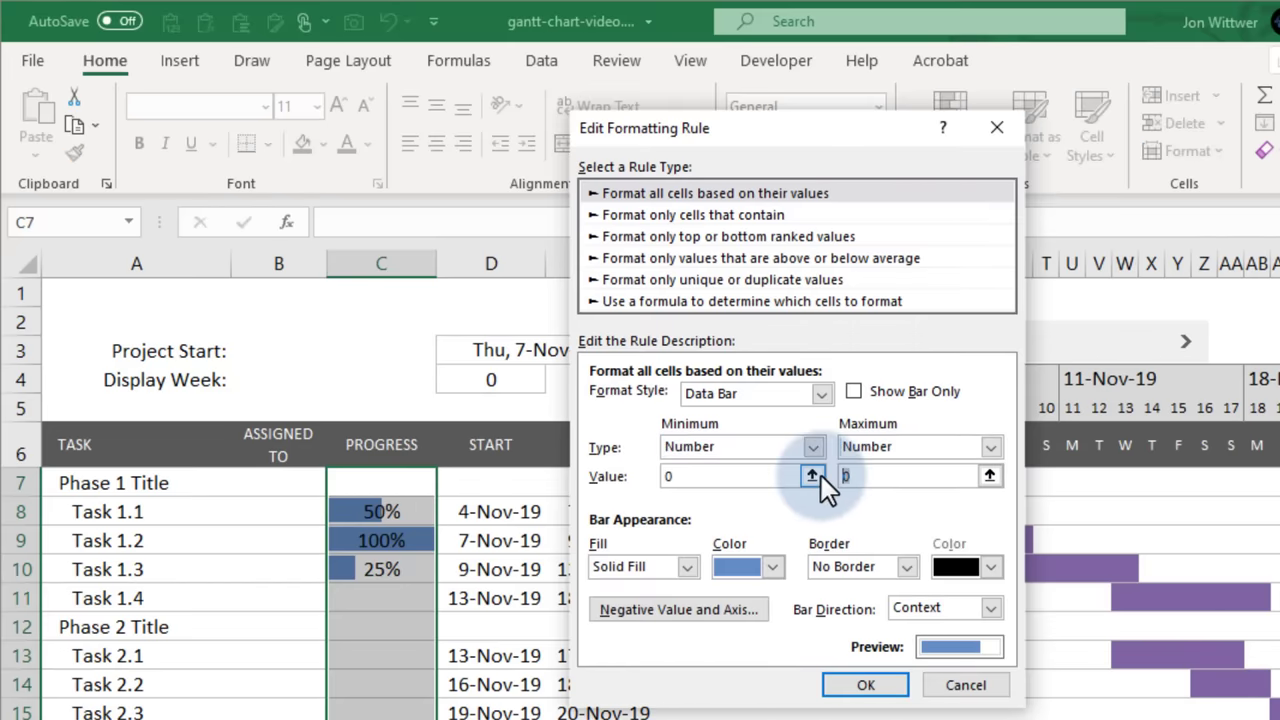
{"action": "type", "text": "1"}
{"action": "left_click", "coordinate": [772, 567]}
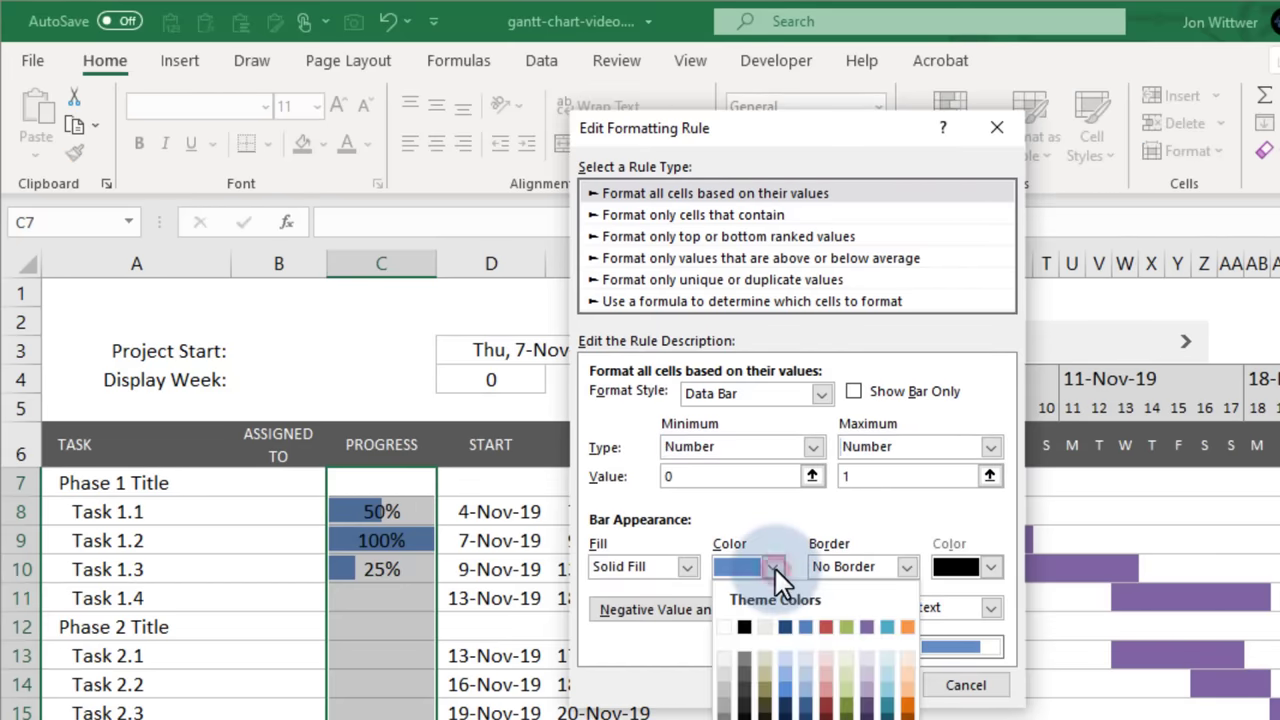
{"action": "left_click", "coordinate": [764, 694]}
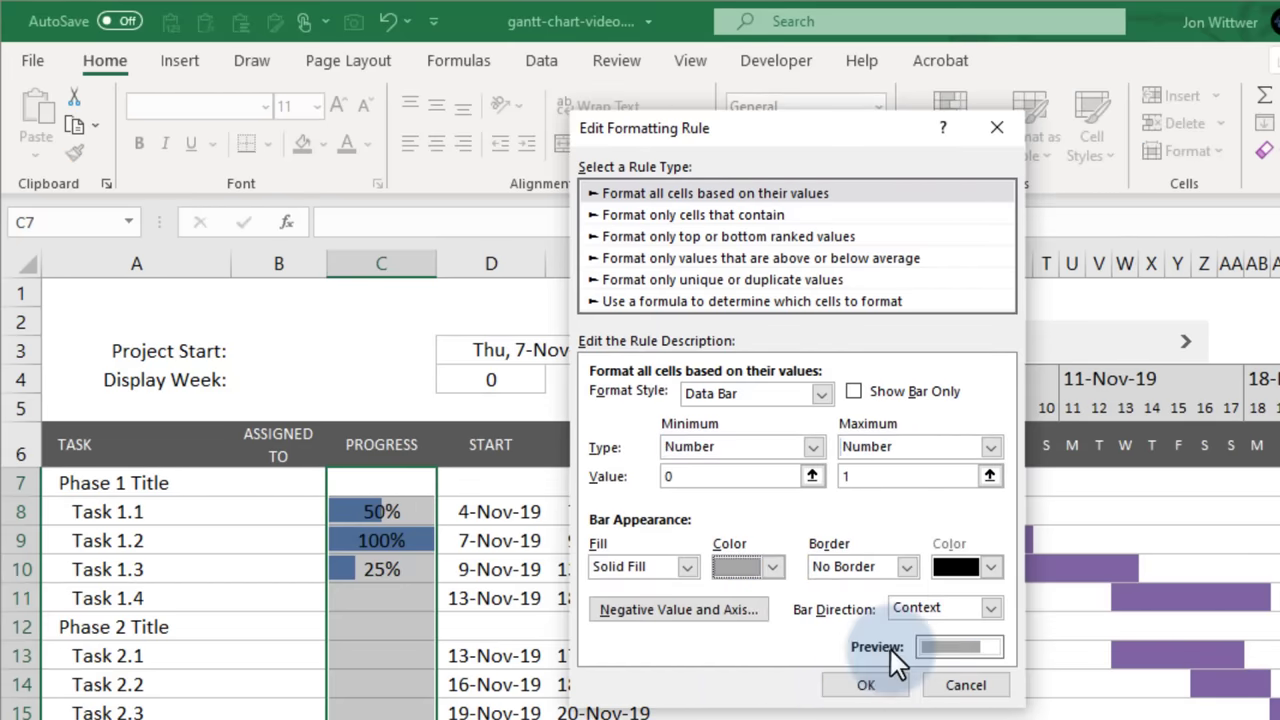
{"action": "left_click", "coordinate": [870, 688]}
{"action": "left_click", "coordinate": [1112, 645]}
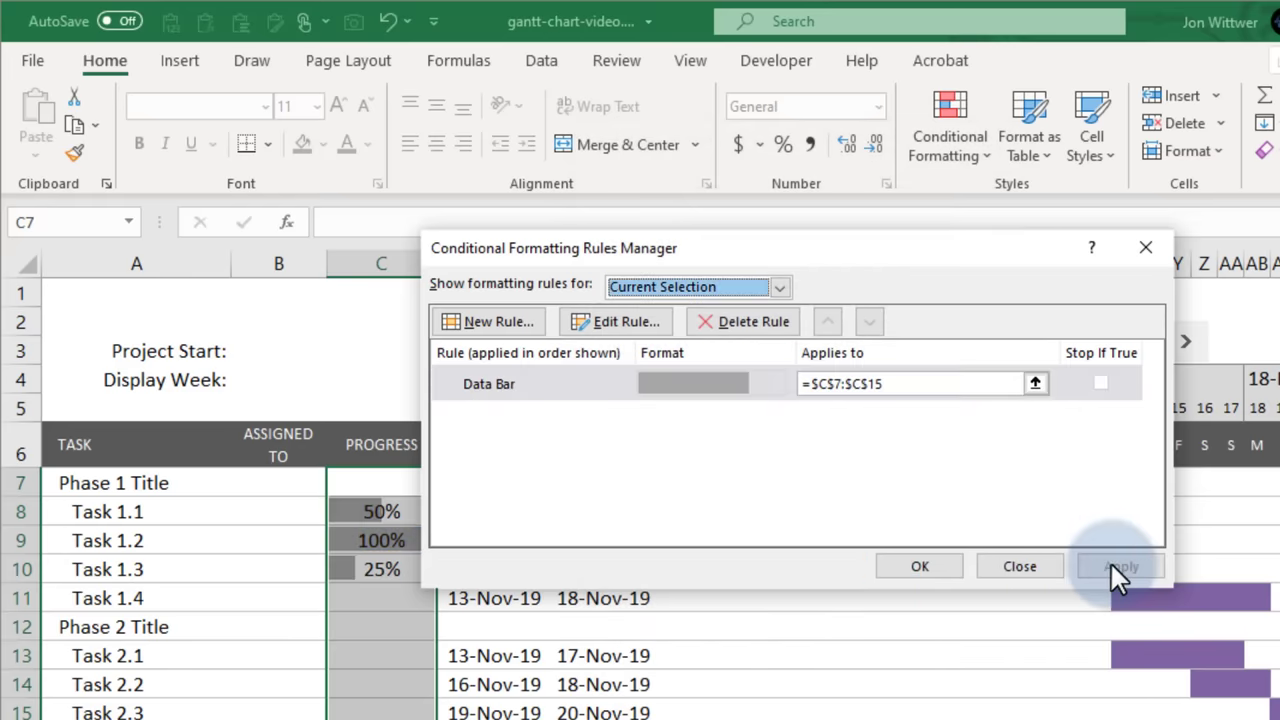
{"action": "left_click", "coordinate": [914, 568]}
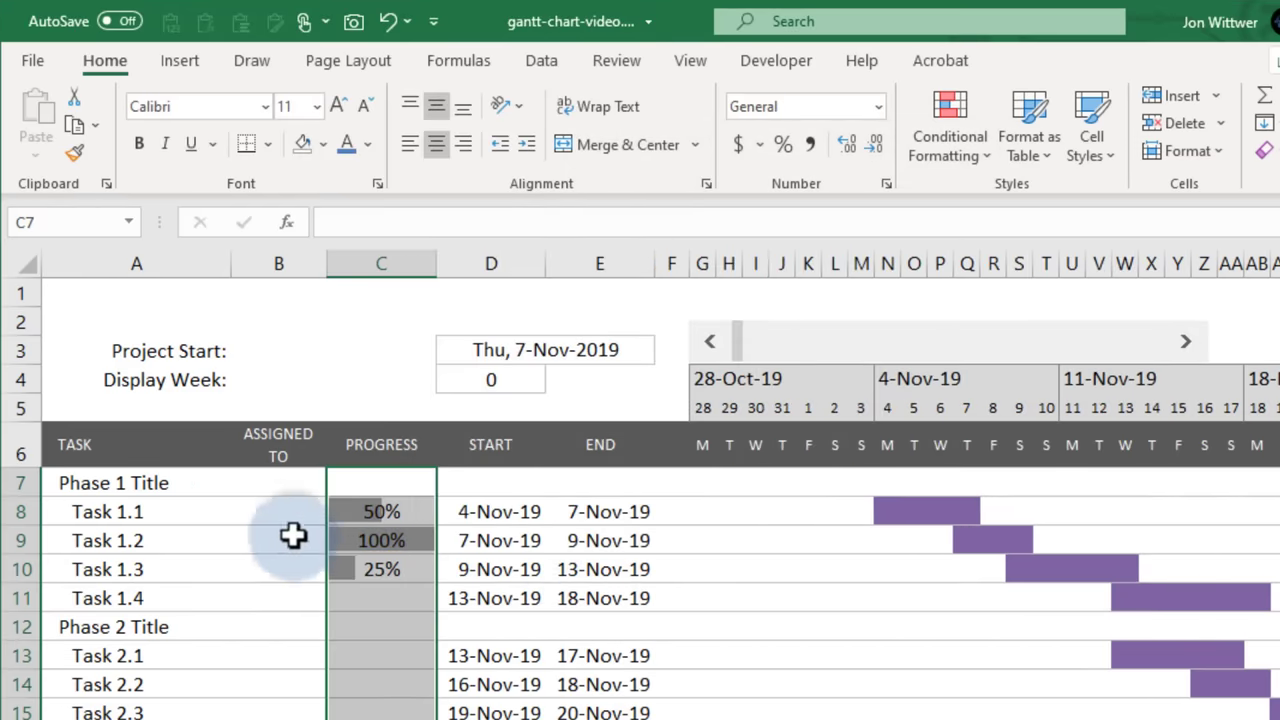
Move the Project Start and Display Week labels from A3:A4 to C3:C4
{"action": "left_click", "coordinate": [208, 352]}
{"action": "key", "text": "shift+Down"}
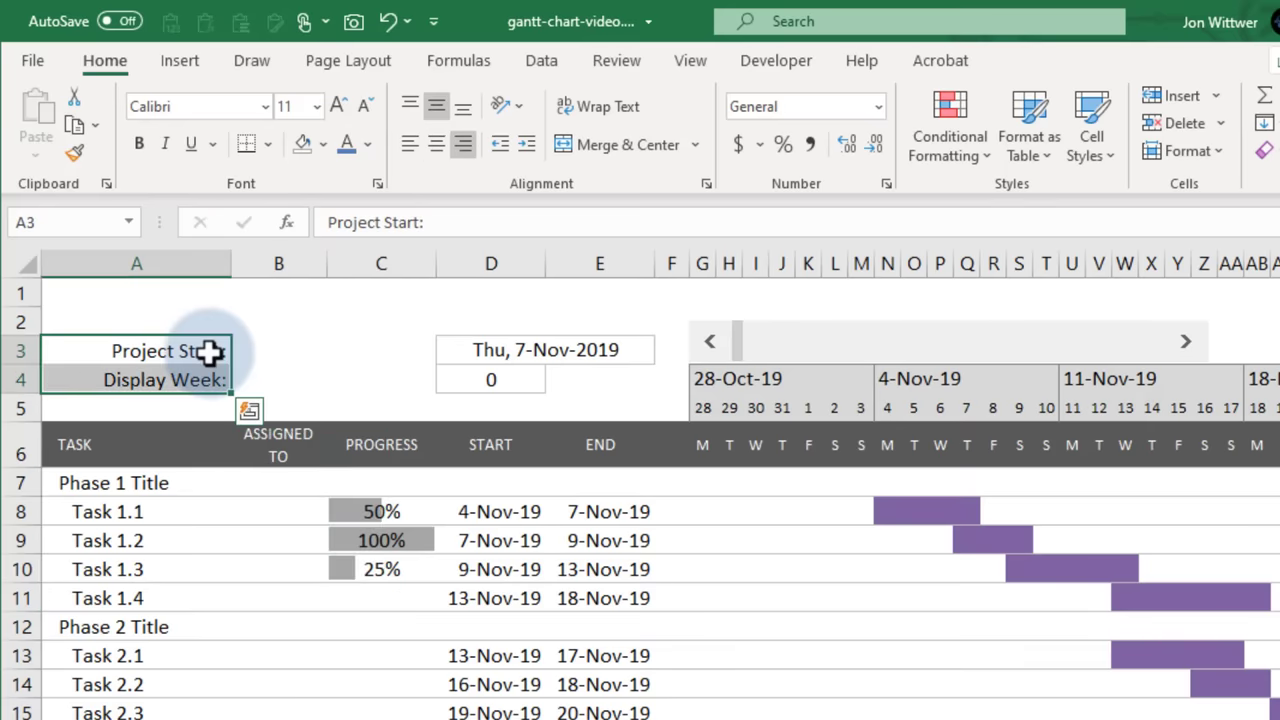
{"action": "key", "text": "ctrl+x"}
{"action": "key", "text": "Right"}
{"action": "key", "text": "Right"}
{"action": "key", "text": "ctrl+v"}
{"action": "key", "text": "ctrl+Home"}
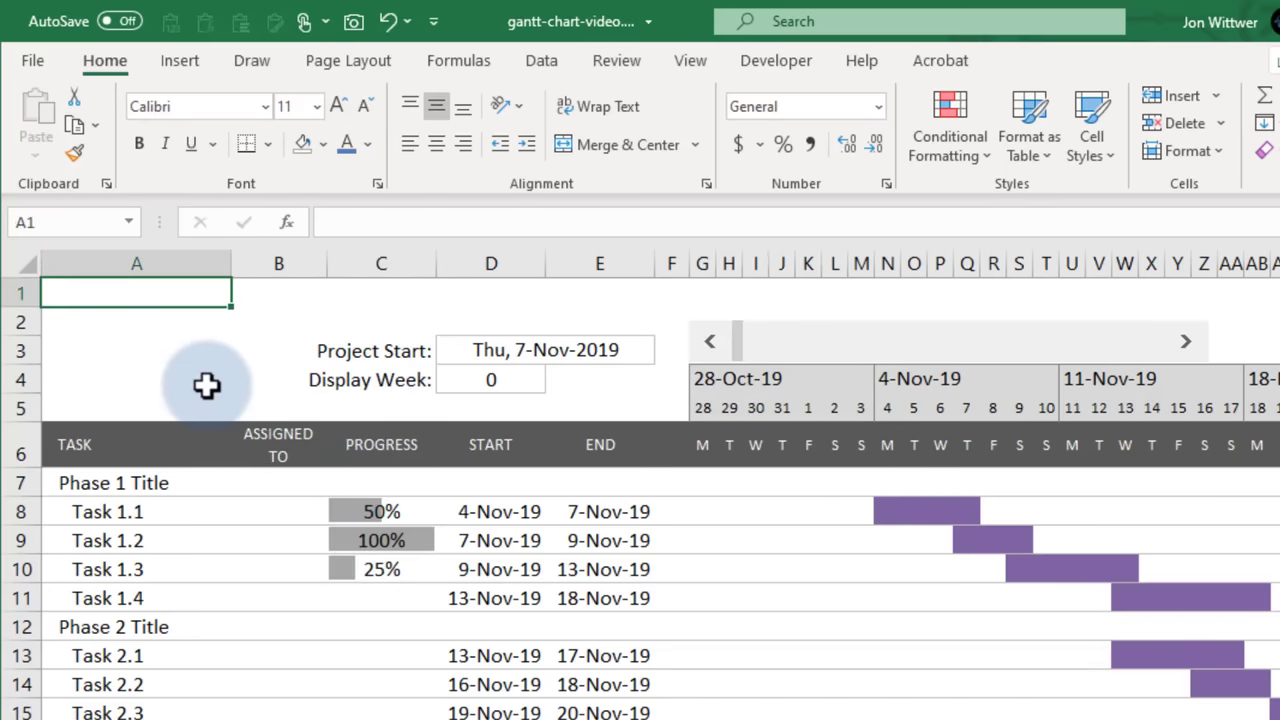
Add a bold, blue, enlarged PROJECT TITLE heading in A1
{"action": "type", "text": "PROJECT TITLE"}
{"action": "key", "text": "ctrl+Return"}
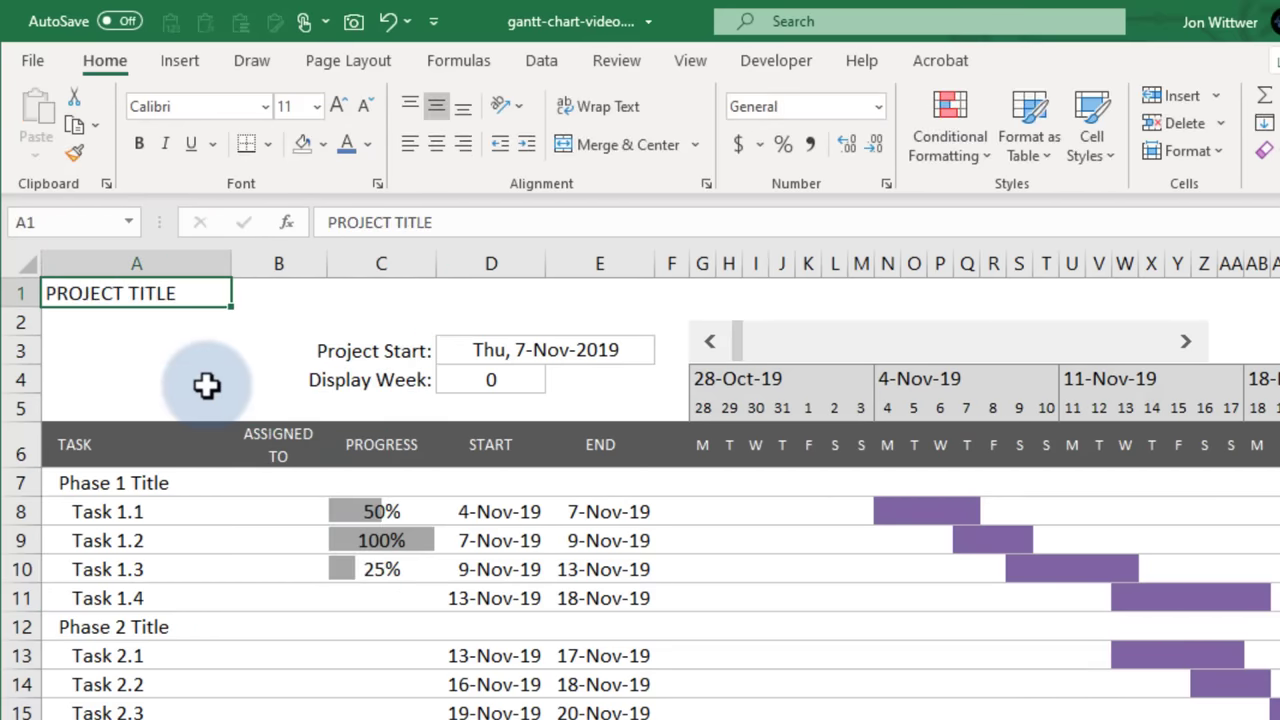
{"action": "key", "text": "ctrl+b"}
{"action": "left_click", "coordinate": [368, 144]}
{"action": "left_click", "coordinate": [428, 320]}
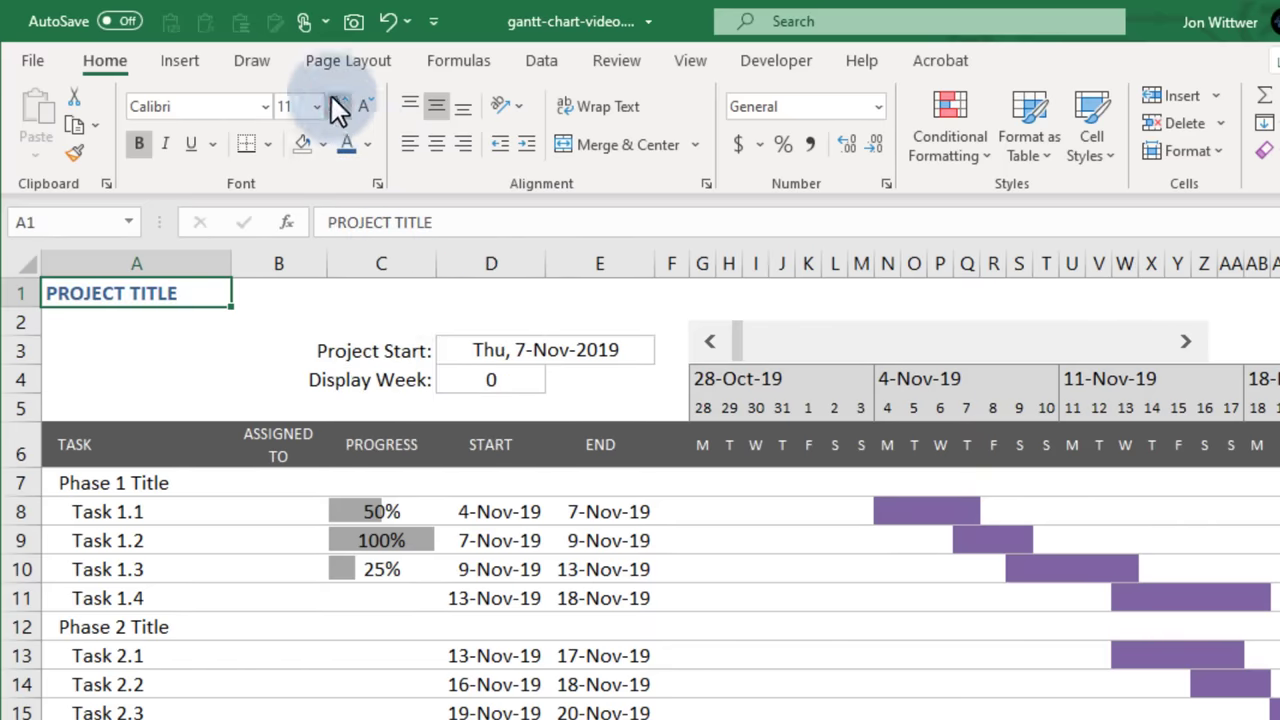
{"action": "left_click", "coordinate": [338, 106]}
{"action": "left_click", "coordinate": [70, 340]}
Enter Company Name and Project Lead on the lines below the title
{"action": "type", "text": "Company Name"}
{"action": "key", "text": "Return"}
{"action": "type", "text": "Project Lead"}
{"action": "key", "text": "Return"}
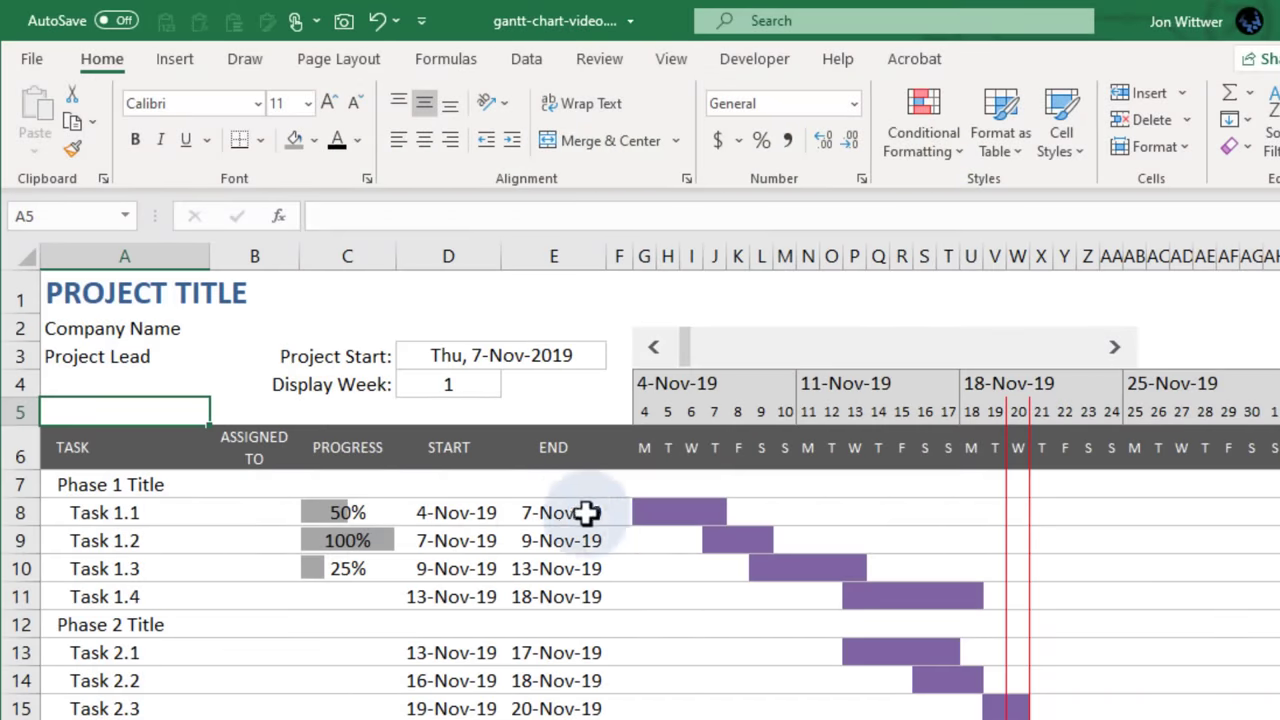
Enter 1 and 0 test values in Task 1.1's day cells and make the Gantt grid font light grey
{"action": "left_click_drag", "start_coordinate": [647, 513], "coordinate": [665, 513]}
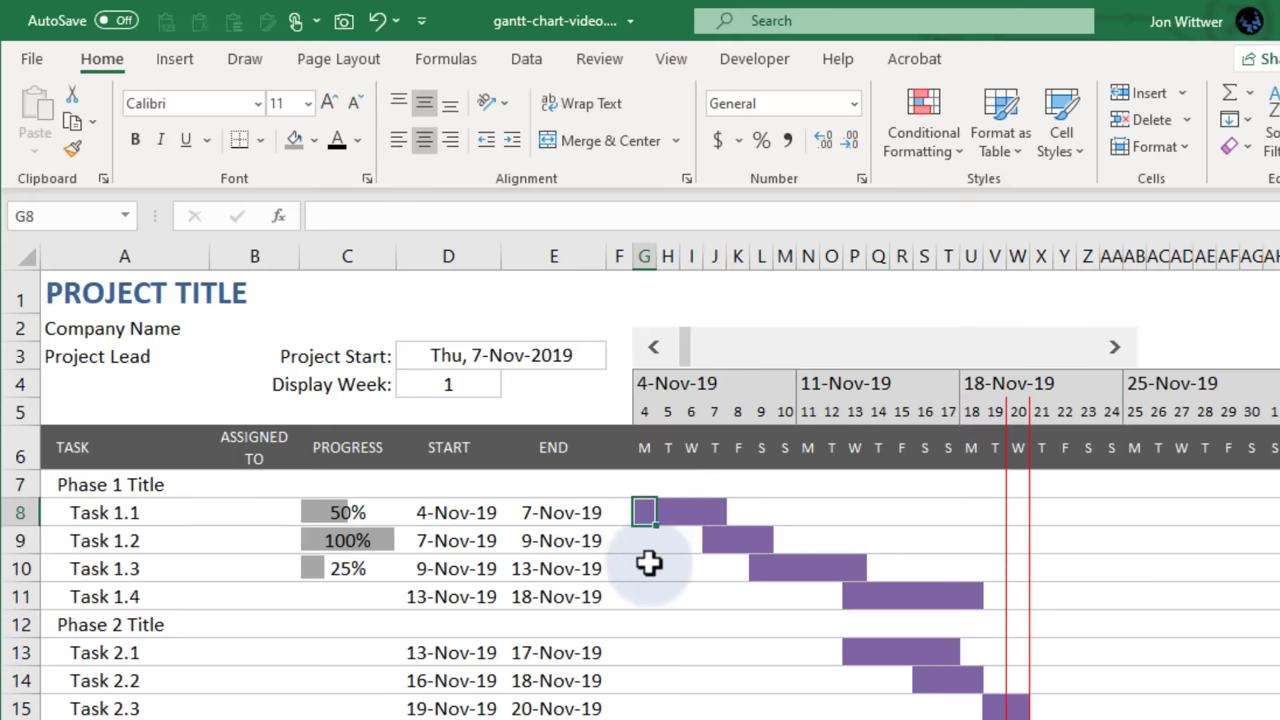
{"action": "type", "text": "1"}
{"action": "key", "text": "Tab"}
{"action": "type", "text": "0"}
{"action": "key", "text": "ctrl+Return"}
{"action": "left_click_drag", "start_coordinate": [644, 484], "coordinate": [1278, 712]}
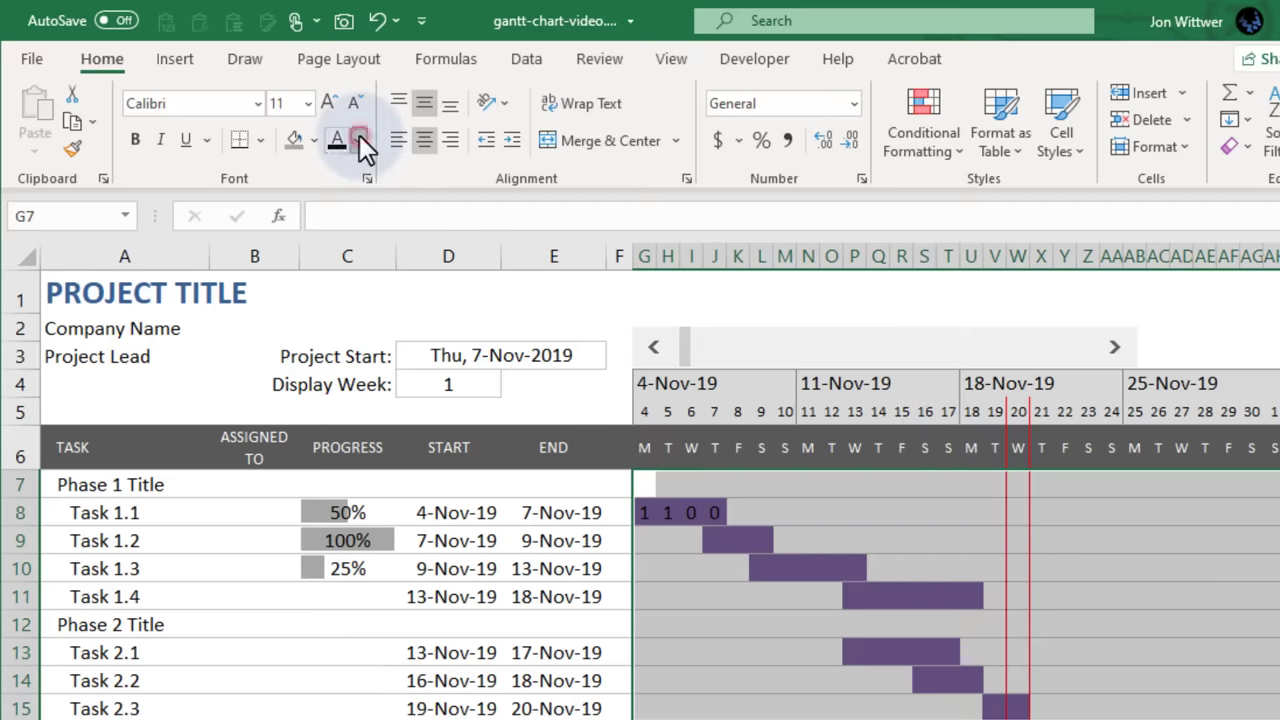
{"action": "left_click", "coordinate": [357, 140]}
{"action": "left_click", "coordinate": [340, 238]}
Enter =AND(G$5>=task_start,G$5<=task_start+days_complete-1) in G8
{"action": "left_click", "coordinate": [645, 521]}
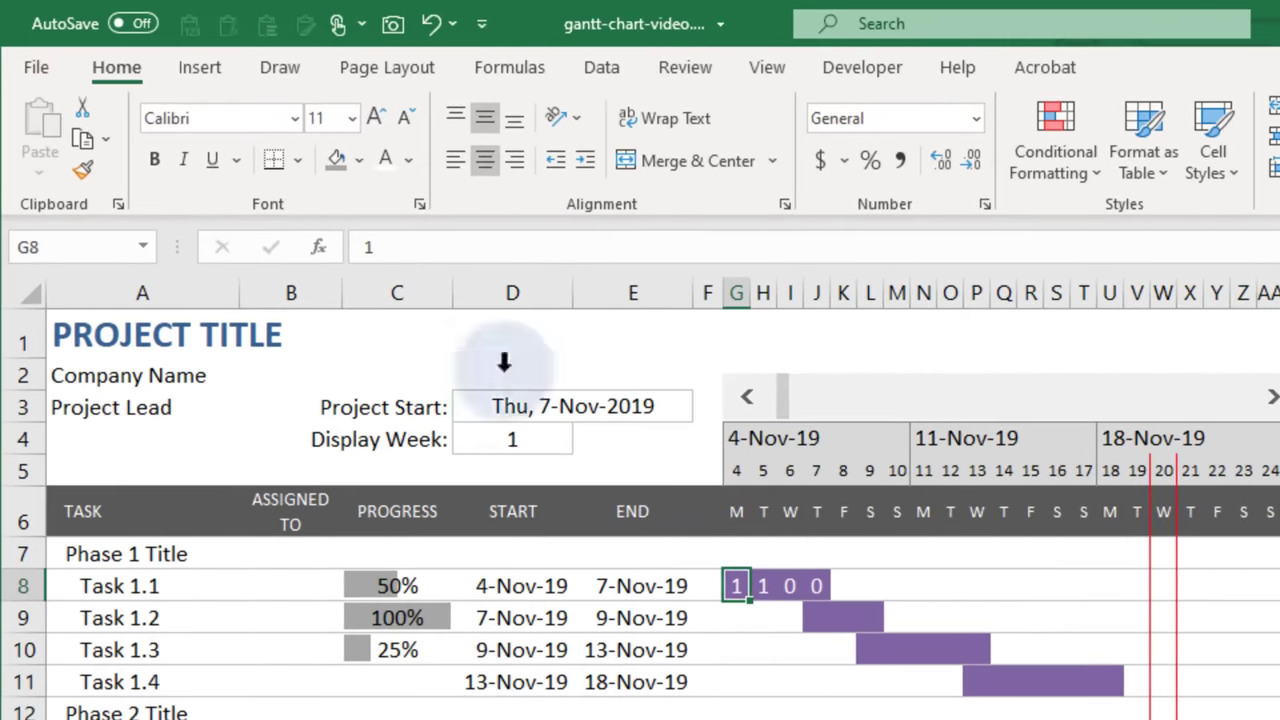
{"action": "left_click", "coordinate": [403, 252]}
{"action": "type", "text": "="}
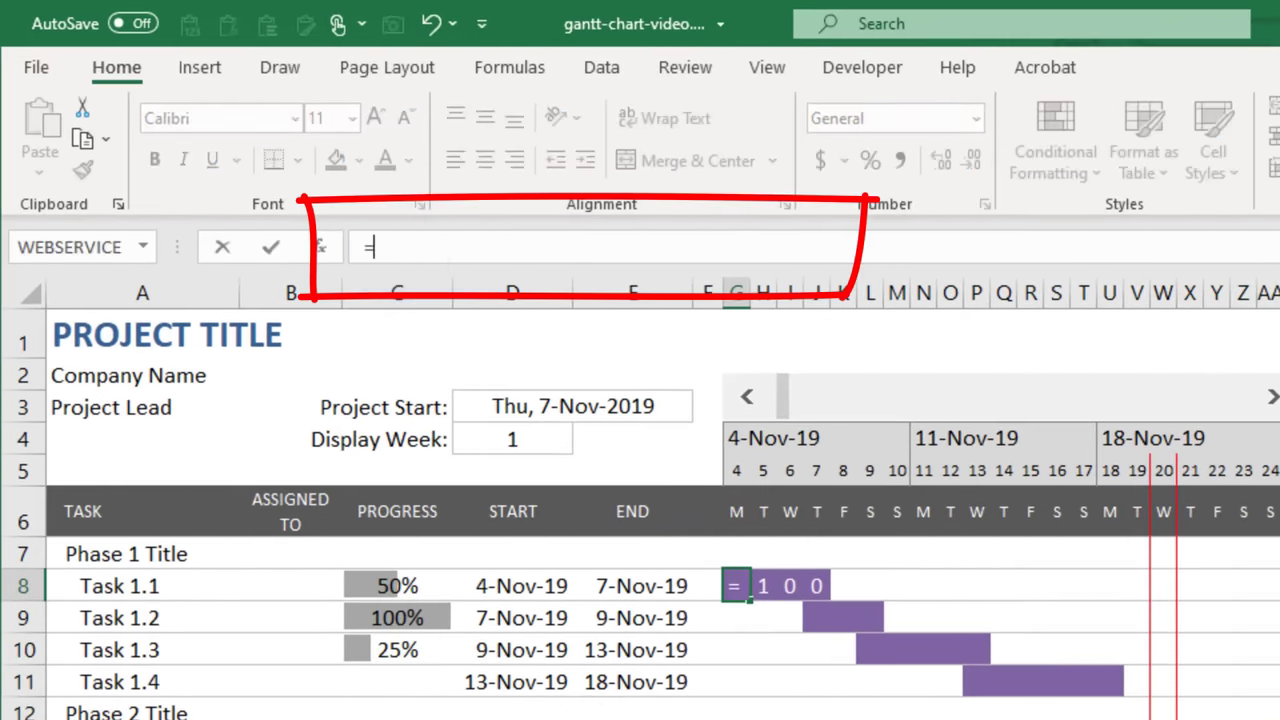
{"action": "type", "text": "AND("}
{"action": "left_click", "coordinate": [736, 470]}
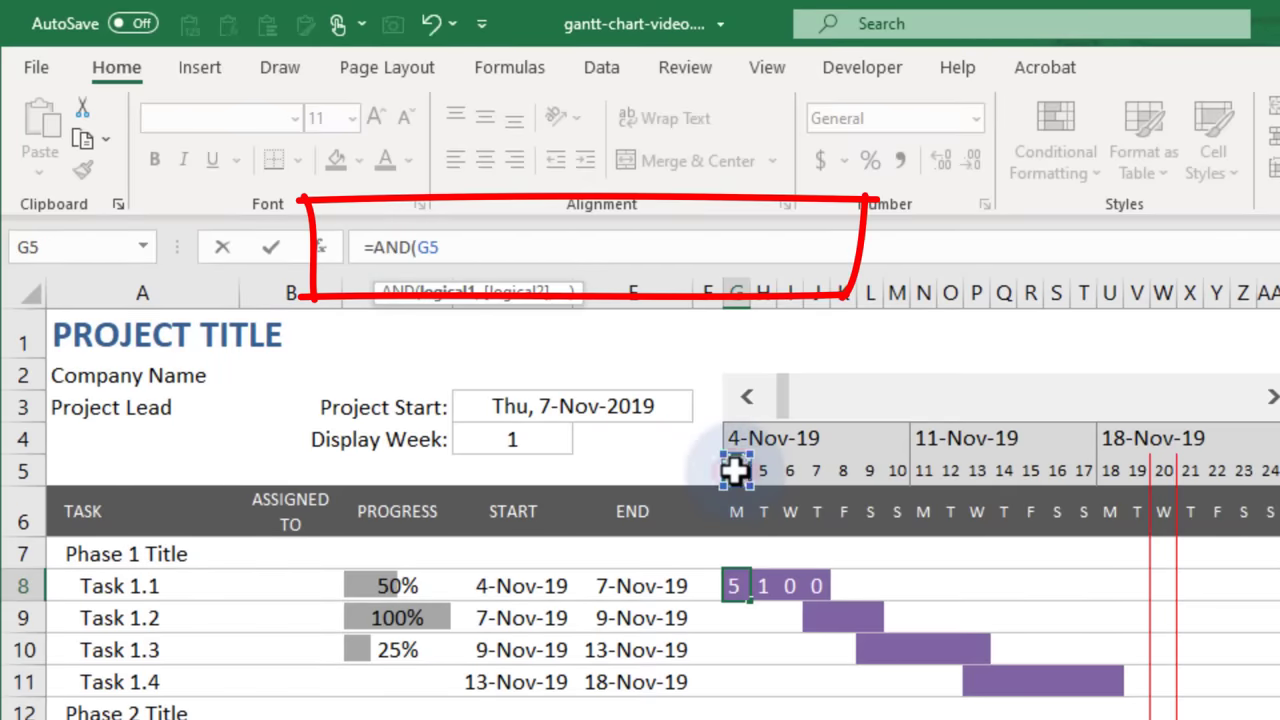
{"action": "type", "text": "=task_star"}
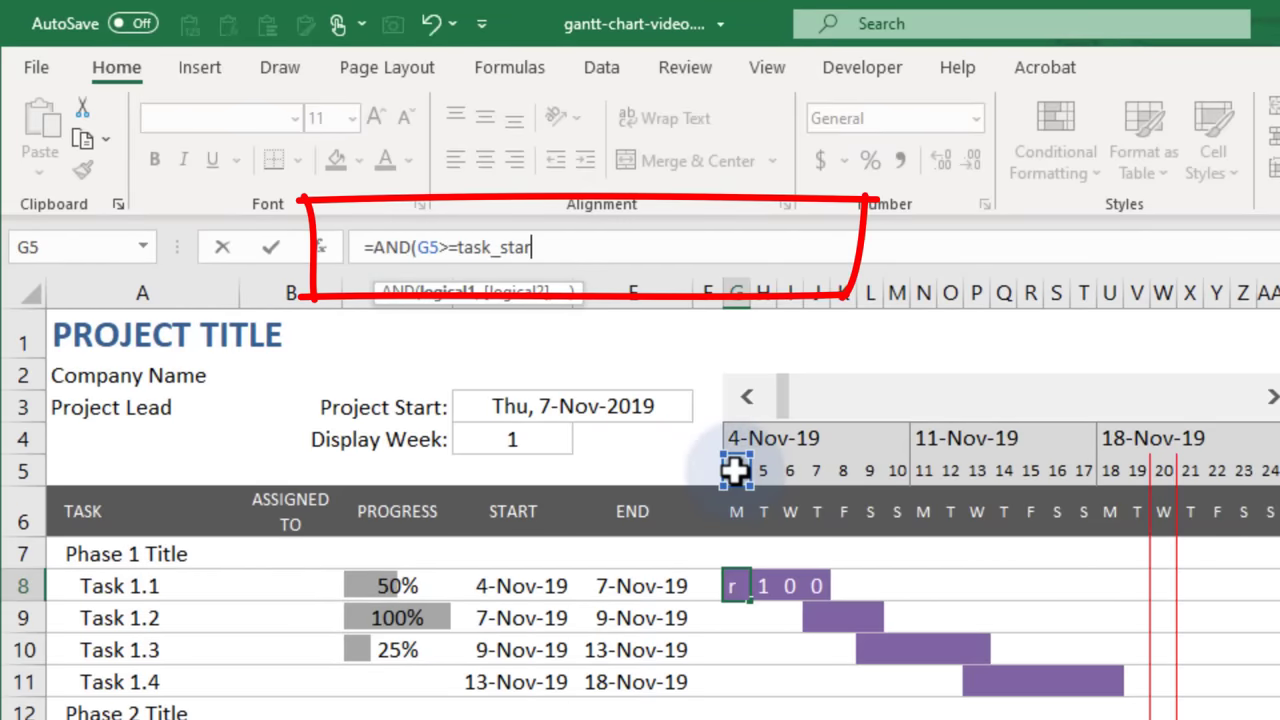
{"action": "type", "text": "t,G5<=task_end"}
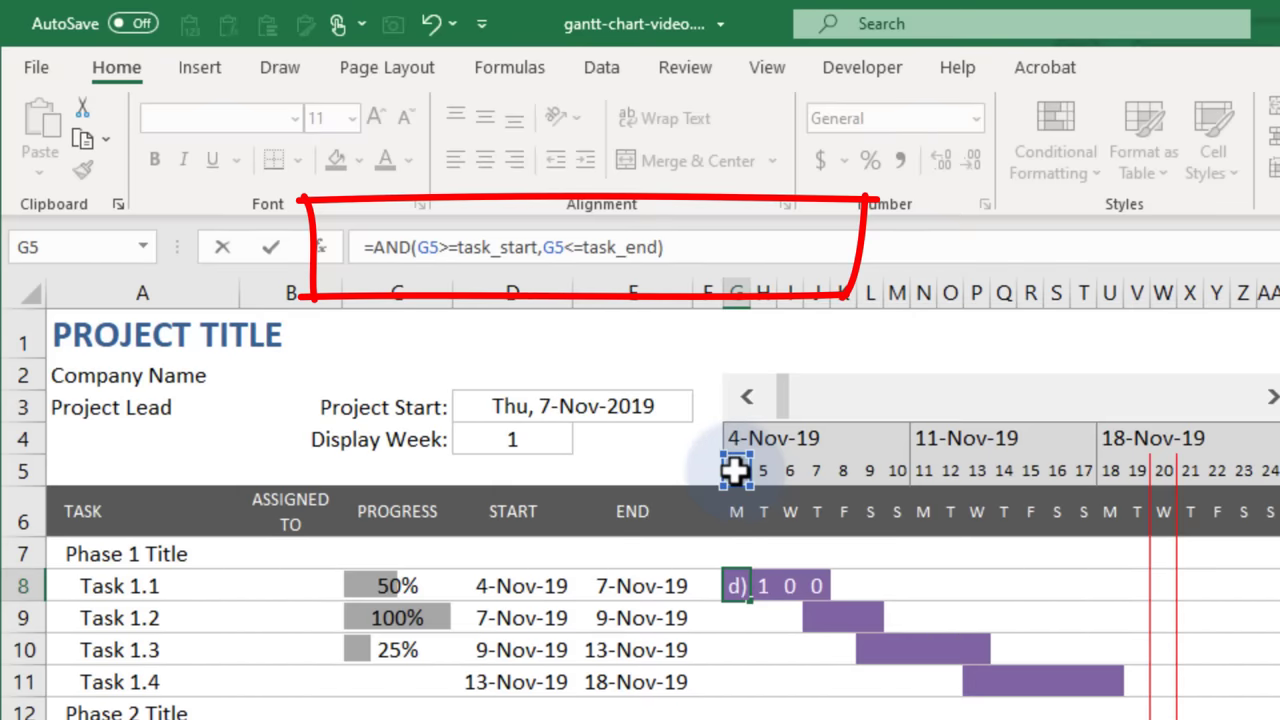
{"action": "left_click_drag", "start_coordinate": [584, 247], "coordinate": [652, 250]}
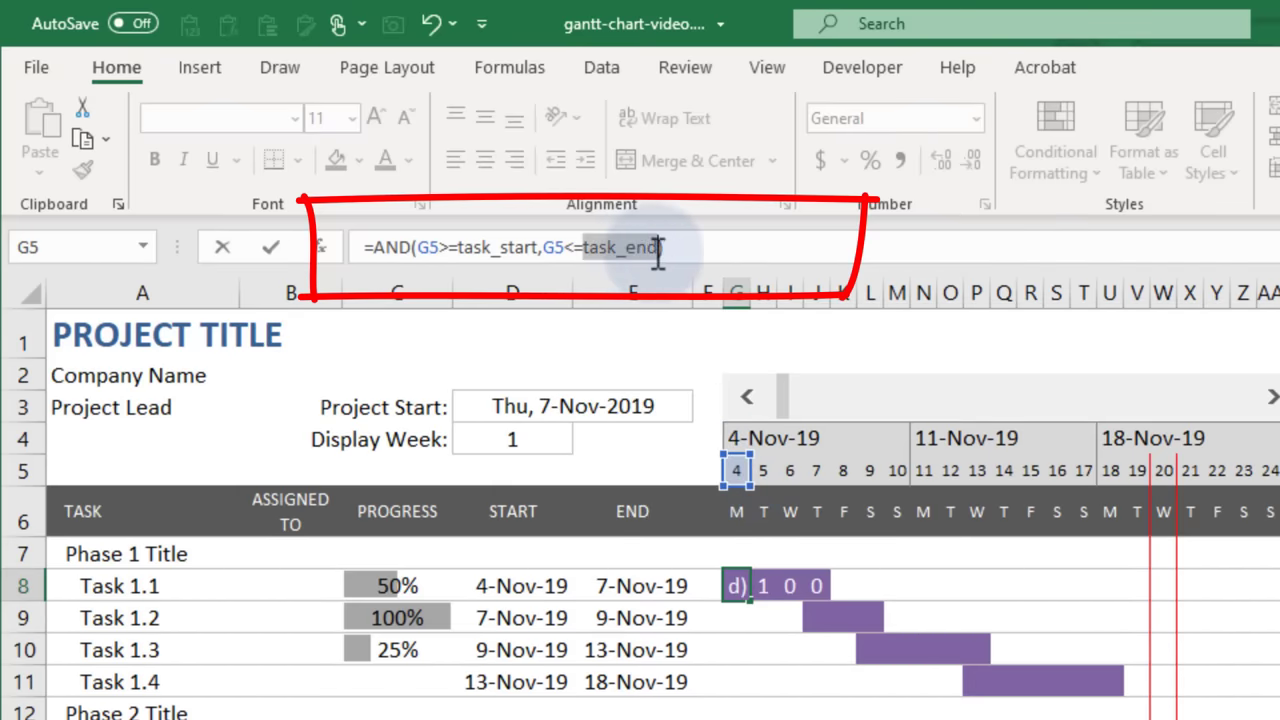
{"action": "key", "text": "BackSpace"}
{"action": "key", "text": "BackSpace"}
{"action": "key", "text": "BackSpace"}
{"action": "type", "text": "start+"}
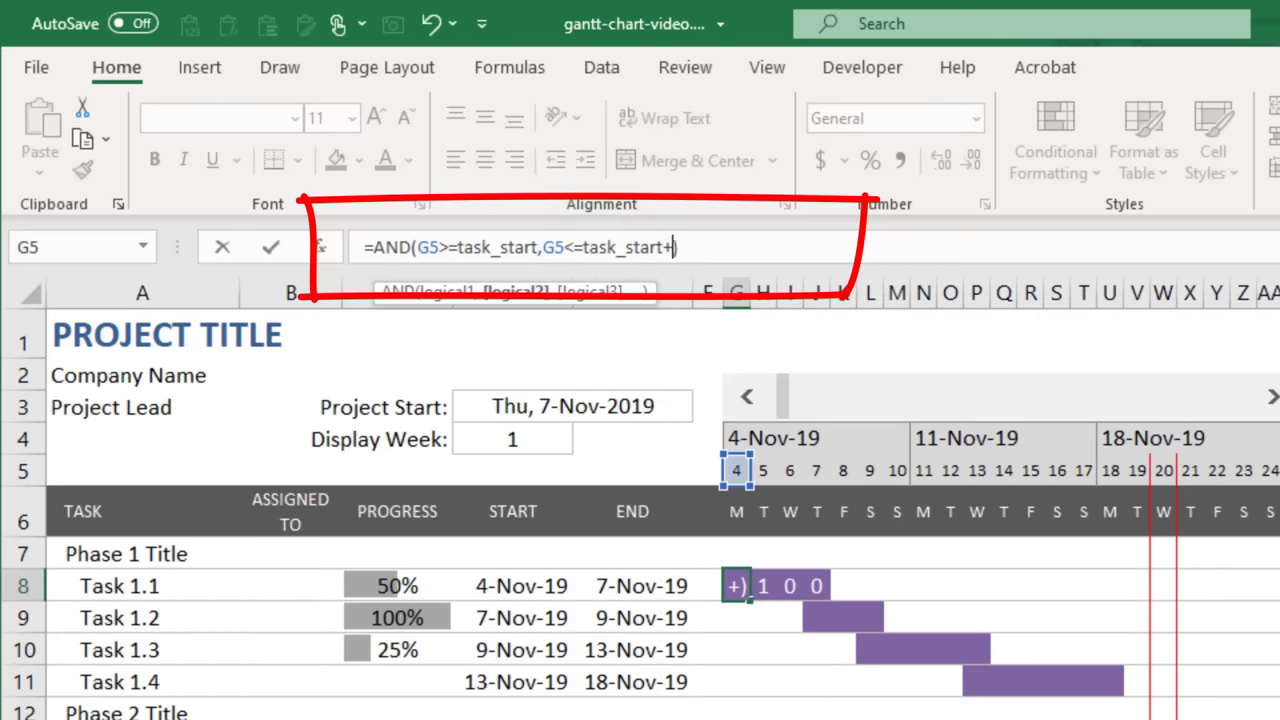
{"action": "type", "text": "days_complete"}
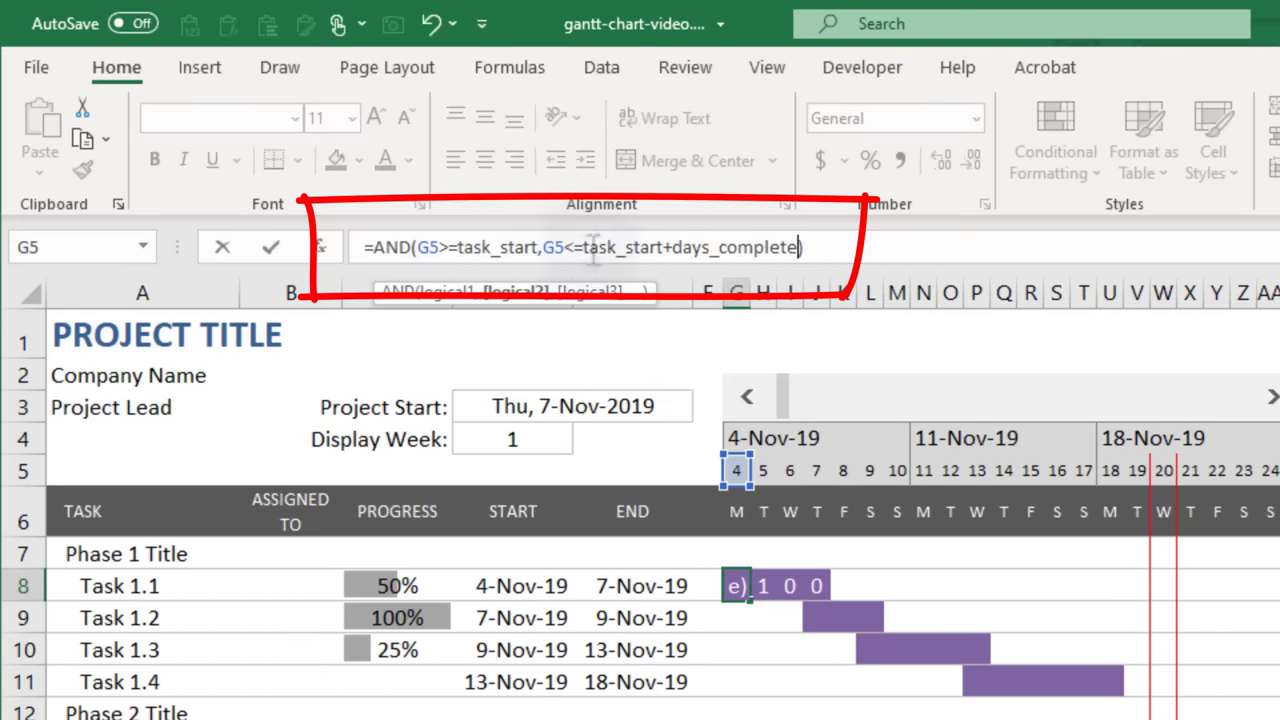
{"action": "type", "text": "-1"}
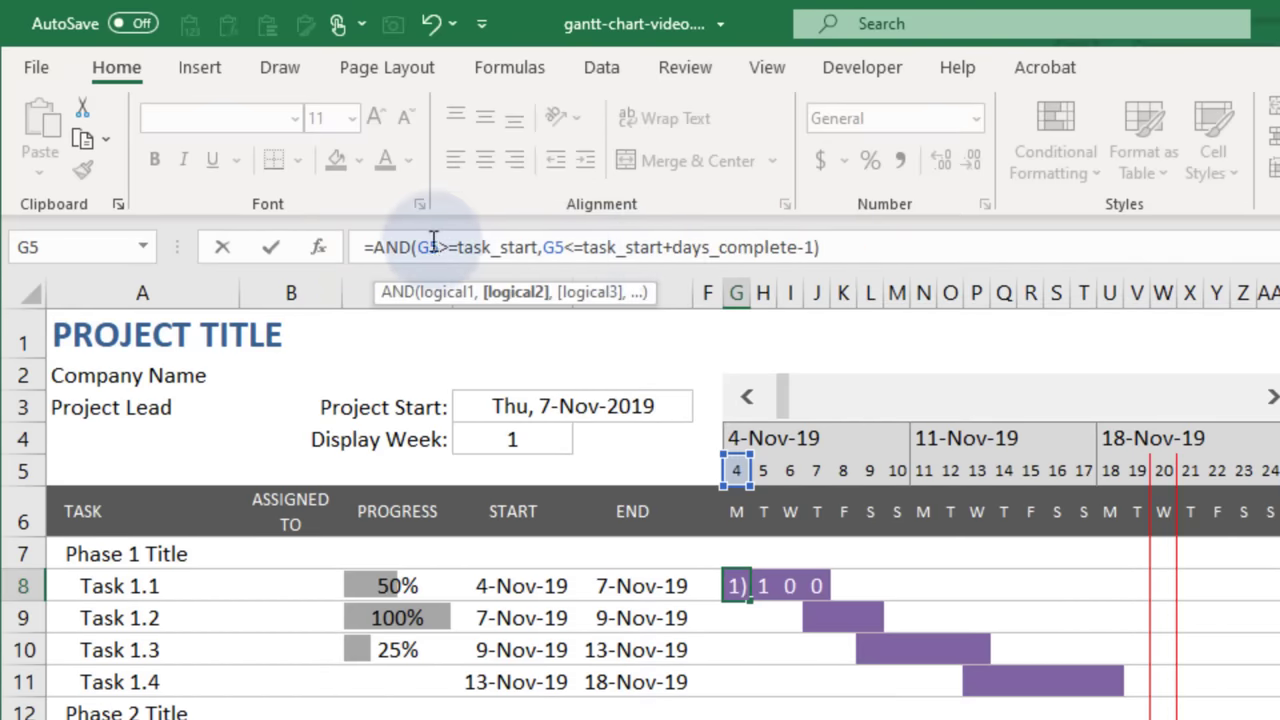
{"action": "left_click", "coordinate": [432, 246]}
{"action": "type", "text": "$"}
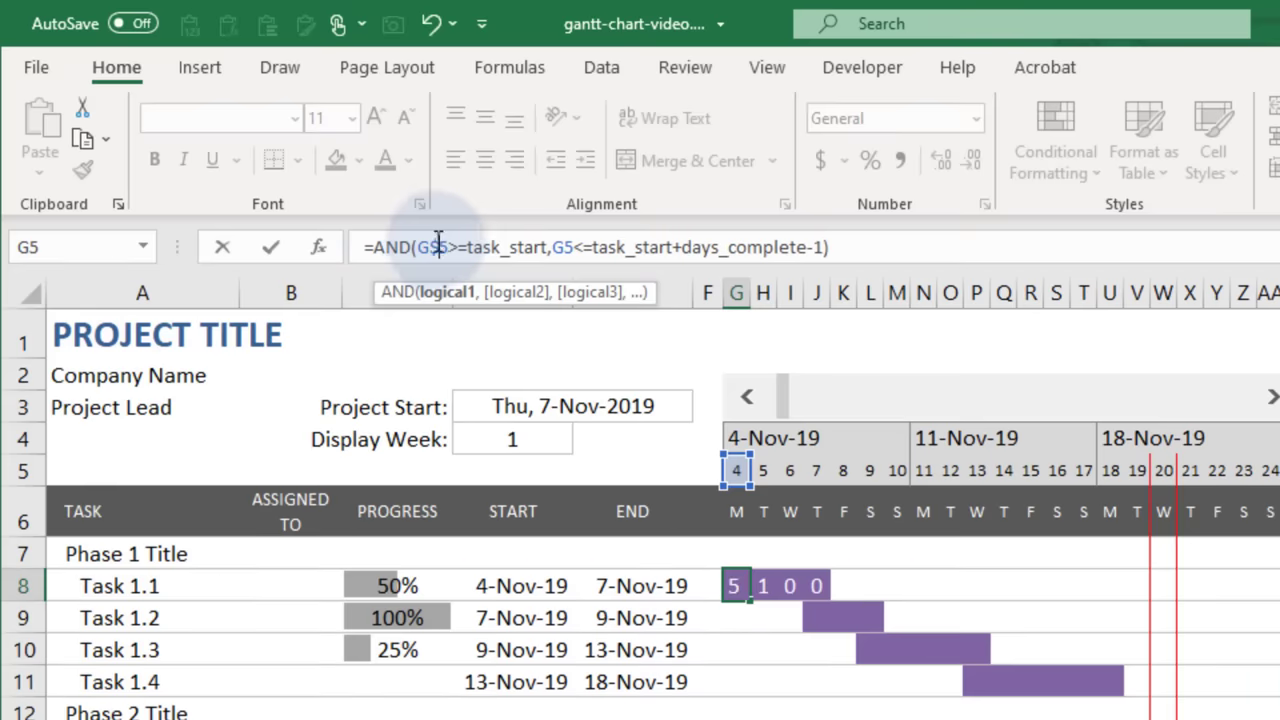
{"action": "left_click", "coordinate": [560, 246]}
{"action": "type", "text": "$"}
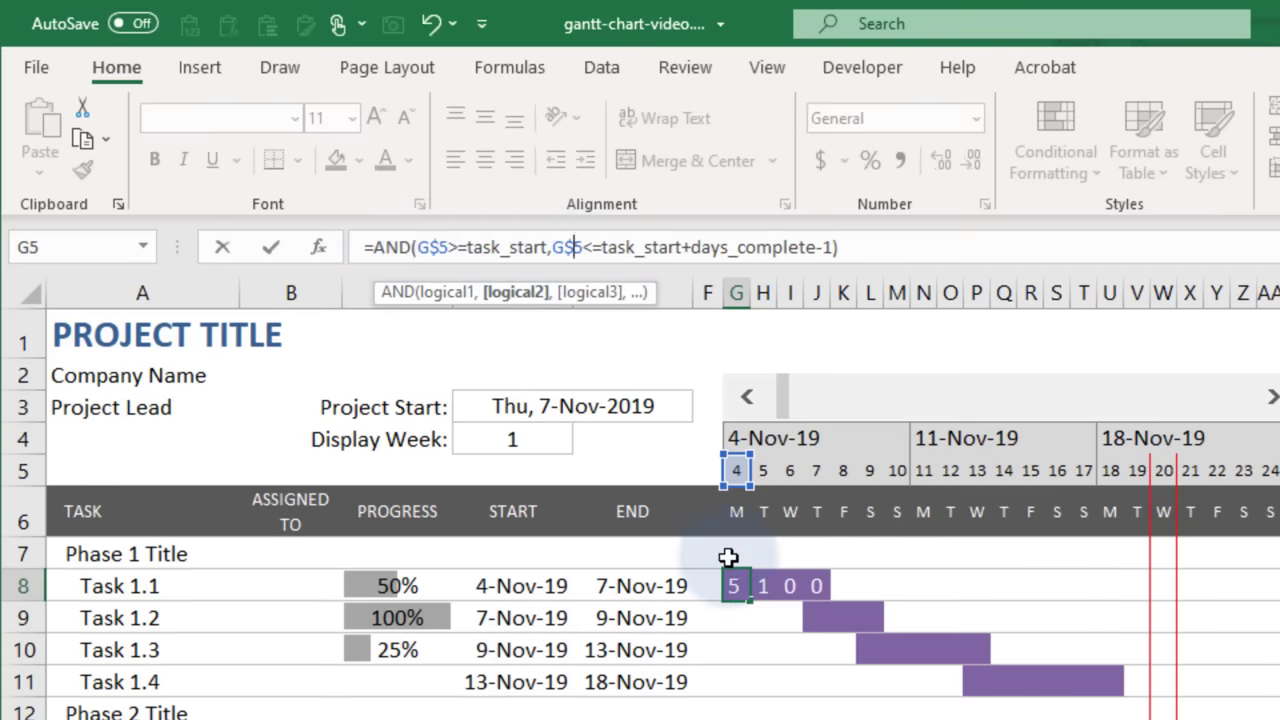
{"action": "key", "text": "ctrl+Return"}
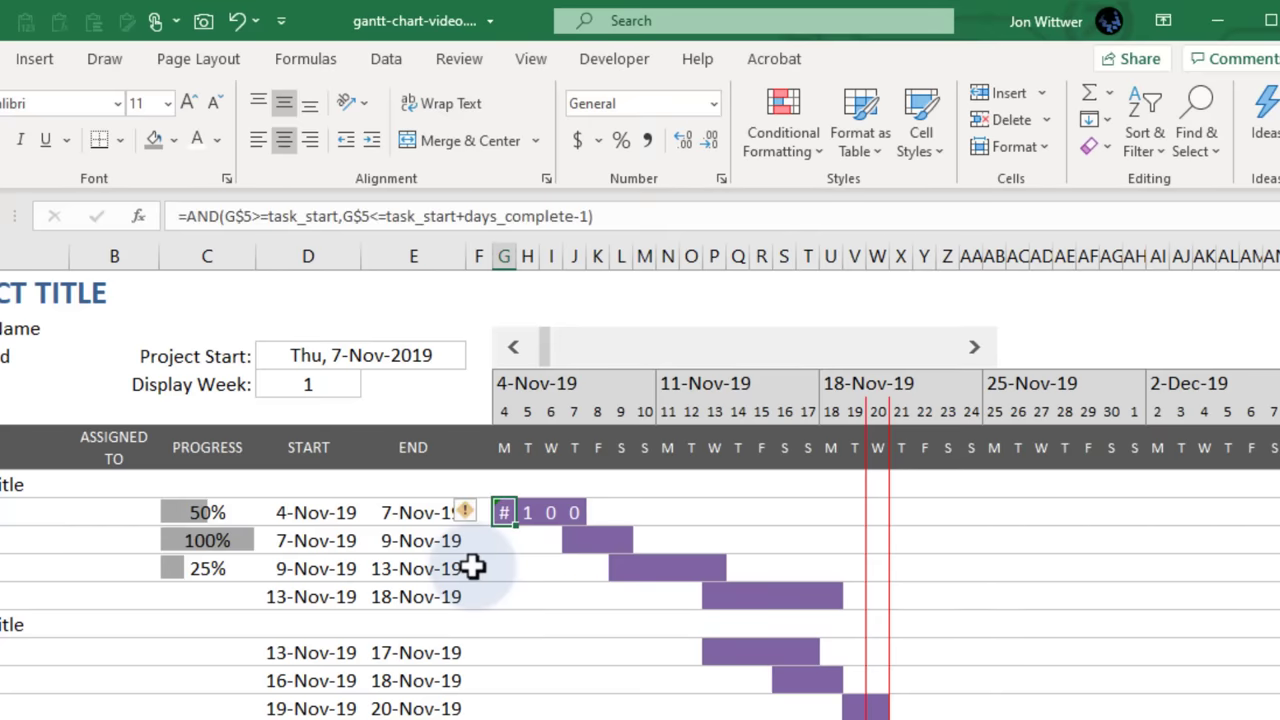
Define the Sheet1-scoped name task_start for Task 1.1's start date ($D8)
{"action": "left_click", "coordinate": [319, 64]}
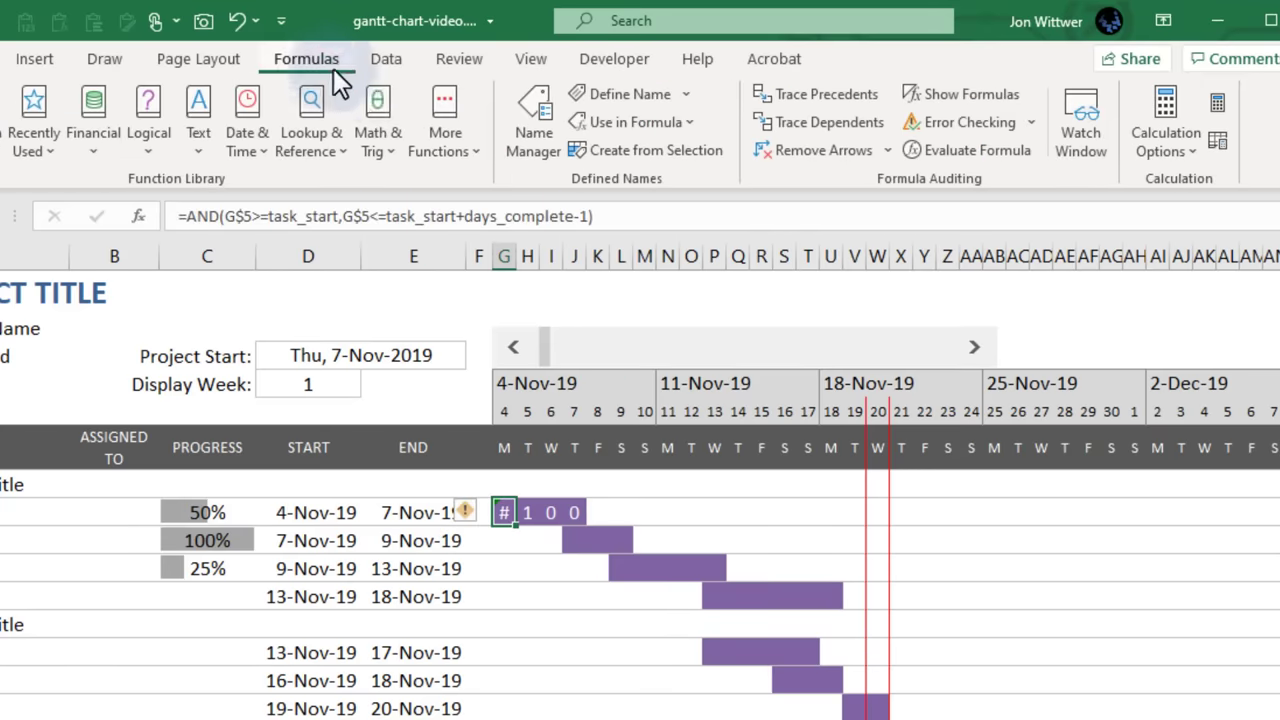
{"action": "left_click", "coordinate": [522, 125]}
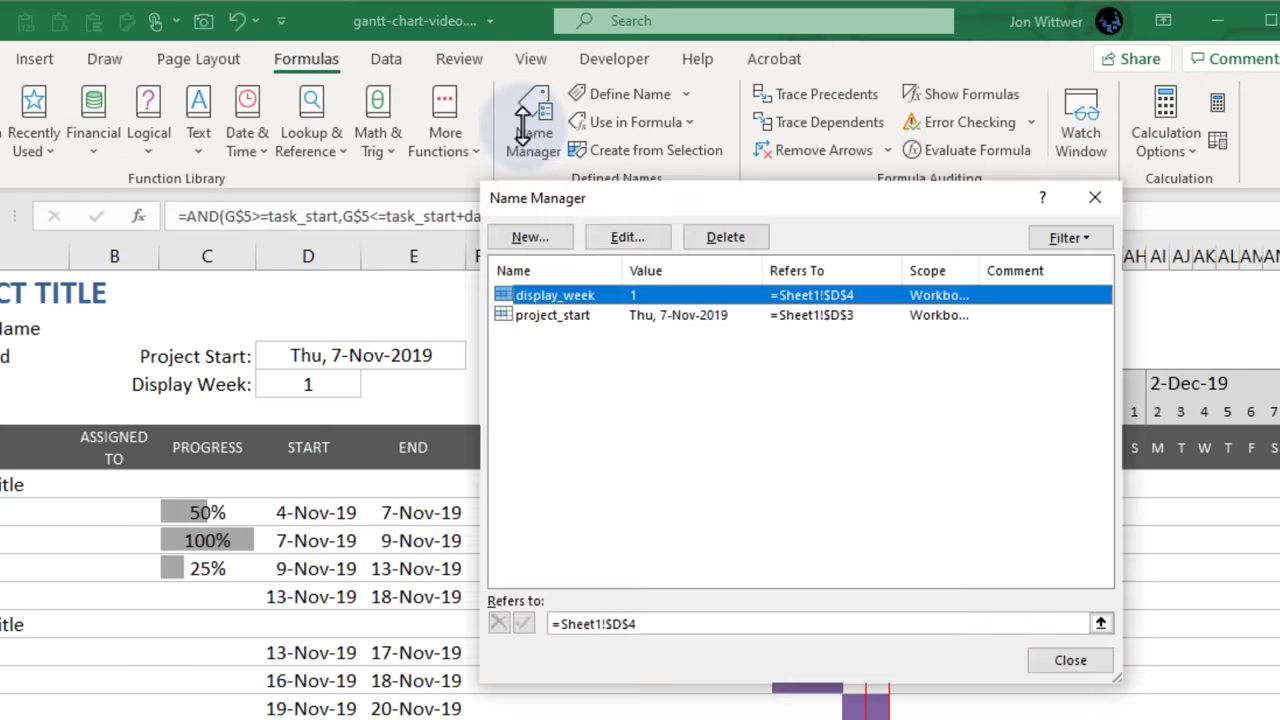
{"action": "left_click", "coordinate": [540, 236]}
{"action": "type", "text": "task_start"}
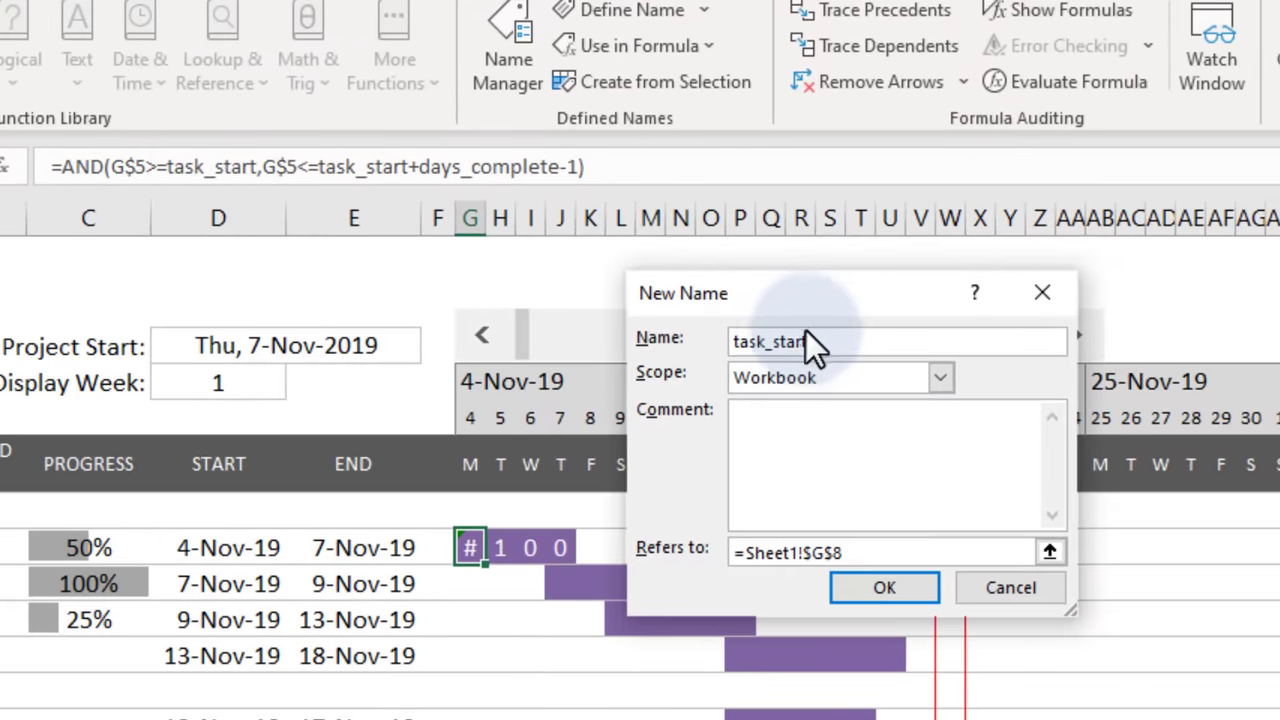
{"action": "left_click", "coordinate": [940, 377]}
{"action": "left_click", "coordinate": [843, 423]}
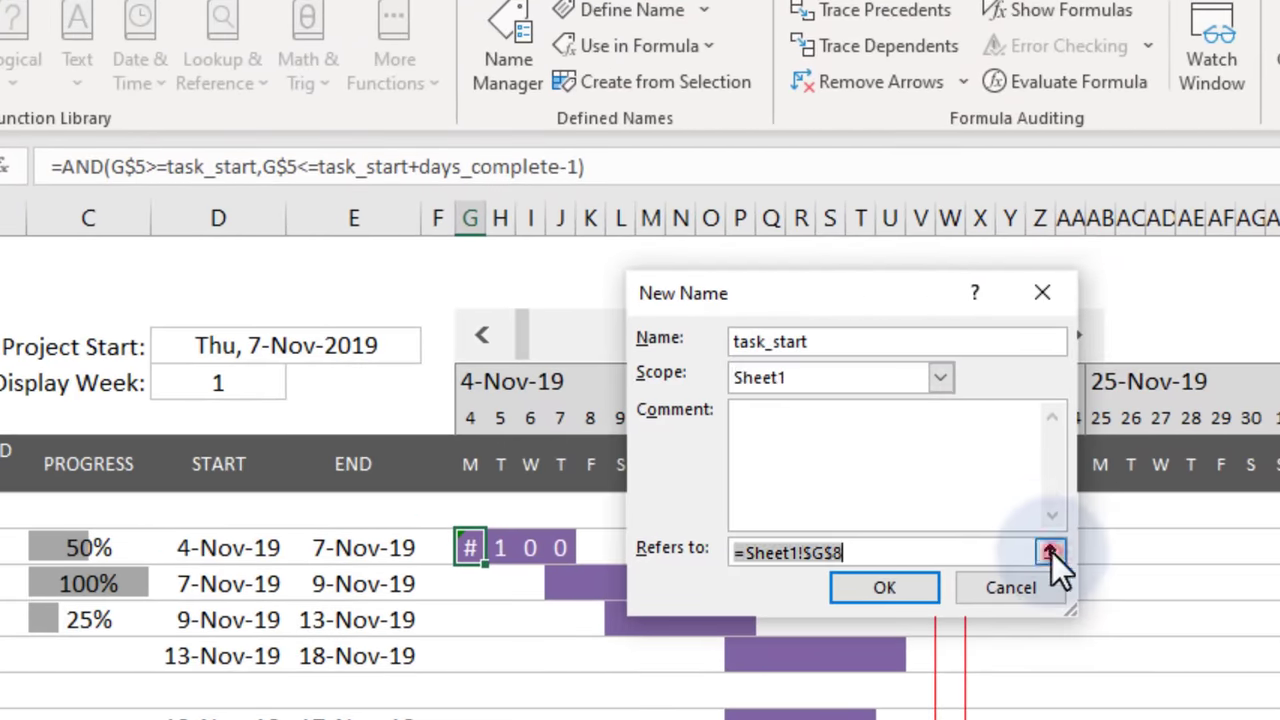
{"action": "left_click", "coordinate": [1049, 552]}
{"action": "left_click", "coordinate": [234, 540]}
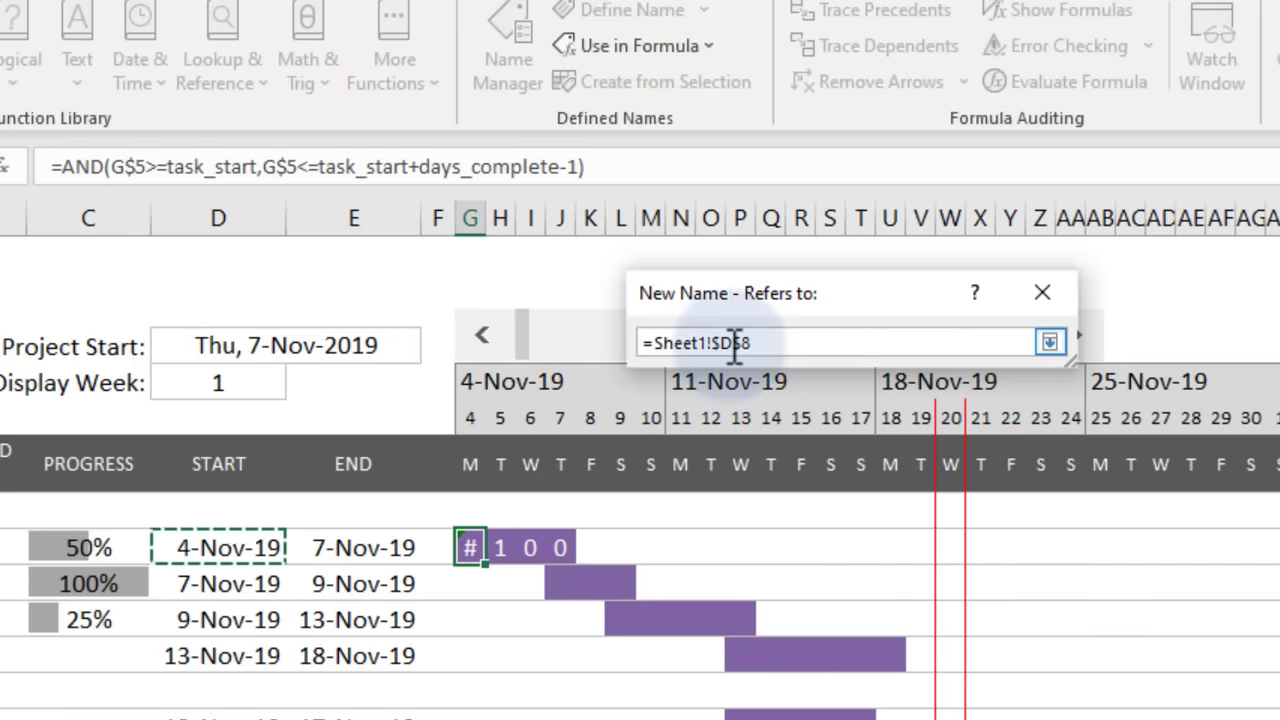
{"action": "left_click", "coordinate": [1050, 342]}
{"action": "left_click", "coordinate": [863, 592]}
Define the Sheet1-scoped name task_end for Task 1.1's end date ($E8)
{"action": "left_click", "coordinate": [515, 198]}
{"action": "type", "text": "task_end"}
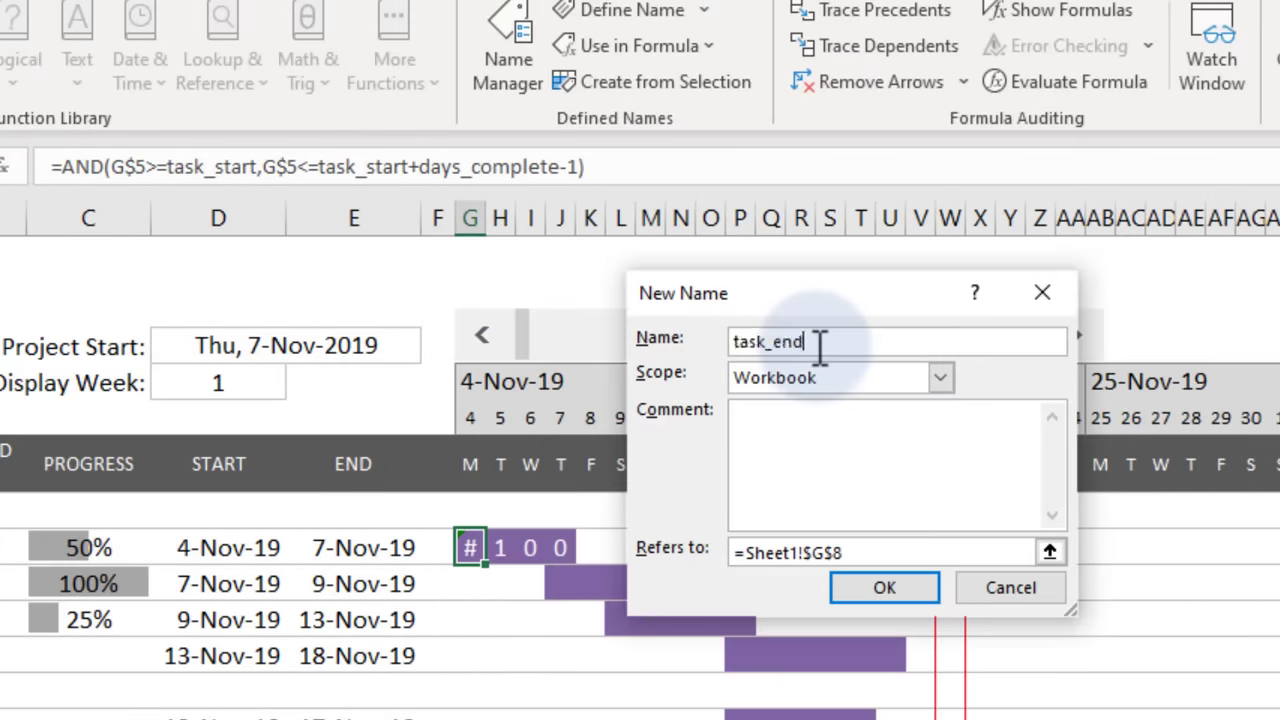
{"action": "left_click", "coordinate": [851, 377]}
{"action": "left_click", "coordinate": [860, 423]}
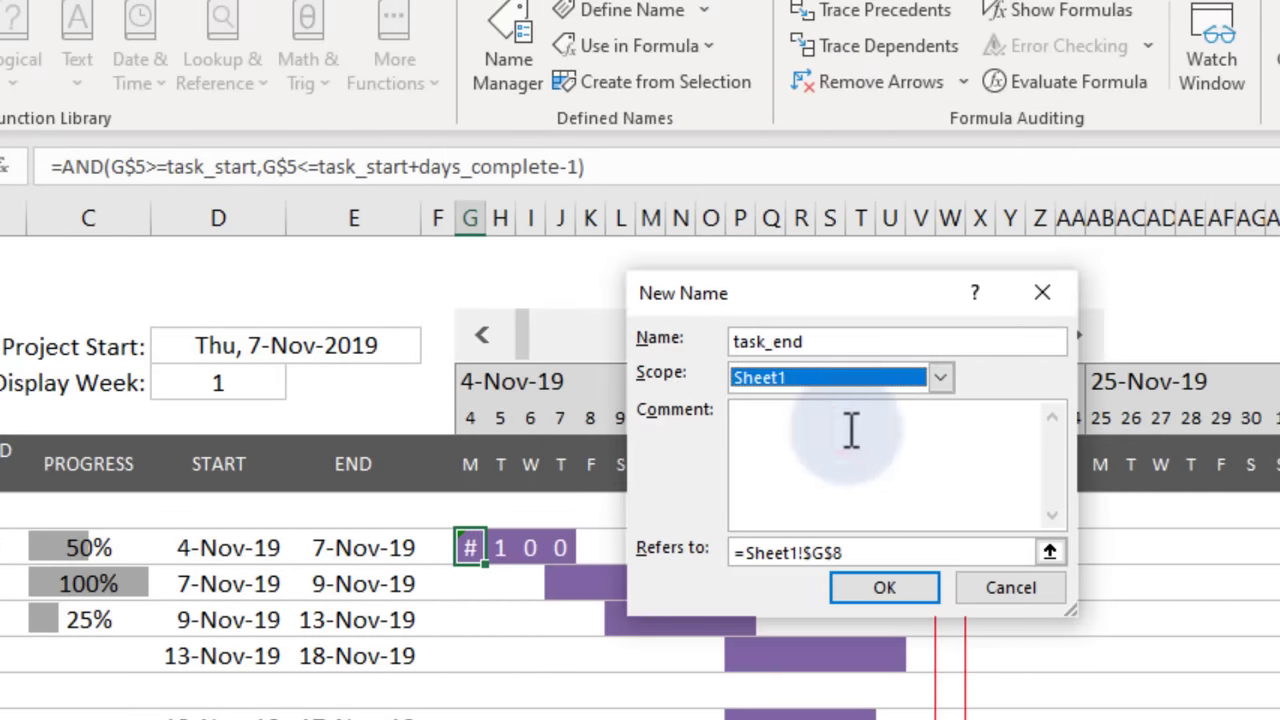
{"action": "left_click", "coordinate": [1049, 553]}
{"action": "left_click", "coordinate": [366, 545]}
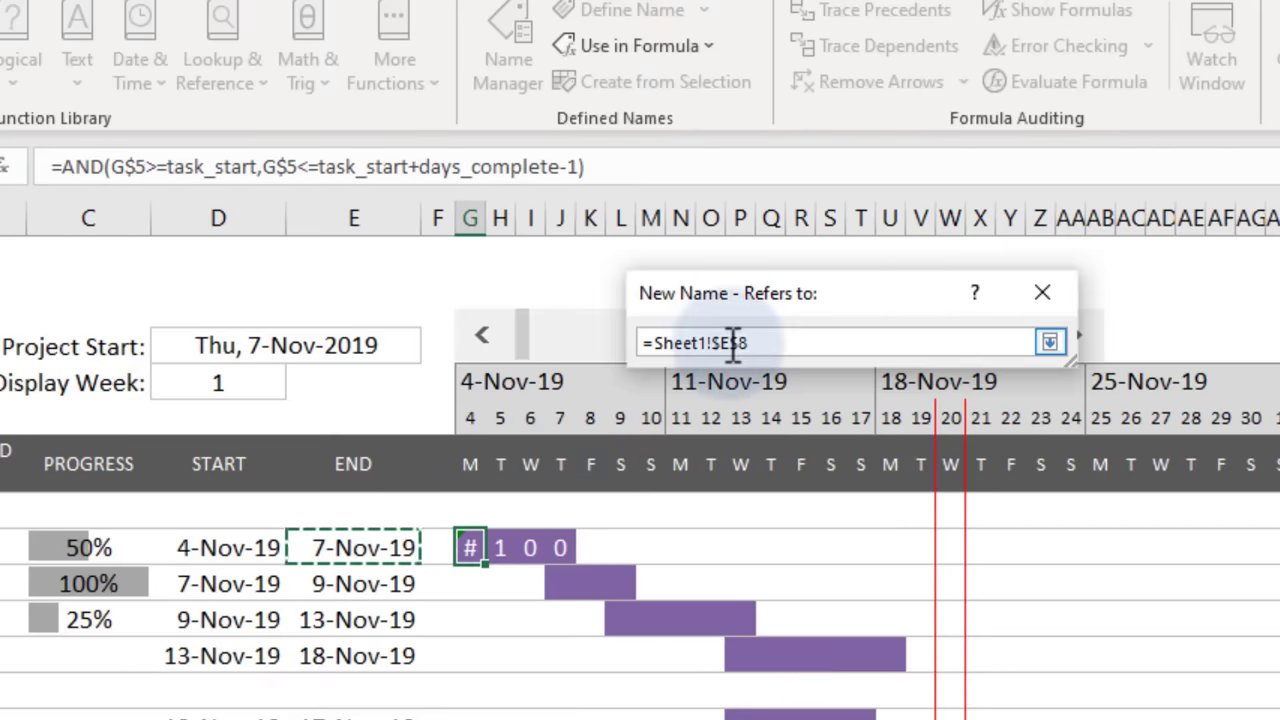
{"action": "left_click", "coordinate": [1050, 343]}
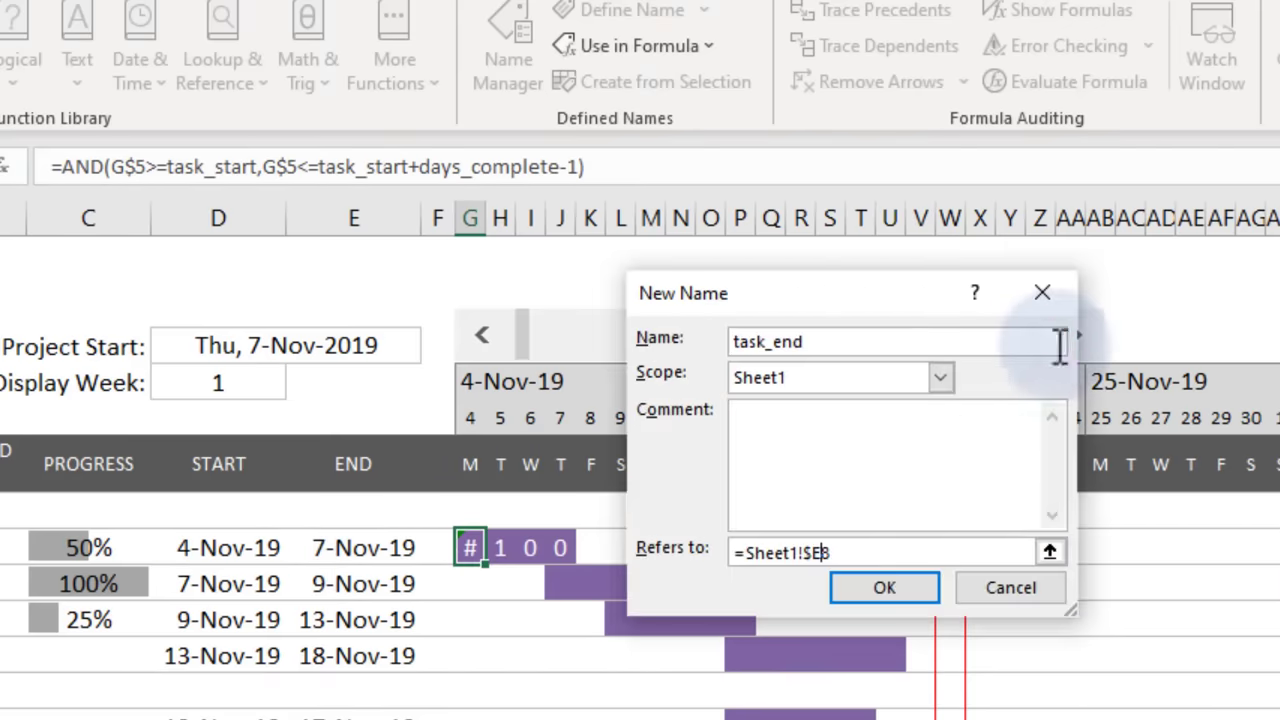
{"action": "left_click", "coordinate": [878, 588]}
Define the Sheet1-scoped name task_progress for the progress cell with a relative row ($C8)
{"action": "left_click", "coordinate": [510, 192]}
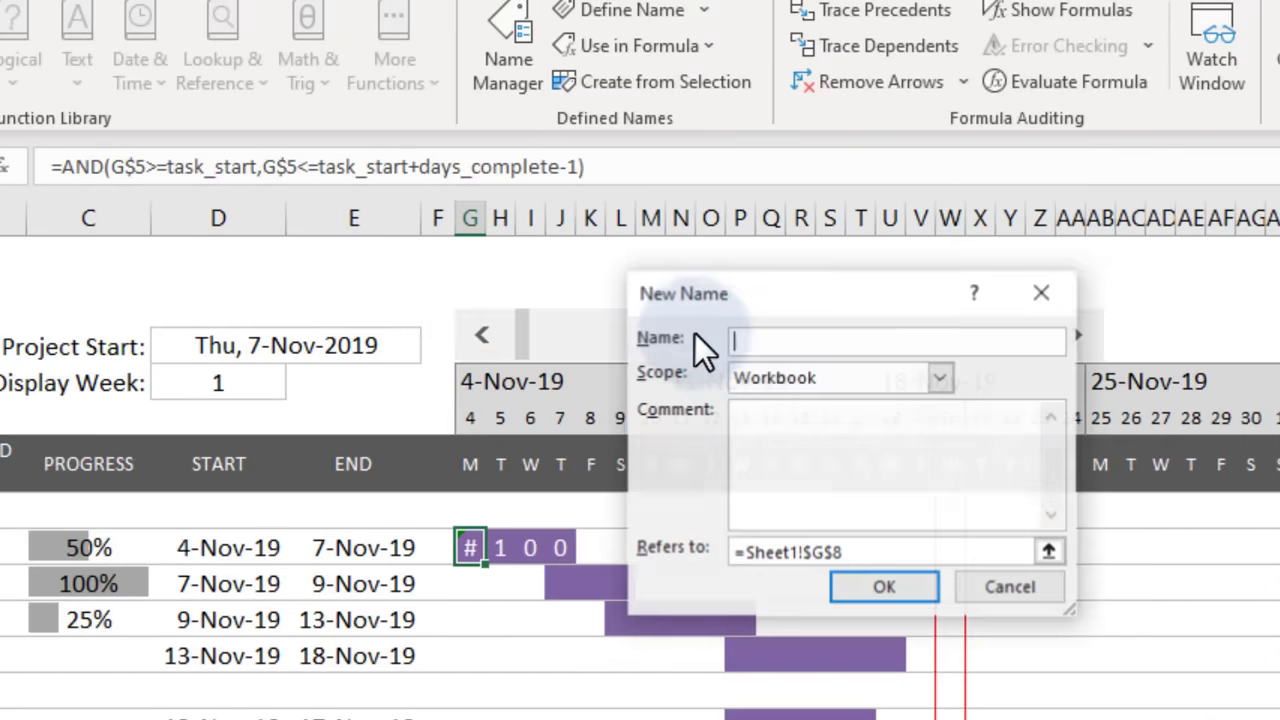
{"action": "type", "text": "task_progress"}
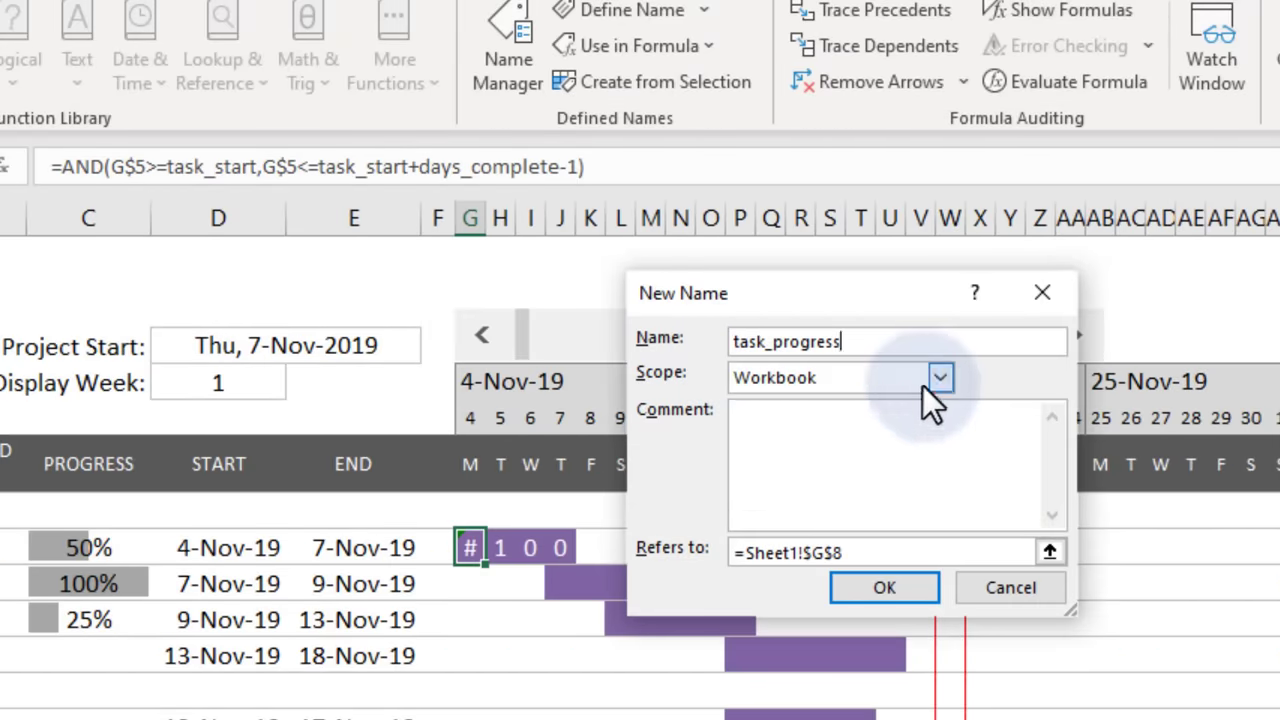
{"action": "left_click", "coordinate": [938, 380]}
{"action": "left_click", "coordinate": [851, 424]}
{"action": "left_click", "coordinate": [1050, 552]}
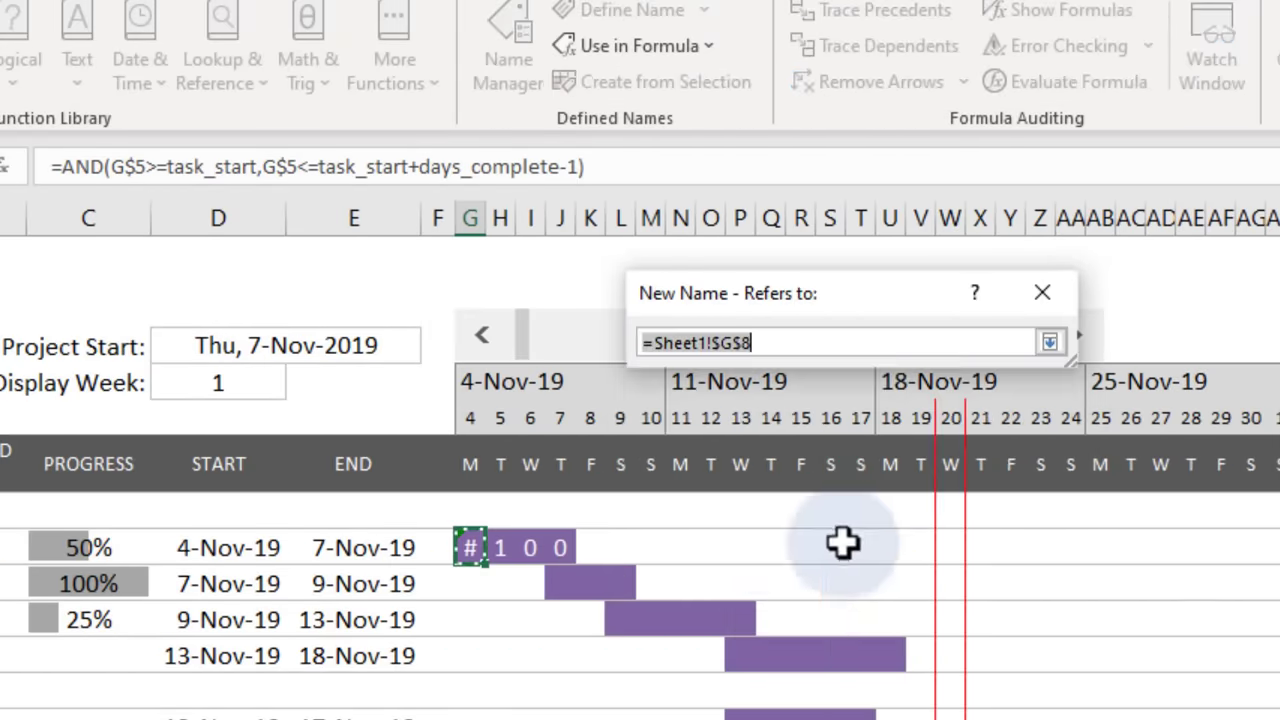
{"action": "left_click", "coordinate": [105, 548]}
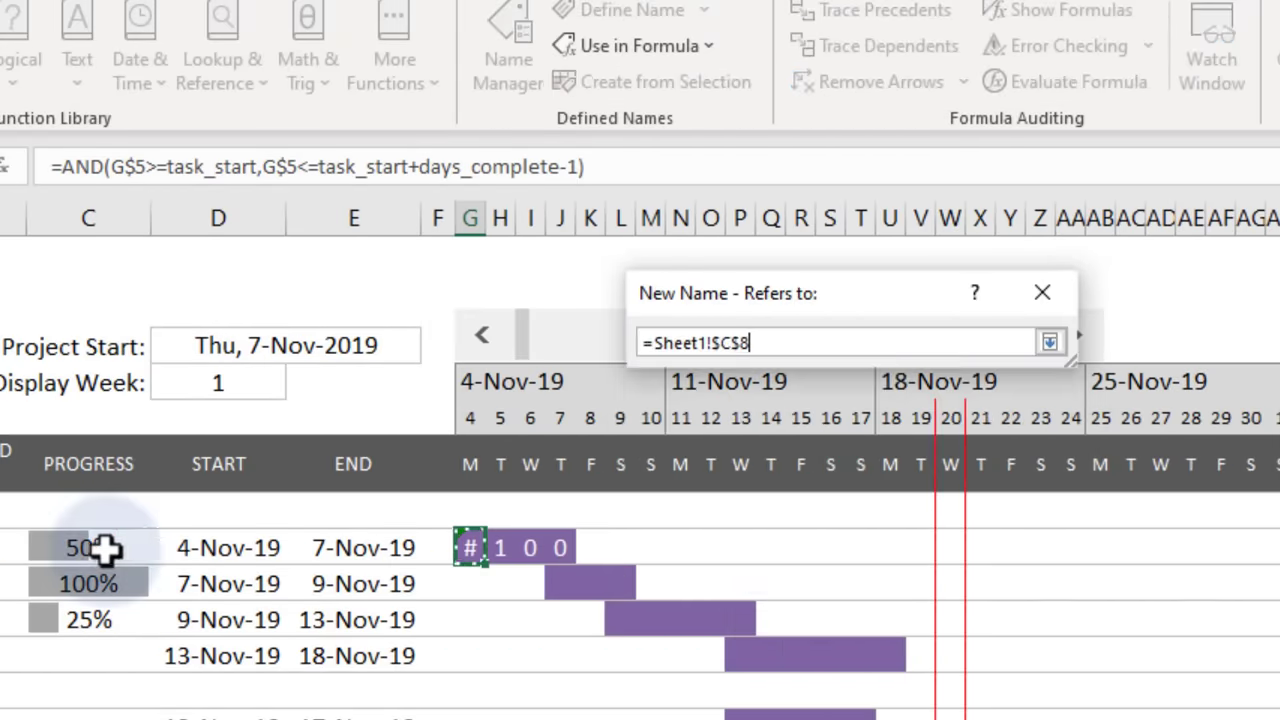
{"action": "left_click", "coordinate": [750, 342]}
{"action": "key", "text": "BackSpace"}
{"action": "left_click", "coordinate": [1050, 342]}
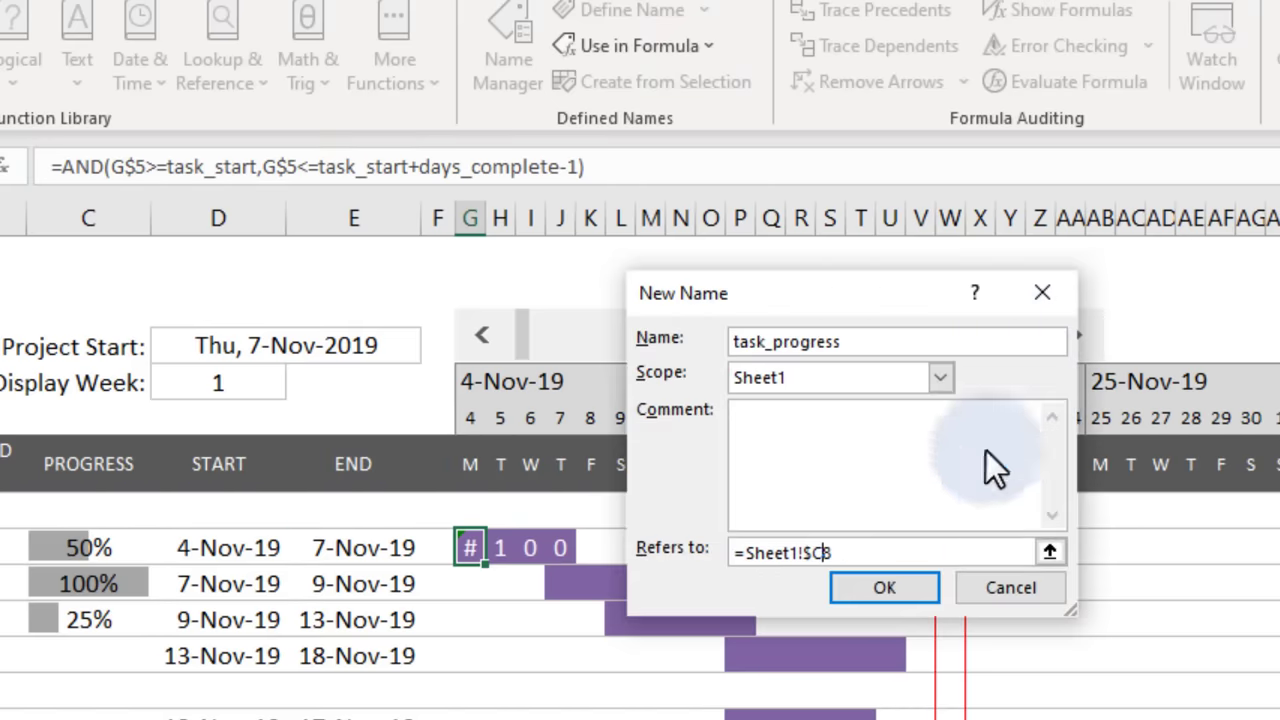
{"action": "left_click", "coordinate": [884, 587]}
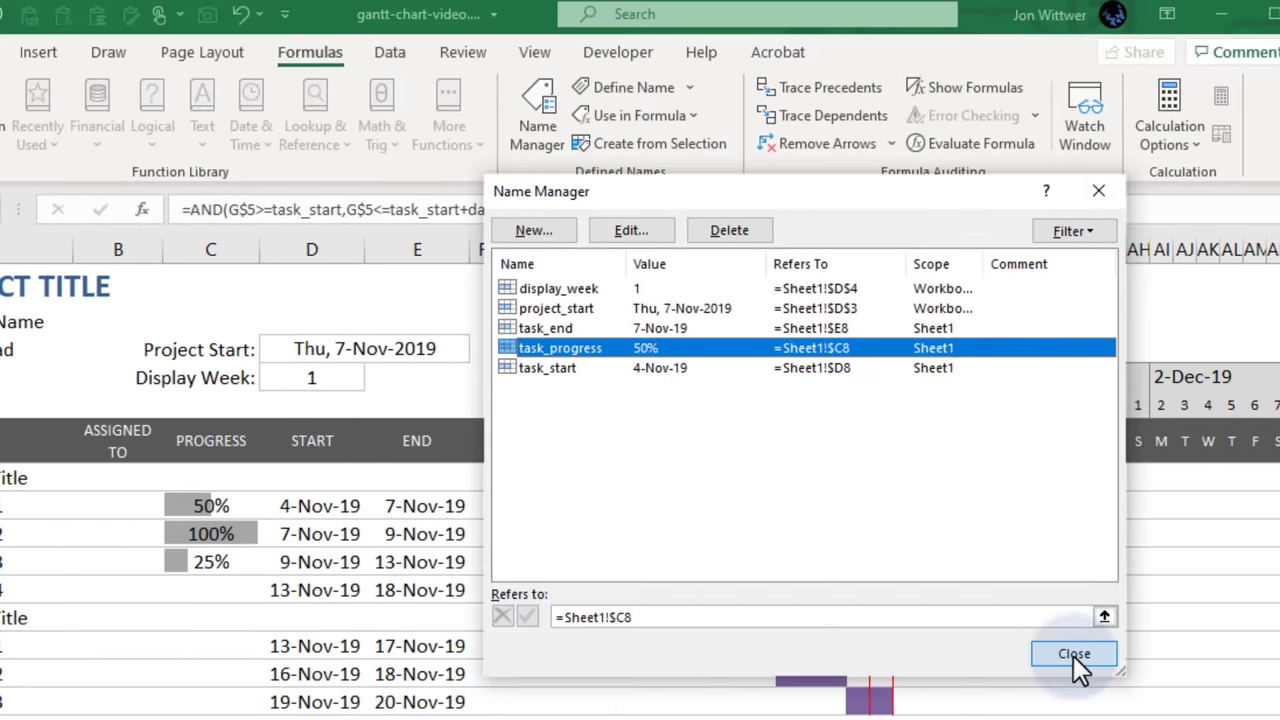
{"action": "left_click", "coordinate": [1074, 655]}
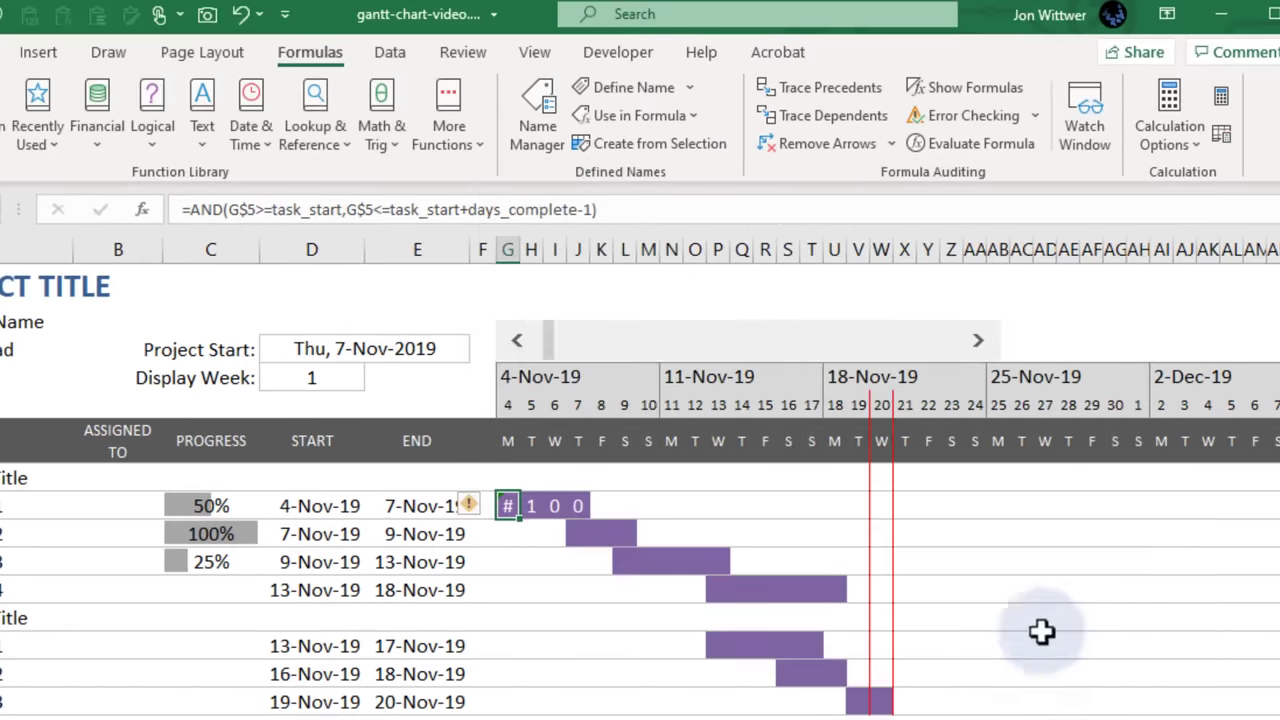
Replace days_complete in G8 with (task_progress*(task_end-task_start+1)), prefixed by 1*
{"action": "double_click", "coordinate": [503, 209]}
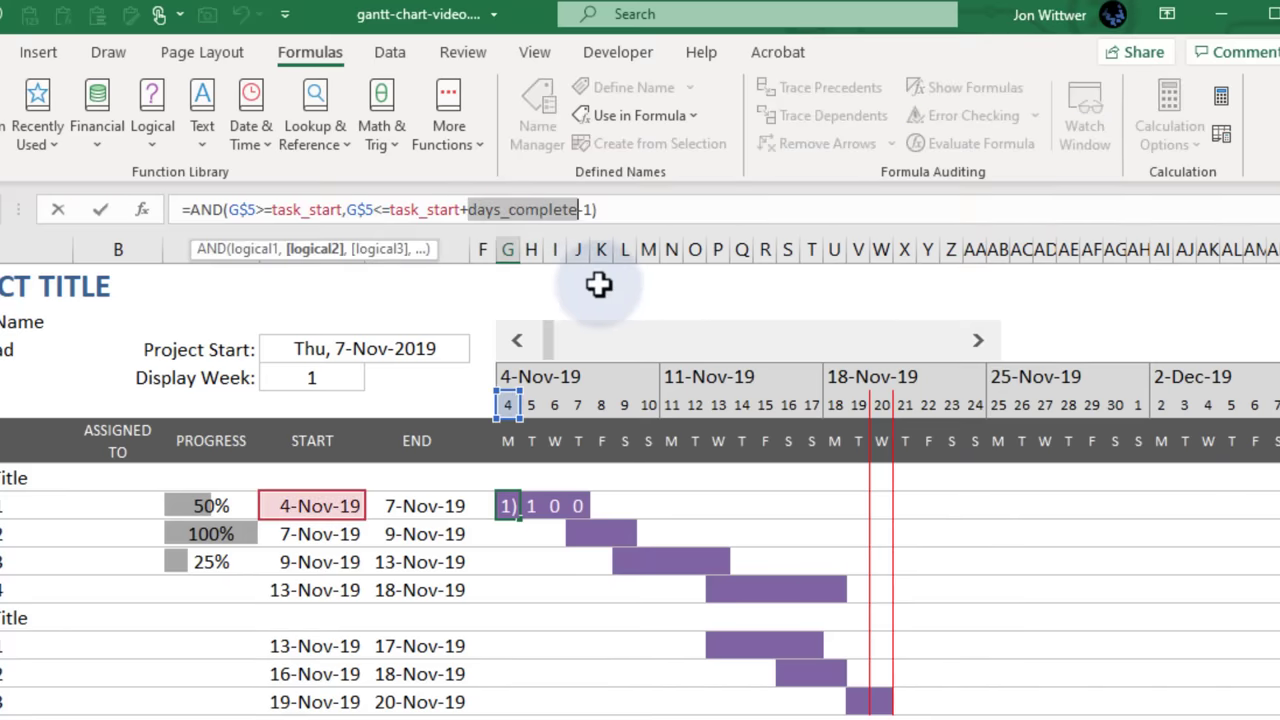
{"action": "type", "text": "(task_progress*("}
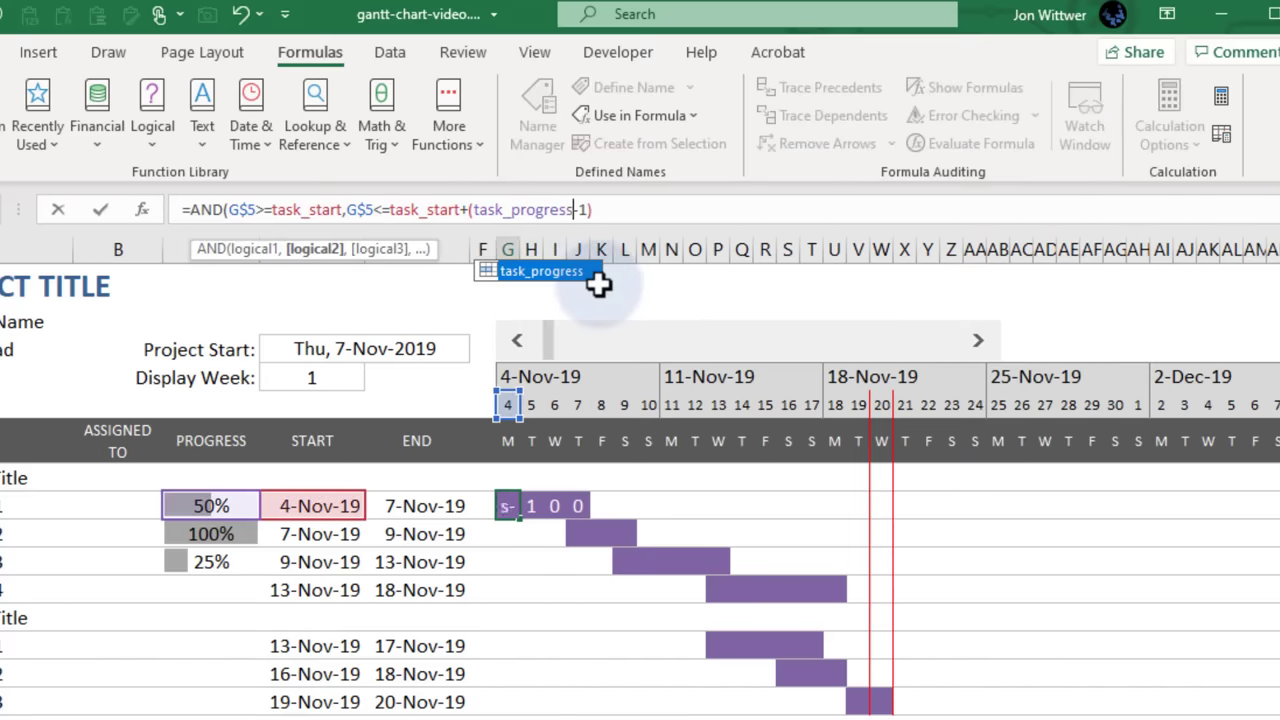
{"action": "type", "text": "task_end-task_start+1"}
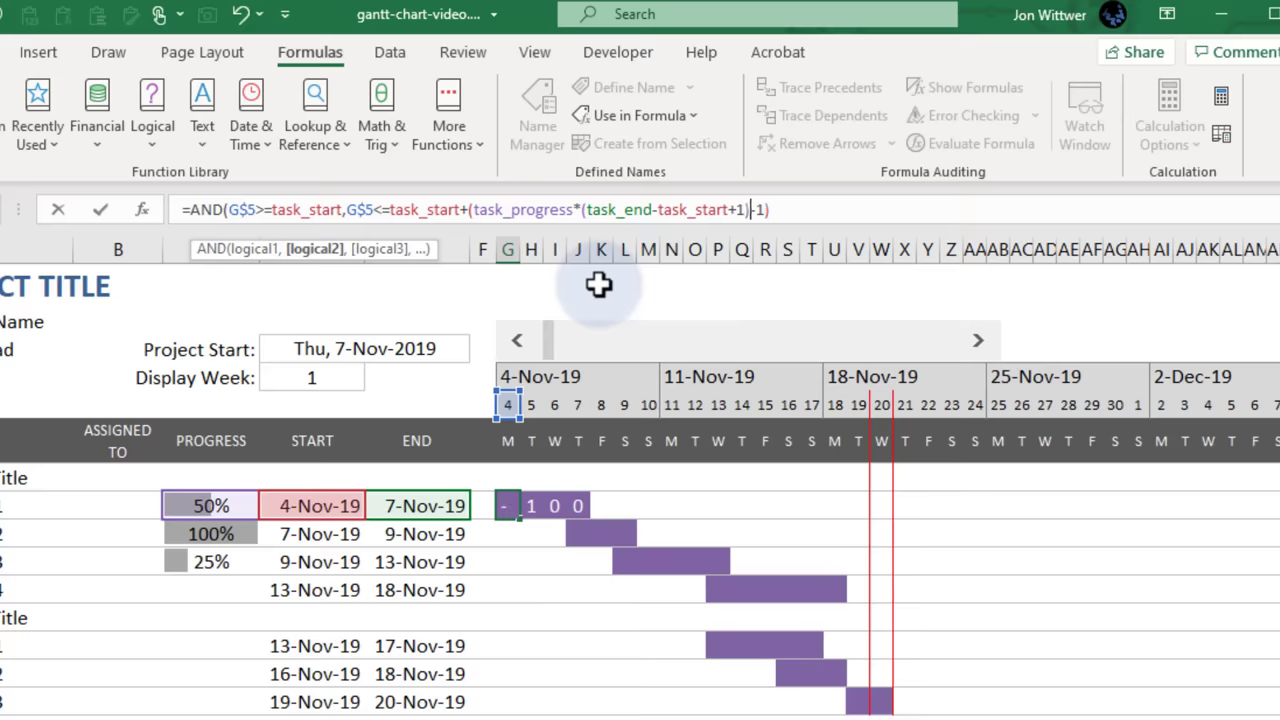
{"action": "key", "text": "Return"}
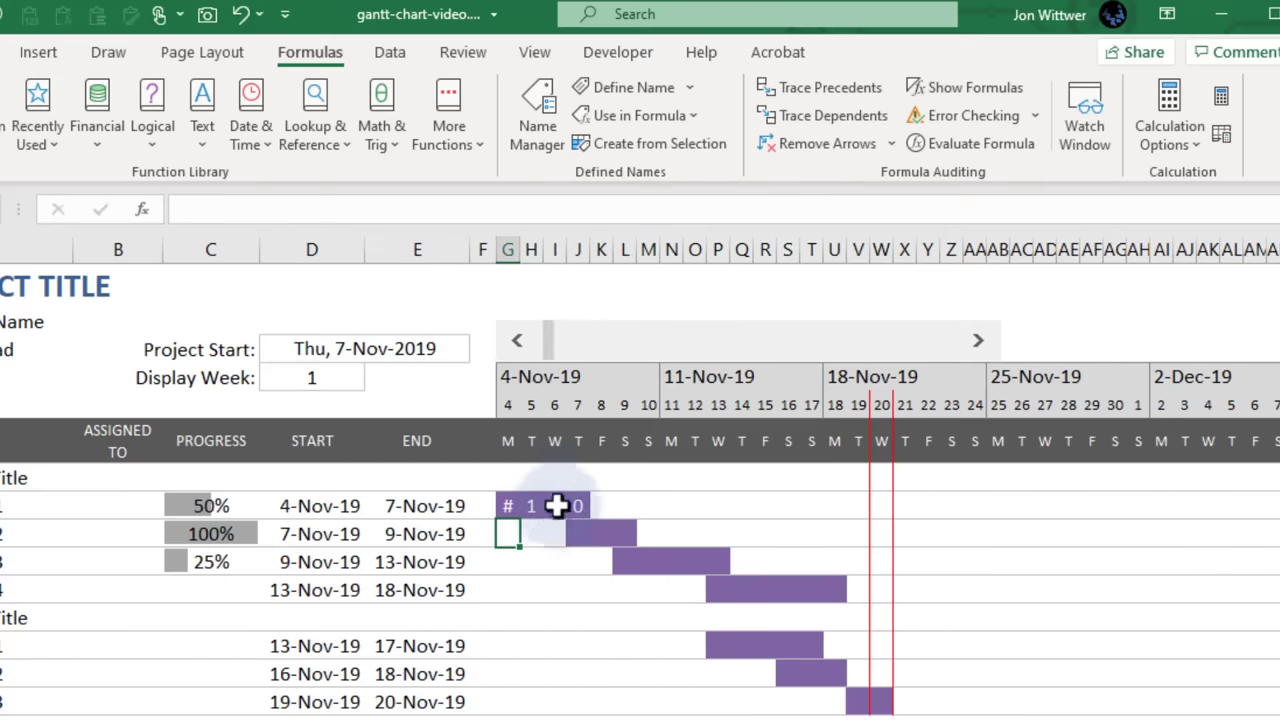
{"action": "key", "text": "Up"}
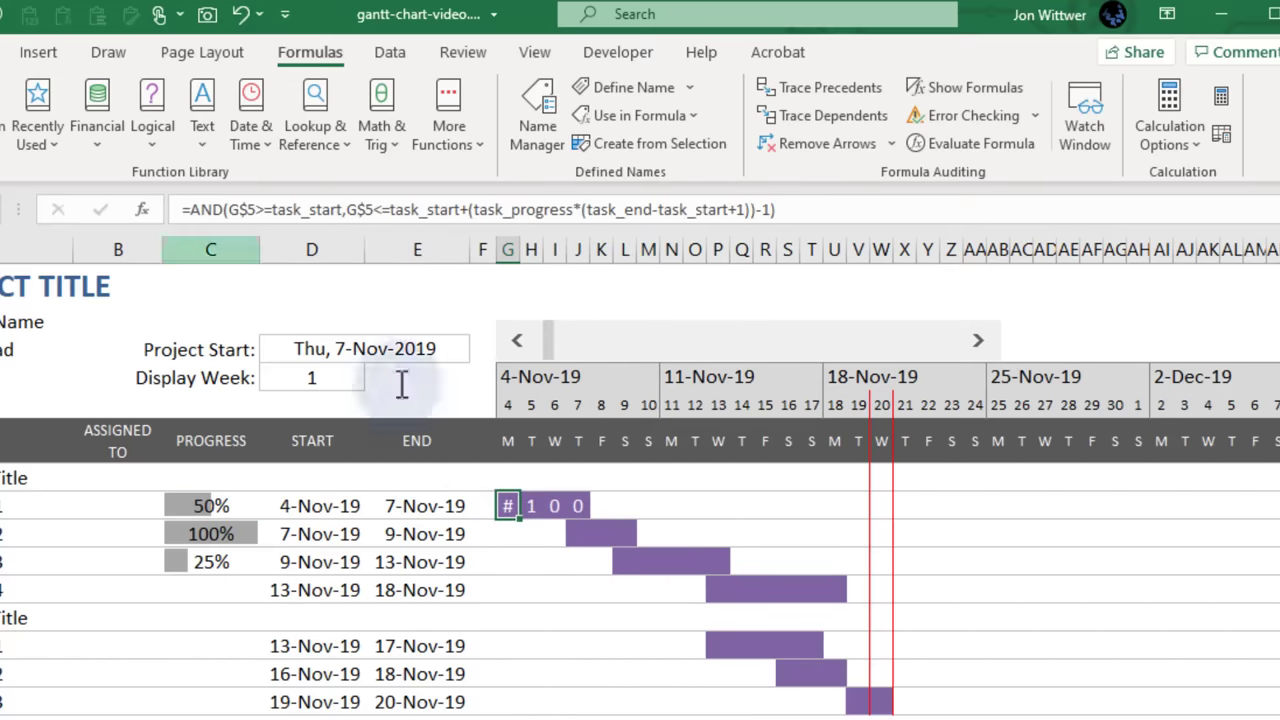
{"action": "left_click", "coordinate": [190, 210]}
{"action": "type", "text": "1*"}
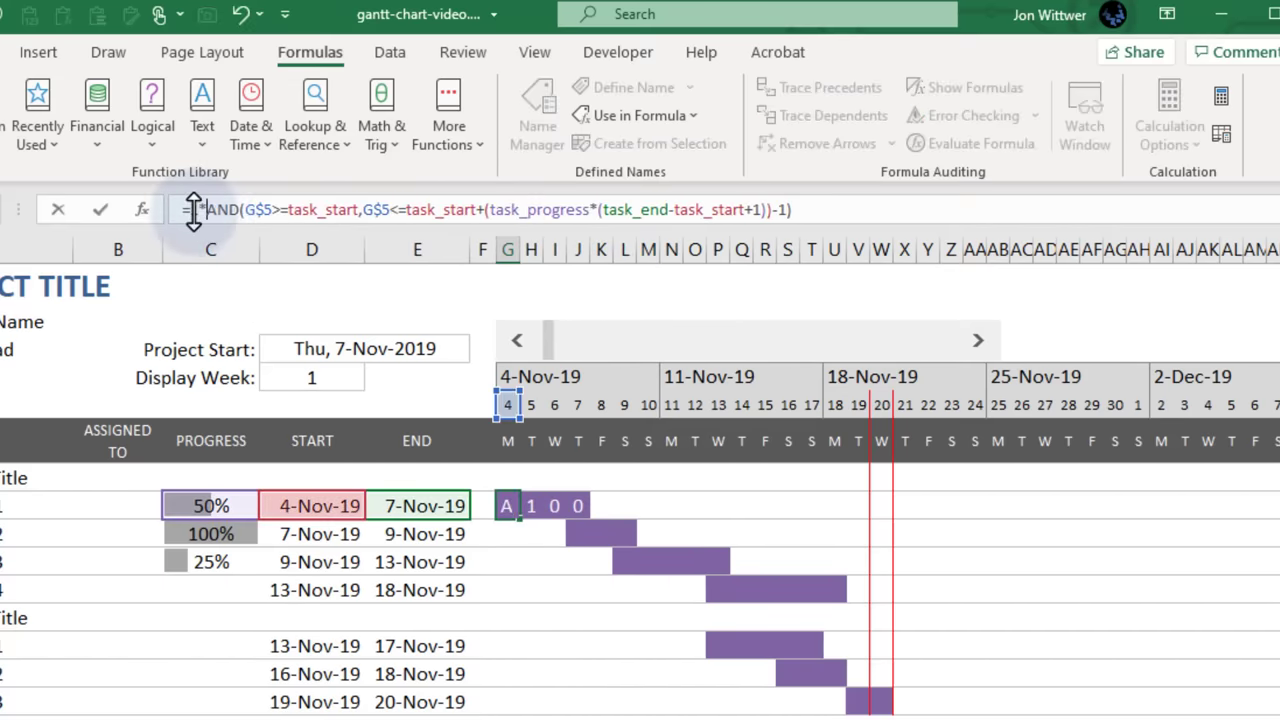
{"action": "key", "text": "Return"}
{"action": "key", "text": "Up"}
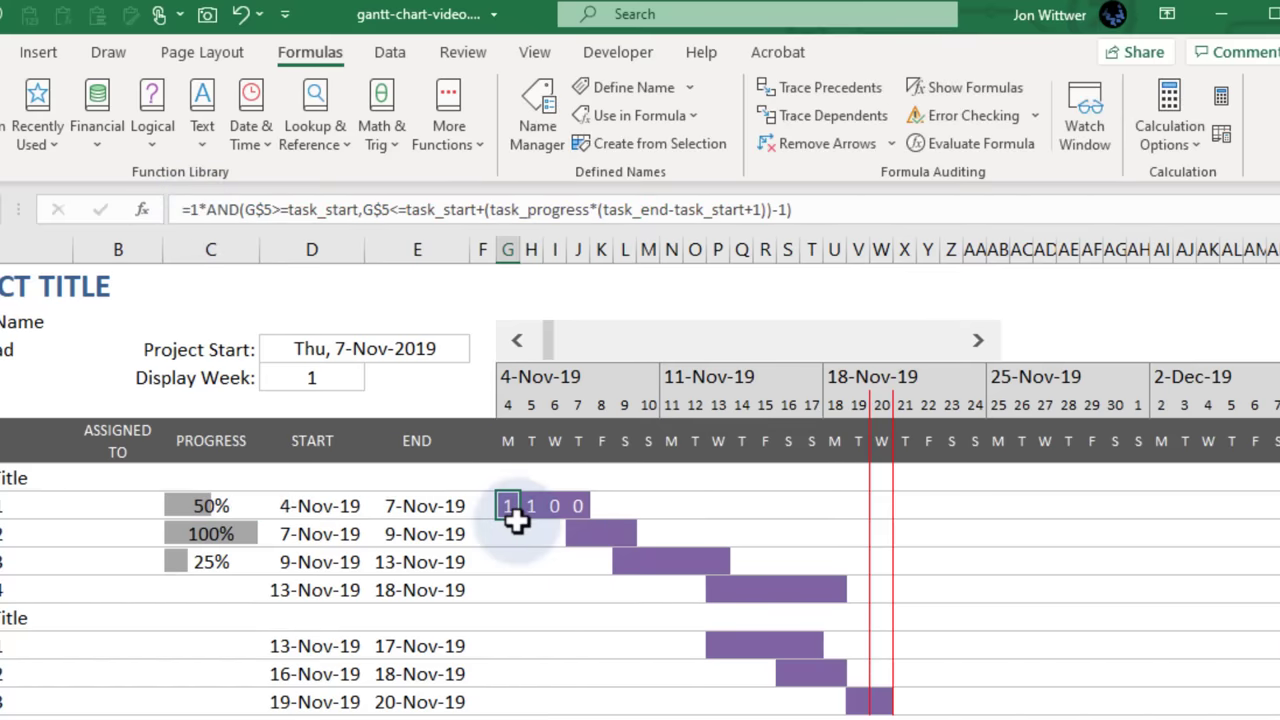
Test Task 1.1 progress at 100%, 99%, 0%, 56%, settle on 75%, and select G8's formula text
{"action": "left_click", "coordinate": [215, 508]}
{"action": "type", "text": "00"}
{"action": "key", "text": "Return"}
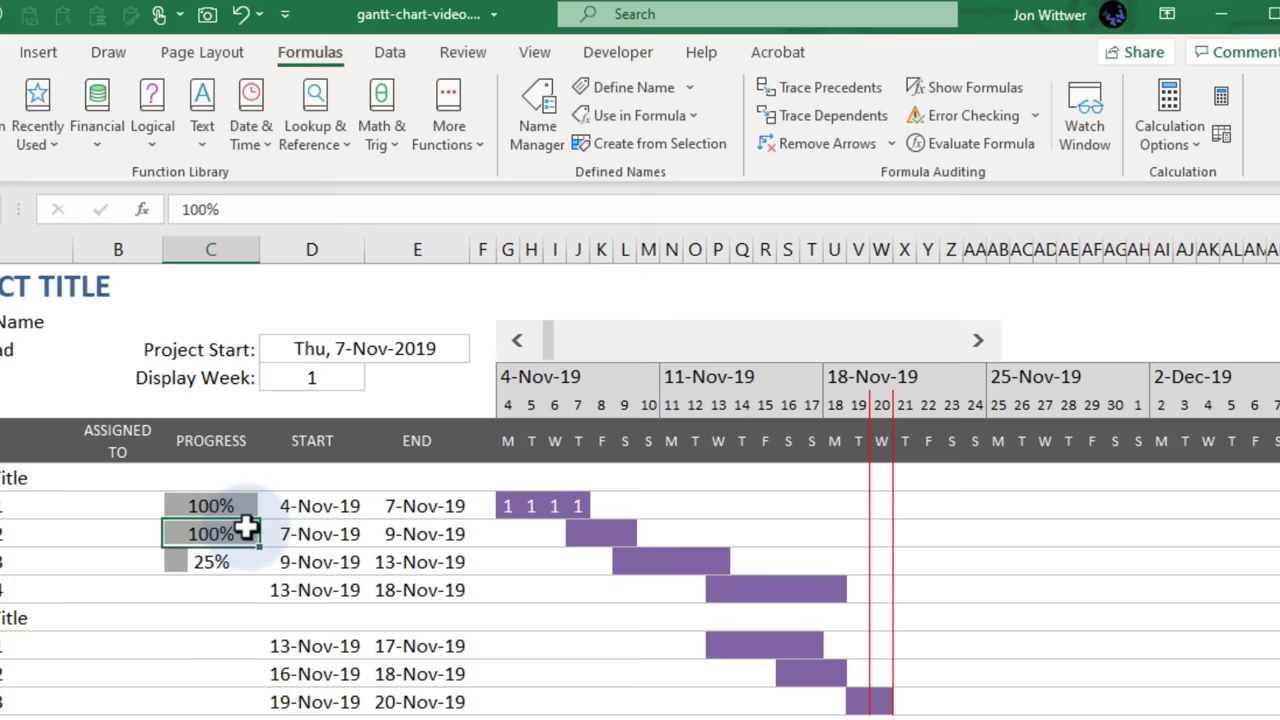
{"action": "type", "text": "99"}
{"action": "key", "text": "Return"}
{"action": "type", "text": "0"}
{"action": "key", "text": "Return"}
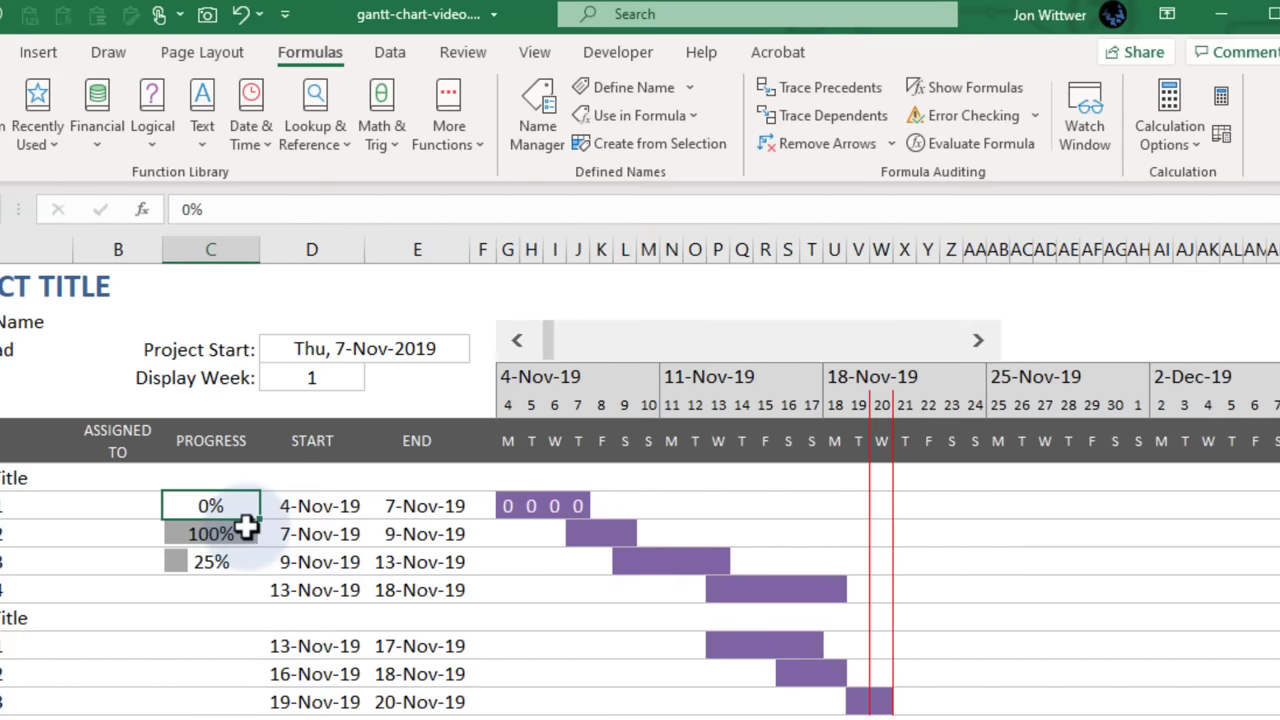
{"action": "type", "text": "56"}
{"action": "key", "text": "Return"}
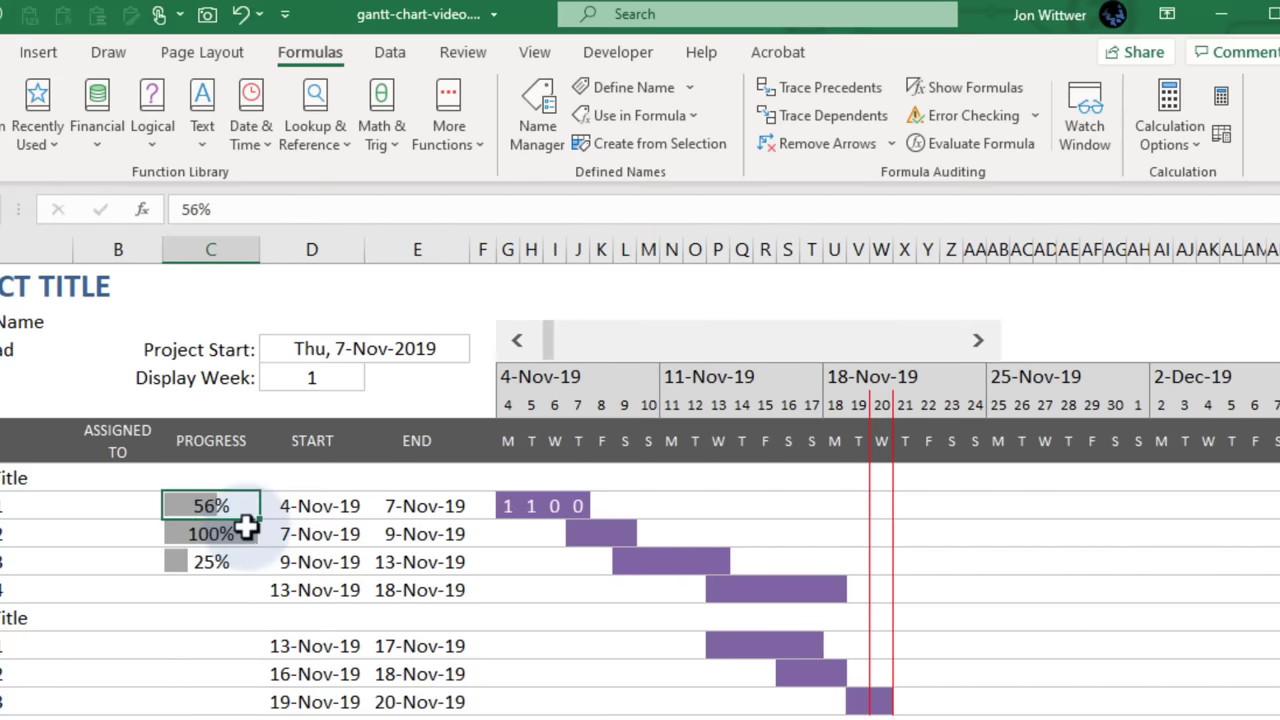
{"action": "type", "text": "75"}
{"action": "key", "text": "Return"}
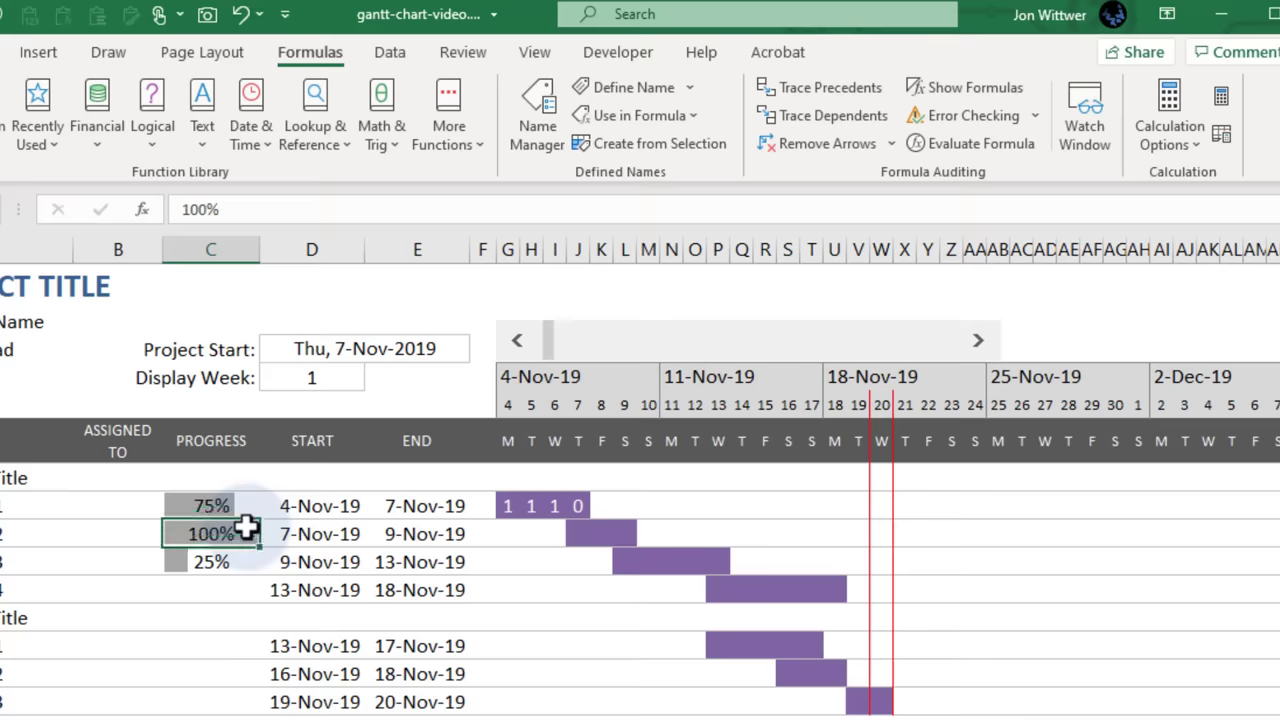
{"action": "left_click", "coordinate": [505, 506]}
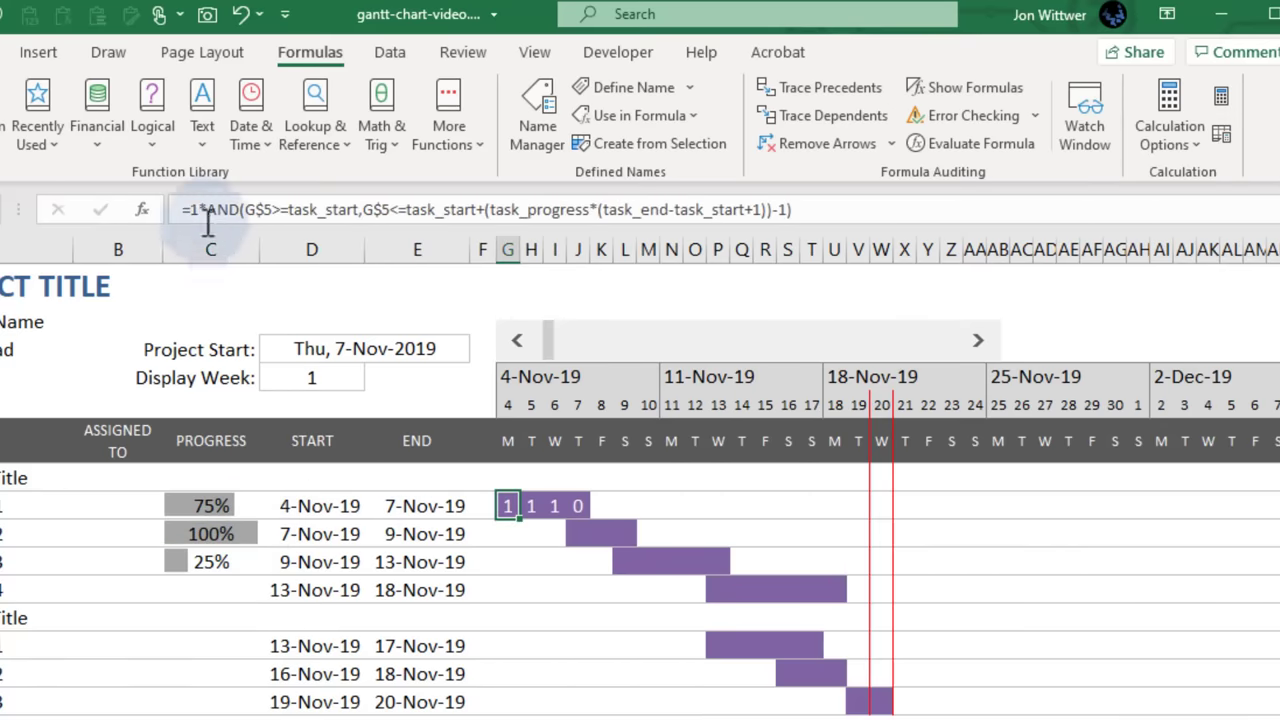
{"action": "left_click_drag", "start_coordinate": [180, 210], "coordinate": [862, 211]}
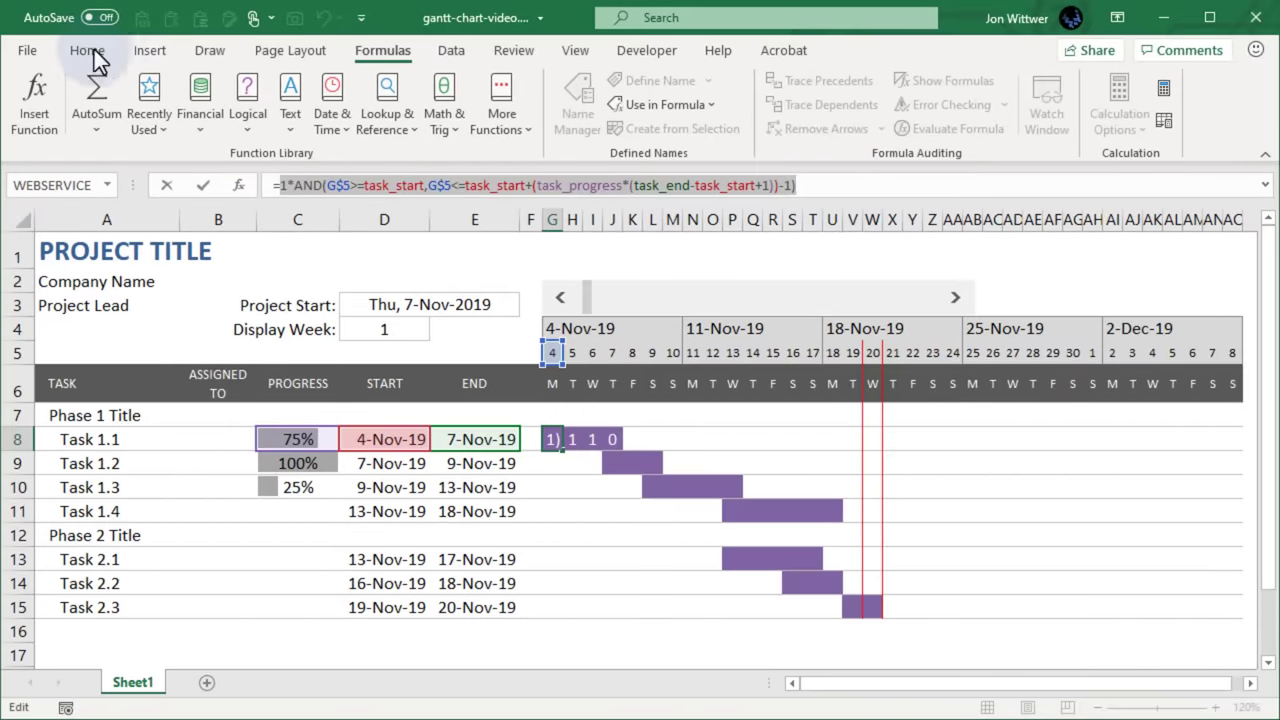
Add a formula-based conditional formatting rule with grey fill to the whole timeline grid
{"action": "left_click", "coordinate": [87, 50]}
{"action": "key", "text": "Escape"}
{"action": "key", "text": "Escape"}
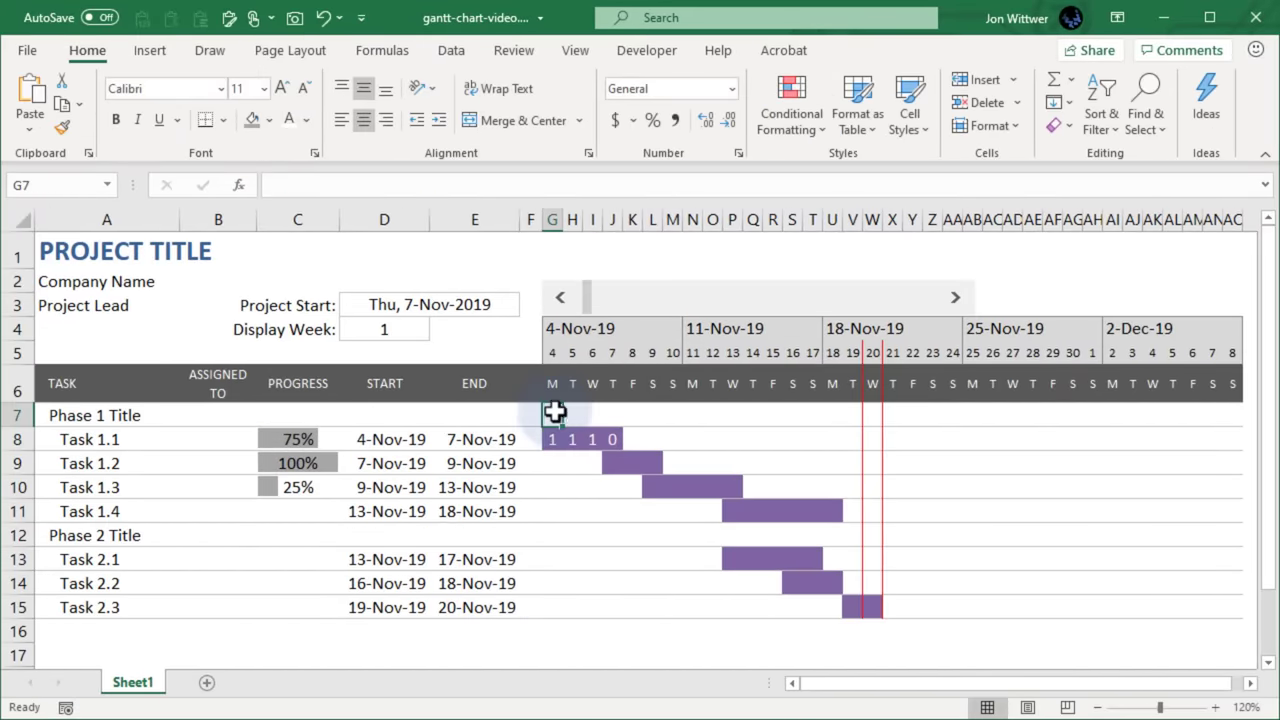
{"action": "left_click_drag", "start_coordinate": [554, 410], "coordinate": [1226, 610]}
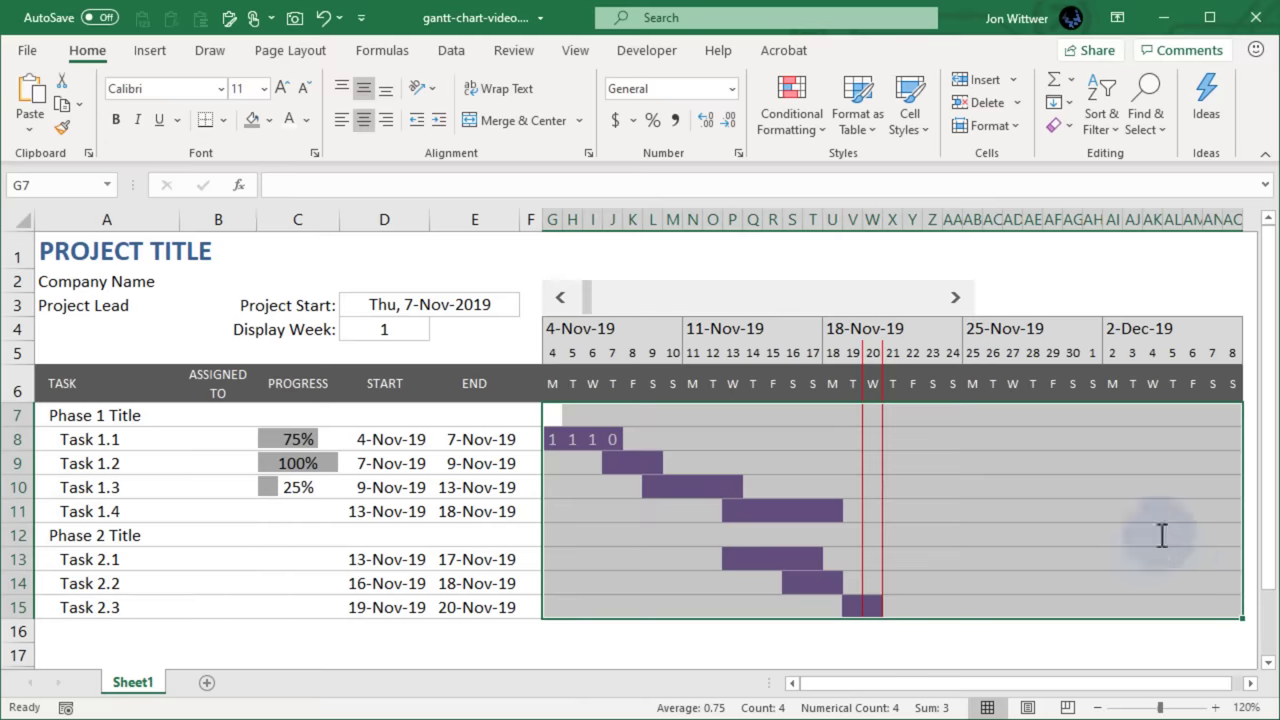
{"action": "left_click", "coordinate": [798, 129]}
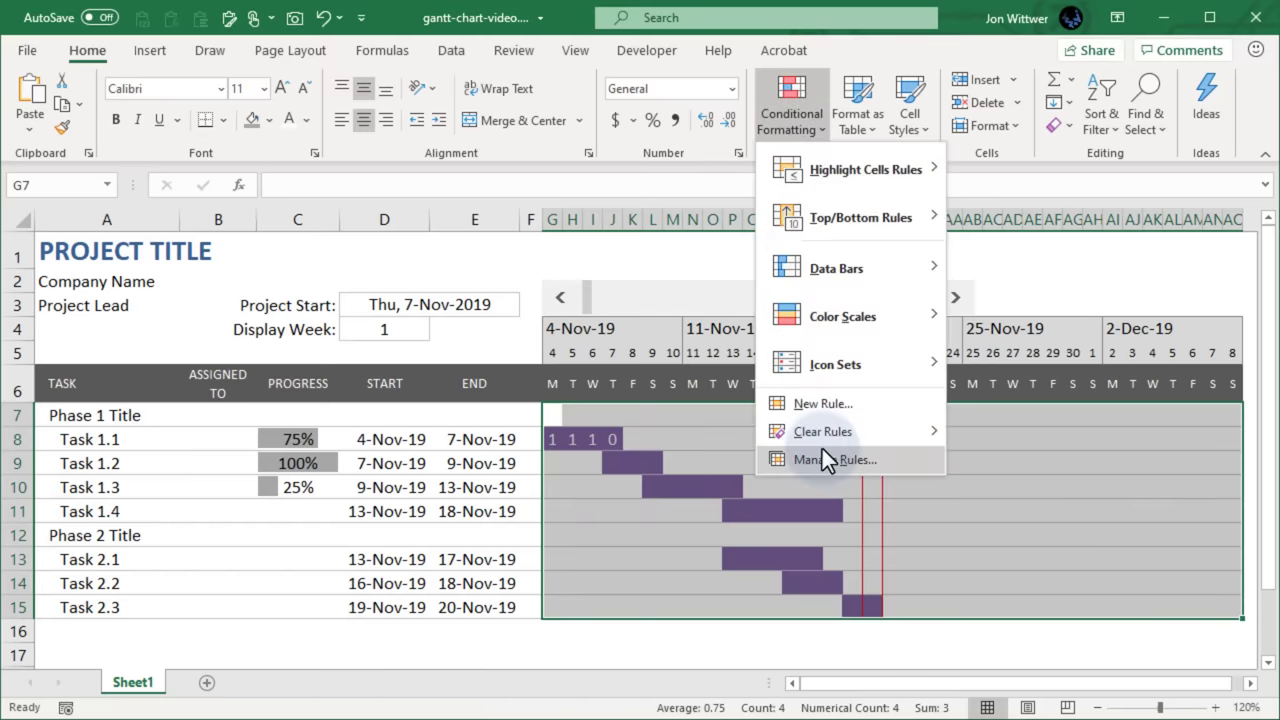
{"action": "left_click", "coordinate": [822, 404]}
{"action": "left_click", "coordinate": [597, 367]}
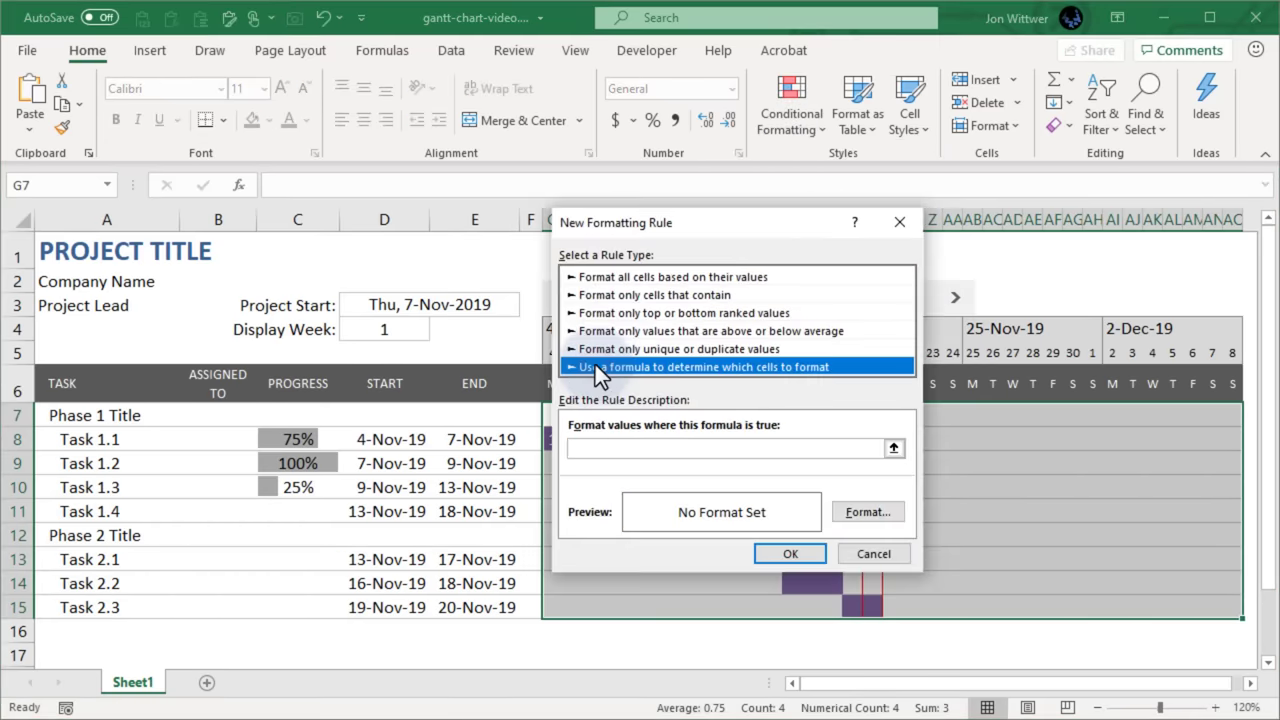
{"action": "left_click", "coordinate": [610, 450]}
{"action": "type", "text": "="}
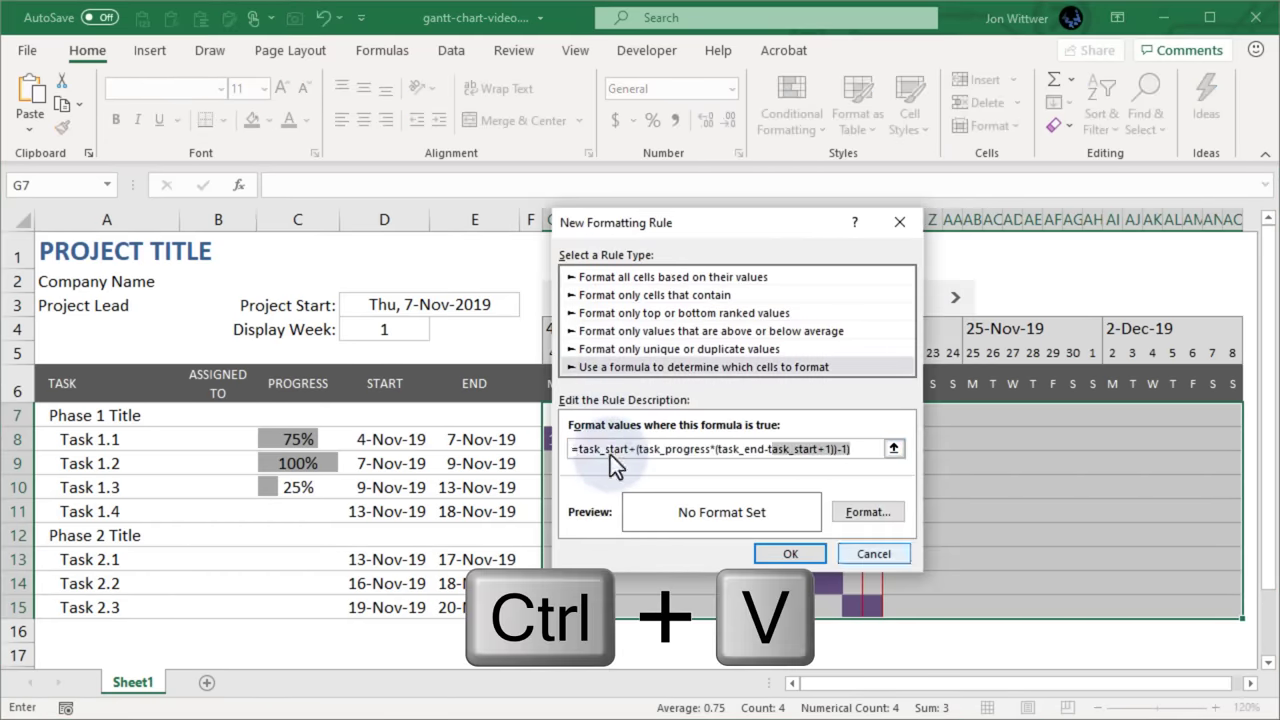
{"action": "left_click", "coordinate": [872, 515]}
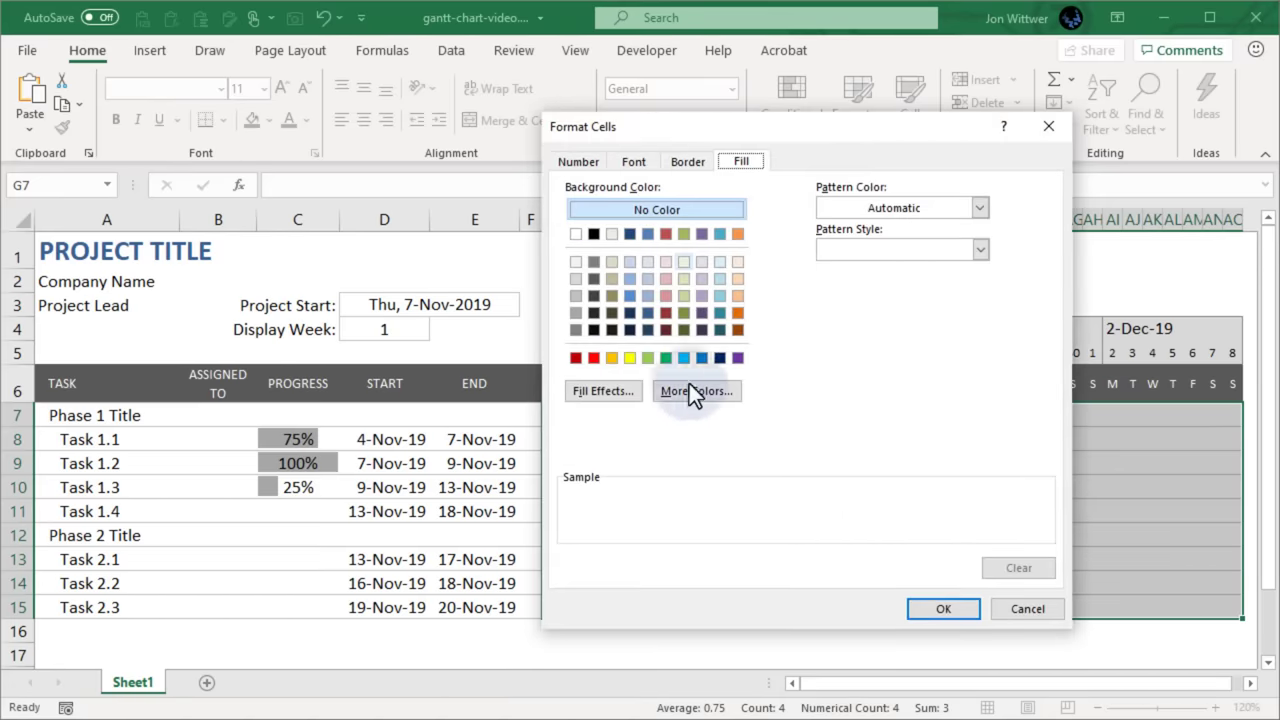
{"action": "left_click", "coordinate": [577, 297]}
{"action": "left_click", "coordinate": [943, 609]}
{"action": "left_click", "coordinate": [800, 553]}
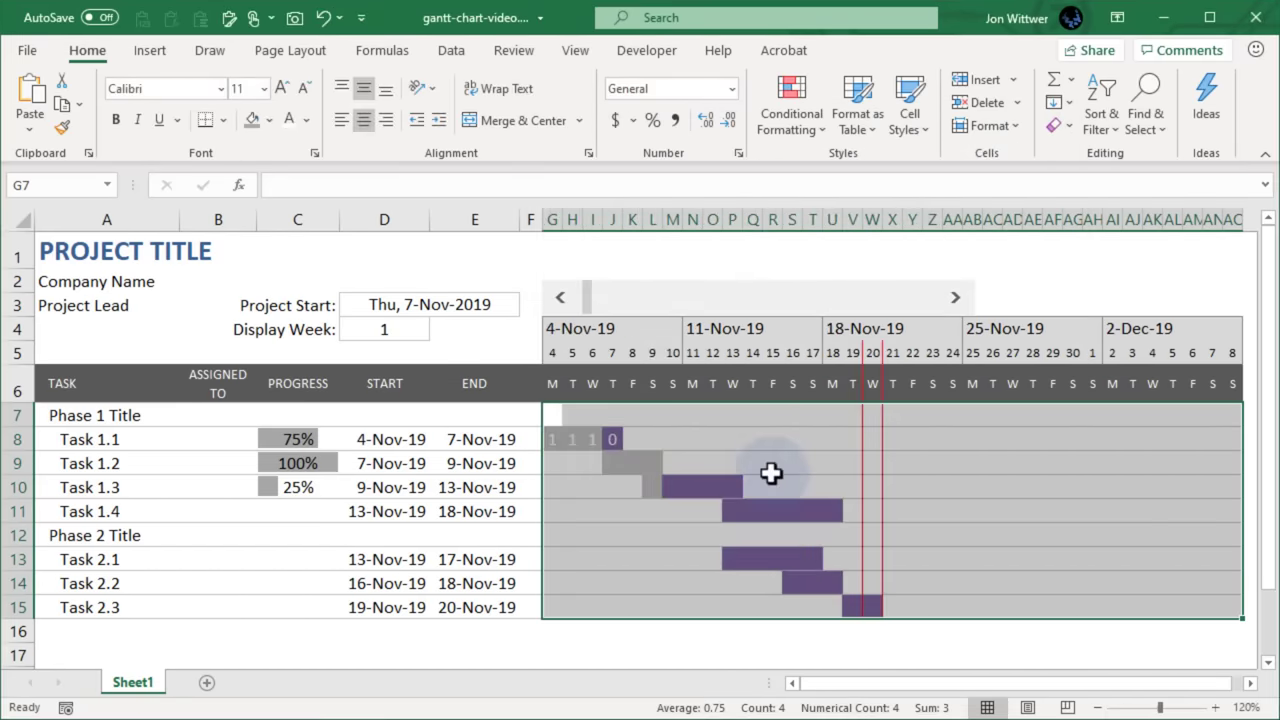
Change Task 1.1's progress in C8 to 50%
{"action": "left_click_drag", "start_coordinate": [552, 415], "coordinate": [613, 463]}
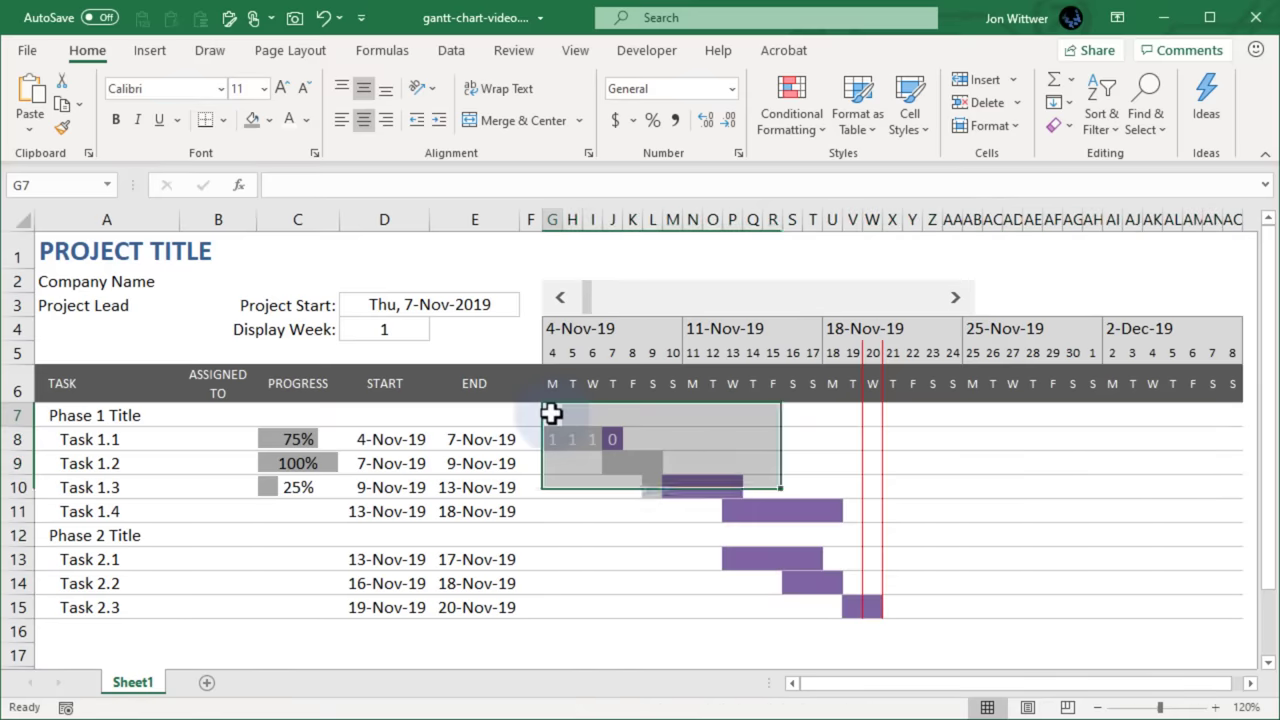
{"action": "left_click", "coordinate": [312, 437]}
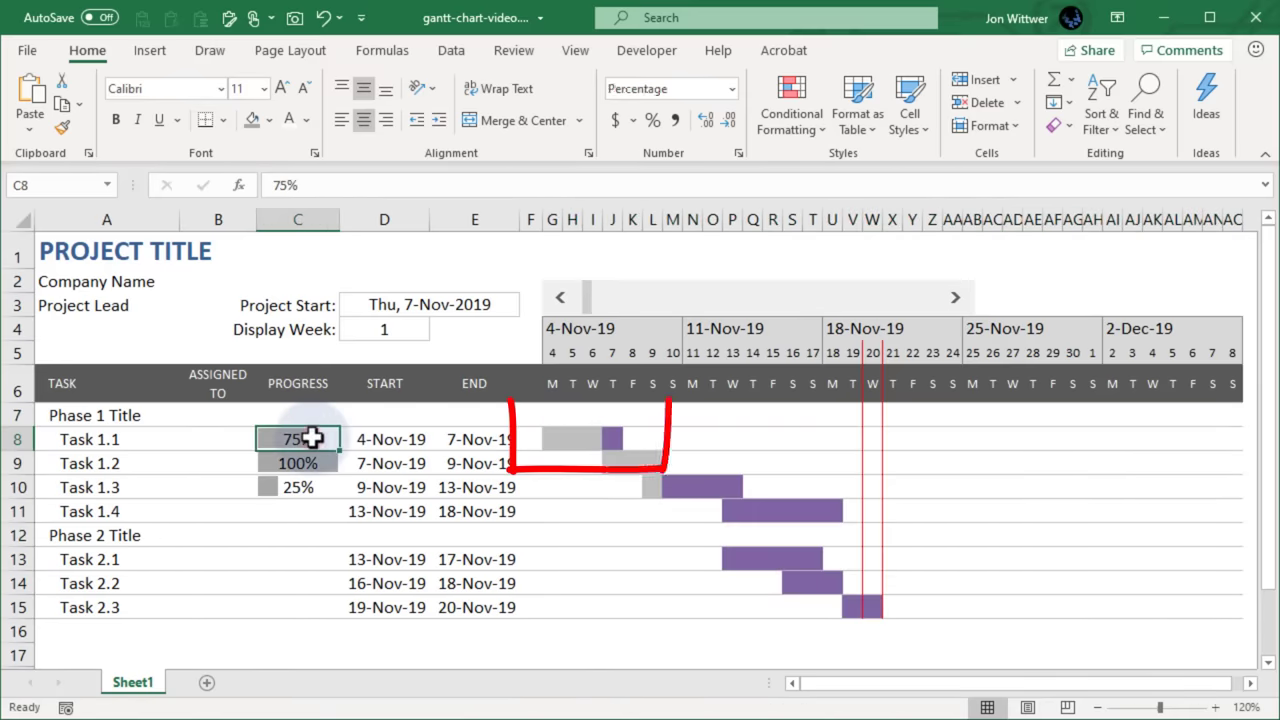
{"action": "type", "text": "50"}
{"action": "key", "text": "Return"}
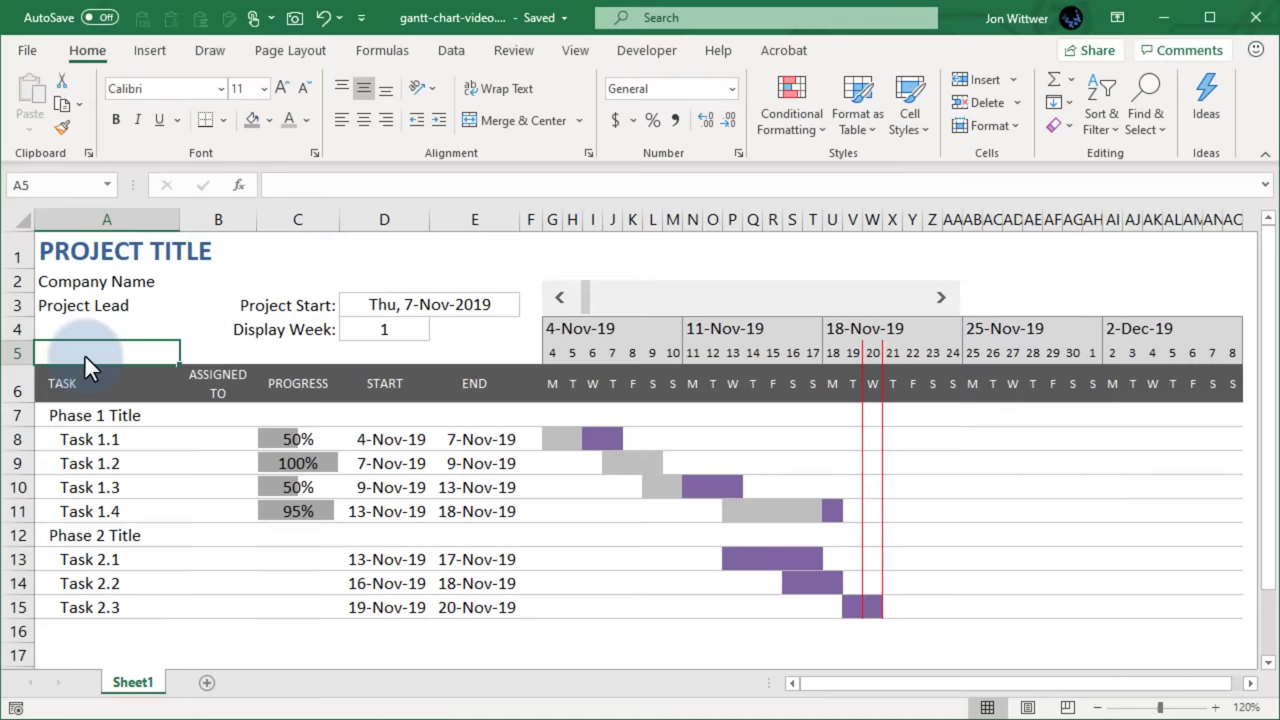
Set the printout to landscape orientation with narrow margins
{"action": "key", "text": "ctrl+p"}
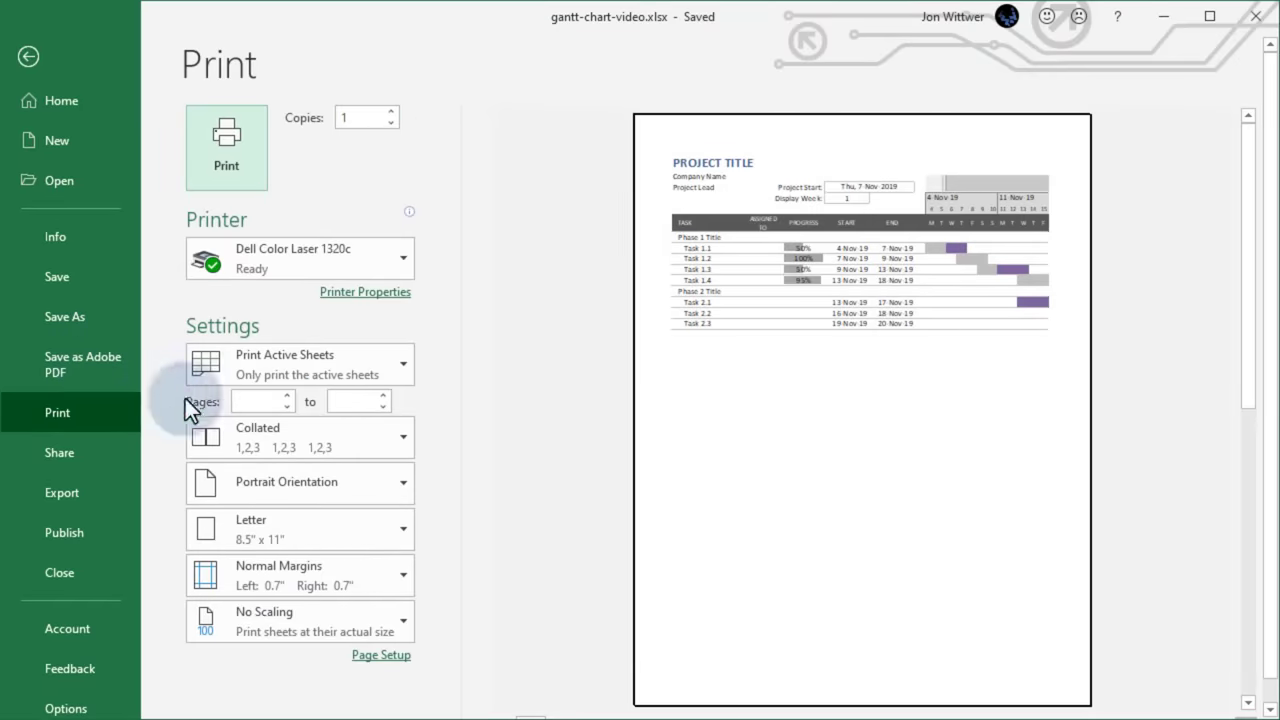
{"action": "left_click", "coordinate": [396, 486]}
{"action": "left_click", "coordinate": [357, 572]}
{"action": "left_click", "coordinate": [393, 578]}
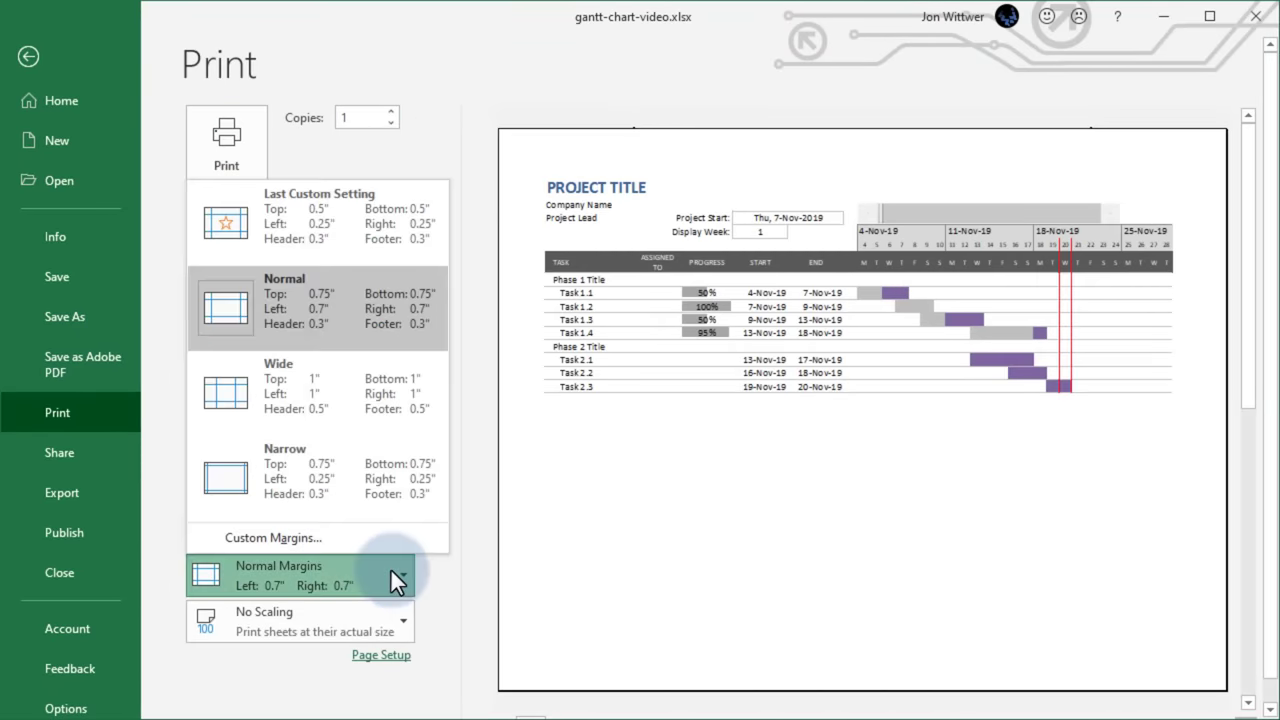
{"action": "left_click", "coordinate": [380, 505]}
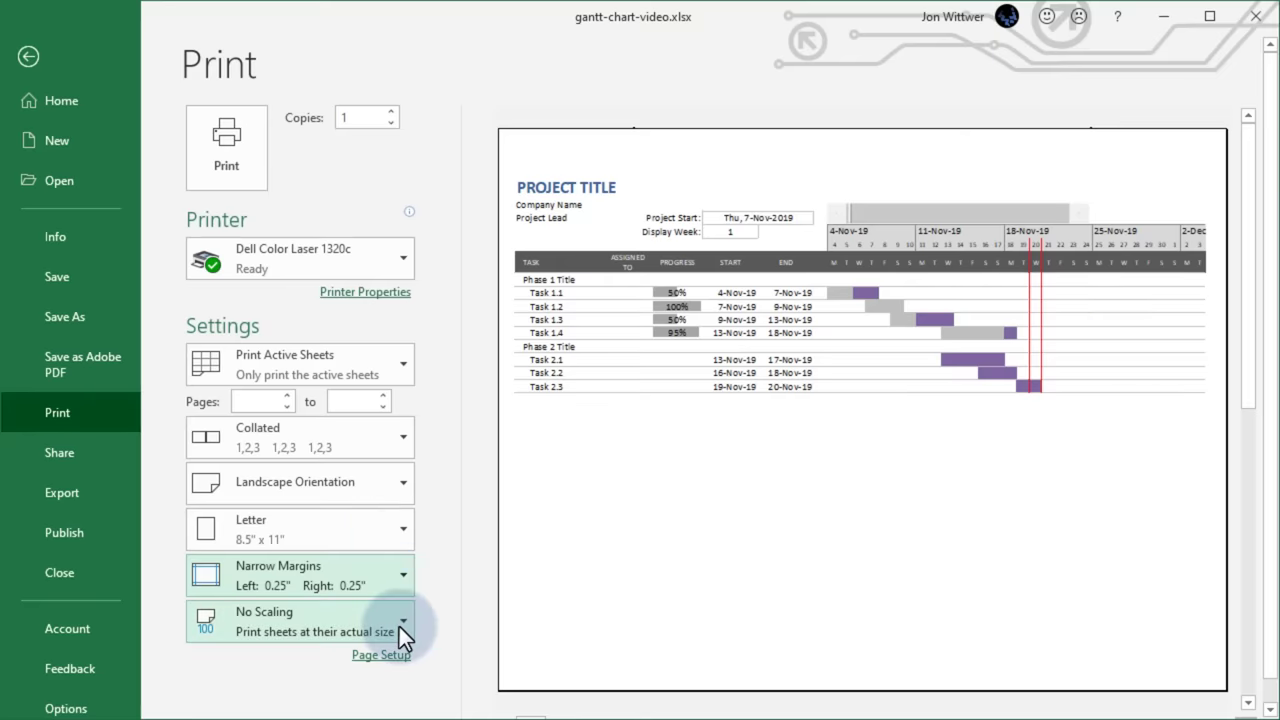
Change the top margin to 0.5 inch and fit all columns on one page
{"action": "left_click", "coordinate": [381, 655]}
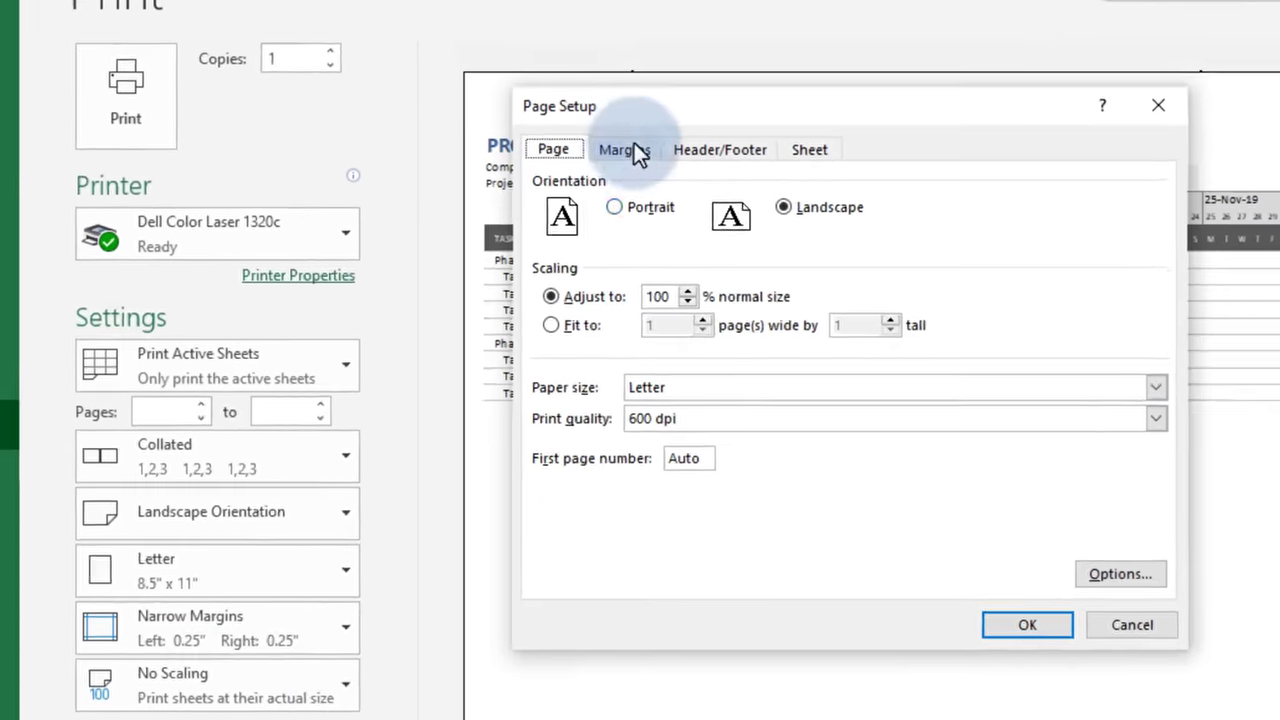
{"action": "left_click", "coordinate": [627, 188]}
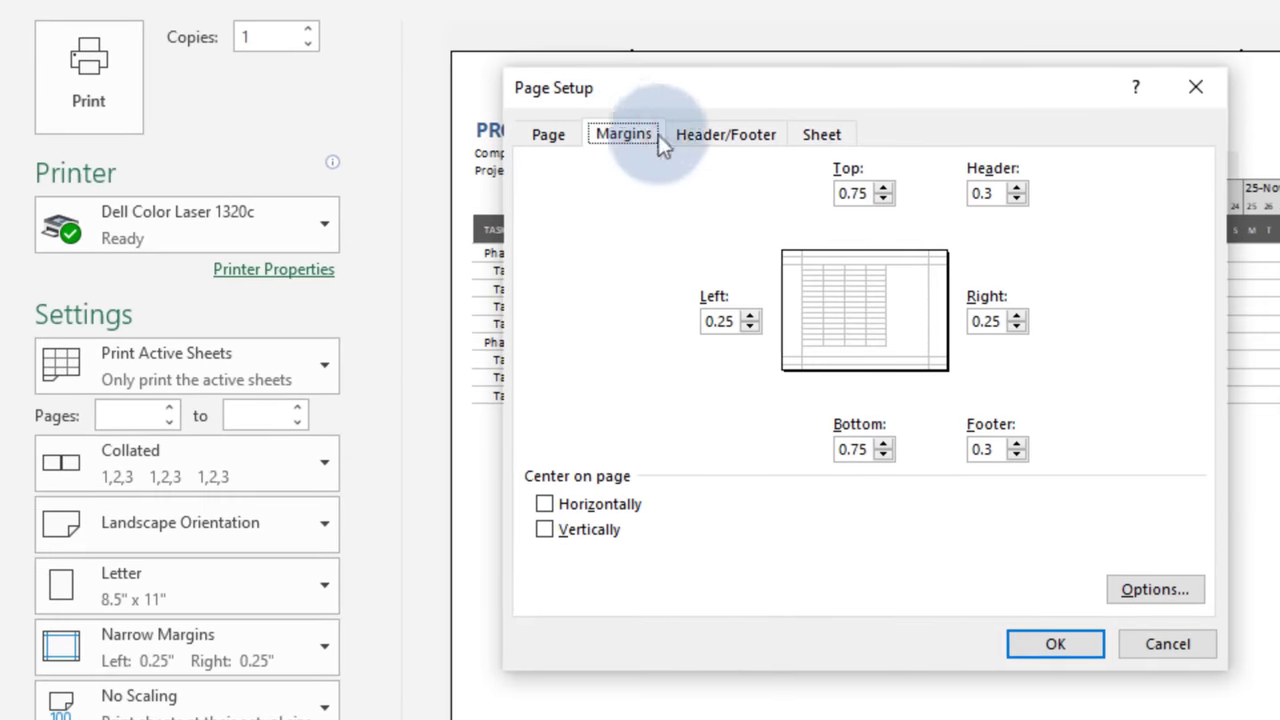
{"action": "key", "text": "BackSpace"}
{"action": "left_click", "coordinate": [861, 421]}
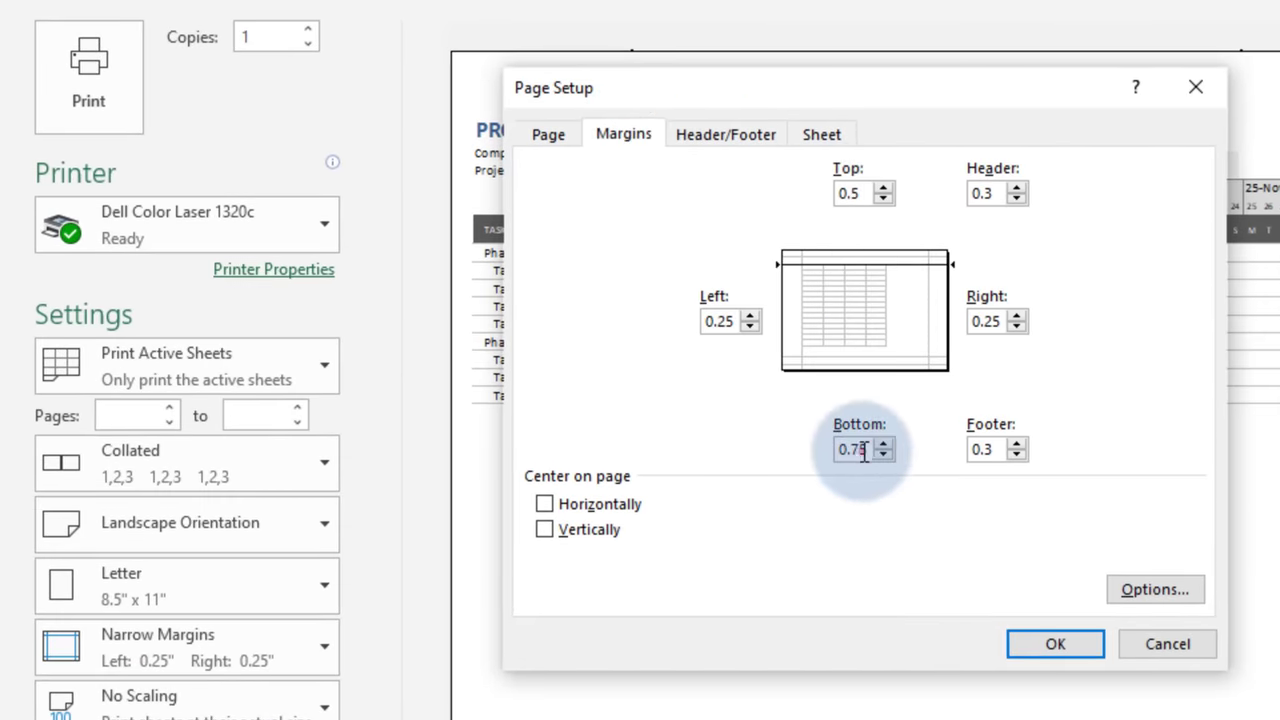
{"action": "left_click", "coordinate": [1049, 644]}
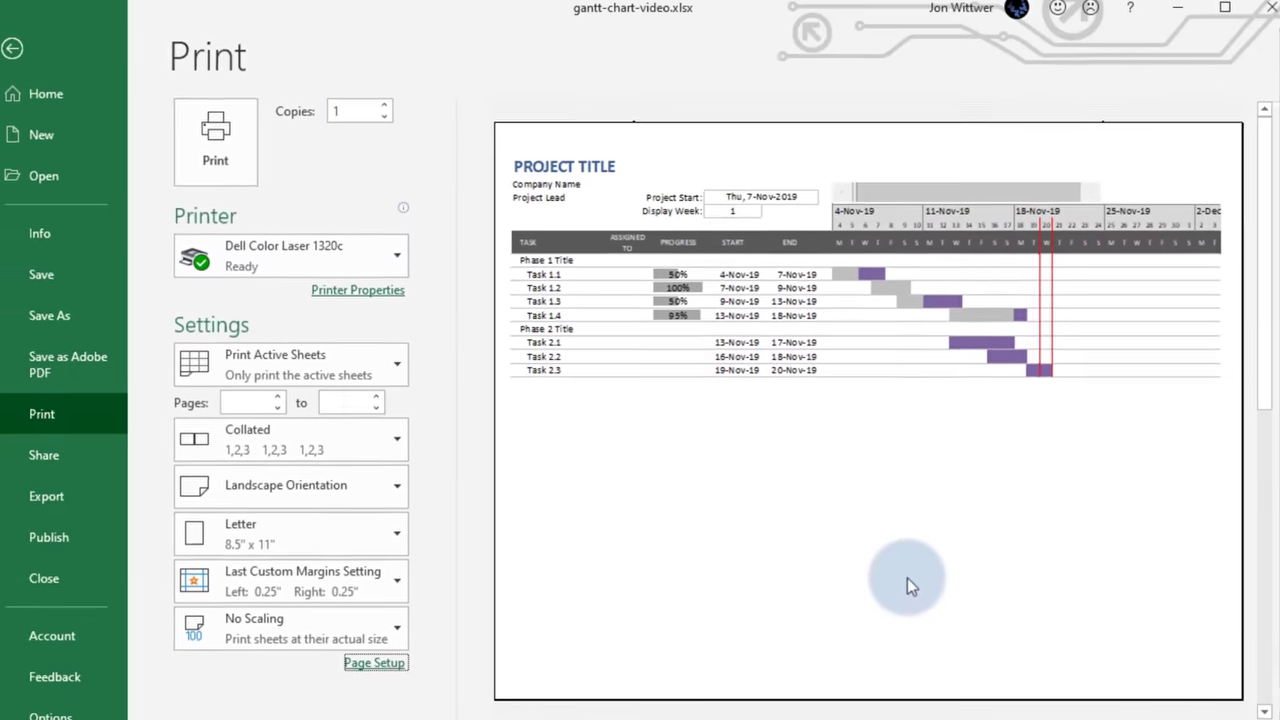
{"action": "left_click", "coordinate": [357, 611]}
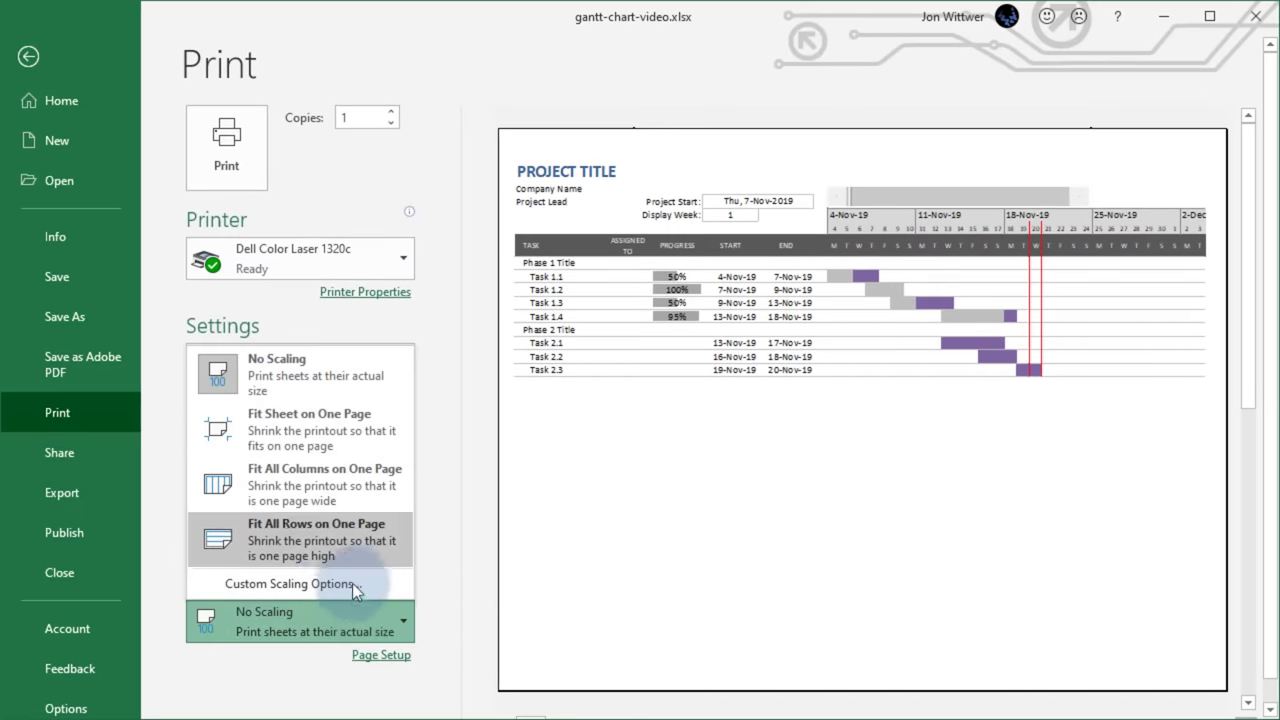
{"action": "left_click", "coordinate": [335, 484]}
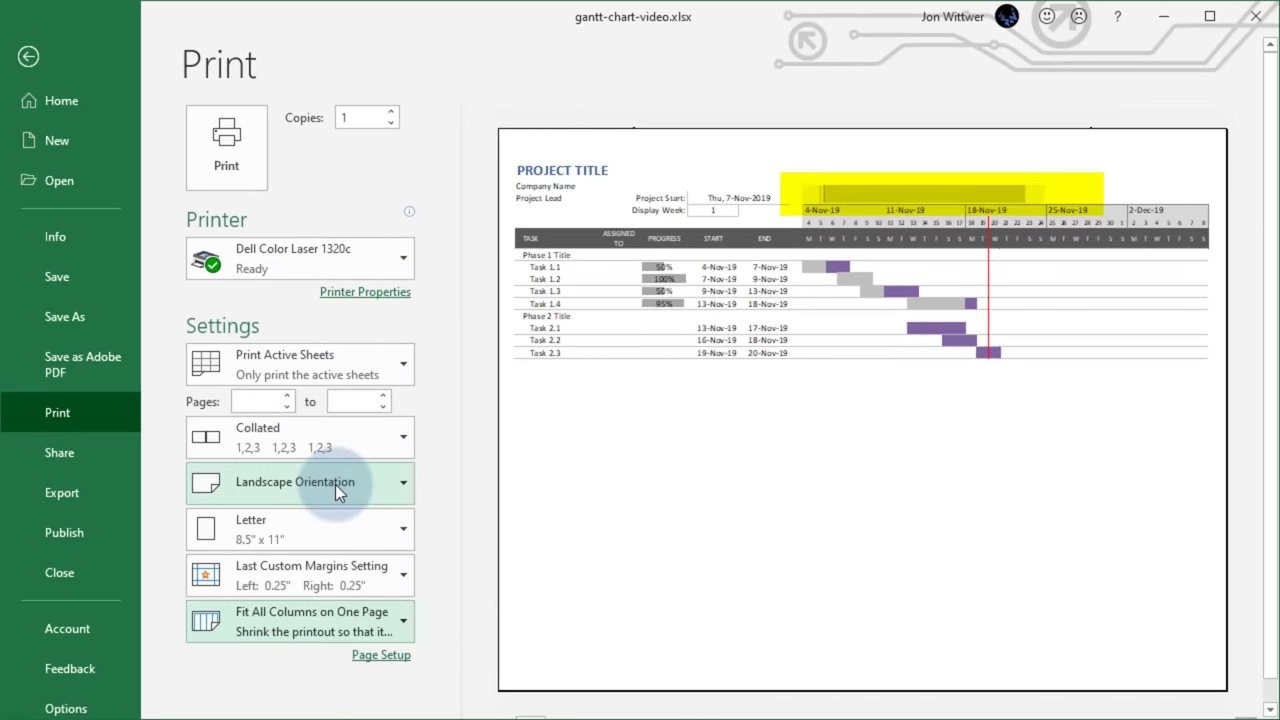
Turn off Print object for the week scroll bar so it doesn't print
{"action": "left_click", "coordinate": [28, 56]}
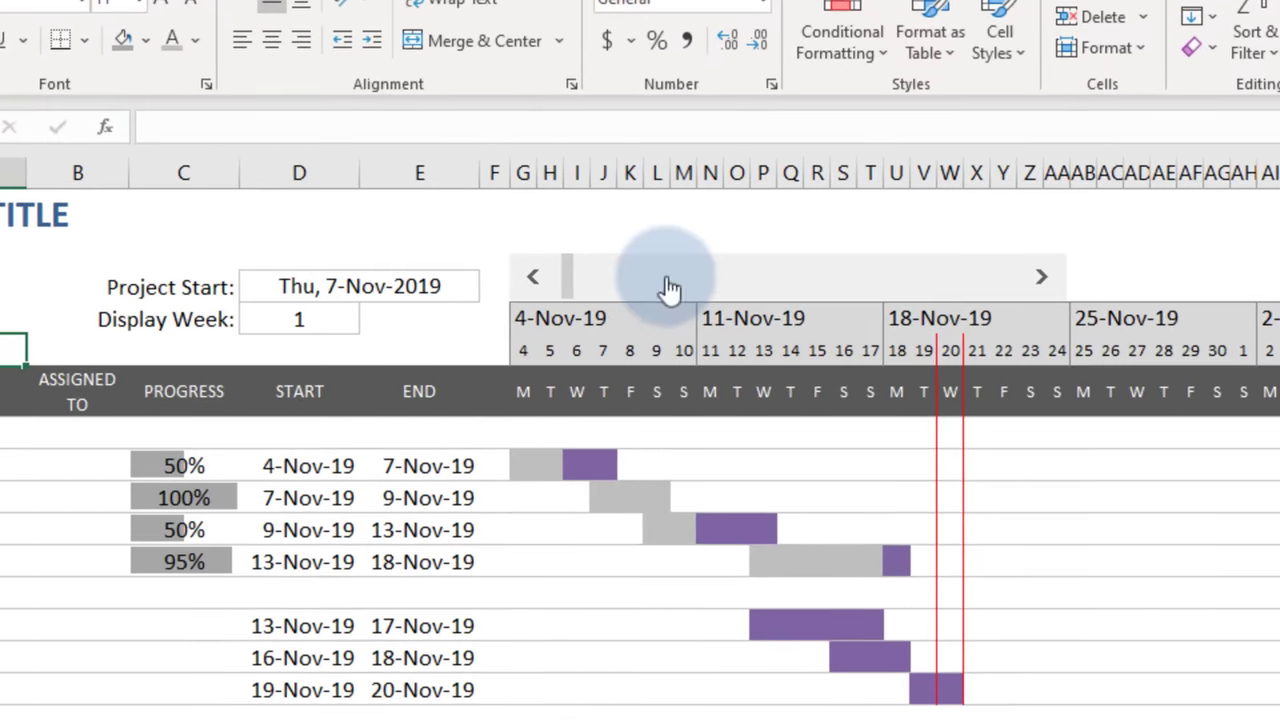
{"action": "right_click", "coordinate": [662, 301]}
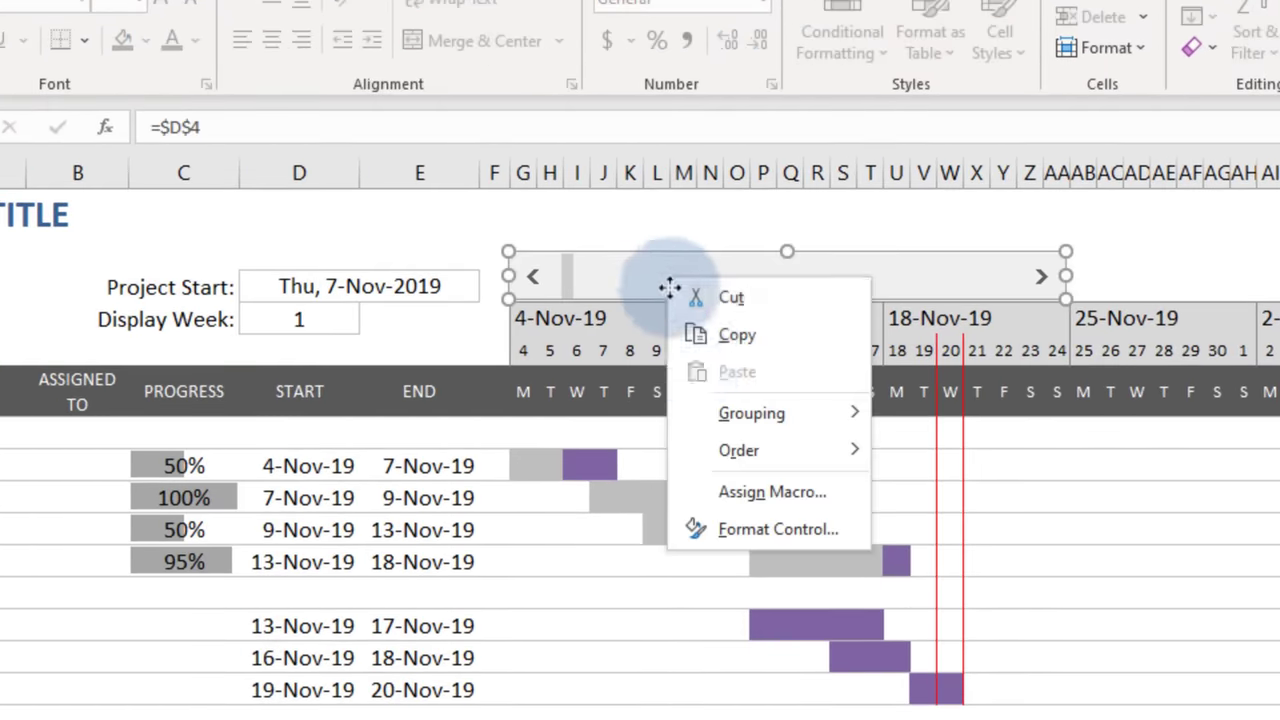
{"action": "left_click", "coordinate": [760, 532]}
{"action": "left_click", "coordinate": [792, 159]}
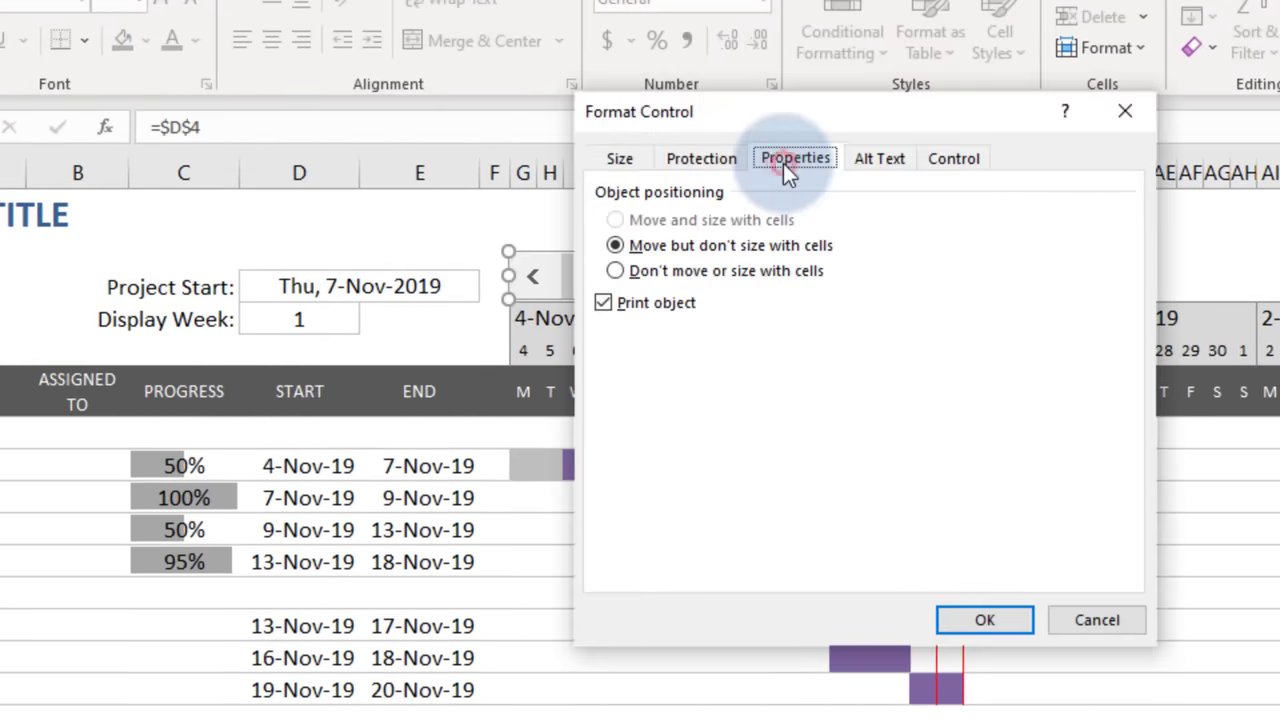
{"action": "left_click", "coordinate": [638, 302]}
{"action": "left_click", "coordinate": [983, 619]}
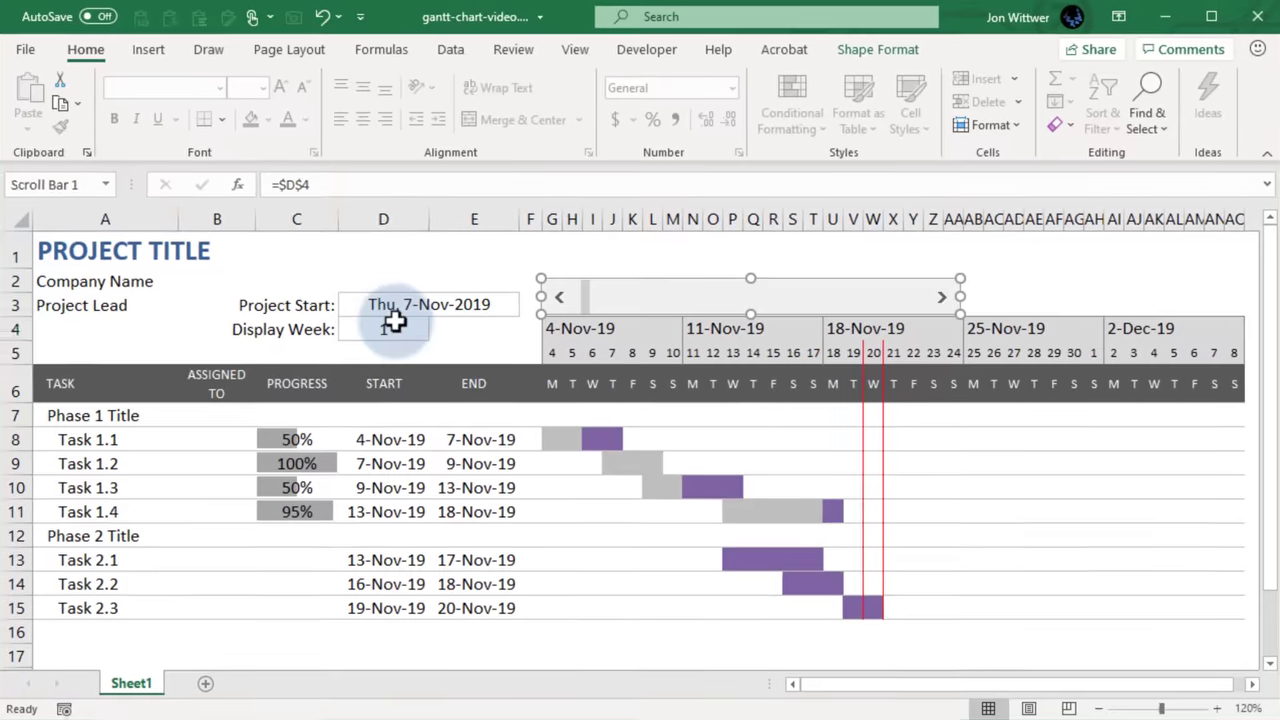
{"action": "left_click", "coordinate": [386, 328]}
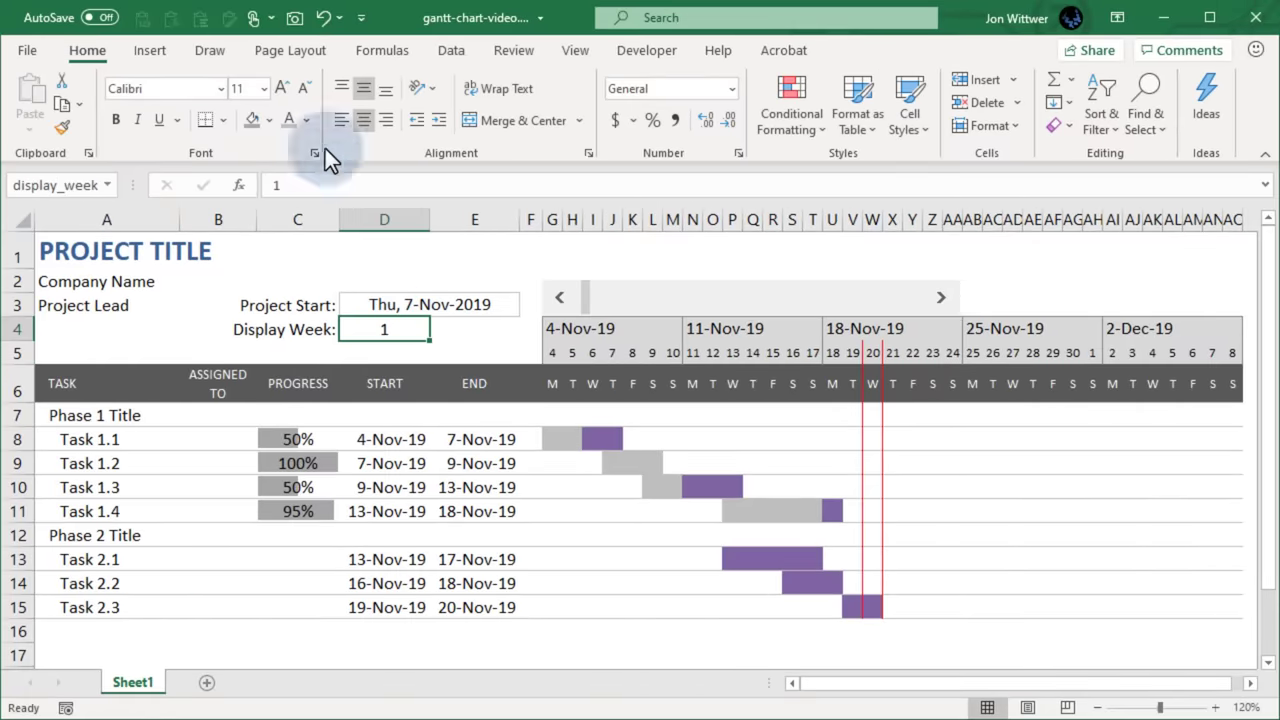
Set rows $4:$6 to repeat at the top of every printed page
{"action": "left_click", "coordinate": [290, 55]}
{"action": "left_click", "coordinate": [477, 124]}
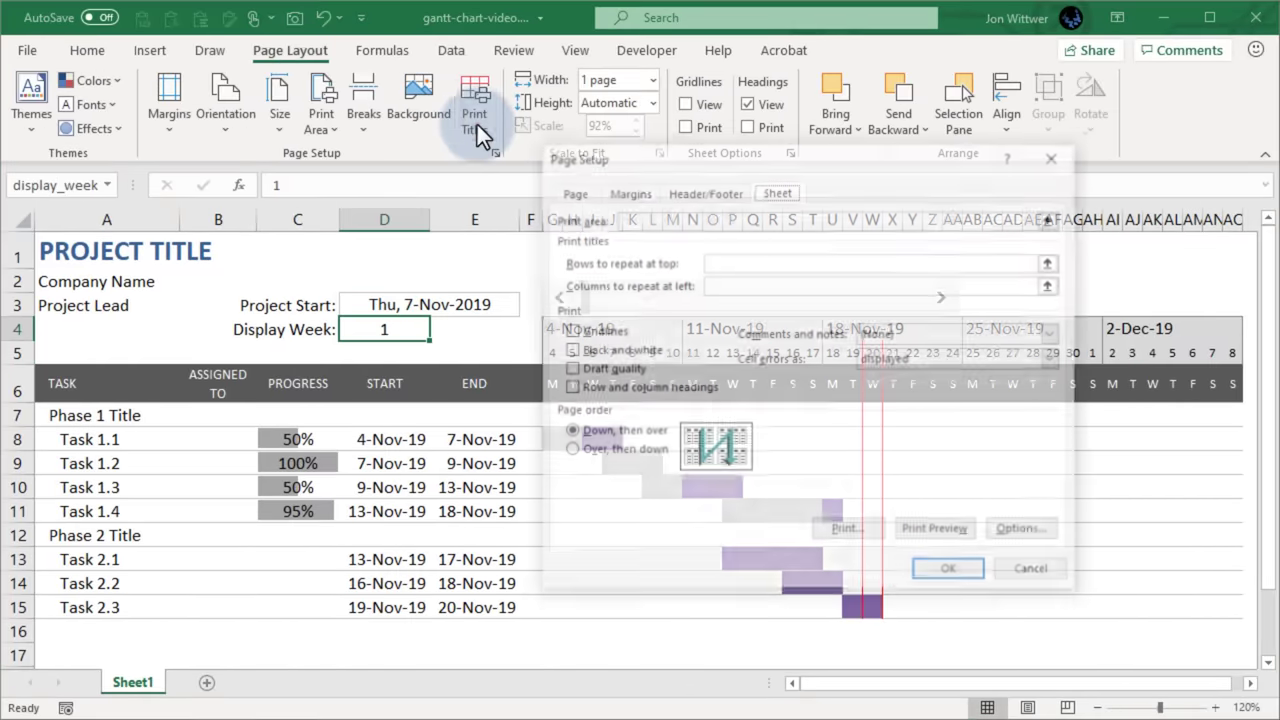
{"action": "left_click", "coordinate": [1054, 256]}
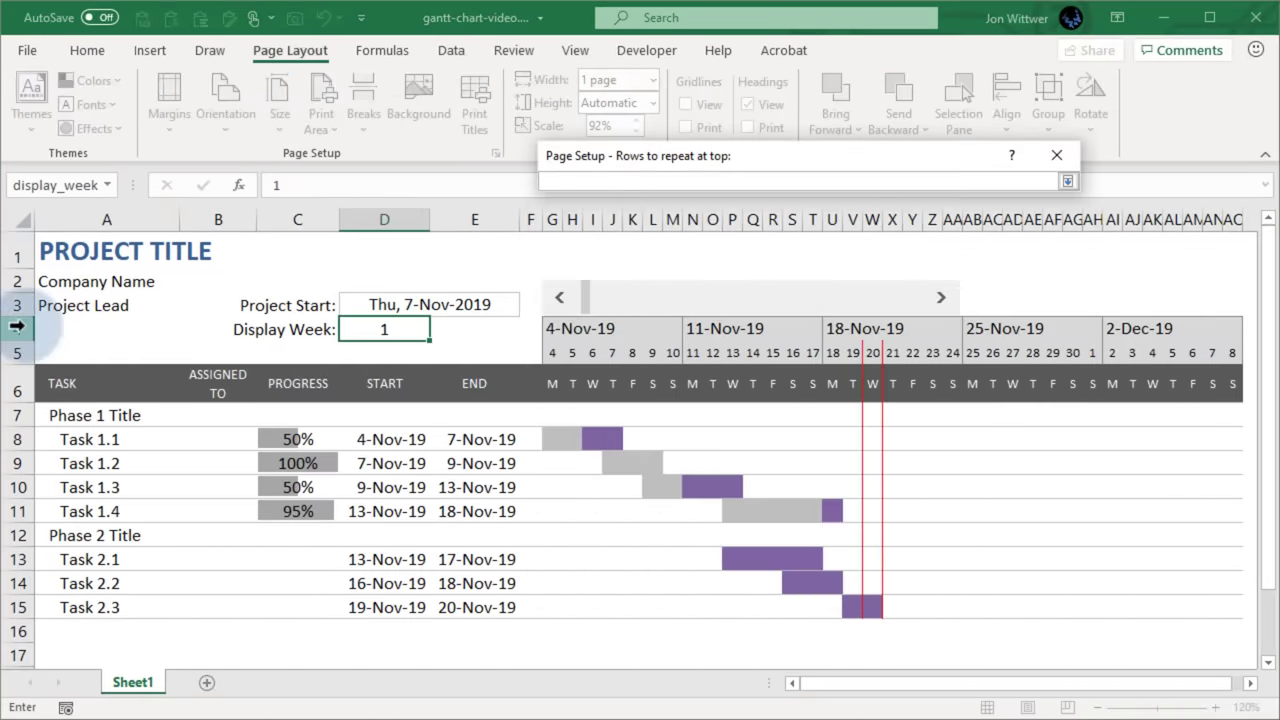
{"action": "left_click_drag", "start_coordinate": [17, 329], "coordinate": [17, 383]}
{"action": "key", "text": "Return"}
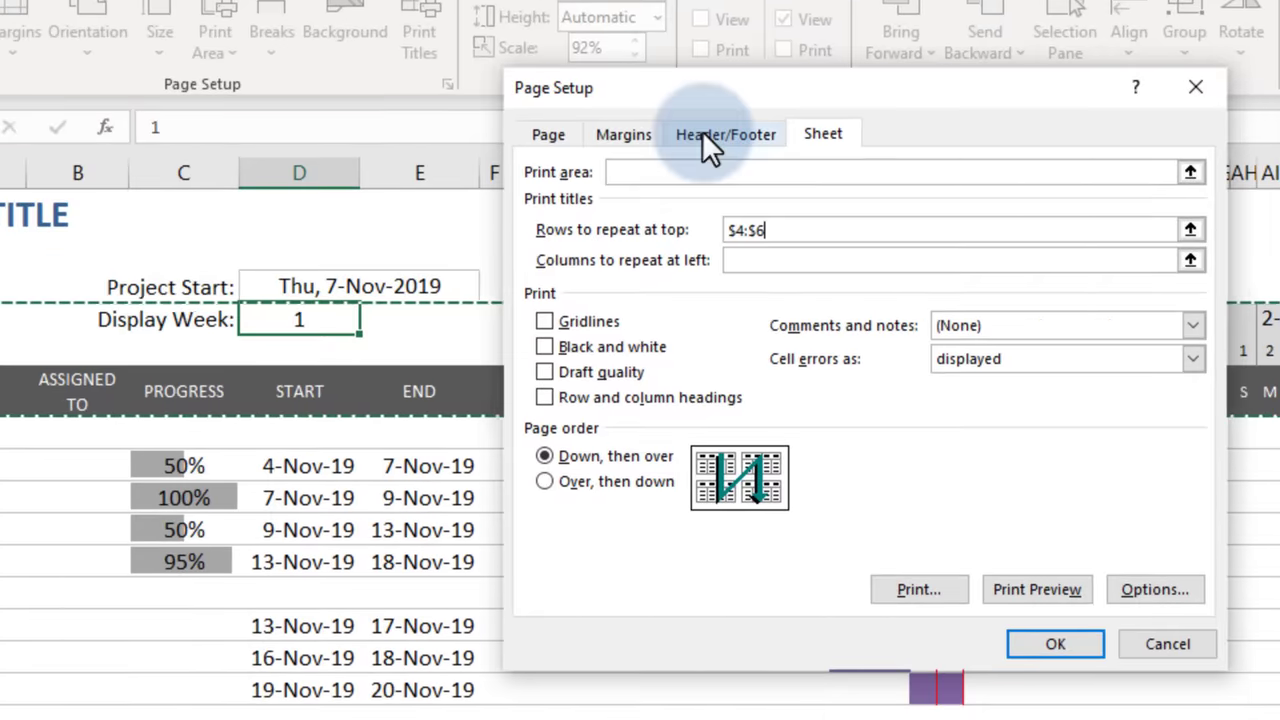
Add a centred custom footer reading 'Page &[Page] of &[Pages]'
{"action": "left_click", "coordinate": [712, 138]}
{"action": "left_click", "coordinate": [935, 312]}
{"action": "left_click", "coordinate": [857, 461]}
{"action": "left_click", "coordinate": [716, 371]}
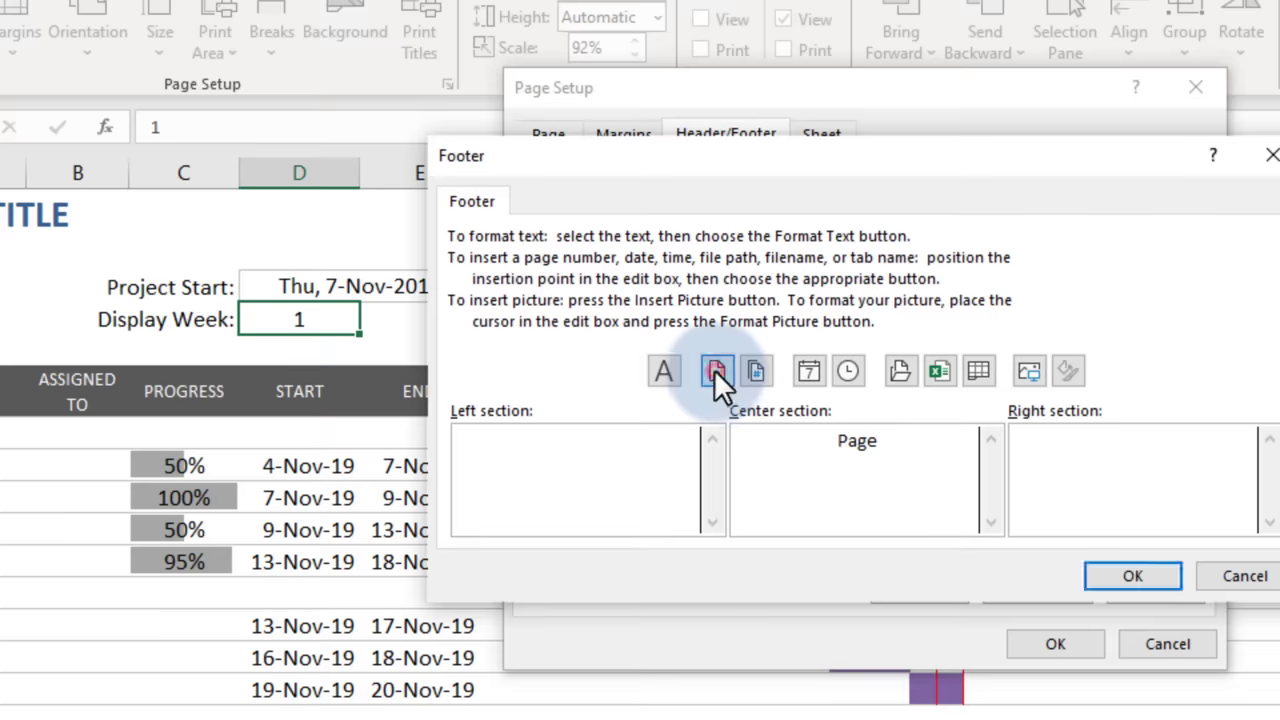
{"action": "type", "text": "of"}
{"action": "left_click", "coordinate": [756, 371]}
{"action": "left_click", "coordinate": [1123, 575]}
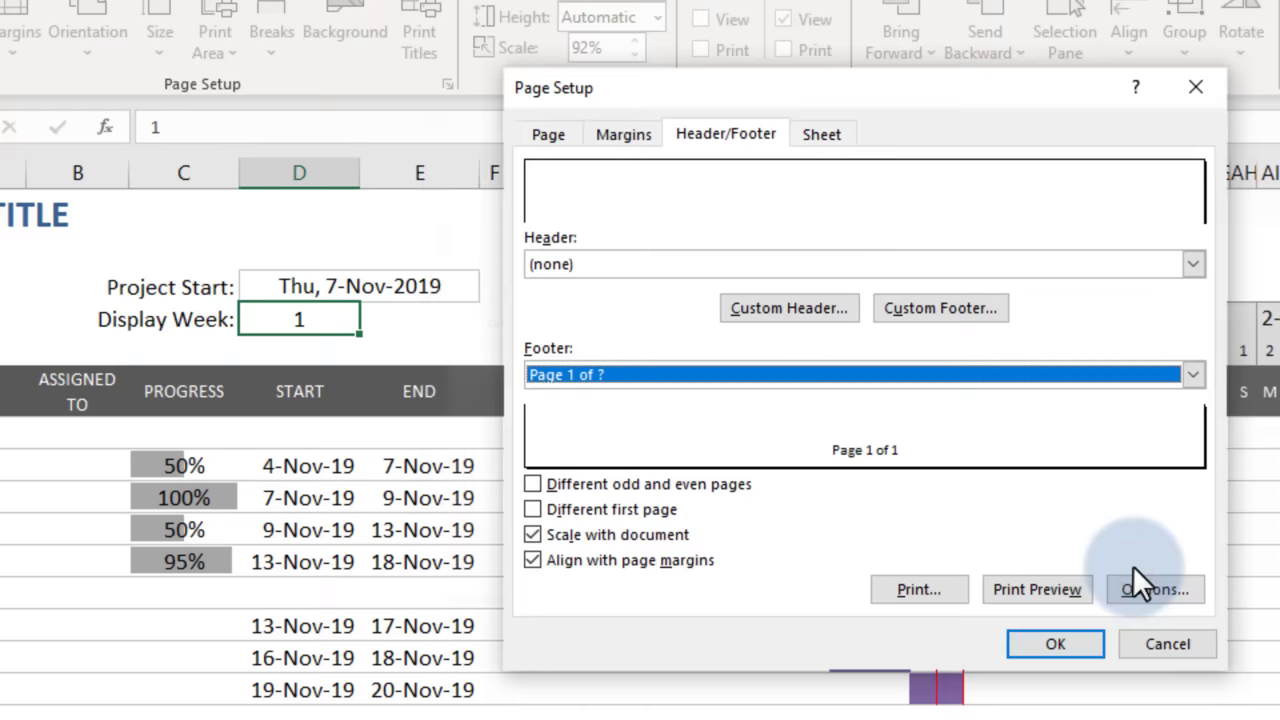
{"action": "left_click", "coordinate": [1085, 644]}
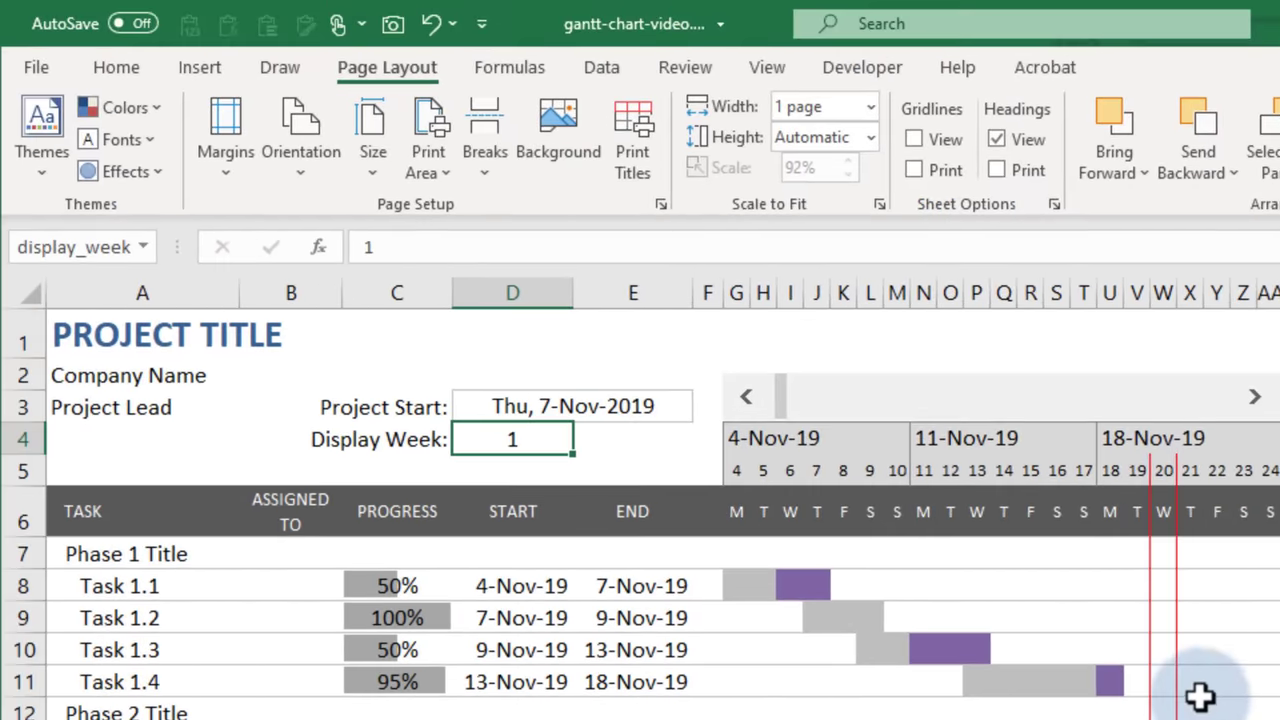
{"action": "left_click", "coordinate": [510, 335]}
Insert the vertex42 logo picture at D1 and shrink it beside the title
{"action": "left_click", "coordinate": [198, 60]}
{"action": "left_click", "coordinate": [296, 161]}
{"action": "left_click", "coordinate": [320, 272]}
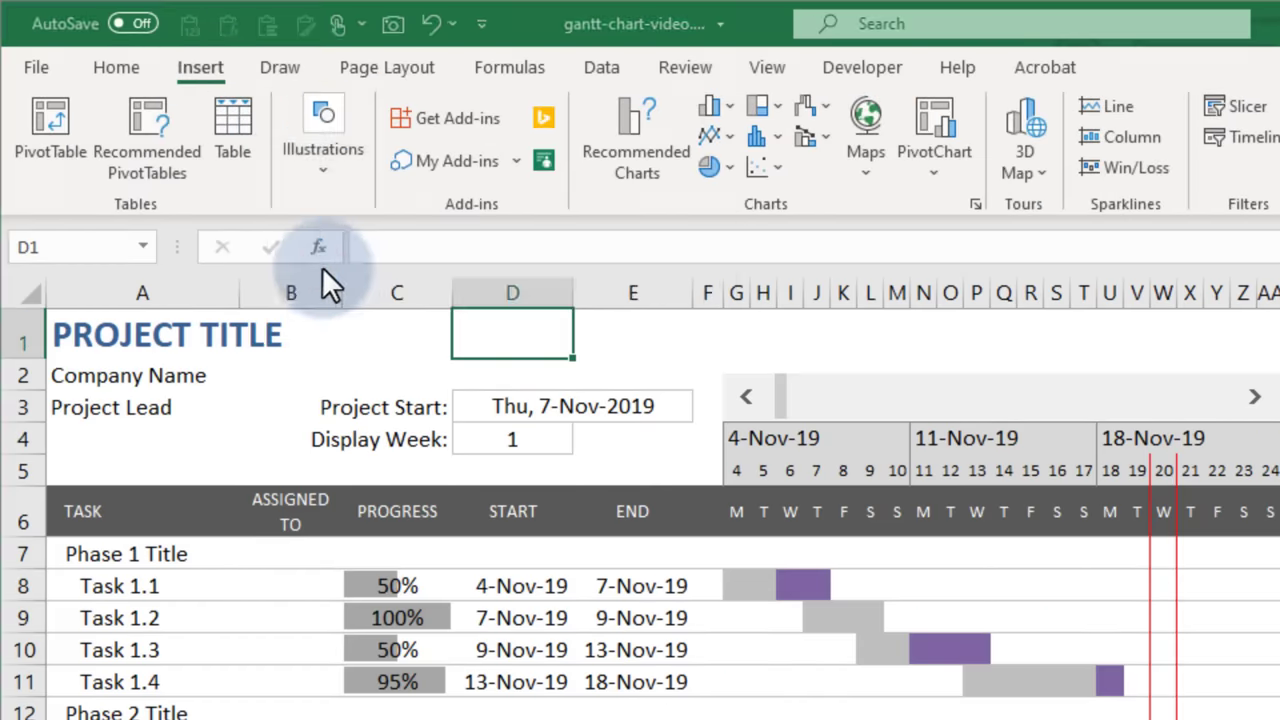
{"action": "left_click", "coordinate": [885, 268]}
{"action": "left_click", "coordinate": [1040, 680]}
{"action": "left_click_drag", "start_coordinate": [756, 371], "coordinate": [643, 340]}
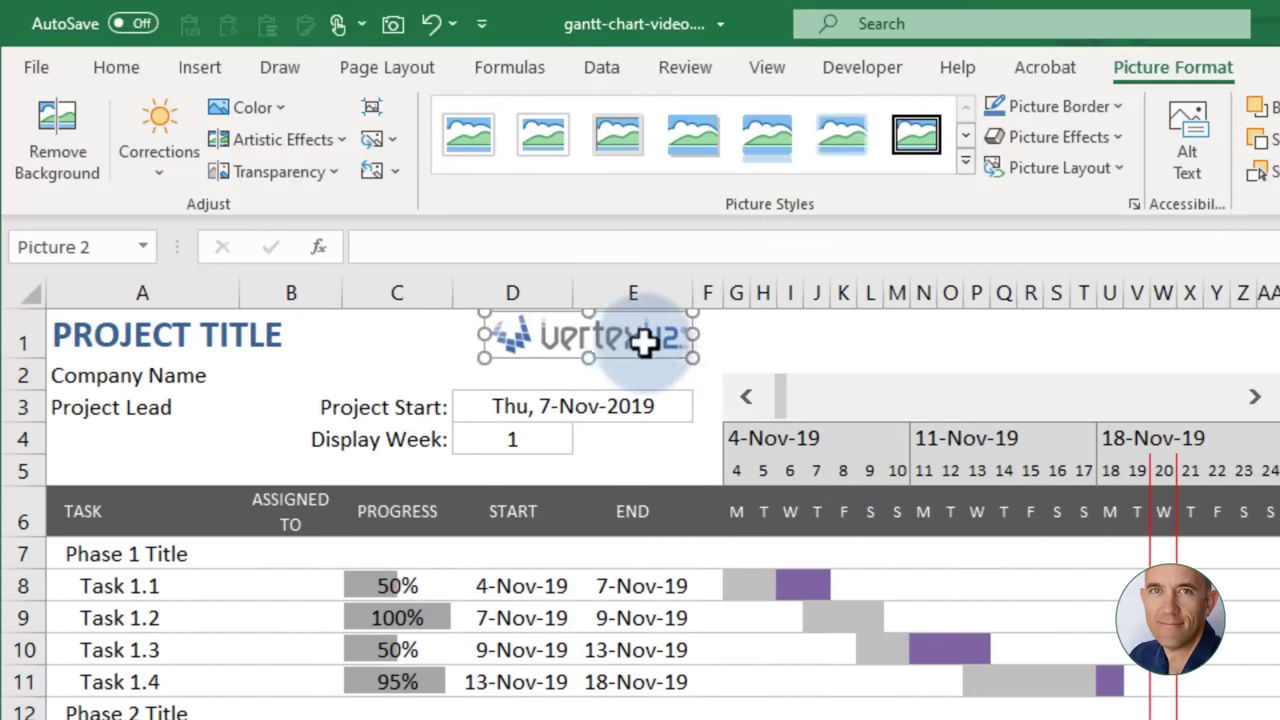
{"action": "left_click", "coordinate": [74, 448]}
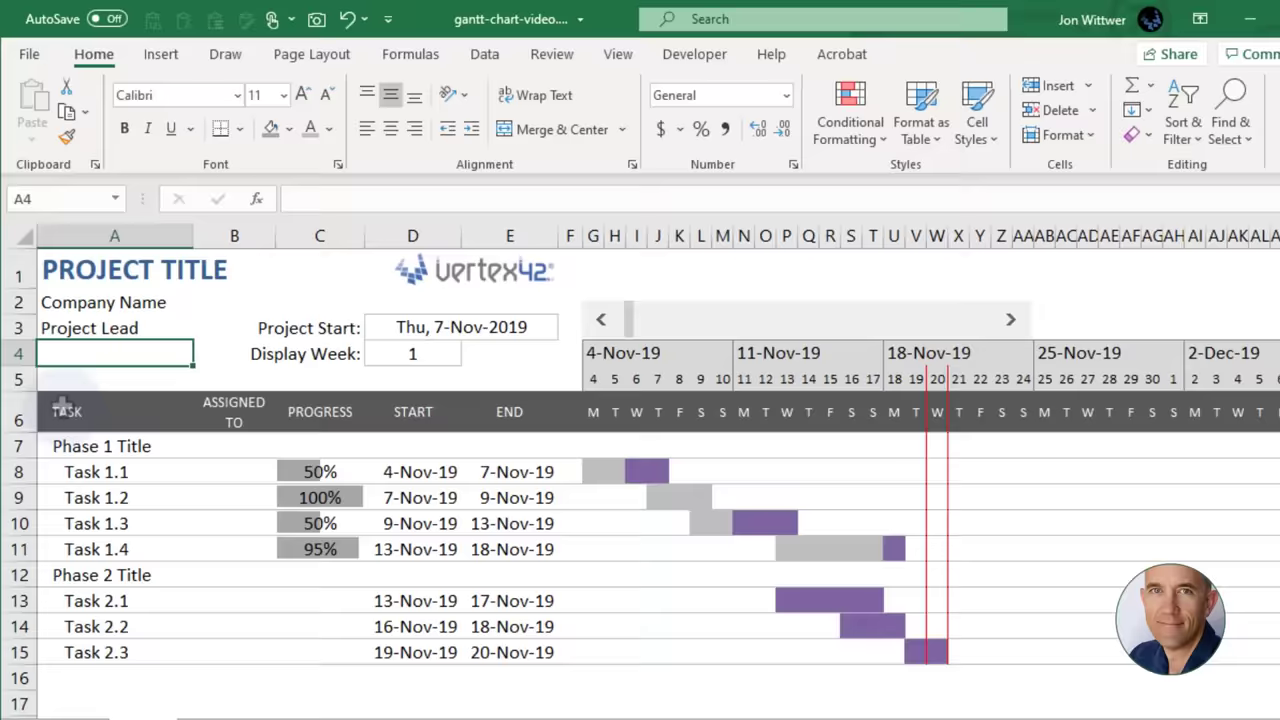